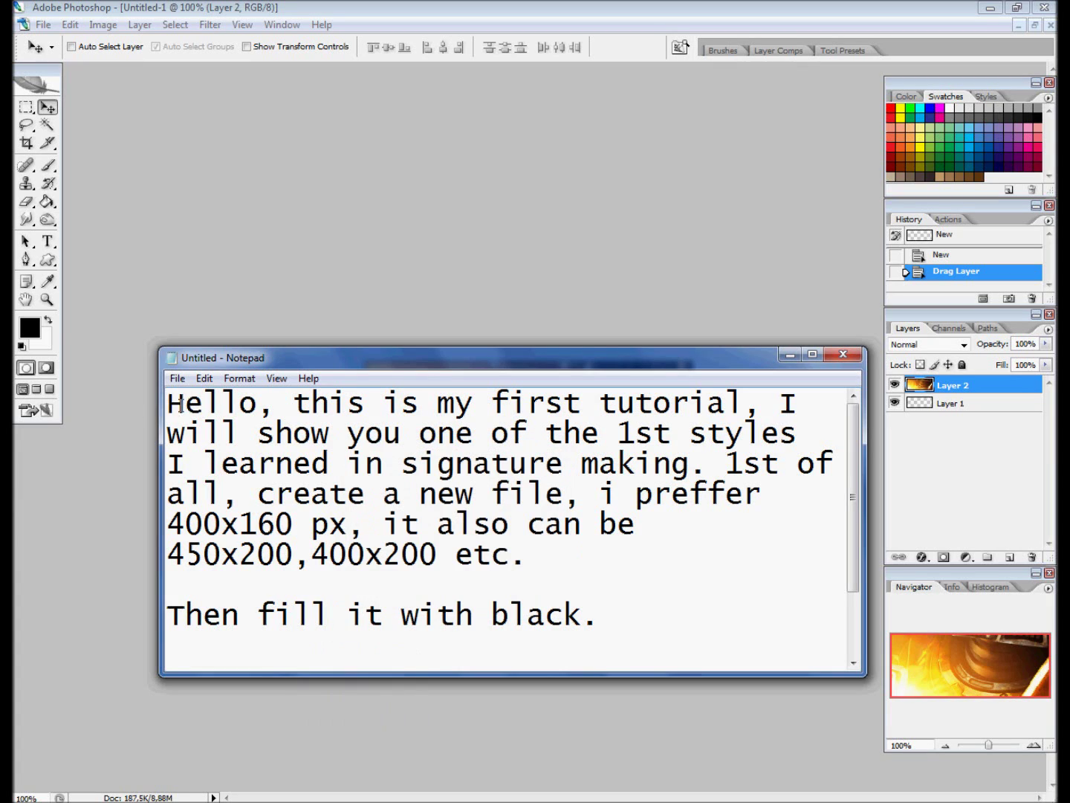
Step: Read the opening tutorial notes, then start a new 400×160 Photoshop document
{"action": "mouse_move", "coordinate": [171, 404]}
{"action": "left_mouse_down"}
{"action": "mouse_move", "coordinate": [713, 404]}
{"action": "mouse_move", "coordinate": [802, 432]}
{"action": "mouse_move", "coordinate": [707, 465]}
{"action": "left_mouse_up"}
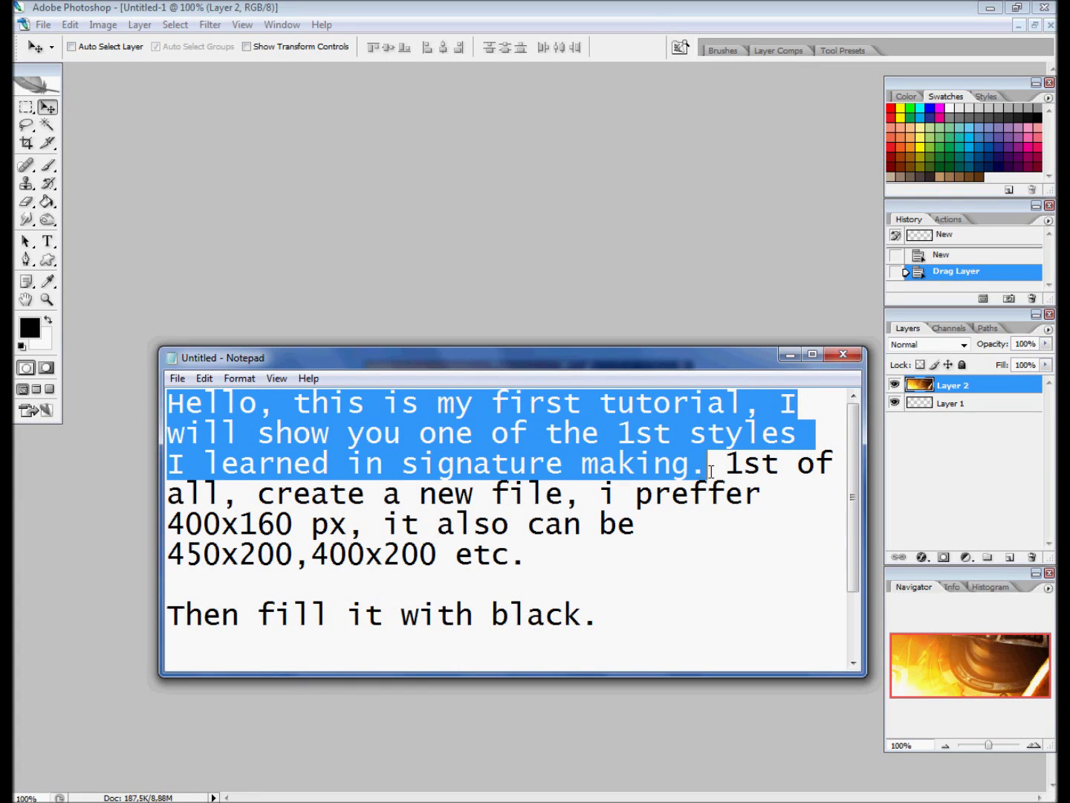
{"action": "mouse_move", "coordinate": [720, 465]}
{"action": "left_mouse_down"}
{"action": "mouse_move", "coordinate": [777, 493]}
{"action": "mouse_move", "coordinate": [753, 544]}
{"action": "left_mouse_up"}
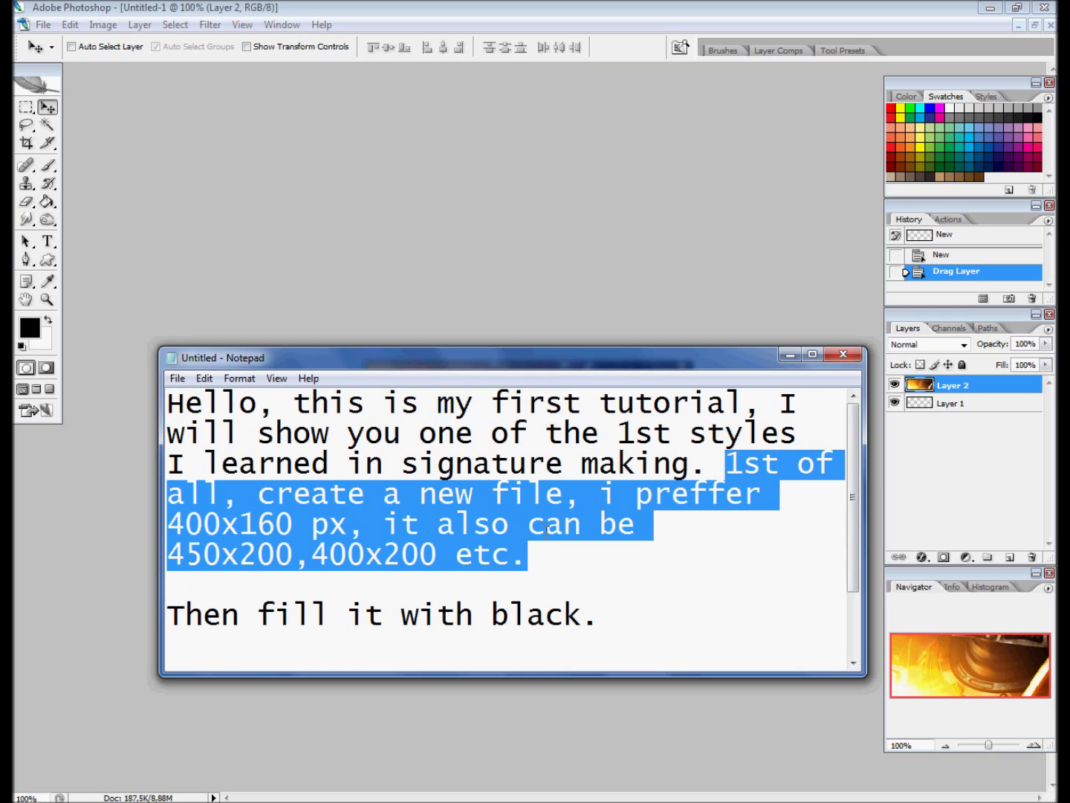
{"action": "left_click", "coordinate": [788, 354]}
{"action": "left_click", "coordinate": [43, 27]}
{"action": "left_click", "coordinate": [67, 42]}
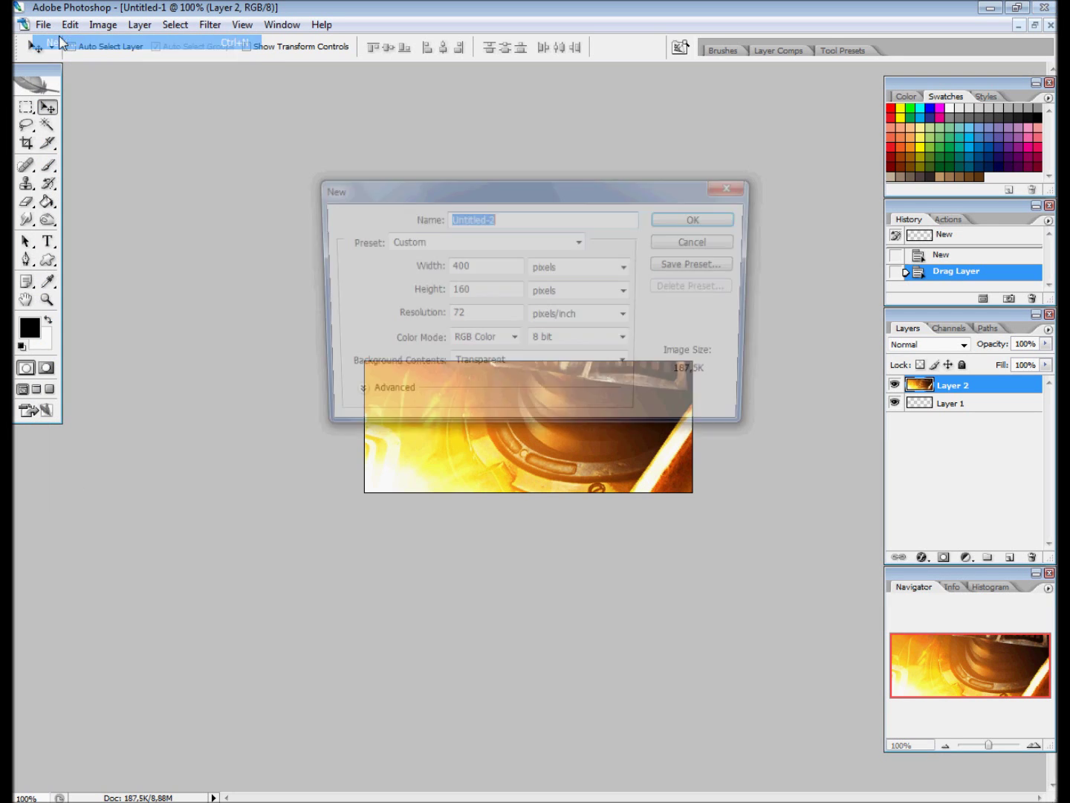
Step: Create the 400×160 document and fill the canvas with black using the Paint Bucket
{"action": "left_click", "coordinate": [688, 222]}
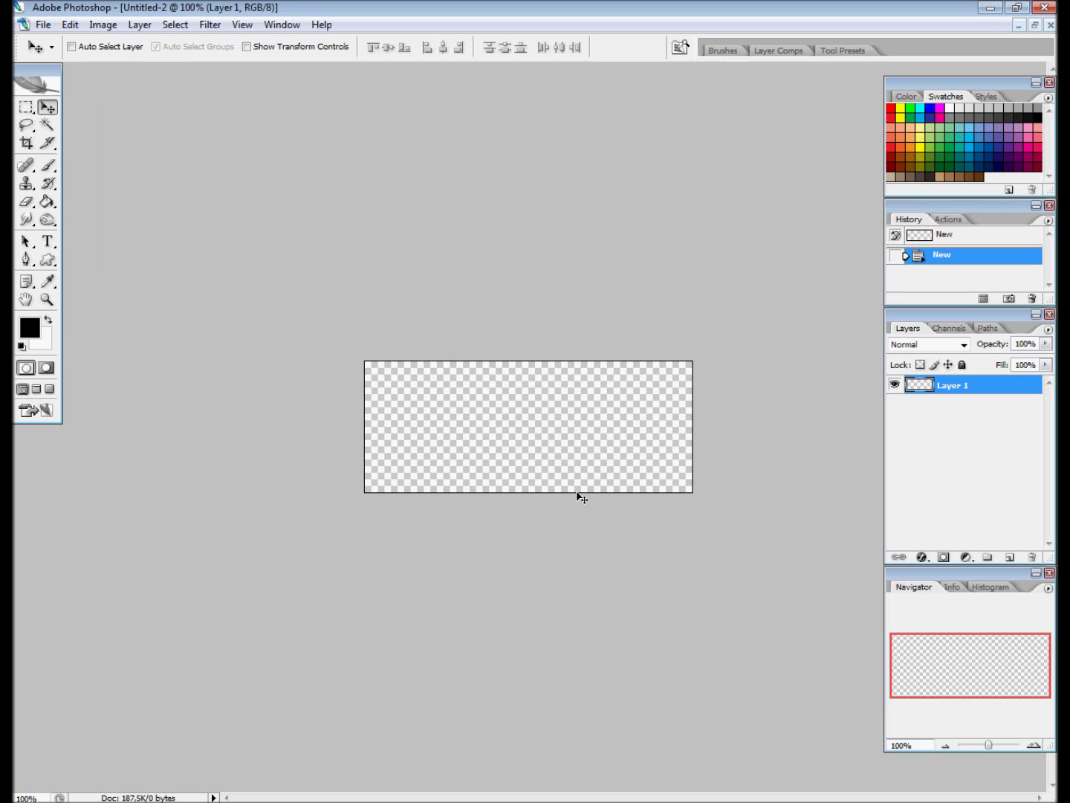
{"action": "key", "text": "alt+Tab"}
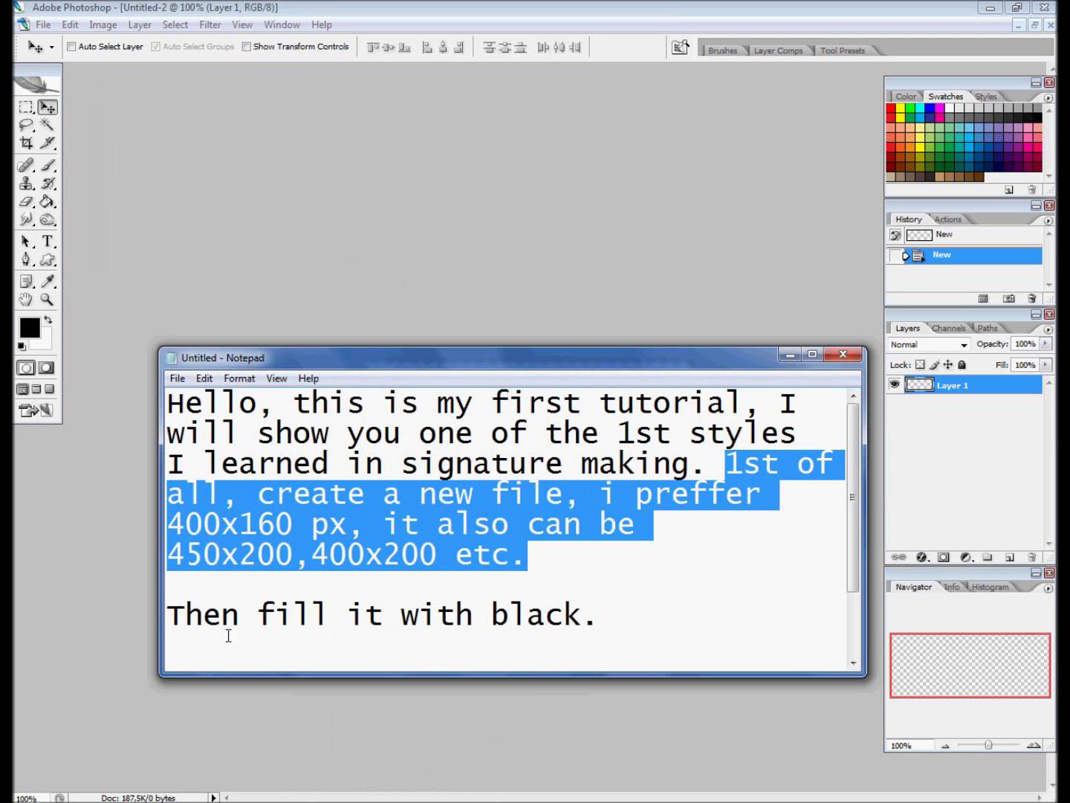
{"action": "left_click_drag", "start_coordinate": [166, 615], "coordinate": [613, 615]}
{"action": "left_click", "coordinate": [790, 354]}
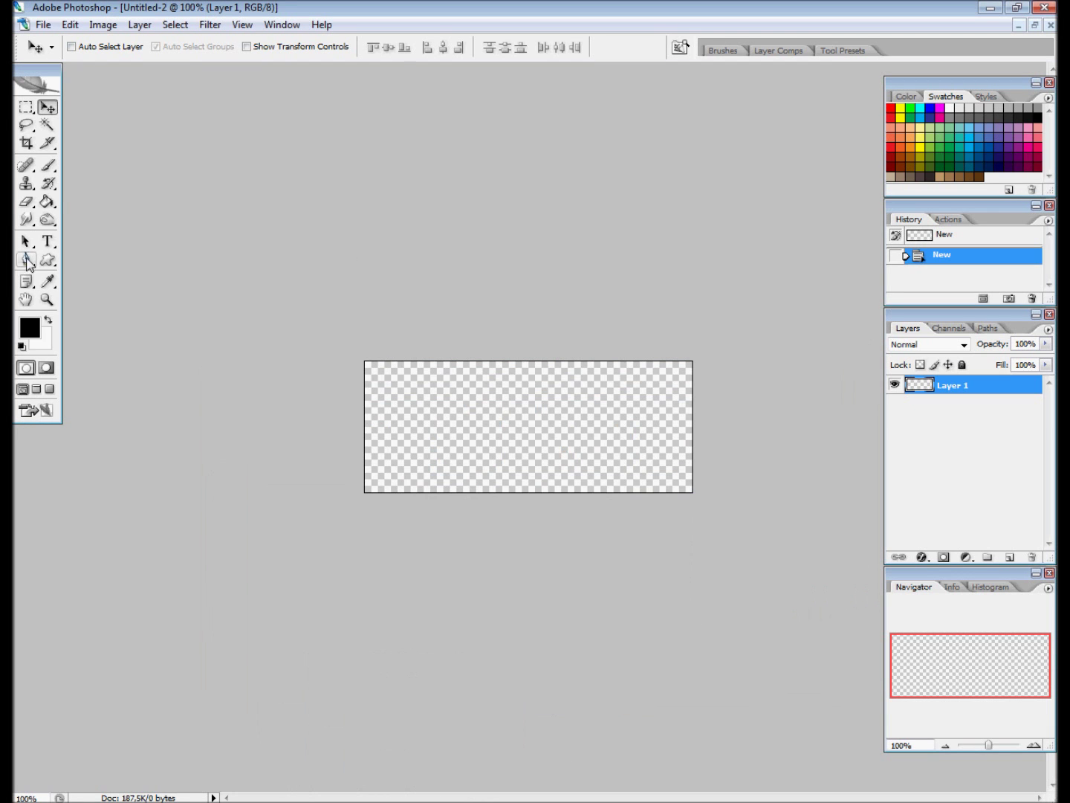
{"action": "left_click", "coordinate": [47, 201]}
{"action": "left_click", "coordinate": [512, 413]}
Step: Scroll the tutorial notes to the instruction about choosing a render
{"action": "key", "text": "alt+Tab"}
{"action": "scroll", "coordinate": [811, 570], "scroll_direction": "down", "scroll_amount": 1}
{"action": "left_click_drag", "start_coordinate": [165, 585], "coordinate": [835, 619]}
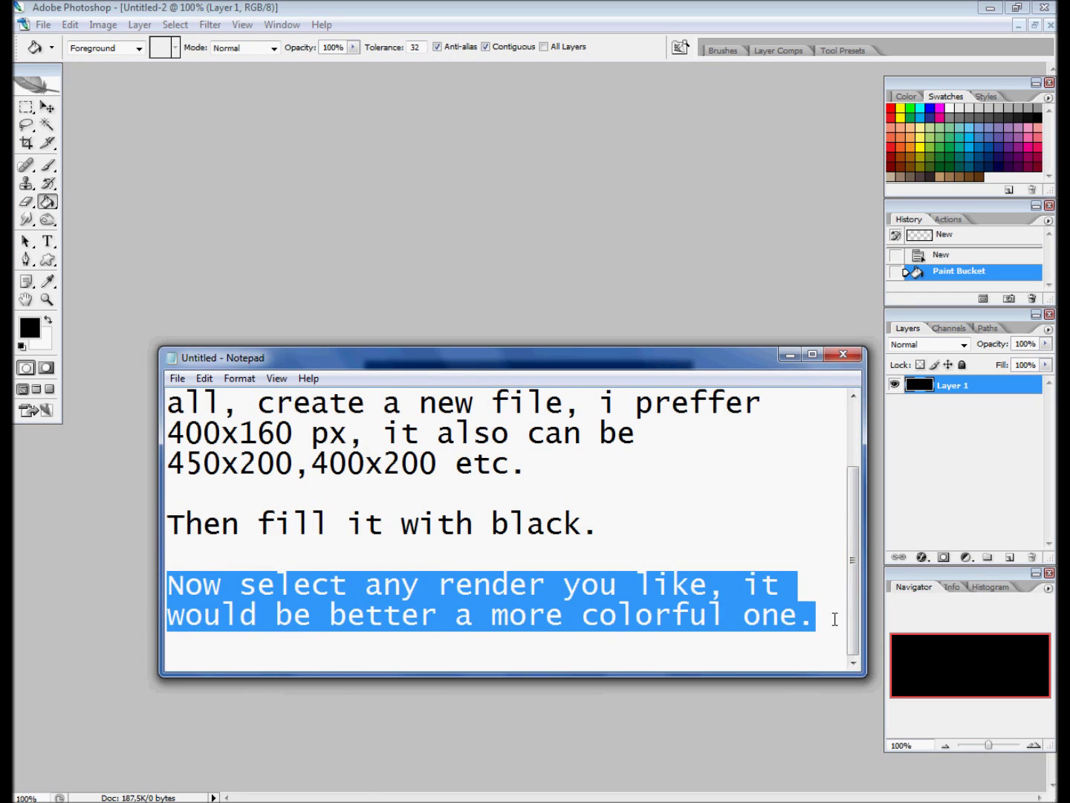
Step: Open the Warhammer space marine render image
{"action": "left_click", "coordinate": [789, 356]}
{"action": "left_click", "coordinate": [44, 24]}
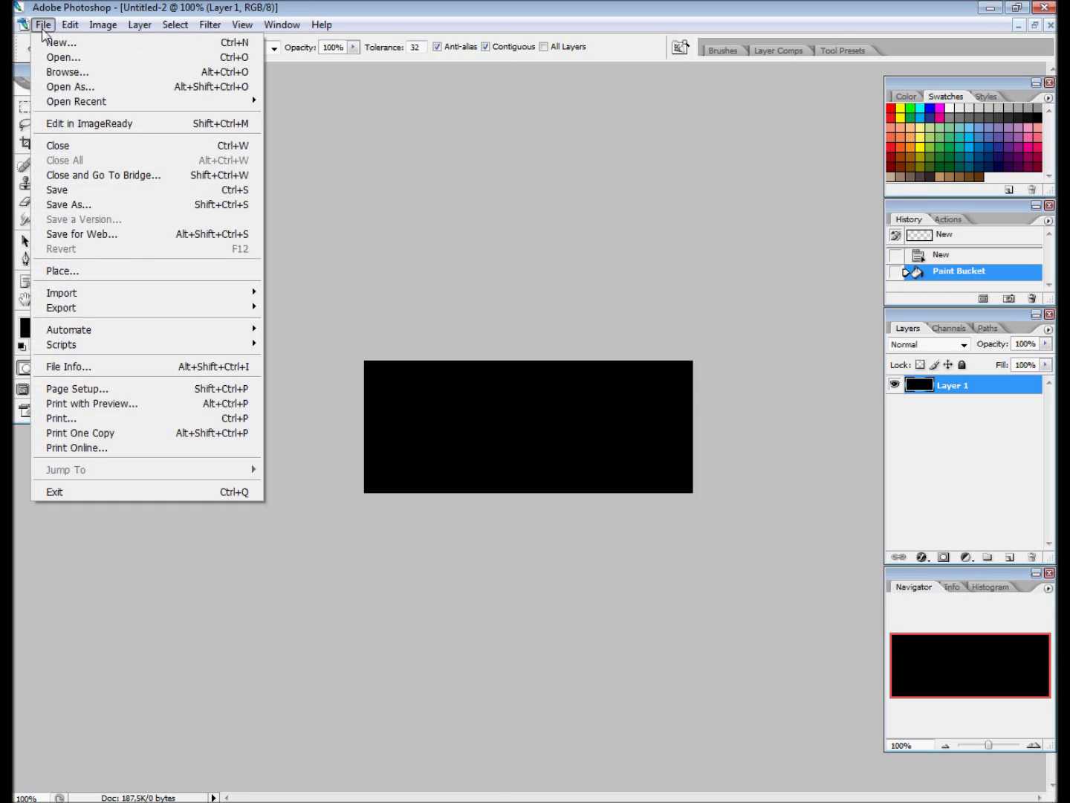
{"action": "left_click", "coordinate": [64, 58]}
{"action": "left_click_drag", "start_coordinate": [472, 108], "coordinate": [473, 318]}
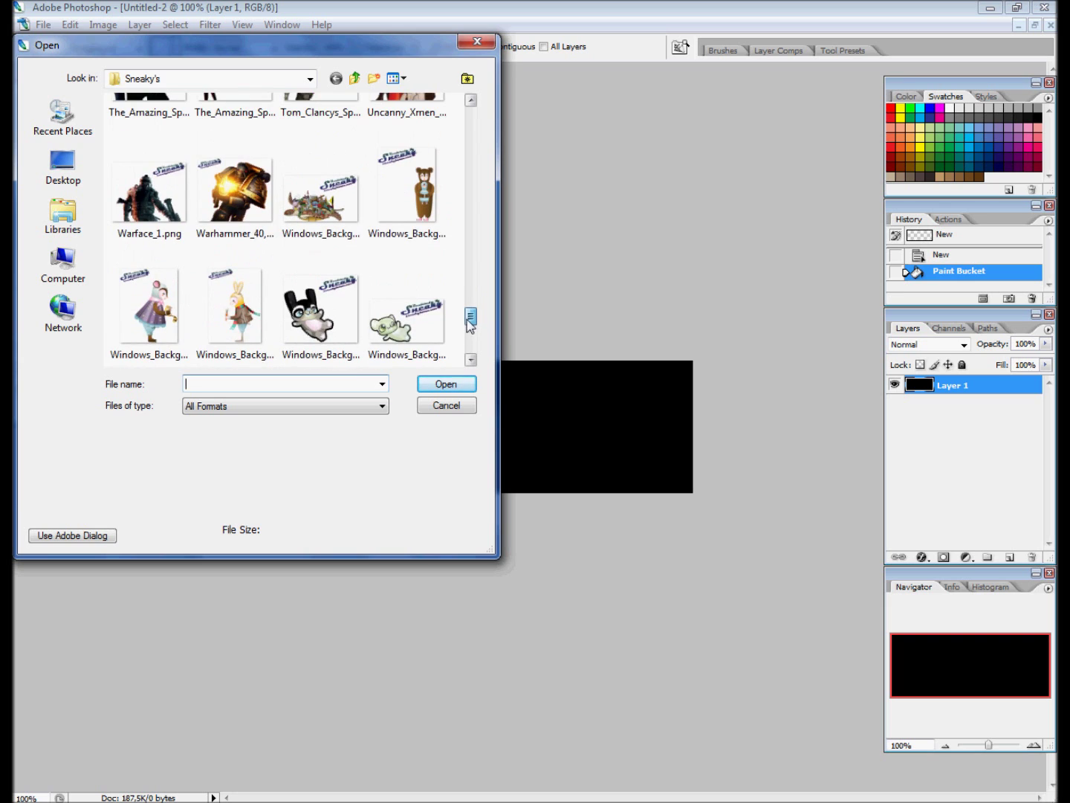
{"action": "left_click", "coordinate": [235, 192]}
{"action": "left_click", "coordinate": [445, 384]}
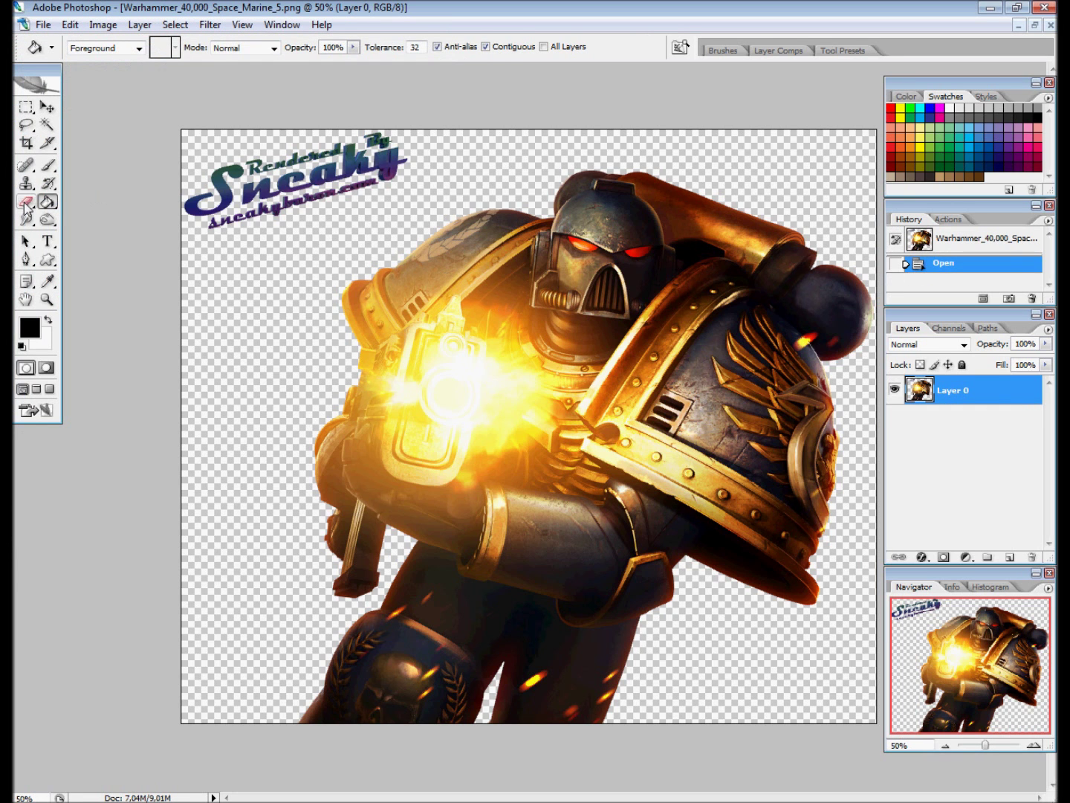
Step: Erase the render's watermark, copy it into the black banner, and close the original without saving
{"action": "left_click", "coordinate": [26, 201]}
{"action": "left_click_drag", "start_coordinate": [412, 131], "coordinate": [186, 216]}
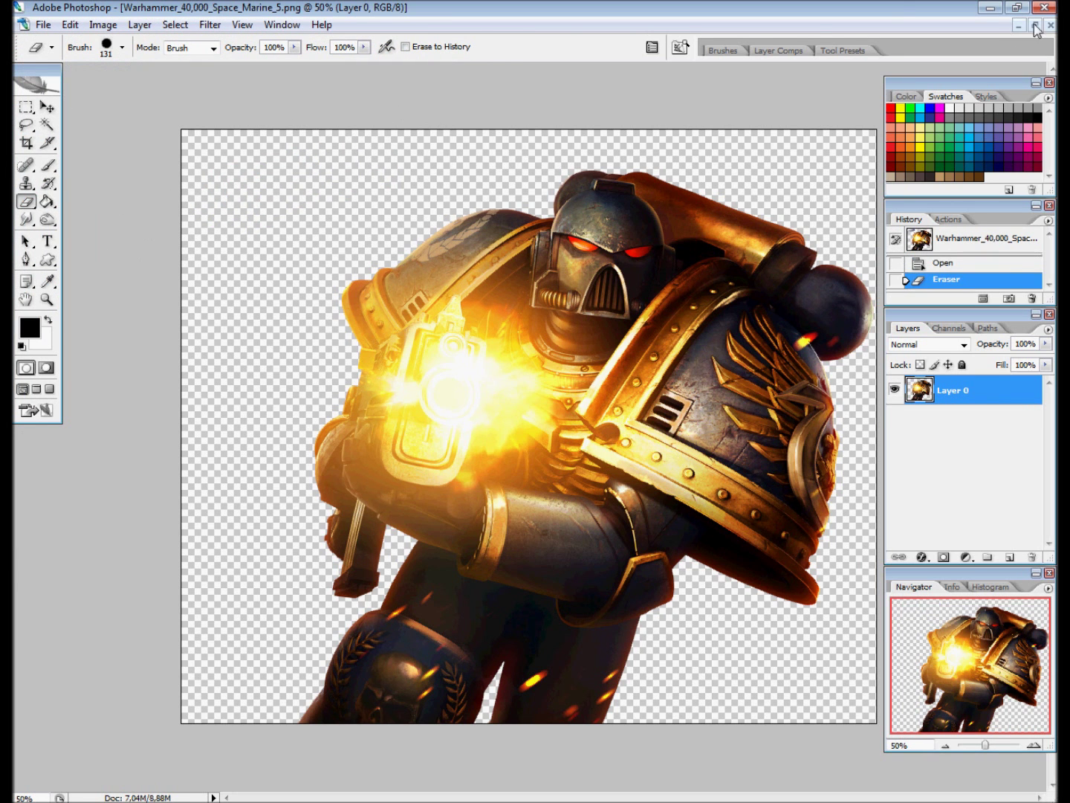
{"action": "left_click", "coordinate": [1034, 25]}
{"action": "left_click_drag", "start_coordinate": [474, 103], "coordinate": [497, 173]}
{"action": "left_click", "coordinate": [47, 106]}
{"action": "mouse_move", "coordinate": [445, 371]}
{"action": "left_mouse_down"}
{"action": "mouse_move", "coordinate": [217, 146]}
{"action": "mouse_move", "coordinate": [176, 184]}
{"action": "left_mouse_up"}
{"action": "left_click", "coordinate": [816, 170]}
{"action": "left_click", "coordinate": [539, 331]}
Step: Position the render so the helmet fills the banner
{"action": "left_click", "coordinate": [390, 91]}
{"action": "left_click_drag", "start_coordinate": [747, 287], "coordinate": [445, 338]}
{"action": "key", "text": "alt+Tab"}
{"action": "left_click", "coordinate": [833, 624]}
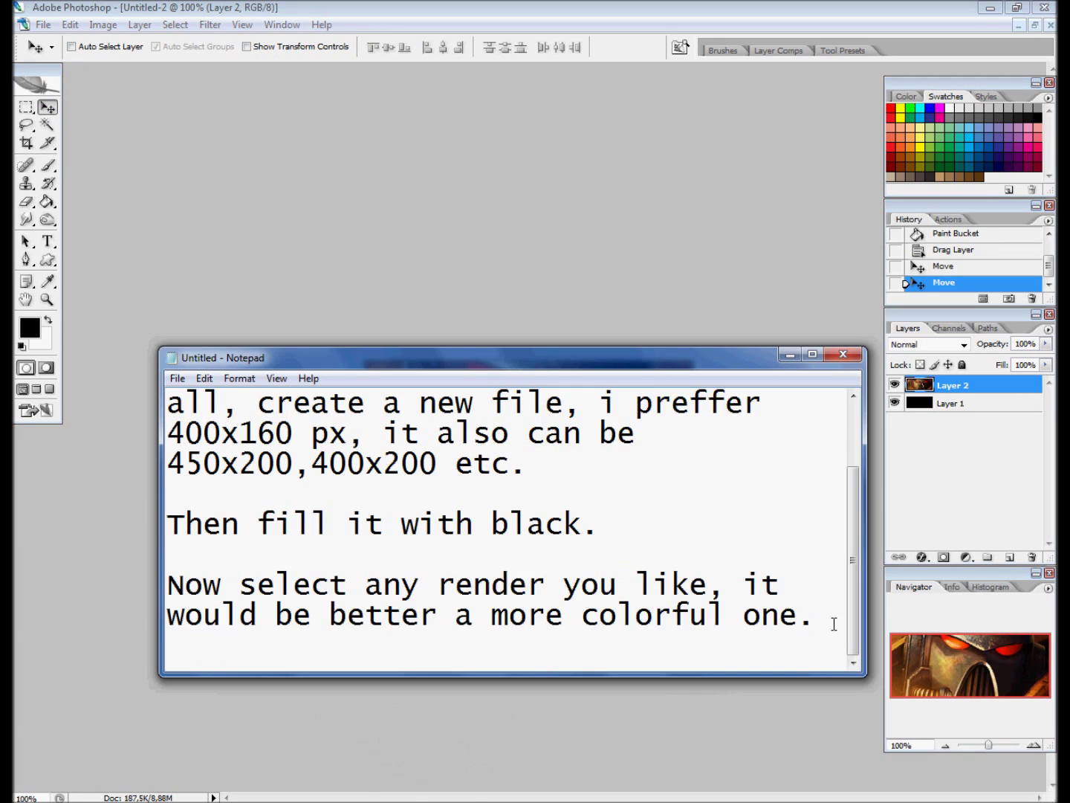
Step: Add a note to duplicate the render twice with Ctrl+J
{"action": "key", "text": "Return"}
{"action": "key", "text": "Return"}
{"action": "type", "text": "Now, without resizing, dupl"}
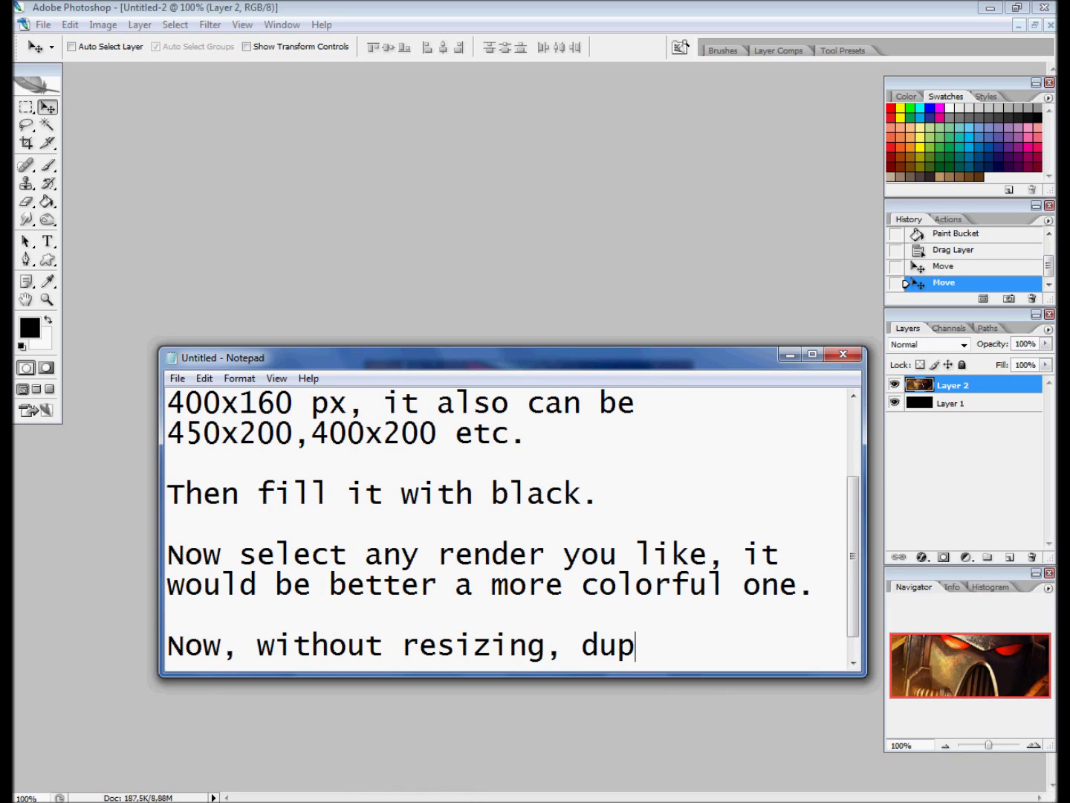
{"action": "type", "text": "icate it 2"}
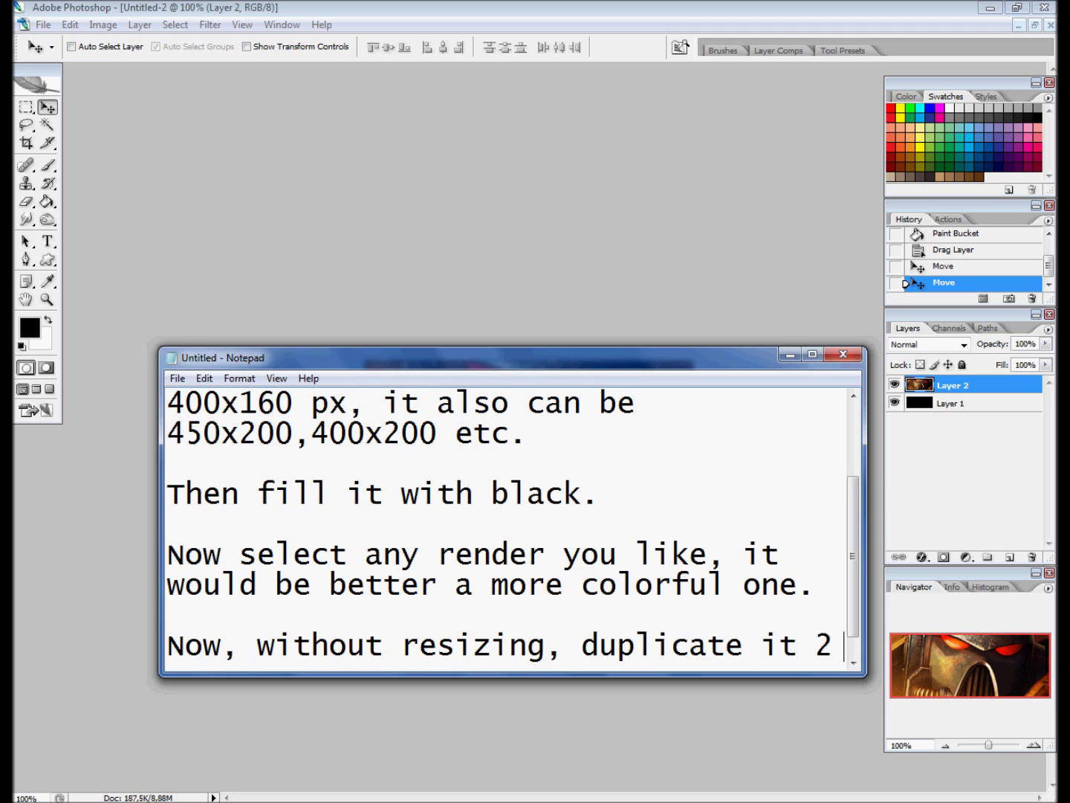
{"action": "type", "text": " times."}
{"action": "left_click", "coordinate": [905, 585]}
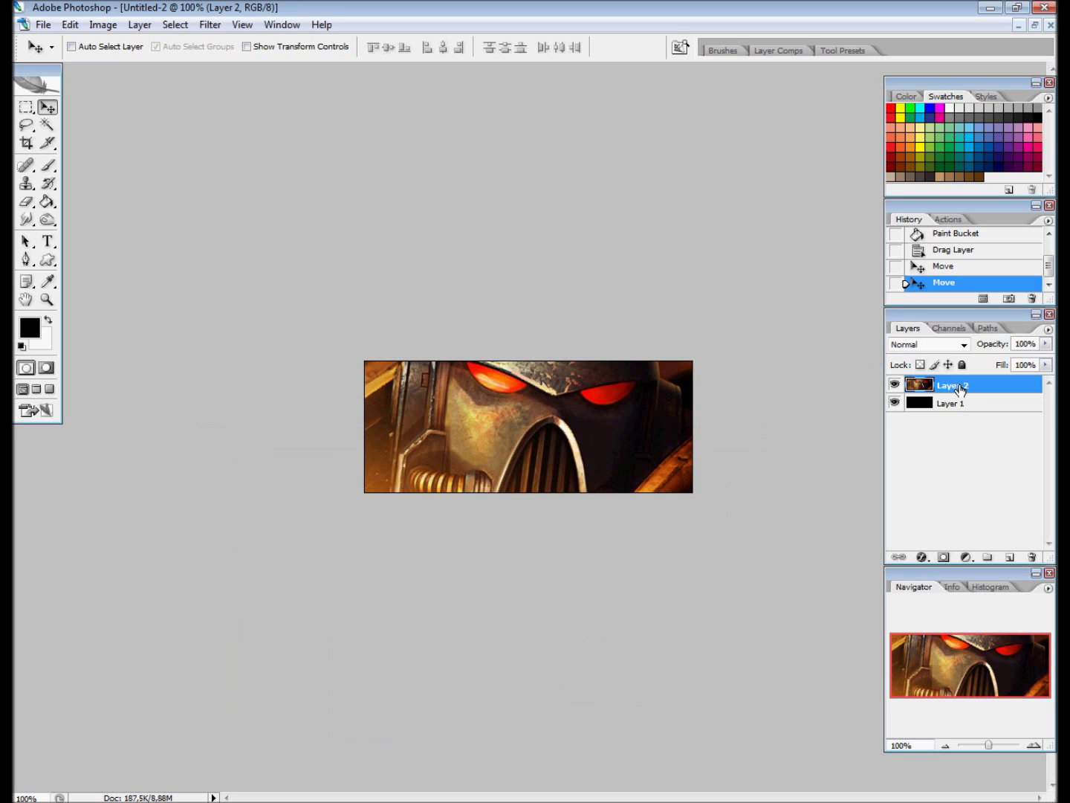
{"action": "key", "text": "alt+Tab"}
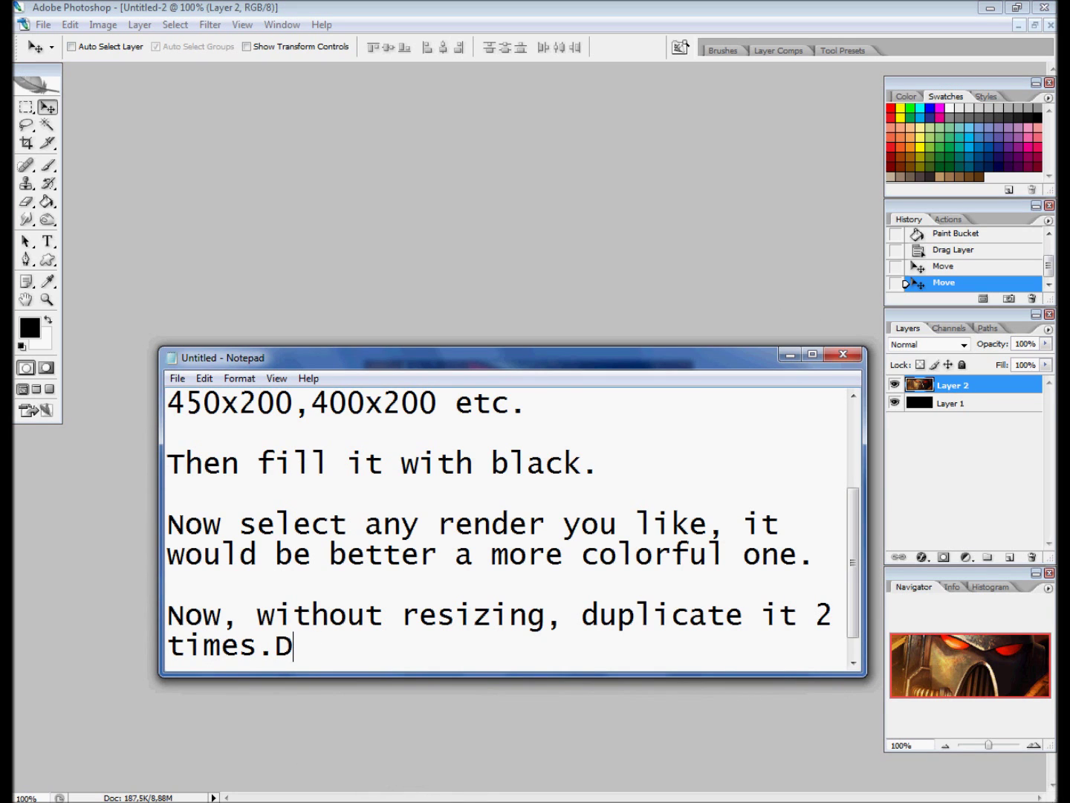
{"action": "type", "text": "o this by hittinhg"}
{"action": "key", "text": "BackSpace"}
{"action": "key", "text": "BackSpace"}
{"action": "key", "text": "BackSpace"}
{"action": "type", "text": "ng ctrl"}
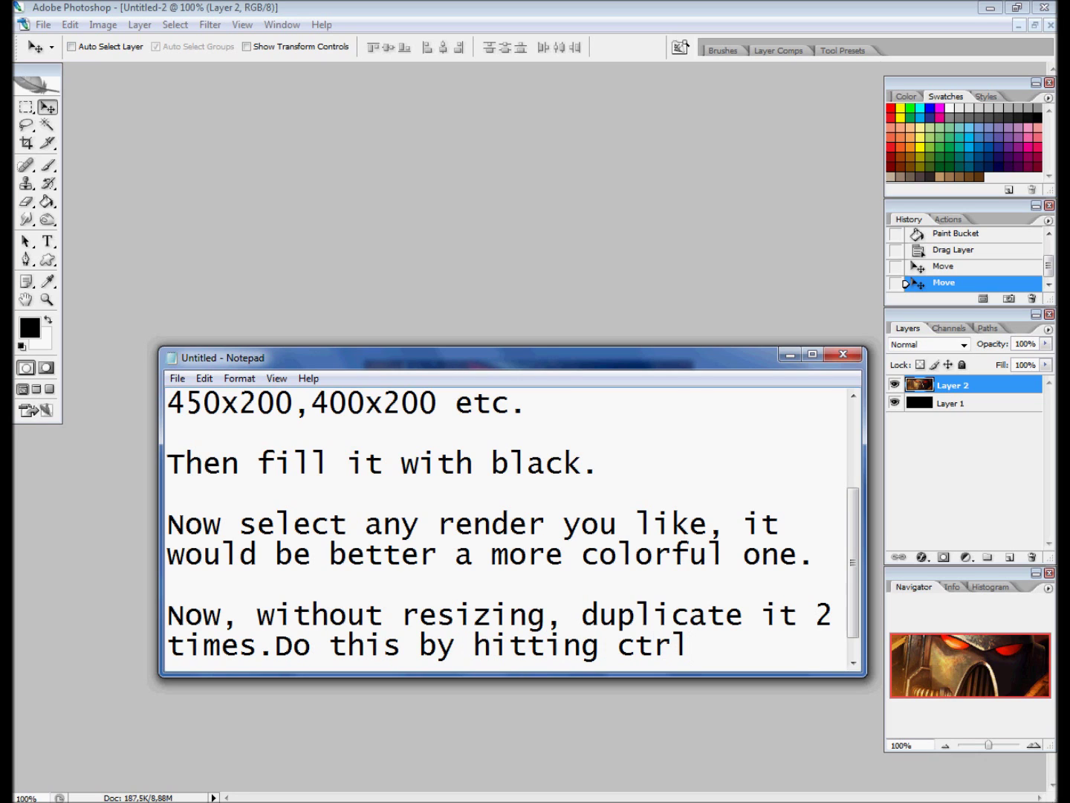
Step: Duplicate the render layer and note to hide the top copies and select the bottom one
{"action": "left_click", "coordinate": [789, 355]}
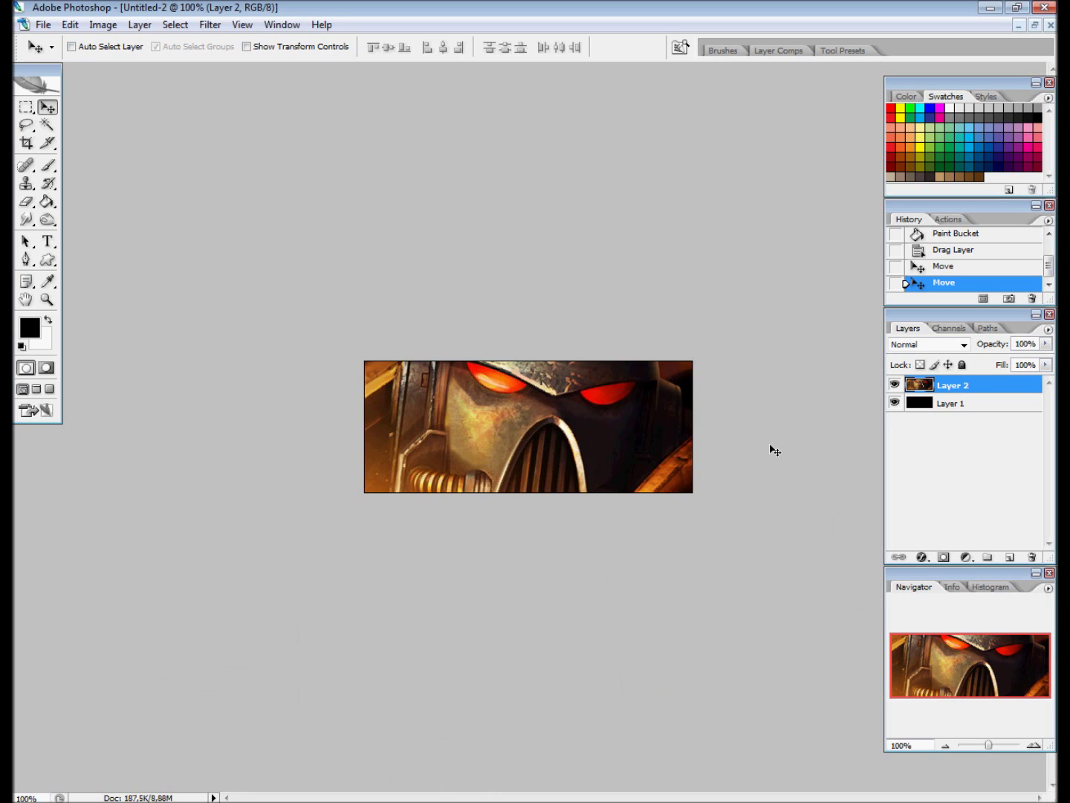
{"action": "key", "text": "ctrl+j"}
{"action": "key", "text": "ctrl+j"}
{"action": "key", "text": "alt+Tab"}
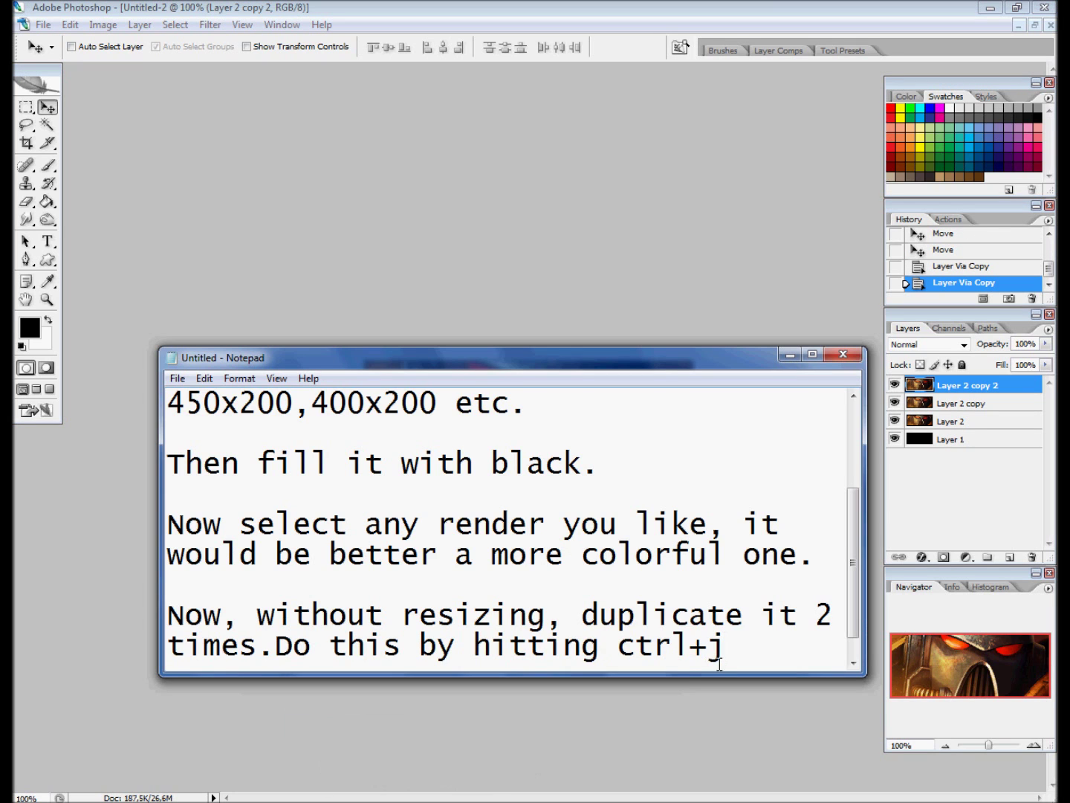
{"action": "key", "text": "Return"}
{"action": "key", "text": "Return"}
{"action": "type", "text": "Hide the "}
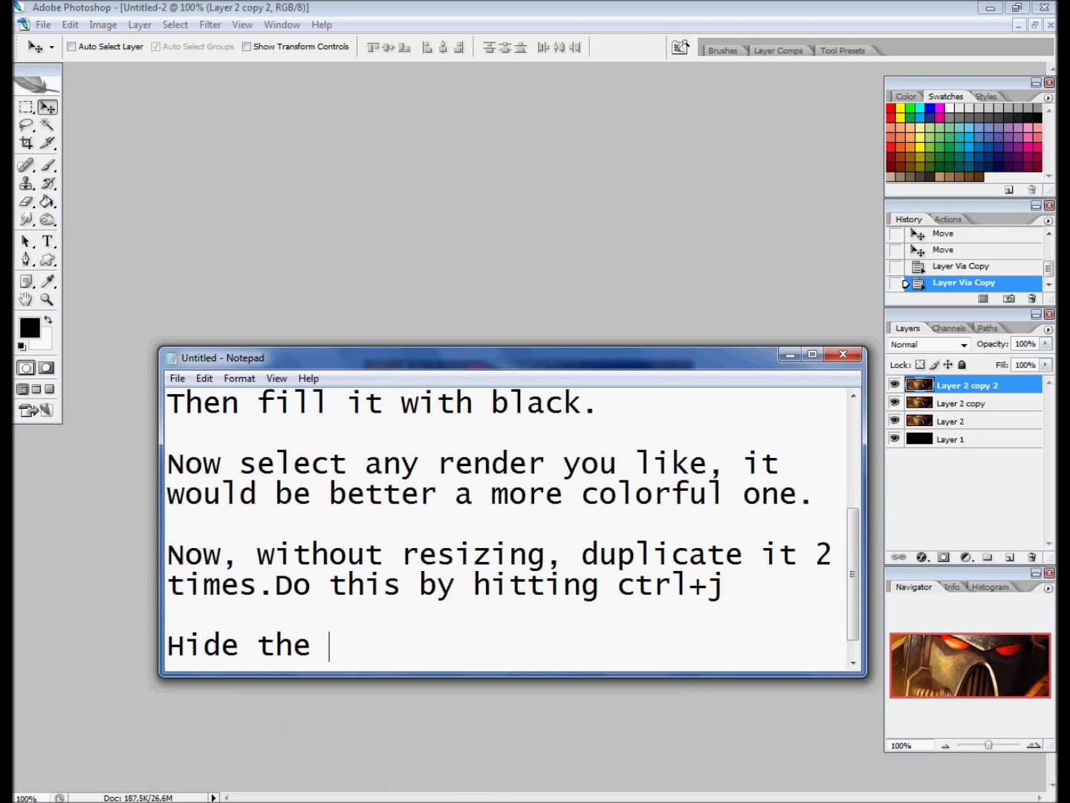
{"action": "type", "text": "top 2 and select"}
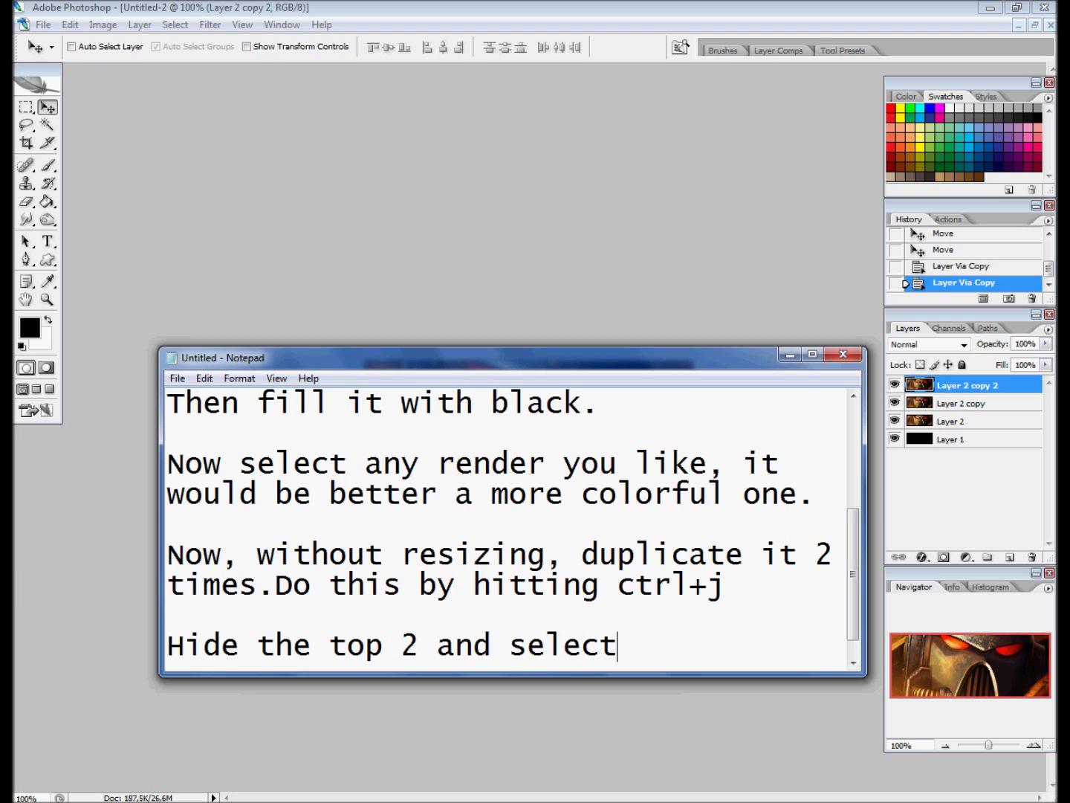
{"action": "type", "text": " the bottom one."}
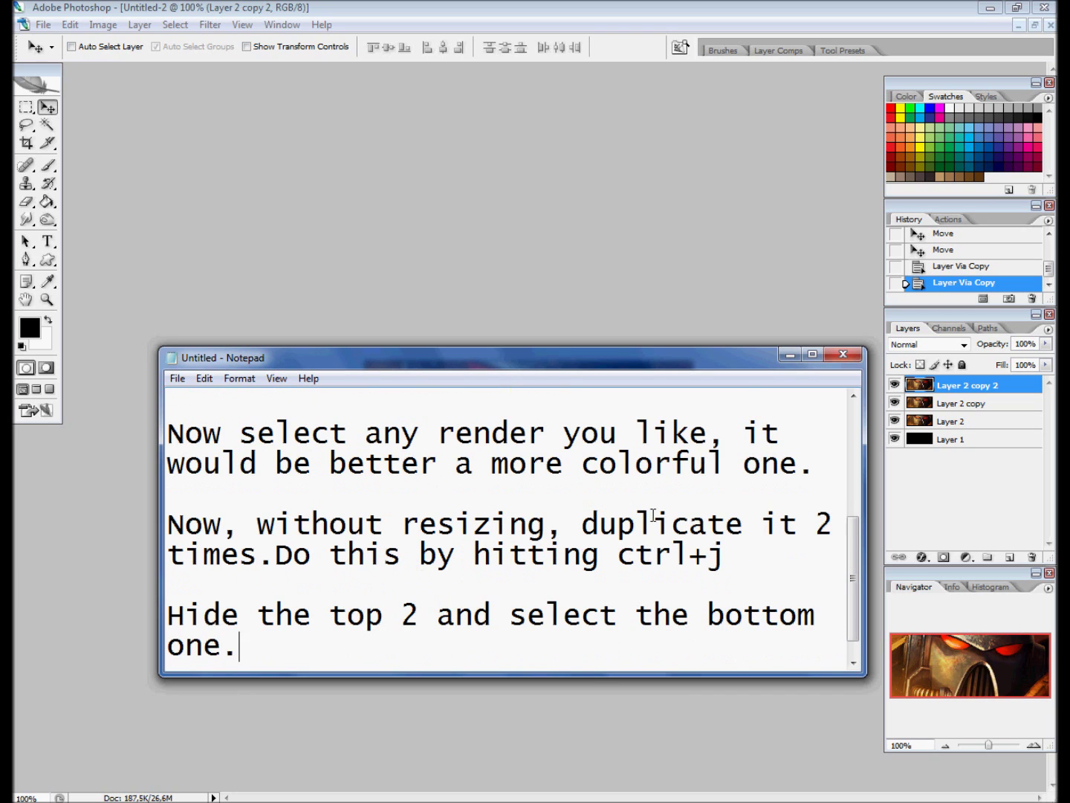
{"action": "left_click", "coordinate": [789, 355]}
Step: Hide the two top render copies, select Layer 2, and note Motion Blur Angle 45, Distance 100
{"action": "left_click_drag", "start_coordinate": [894, 384], "coordinate": [894, 403]}
{"action": "left_click", "coordinate": [953, 421]}
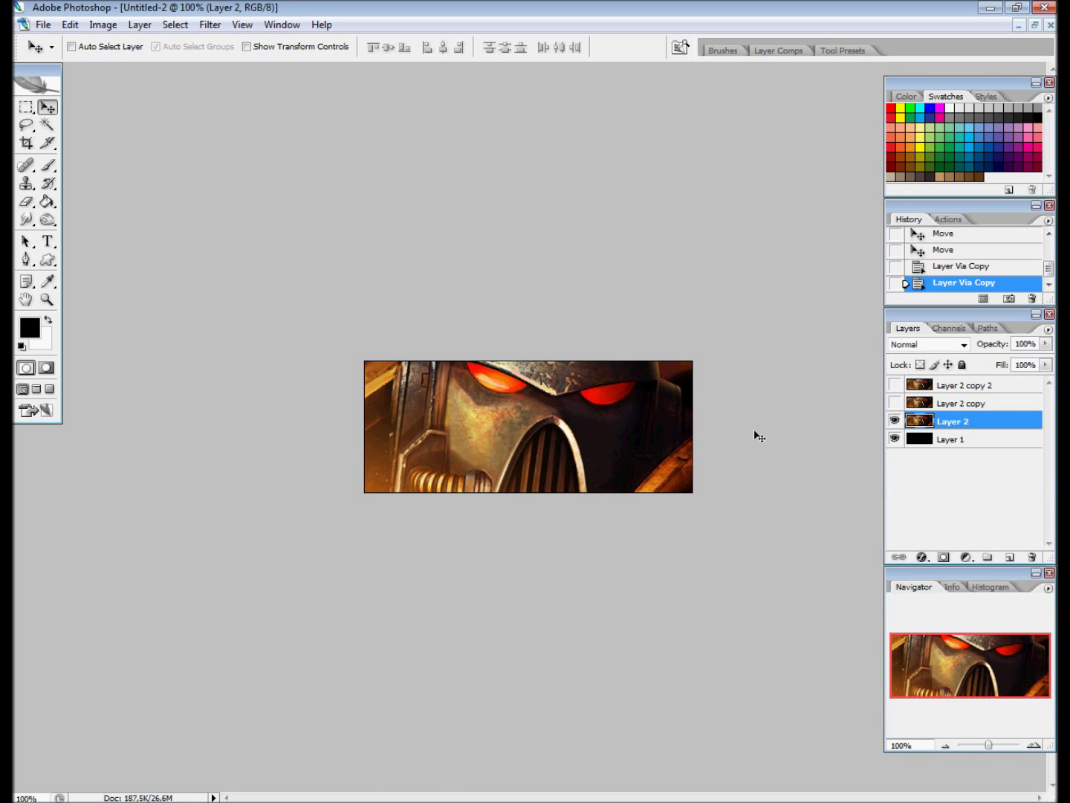
{"action": "left_click", "coordinate": [437, 775]}
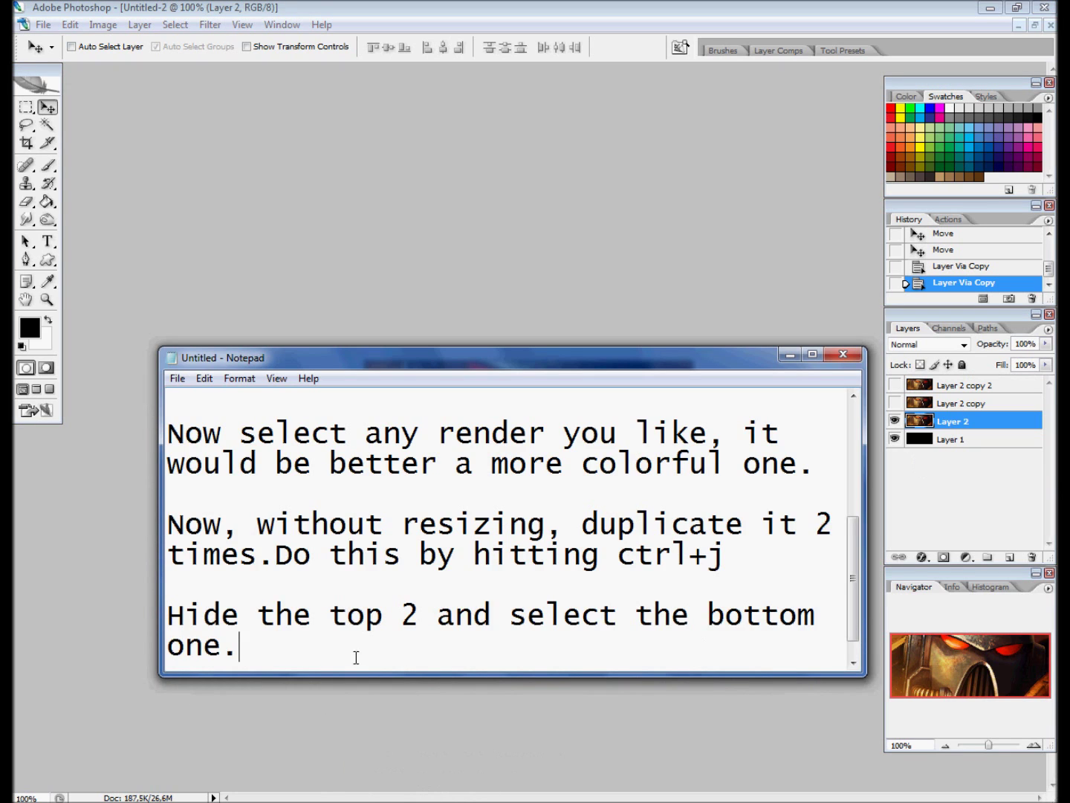
{"action": "key", "text": "Return"}
{"action": "key", "text": "Return"}
{"action": "type", "text": "No go"}
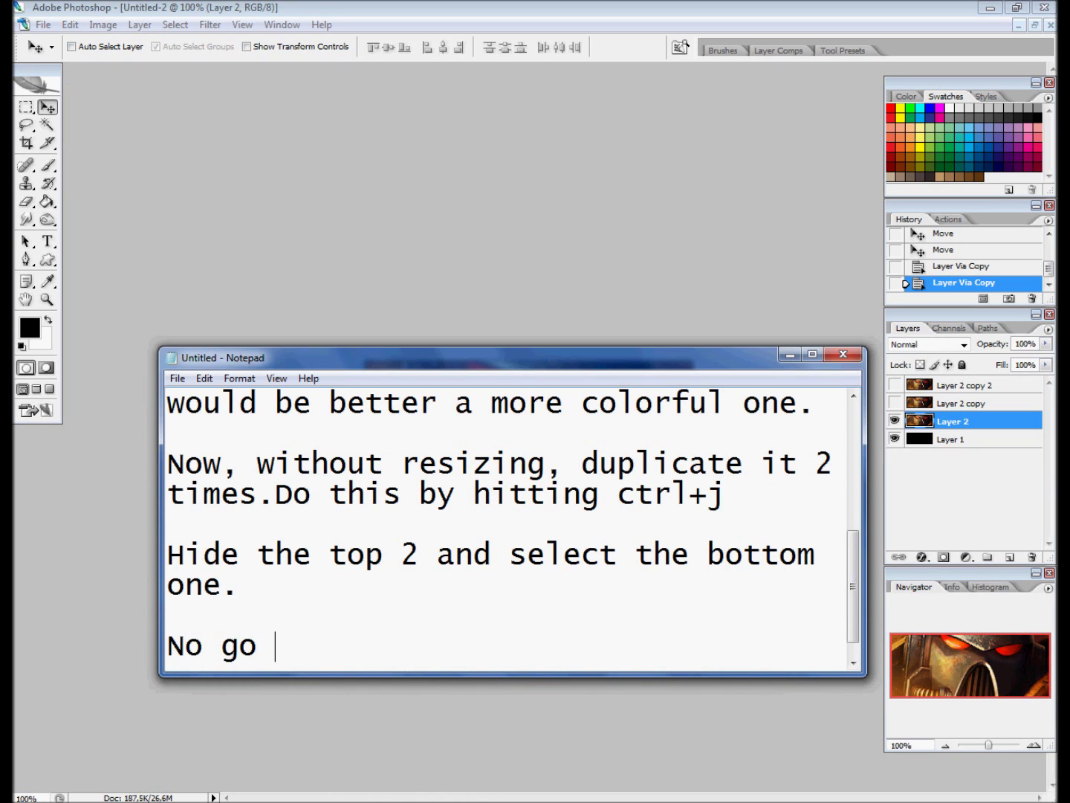
{"action": "type", "text": " to filter>blur>"}
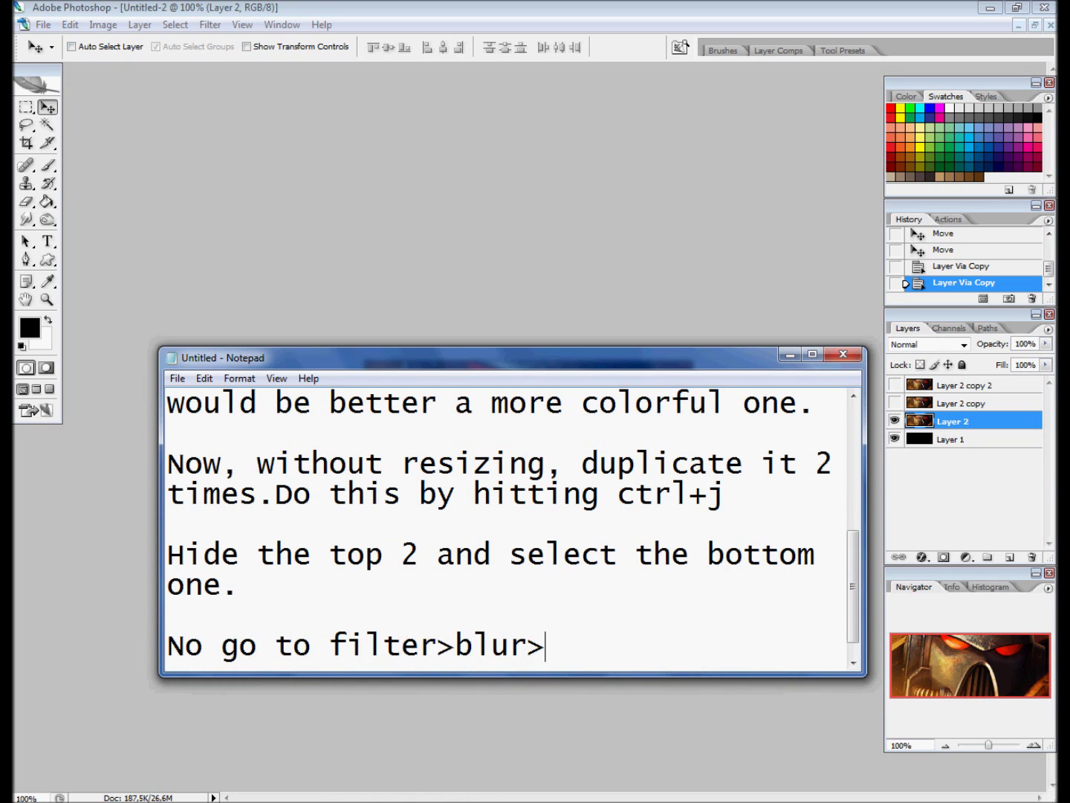
{"action": "type", "text": "mottion blur."}
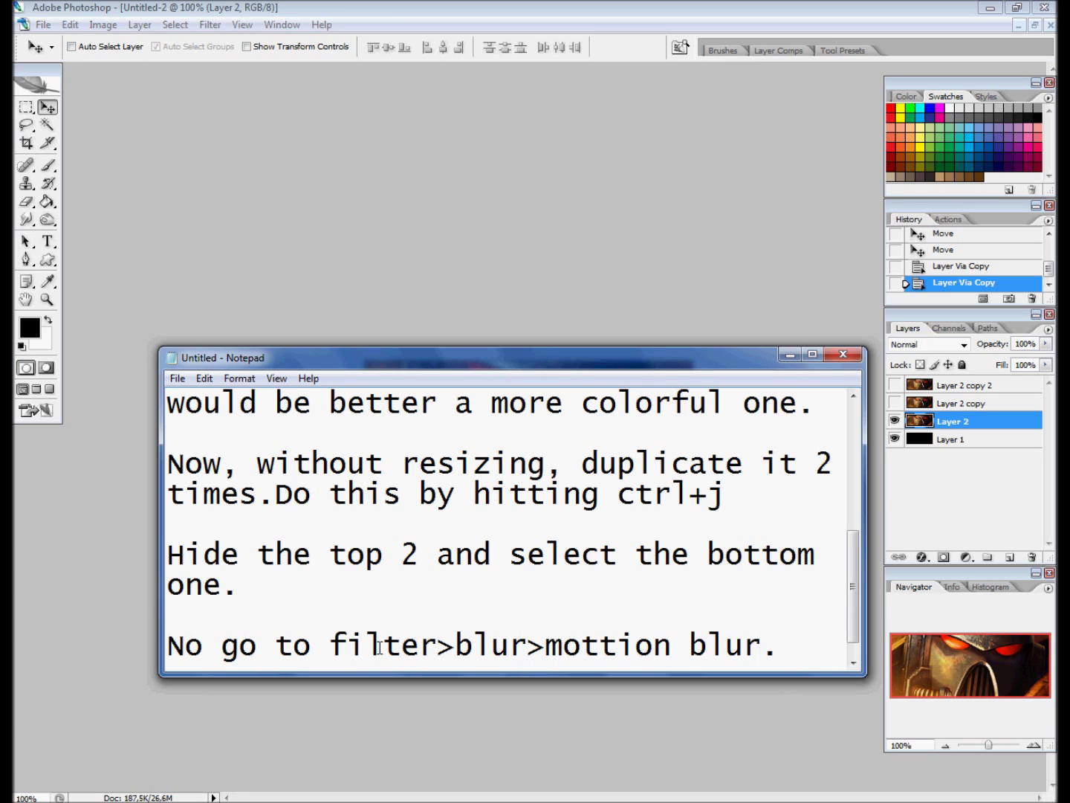
{"action": "key", "text": "Return"}
{"action": "type", "text": "Angle"}
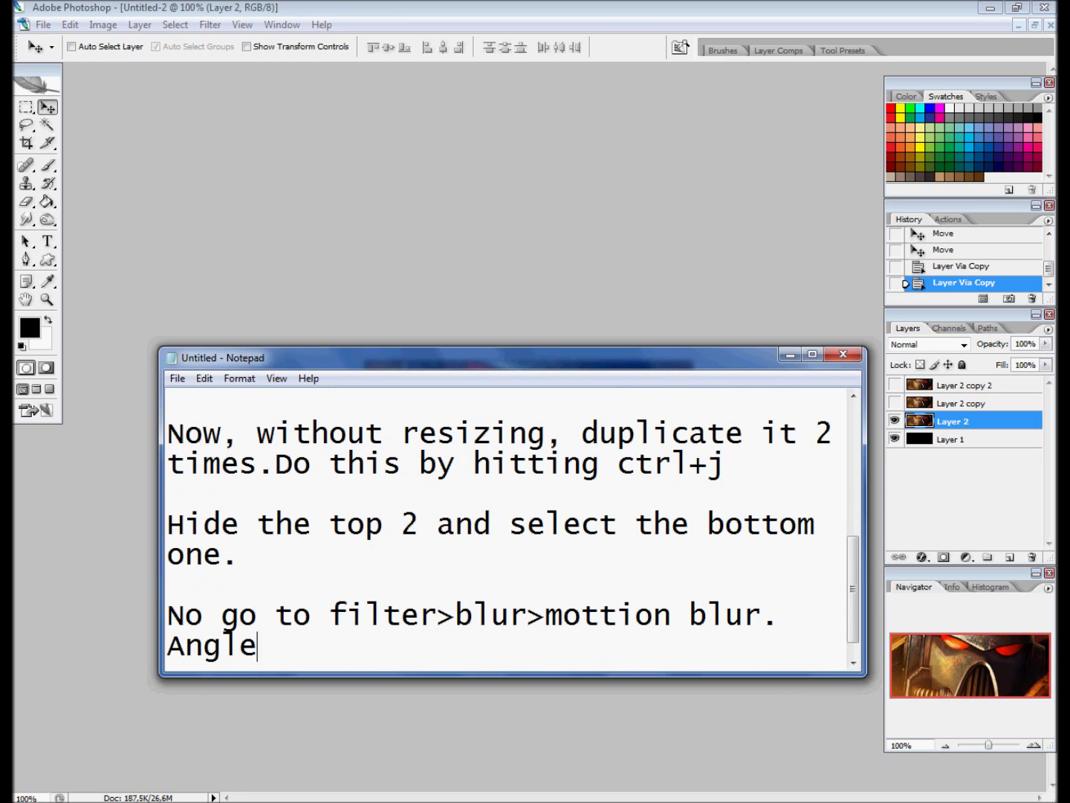
{"action": "type", "text": " 45 "}
{"action": "type", "text": "distance 100"}
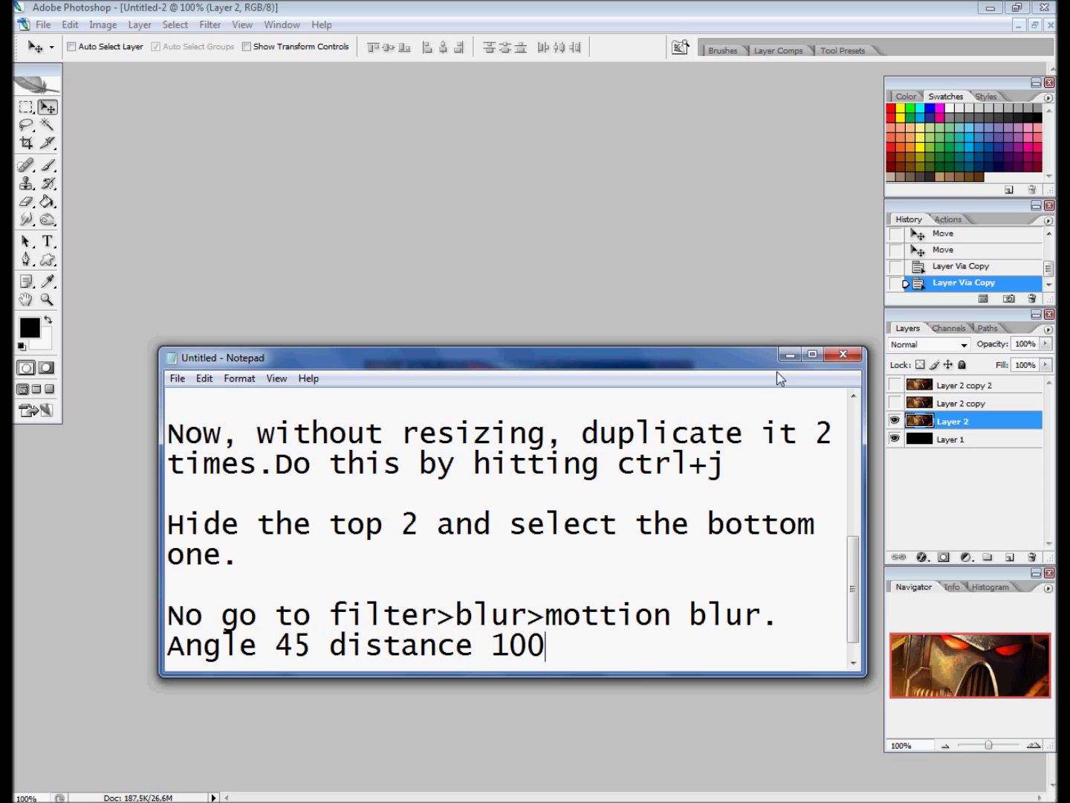
{"action": "left_click", "coordinate": [790, 354]}
Step: Apply a Motion Blur with Distance 100 and a 45° angle to Layer 2
{"action": "left_click", "coordinate": [210, 25]}
{"action": "mouse_move", "coordinate": [217, 160]}
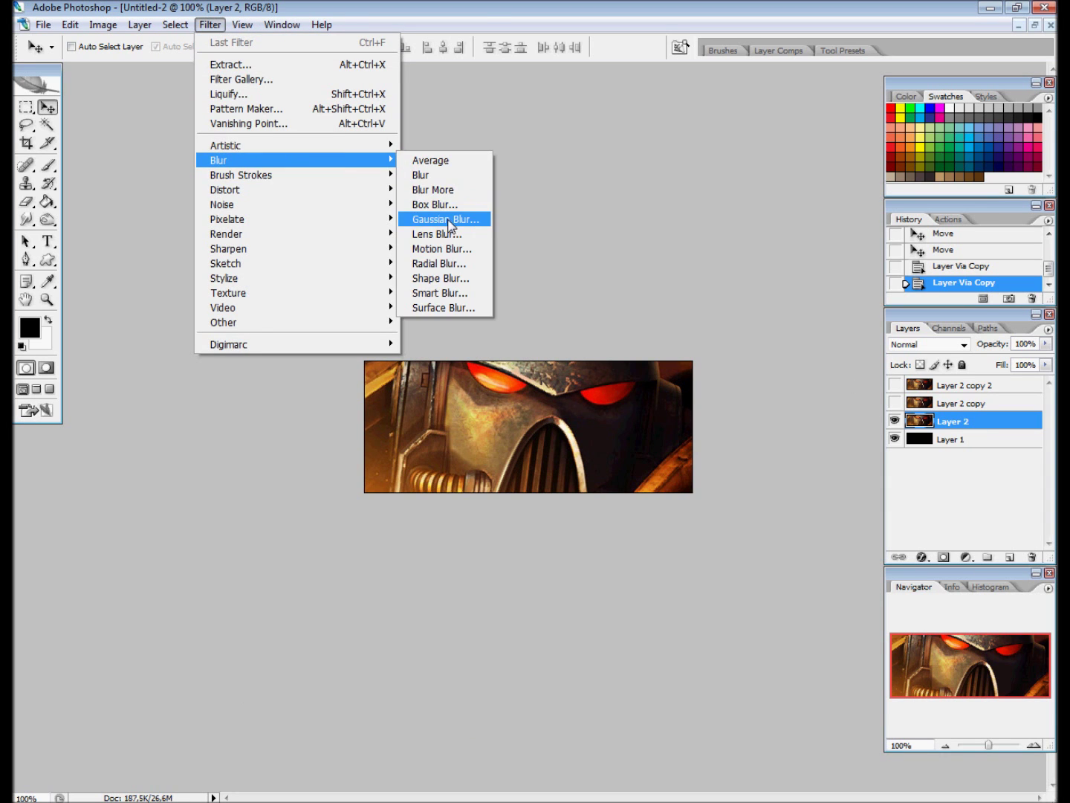
{"action": "left_click", "coordinate": [453, 218]}
{"action": "left_click", "coordinate": [211, 24]}
{"action": "left_click", "coordinate": [448, 246]}
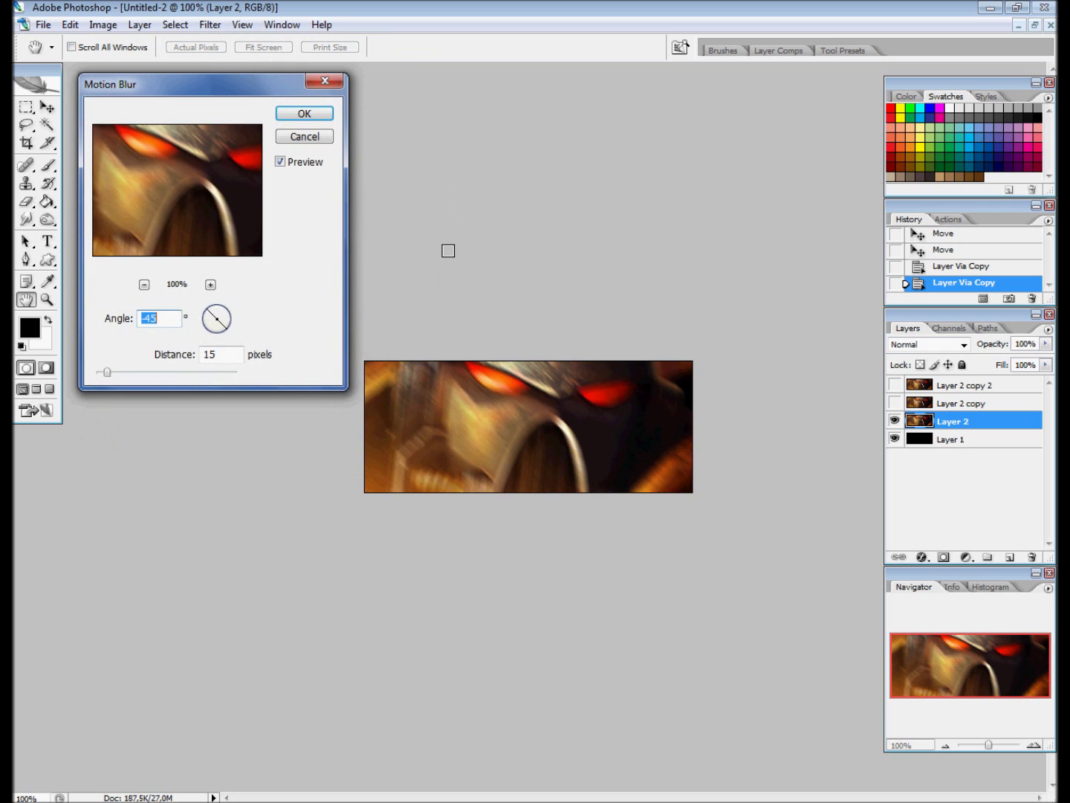
{"action": "type", "text": "100"}
{"action": "key", "text": "shift+Tab"}
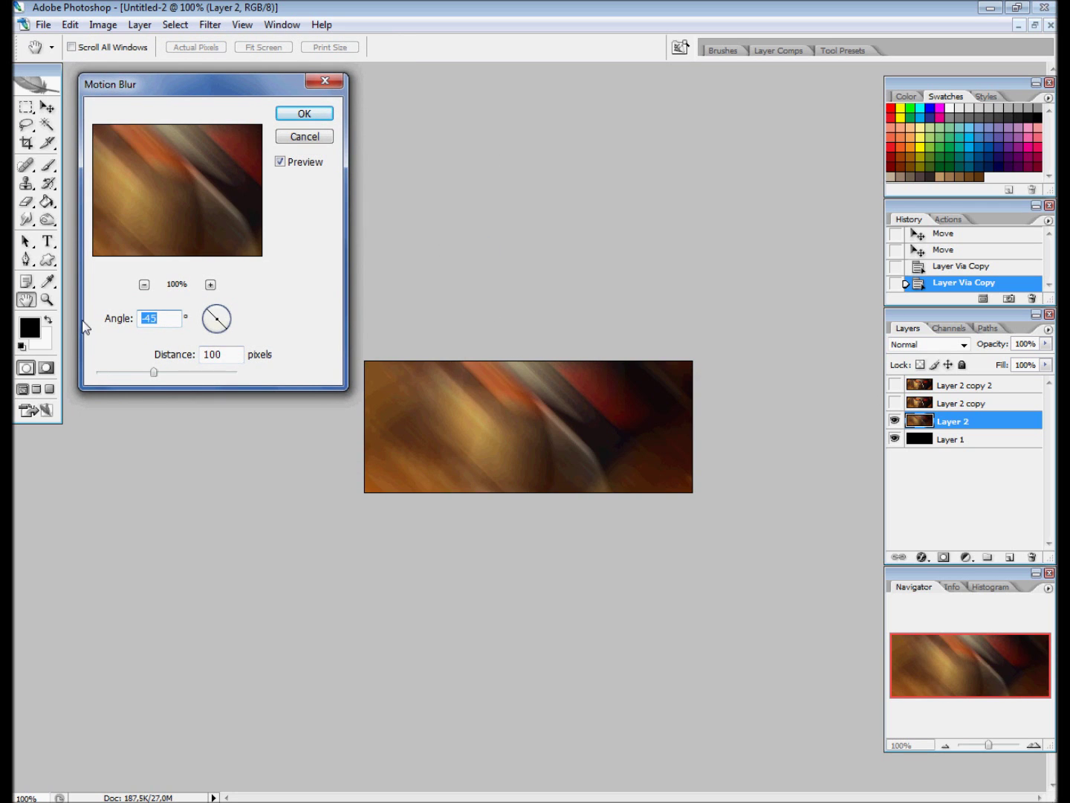
{"action": "type", "text": "40"}
{"action": "left_click", "coordinate": [304, 114]}
Step: Move the blurred layer to a good spot and note to do so
{"action": "key", "text": "v"}
{"action": "left_click_drag", "start_coordinate": [693, 491], "coordinate": [665, 519]}
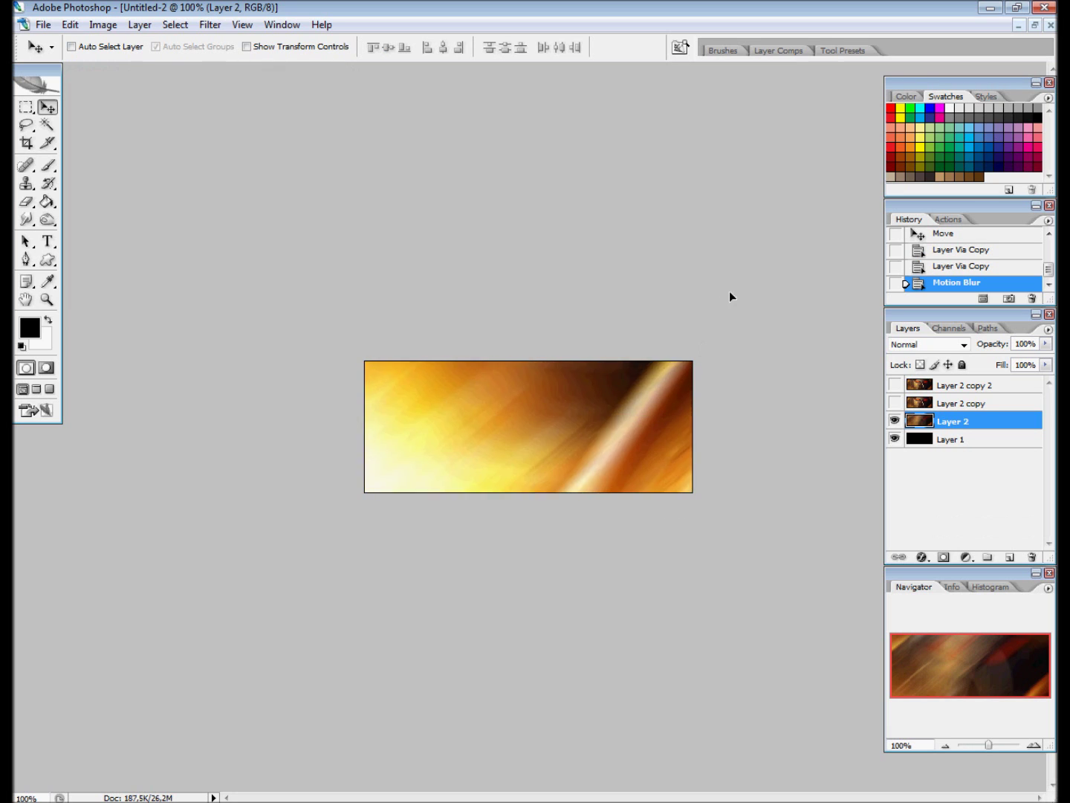
{"action": "mouse_move", "coordinate": [665, 517]}
{"action": "left_mouse_down"}
{"action": "mouse_move", "coordinate": [683, 492]}
{"action": "mouse_move", "coordinate": [661, 535]}
{"action": "mouse_move", "coordinate": [608, 496]}
{"action": "left_mouse_up"}
{"action": "key", "text": "alt+Tab"}
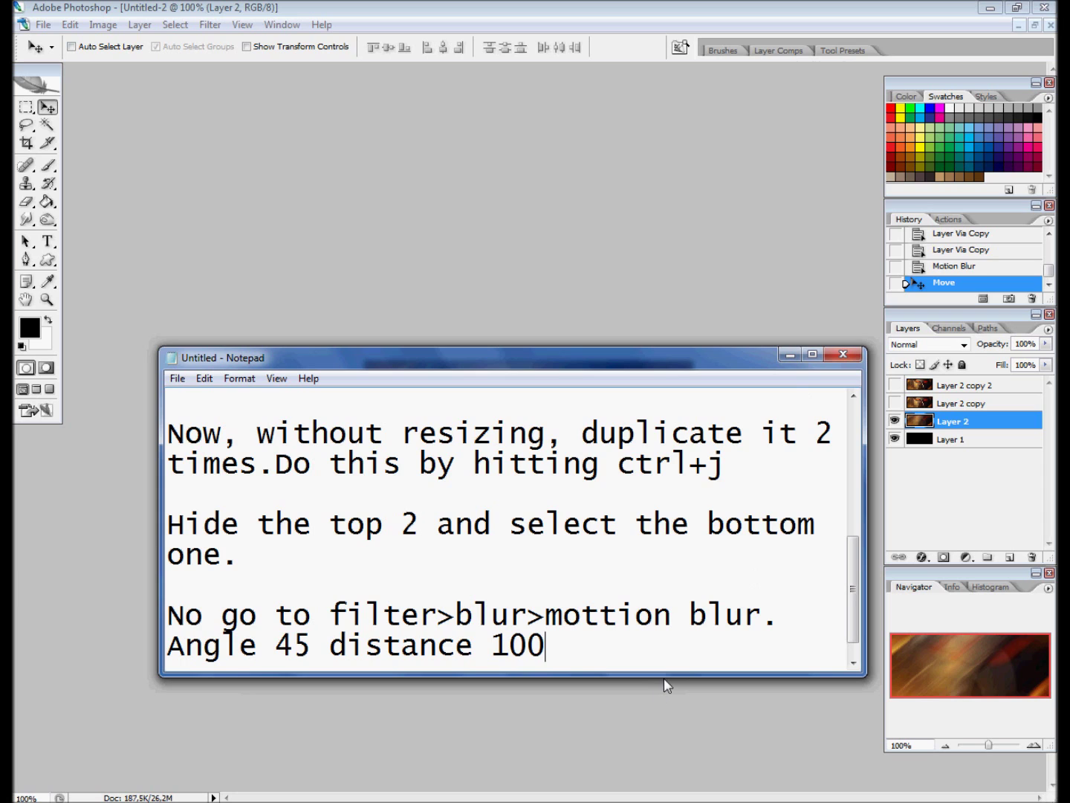
{"action": "type", "text": "move it somewhere that looks good."}
{"action": "key", "text": "Return"}
{"action": "key", "text": "Return"}
Step: Nudge the blurred layer slightly, then show and select Layer 2 copy
{"action": "left_click", "coordinate": [790, 356]}
{"action": "left_click_drag", "start_coordinate": [687, 483], "coordinate": [677, 489]}
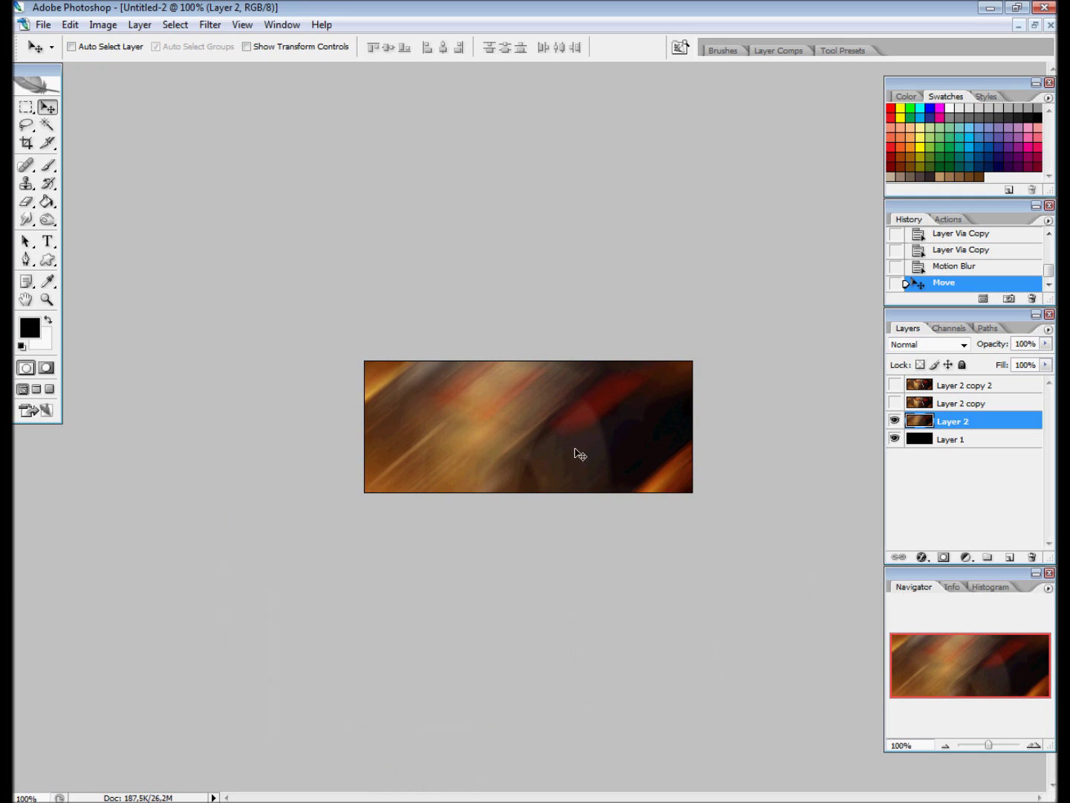
{"action": "left_click", "coordinate": [962, 403]}
{"action": "left_click", "coordinate": [895, 403]}
Step: Add a note to motion-blur the second render layer at angle 45
{"action": "key", "text": "alt+Tab"}
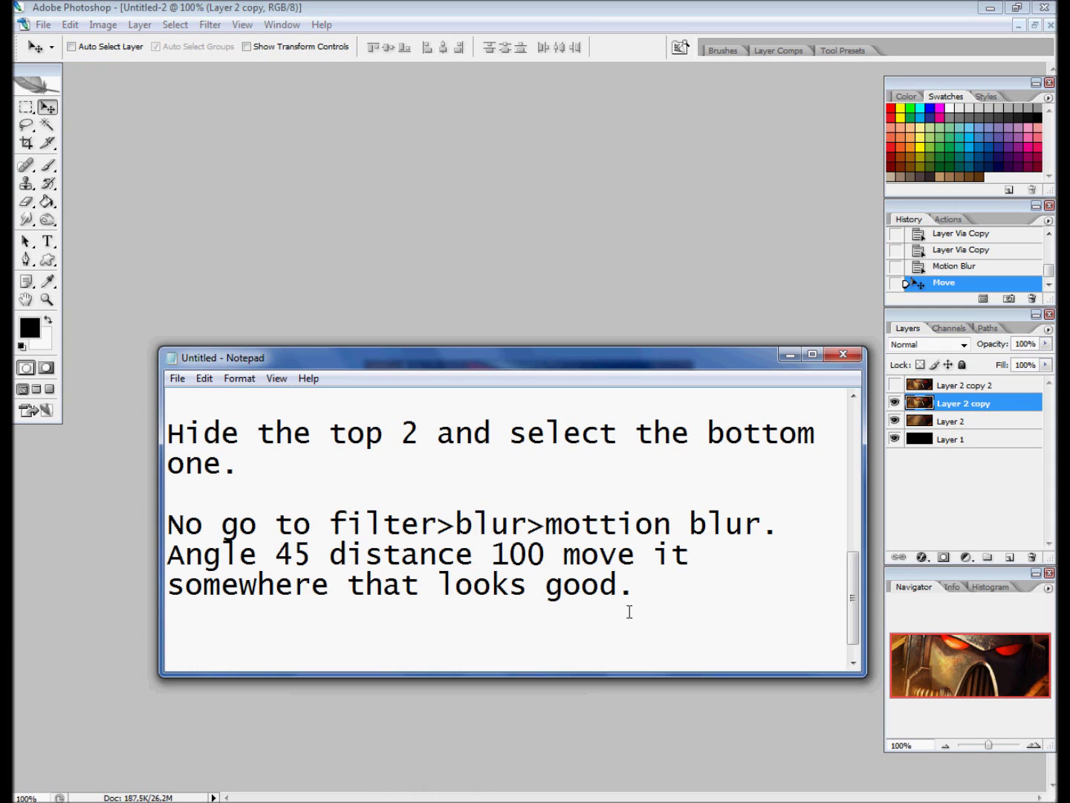
{"action": "key", "text": "BackSpace"}
{"action": "key", "text": "BackSpace"}
{"action": "key", "text": "Return"}
{"action": "type", "text": "Sele"}
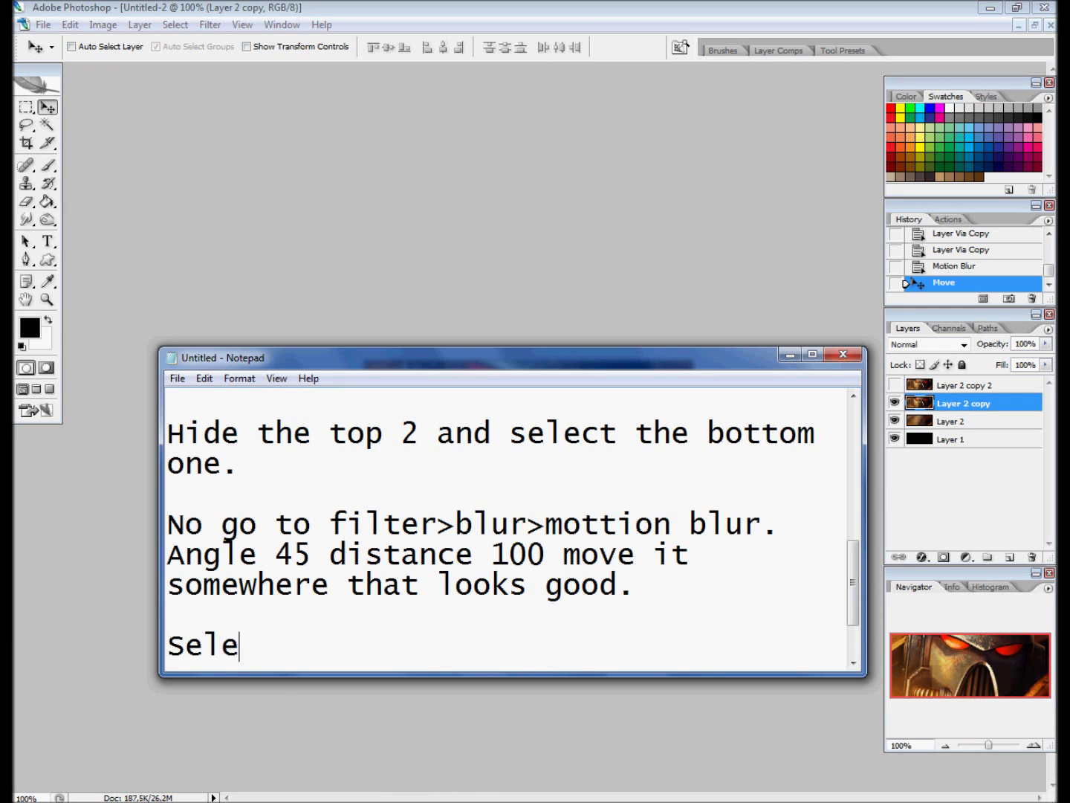
{"action": "type", "text": "ct the 2nd render layer,"}
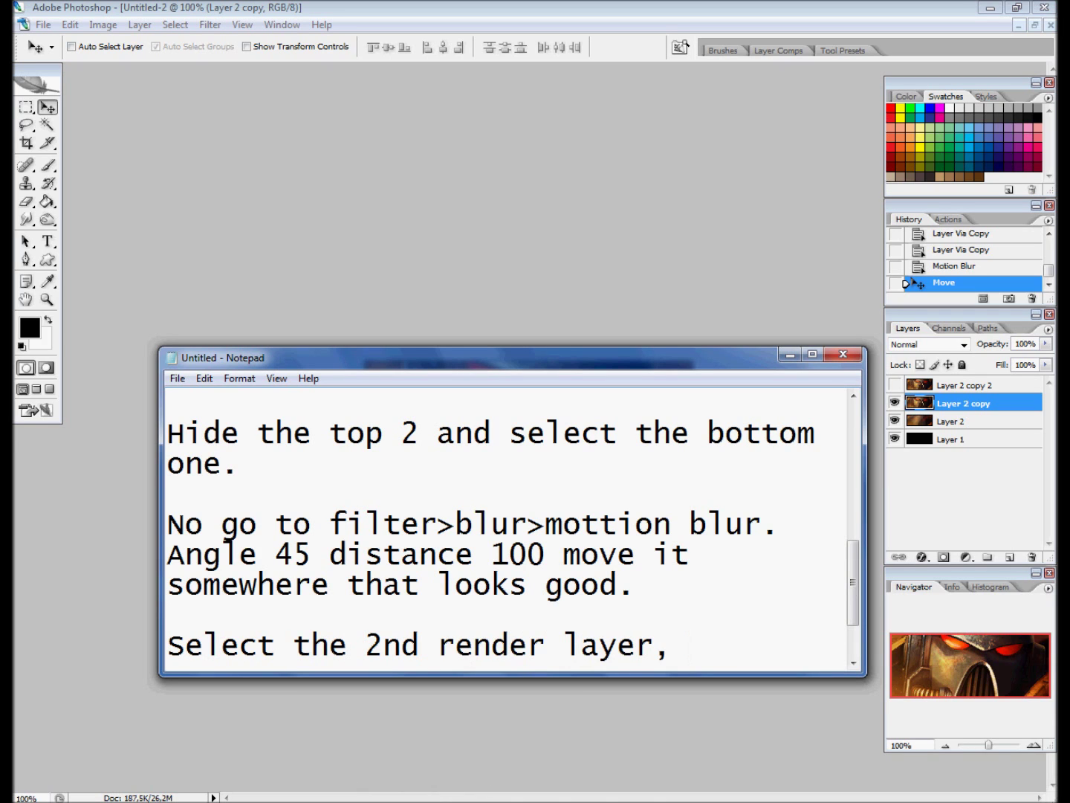
{"action": "type", "text": " again go to blur,"}
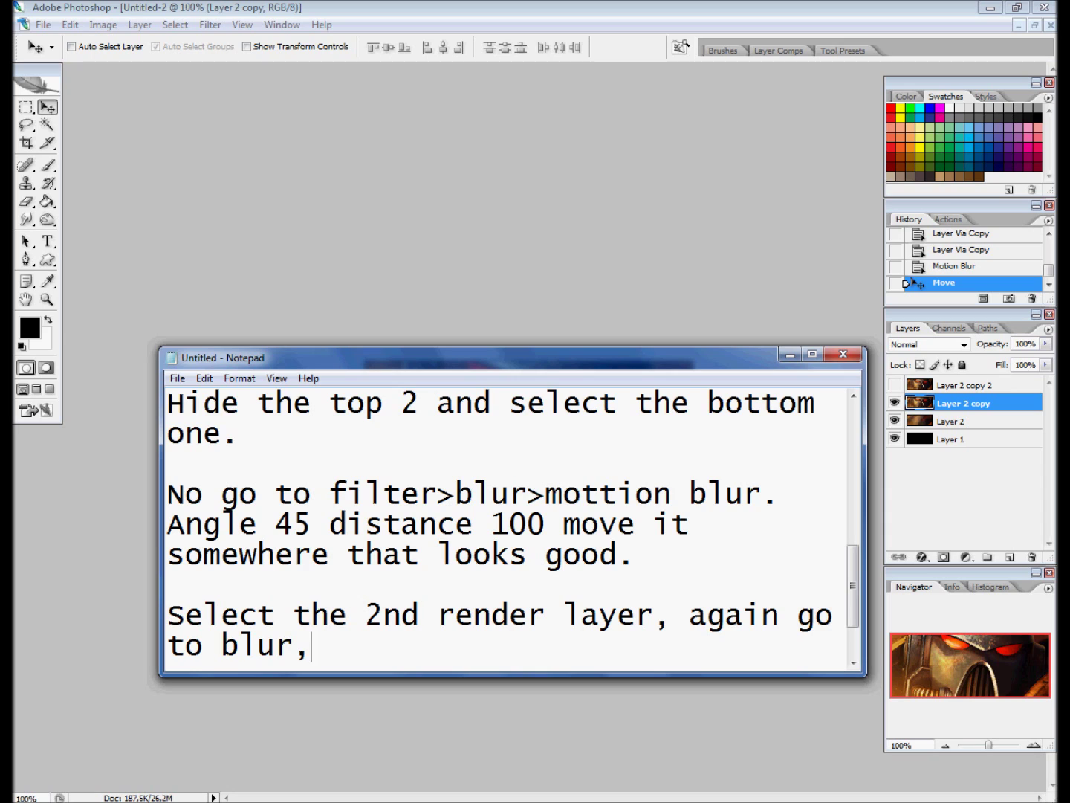
{"action": "type", "text": "mottion blur"}
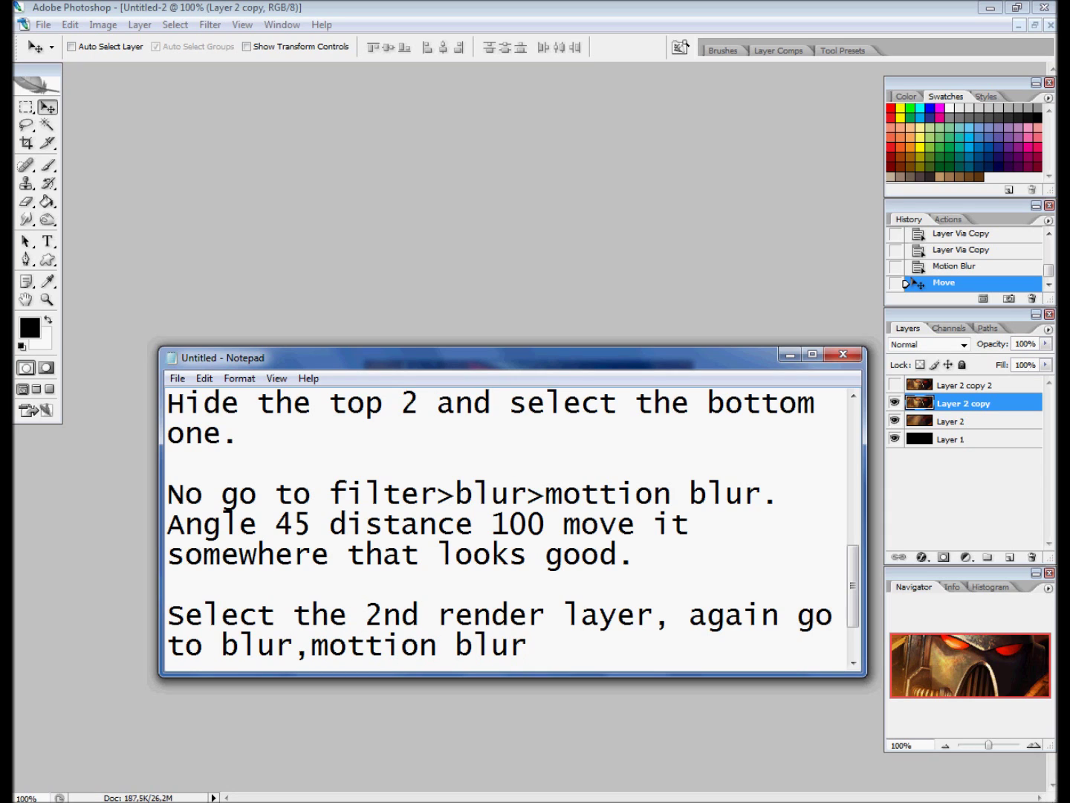
{"action": "left_click", "coordinate": [222, 643]}
{"action": "type", "text": "filter>"}
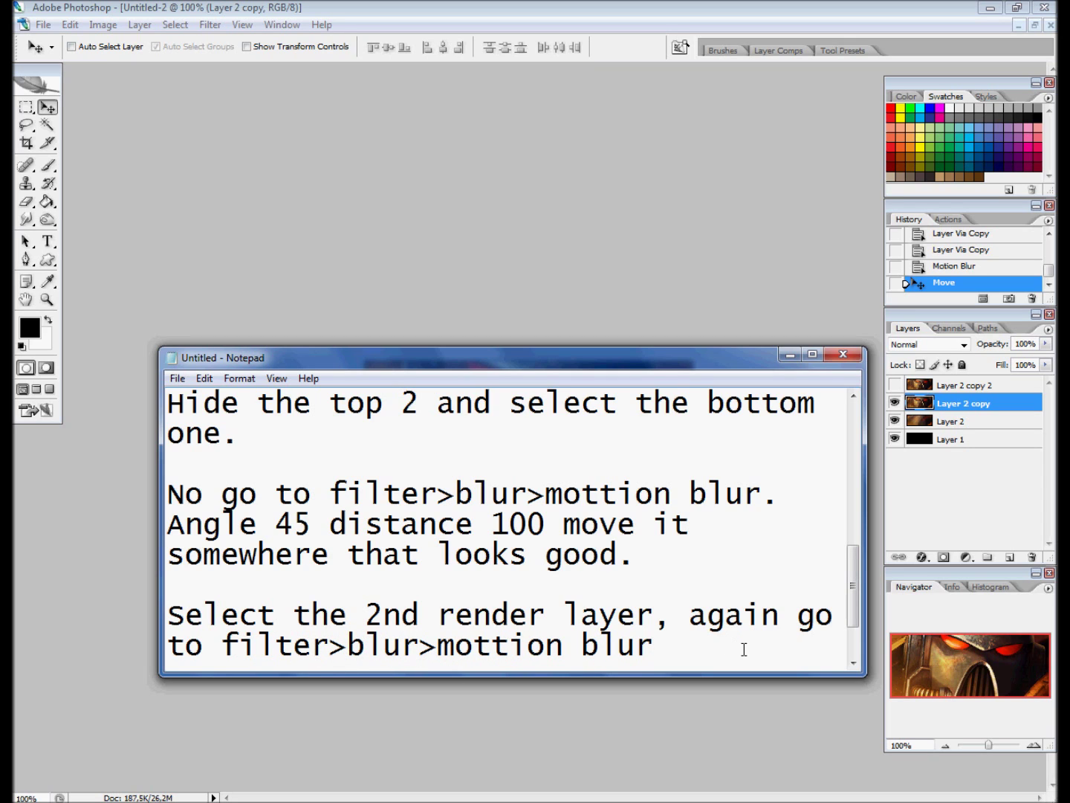
{"action": "type", "text": "this time angle"}
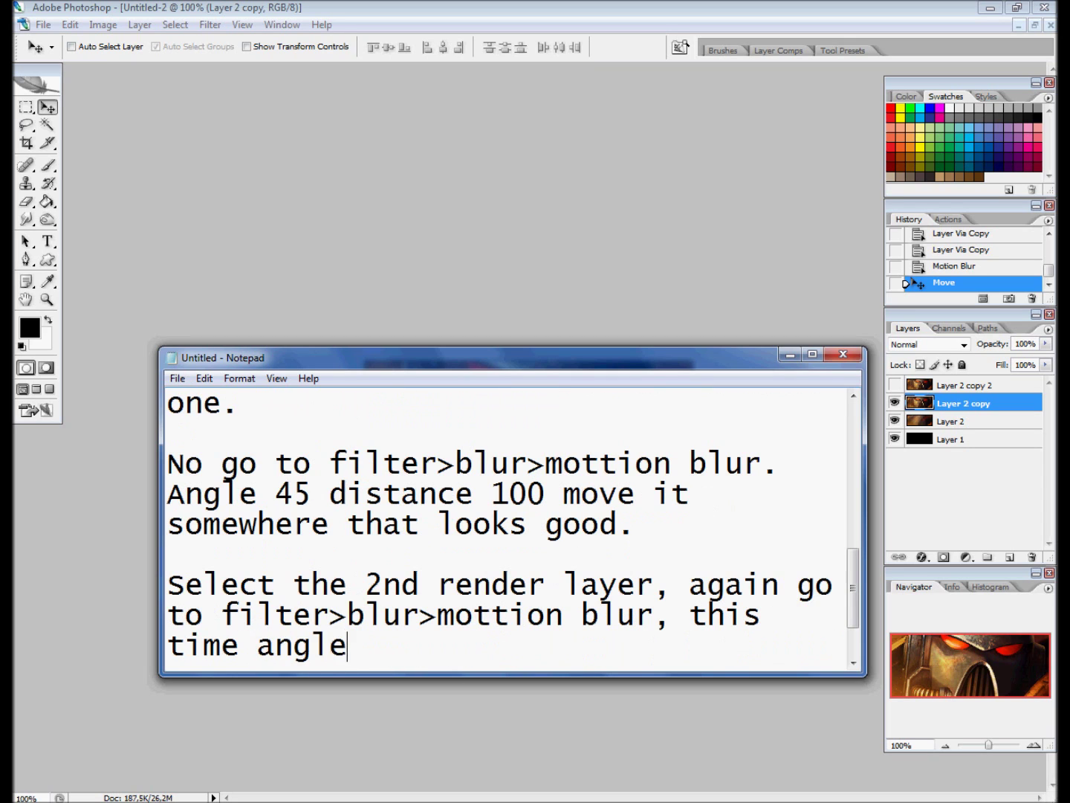
{"action": "type", "text": "45"}
{"action": "left_click", "coordinate": [789, 354]}
{"action": "left_click", "coordinate": [210, 24]}
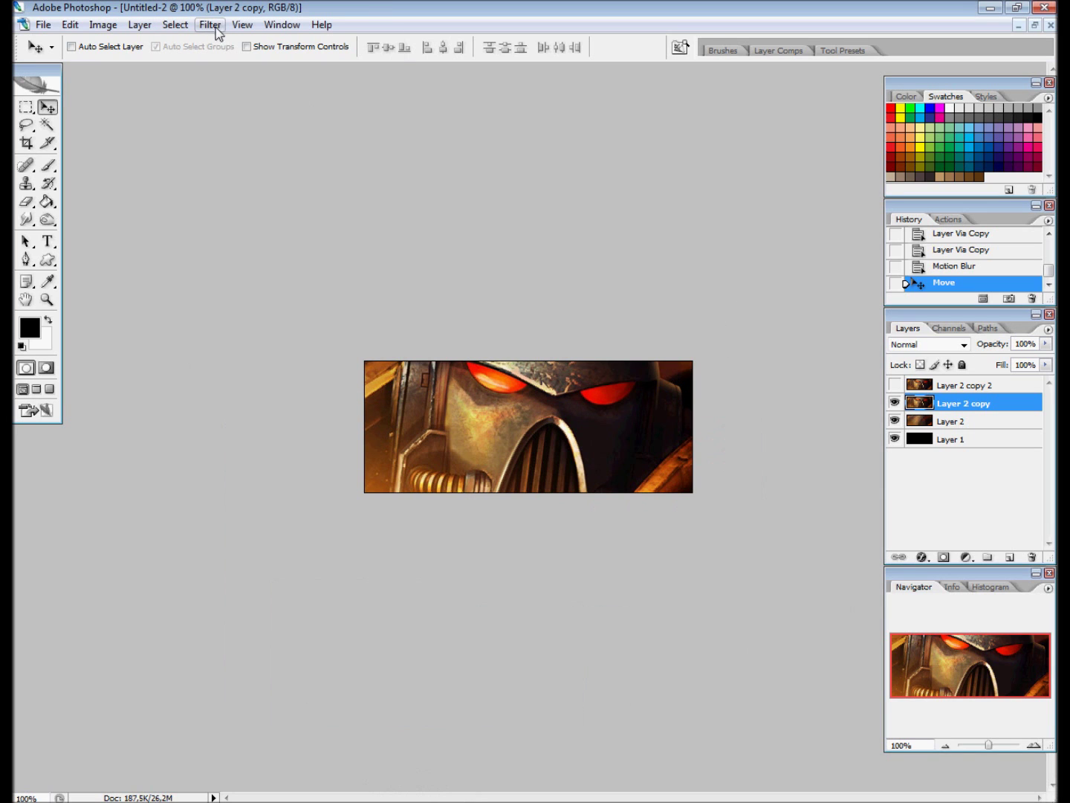
Step: Apply a -45° motion blur to Layer 2 copy and note to set it to Color Dodge
{"action": "left_click", "coordinate": [449, 248]}
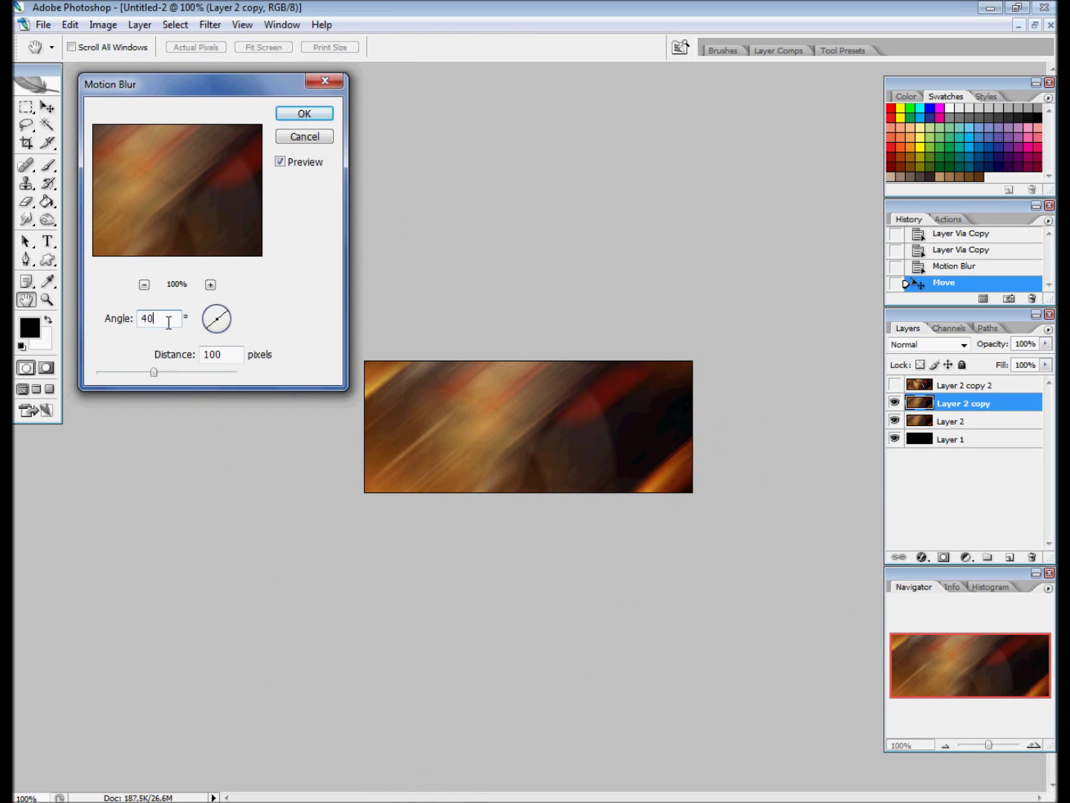
{"action": "type", "text": "45"}
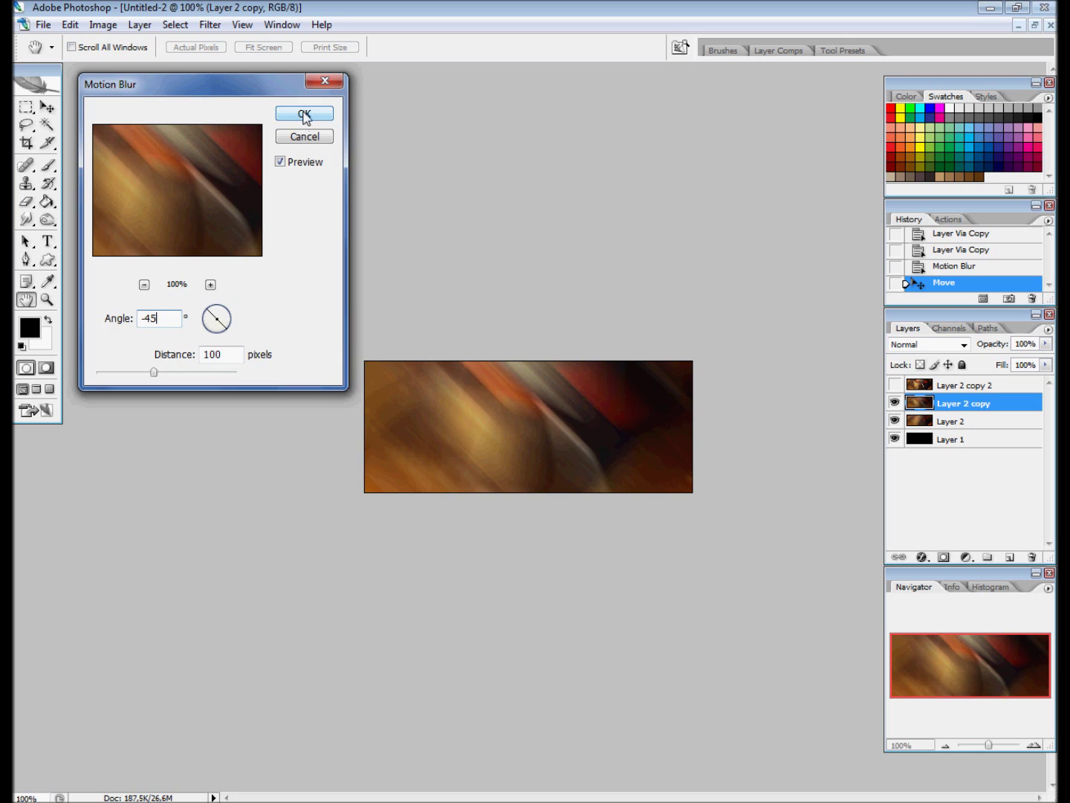
{"action": "left_click", "coordinate": [304, 113]}
{"action": "left_click", "coordinate": [595, 799]}
{"action": "type", "text": "sw"}
{"action": "type", "text": "his la"}
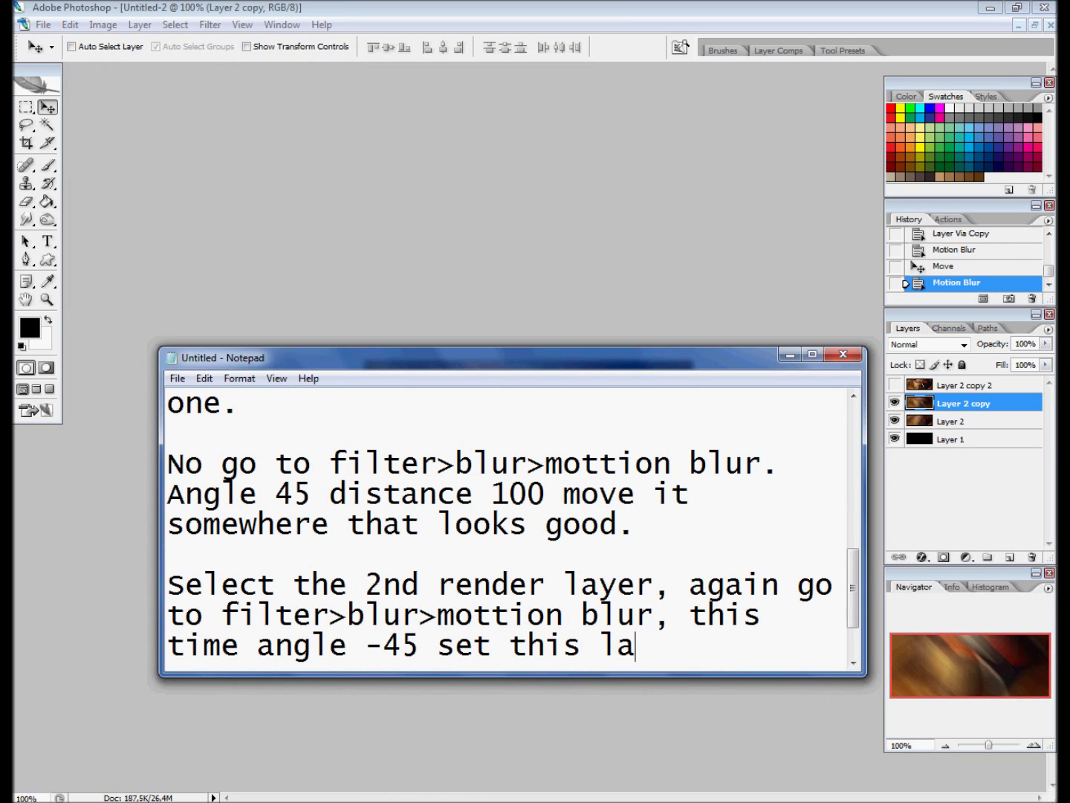
{"action": "type", "text": "yer on color dodge."}
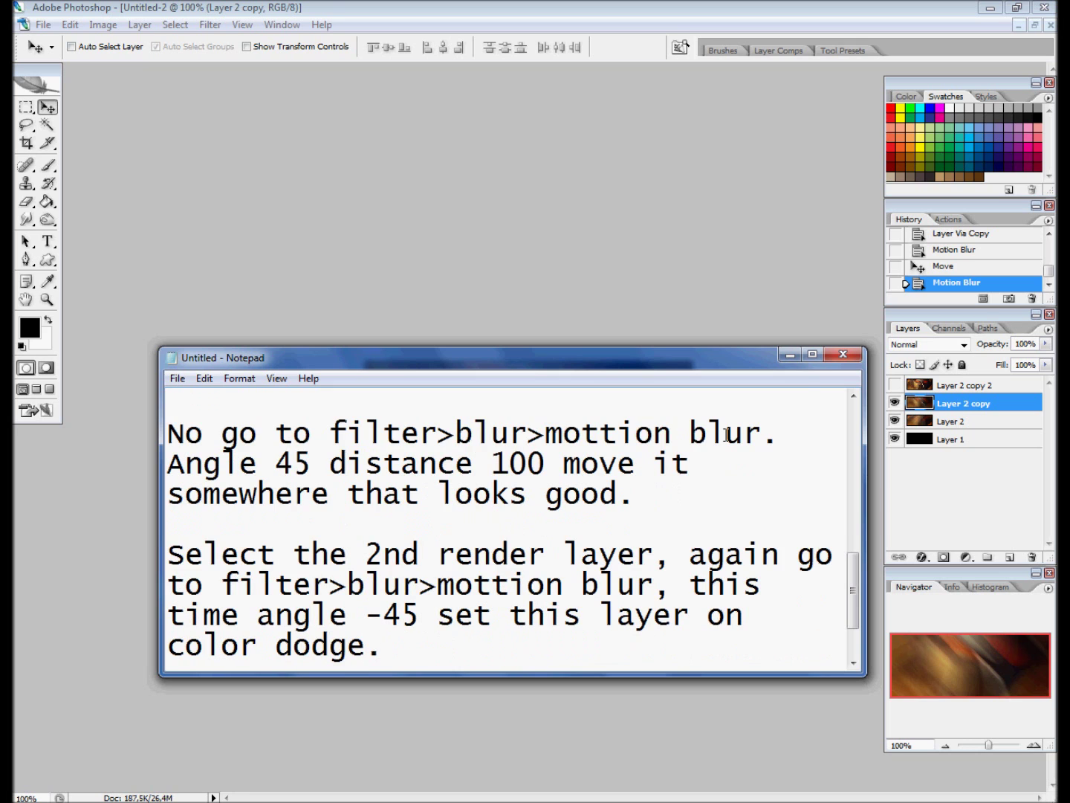
Step: Set Layer 2 copy to Color Dodge and reposition it in the banner
{"action": "left_click", "coordinate": [790, 354]}
{"action": "left_click", "coordinate": [928, 345]}
{"action": "left_click", "coordinate": [921, 503]}
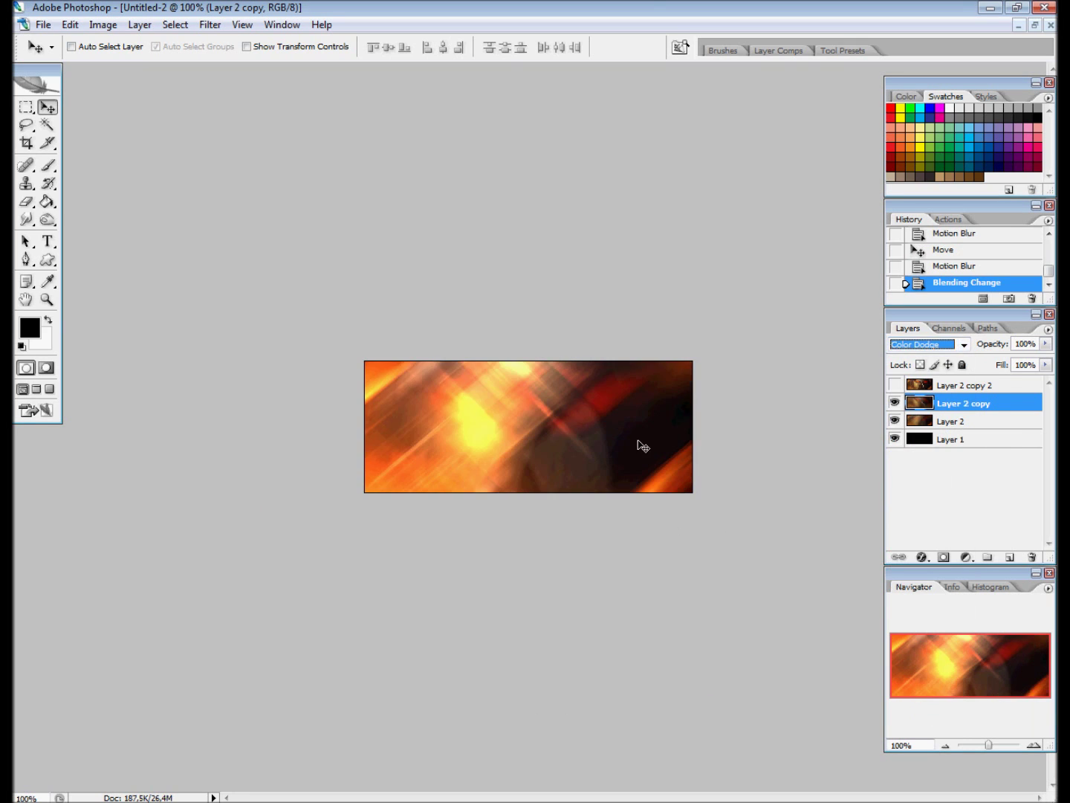
{"action": "mouse_move", "coordinate": [548, 538]}
{"action": "left_mouse_down"}
{"action": "mouse_move", "coordinate": [535, 516]}
{"action": "mouse_move", "coordinate": [753, 536]}
{"action": "mouse_move", "coordinate": [614, 456]}
{"action": "left_mouse_up"}
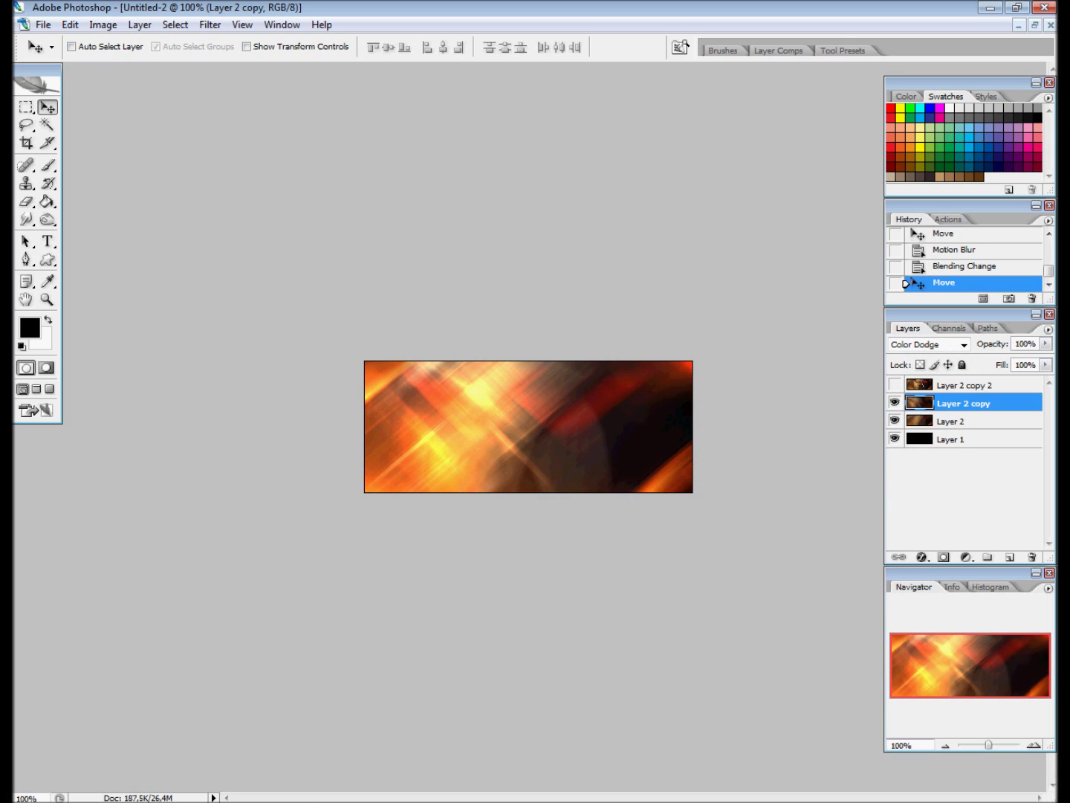
{"action": "key", "text": "alt+Tab"}
{"action": "type", "text": "Move it so"}
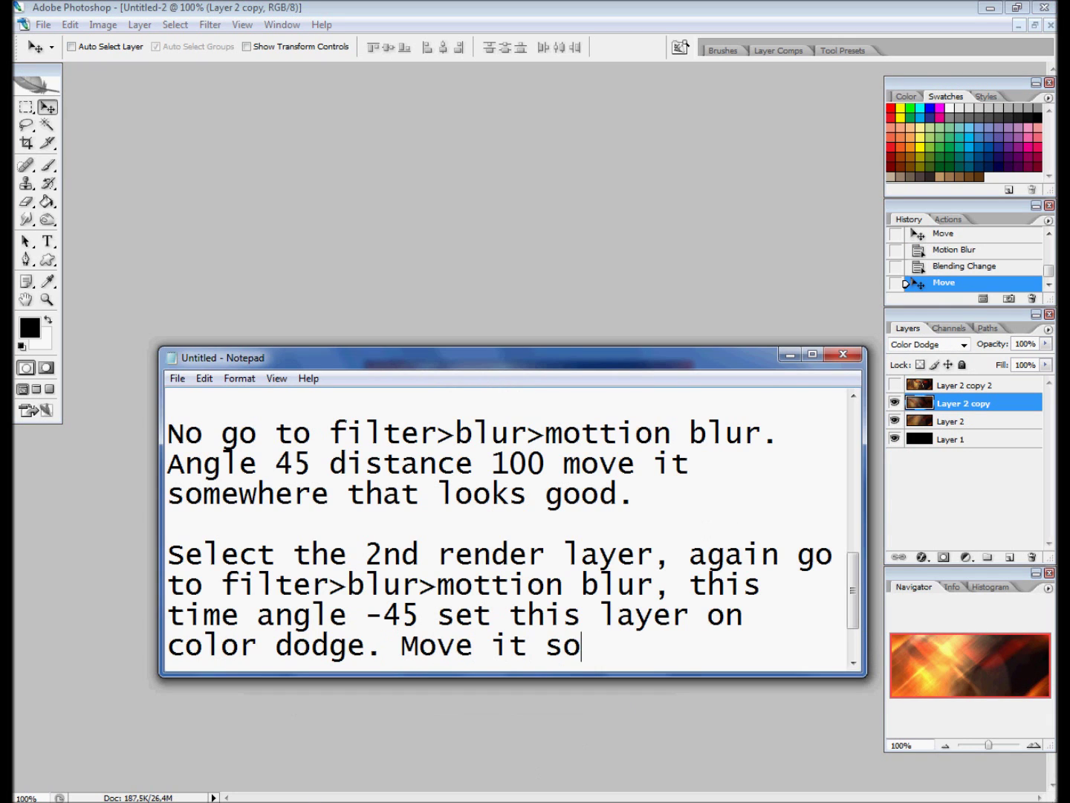
{"action": "type", "text": "mewhere that looks good"}
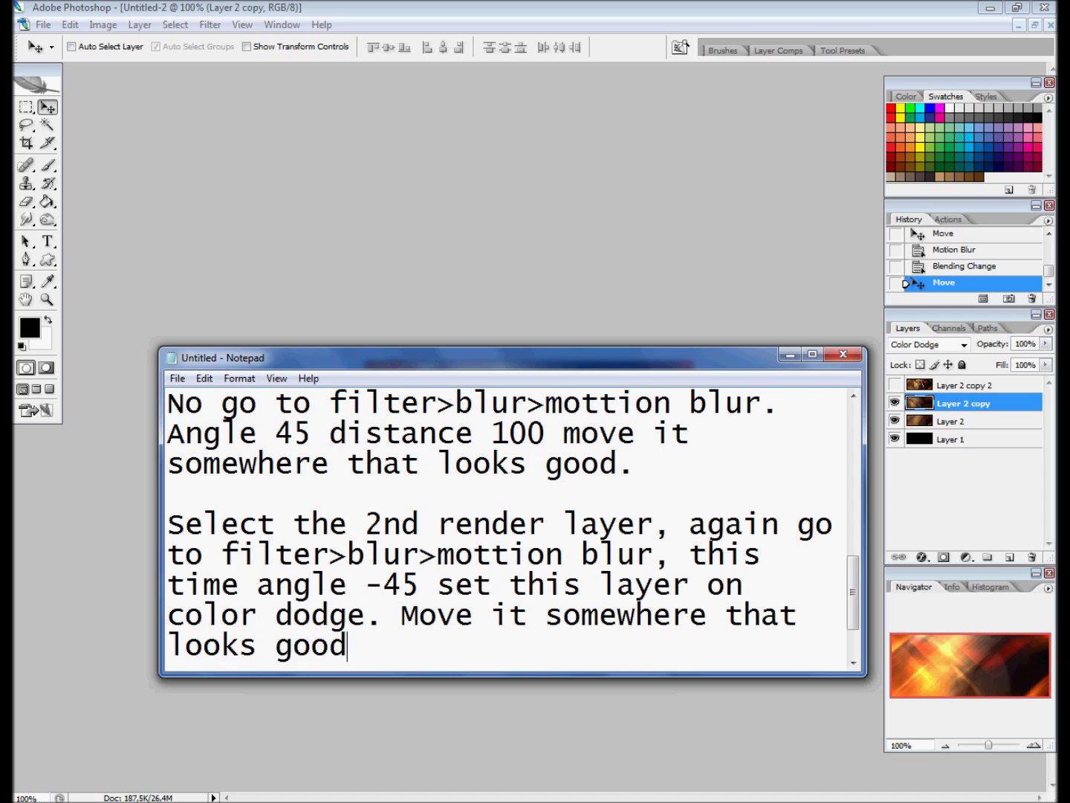
{"action": "left_click", "coordinate": [790, 355]}
{"action": "mouse_move", "coordinate": [569, 465]}
{"action": "left_mouse_down"}
{"action": "mouse_move", "coordinate": [562, 531]}
{"action": "mouse_move", "coordinate": [614, 508]}
{"action": "left_mouse_up"}
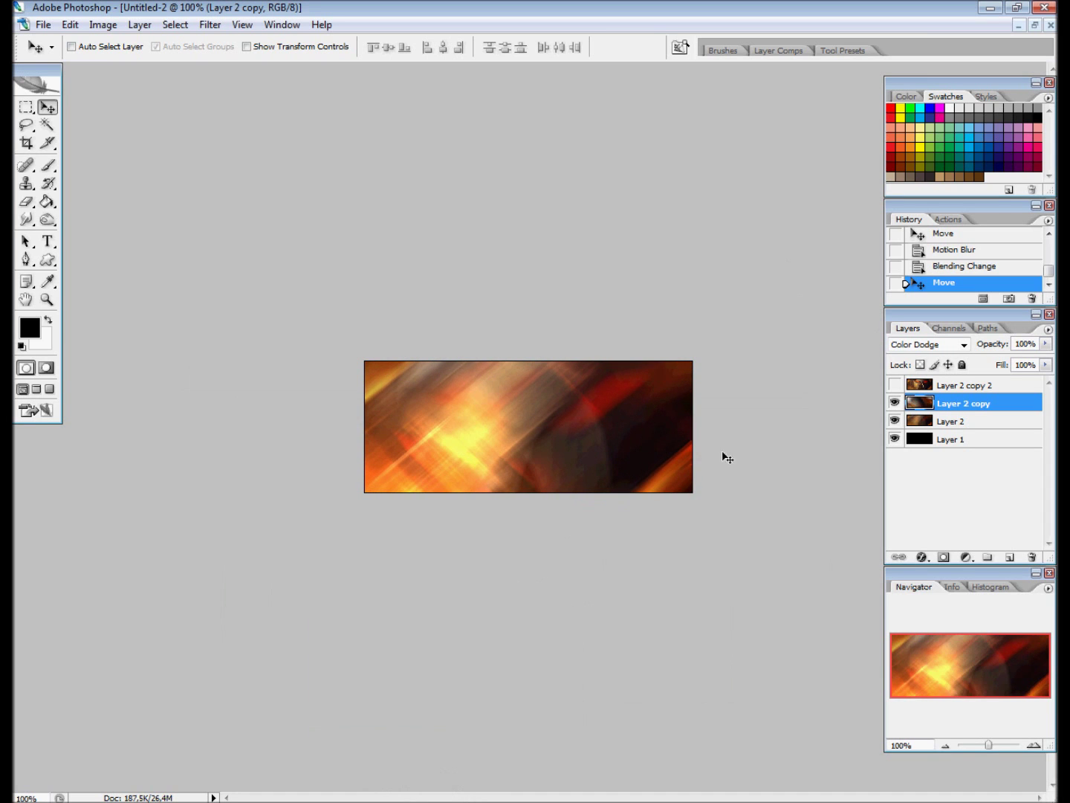
{"action": "mouse_move", "coordinate": [733, 439]}
{"action": "left_mouse_down"}
{"action": "mouse_move", "coordinate": [616, 542]}
{"action": "mouse_move", "coordinate": [639, 494]}
{"action": "mouse_move", "coordinate": [613, 506]}
{"action": "mouse_move", "coordinate": [525, 491]}
{"action": "left_mouse_up"}
Step: Show the top render copy again and note to select and resize it
{"action": "left_click", "coordinate": [894, 385]}
{"action": "key", "text": "alt+Tab"}
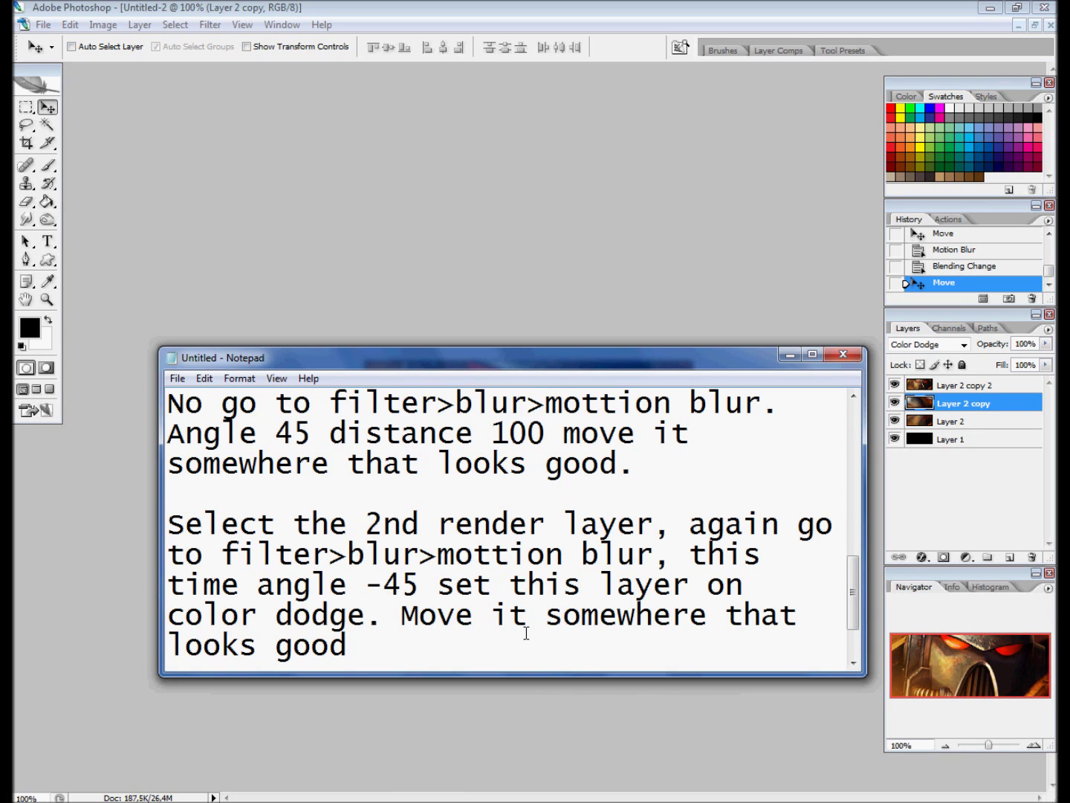
{"action": "key", "text": "Return"}
{"action": "key", "text": "Return"}
{"action": "type", "text": "Select your 3rd render layer,"}
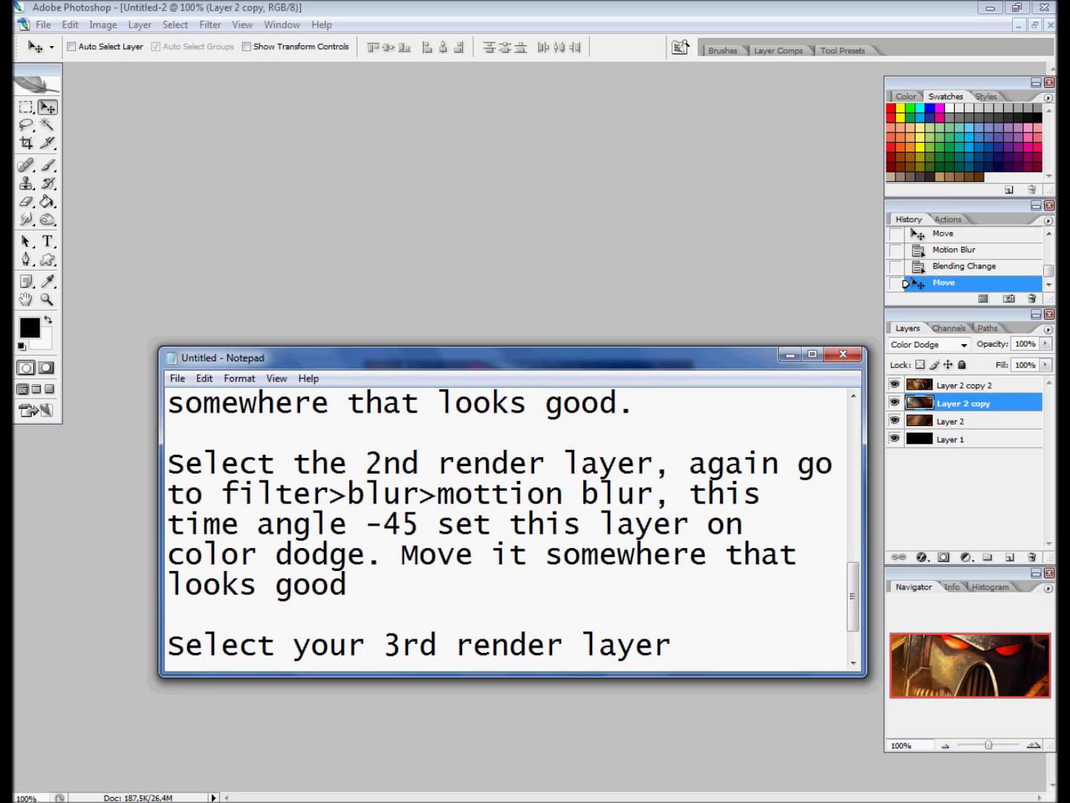
{"action": "type", "text": " now re"}
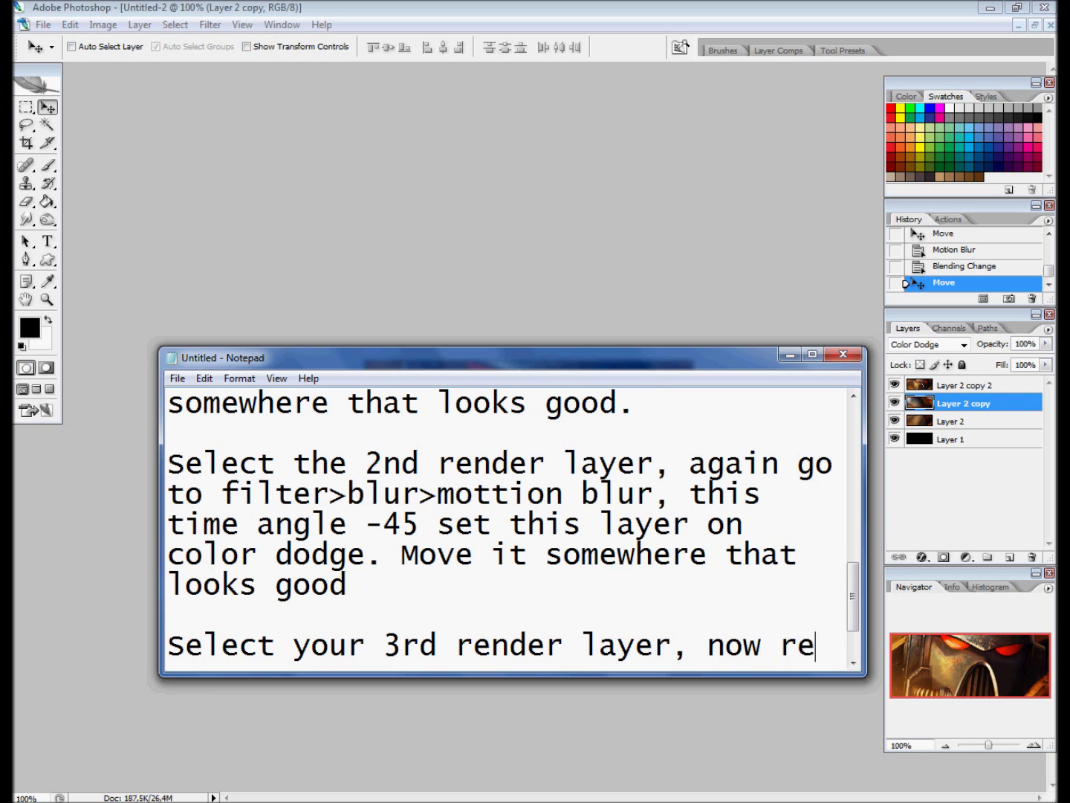
{"action": "type", "text": "size it by hittin"}
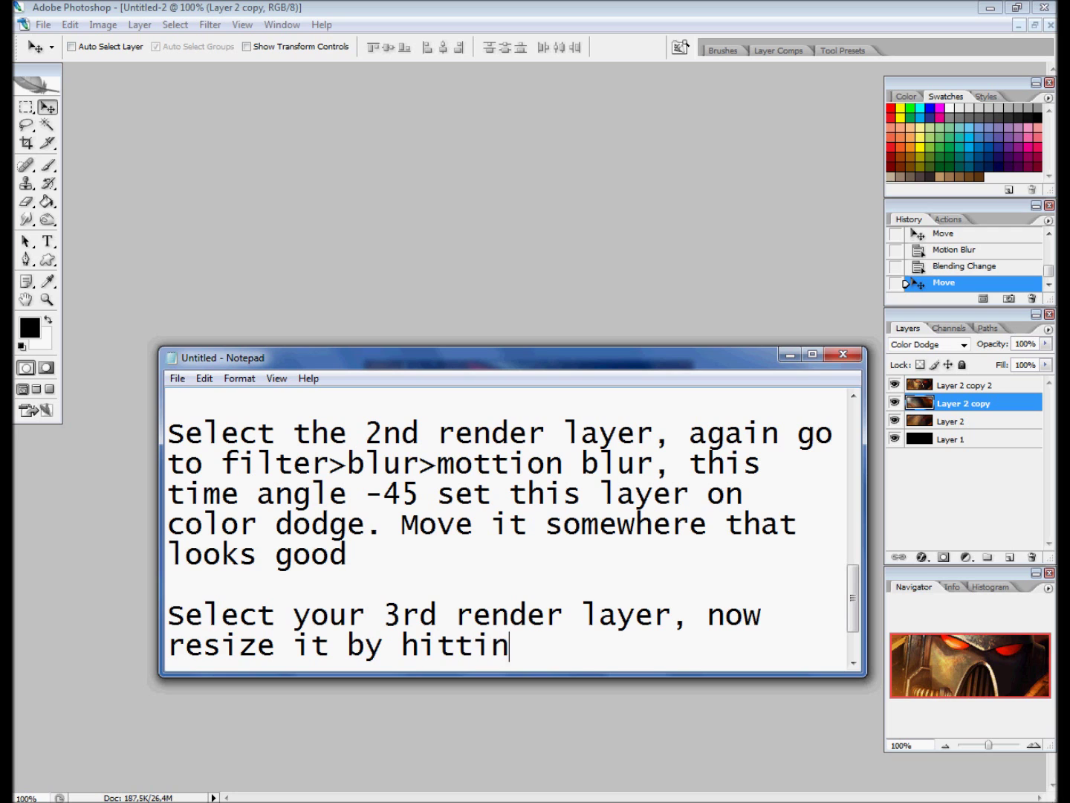
{"action": "type", "text": "g ctrl+t."}
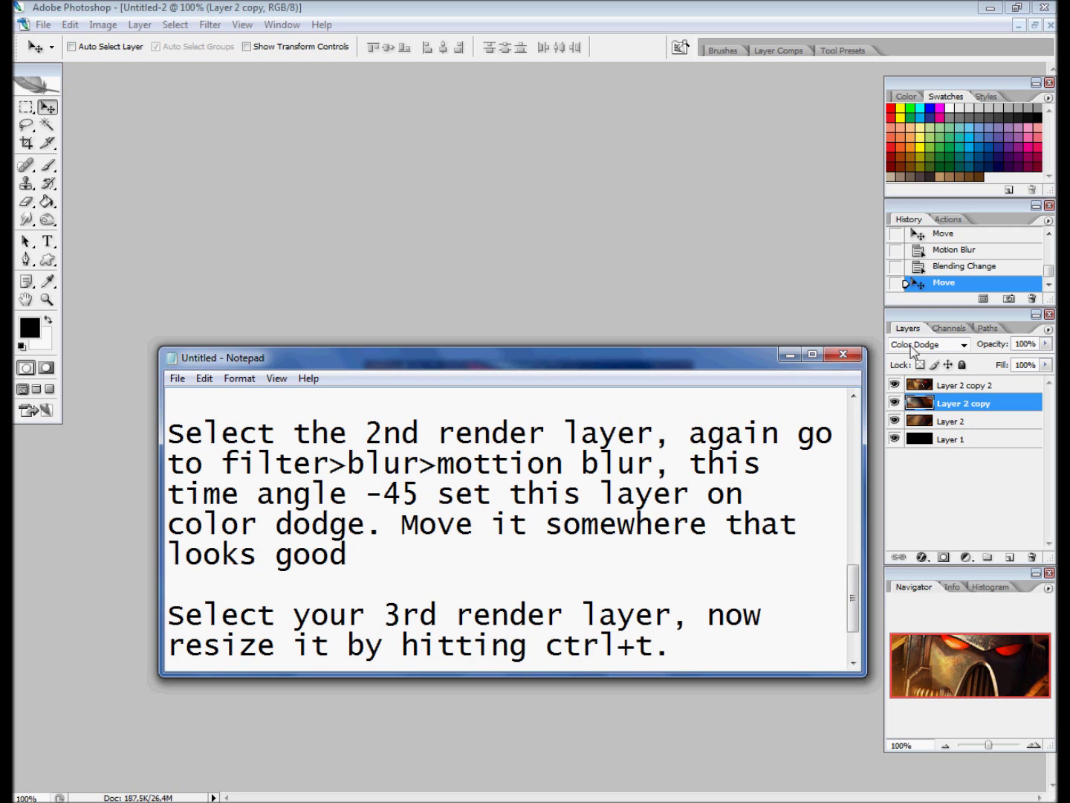
{"action": "left_click", "coordinate": [913, 351]}
Step: Free-transform Layer 2 copy 2 smaller and note to hold Shift while resizing
{"action": "left_click", "coordinate": [964, 385]}
{"action": "key", "text": "ctrl+t"}
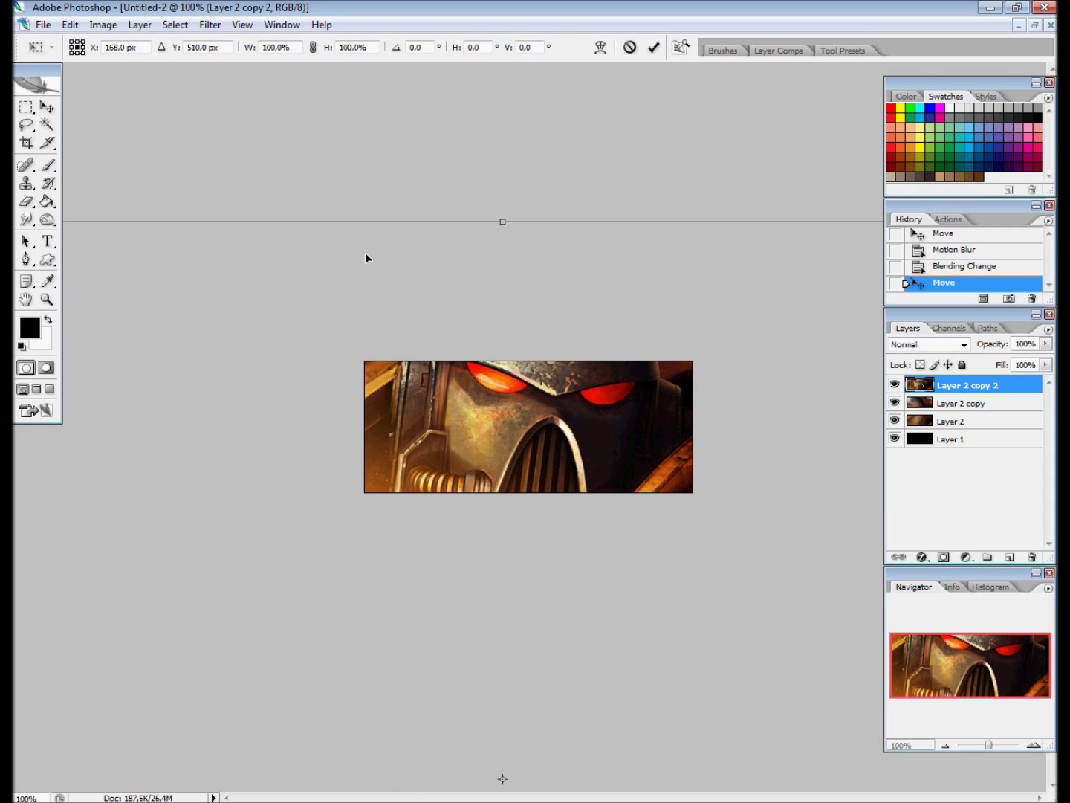
{"action": "left_click_drag", "start_coordinate": [191, 170], "coordinate": [667, 623]}
{"action": "left_click_drag", "start_coordinate": [799, 733], "coordinate": [337, 407]}
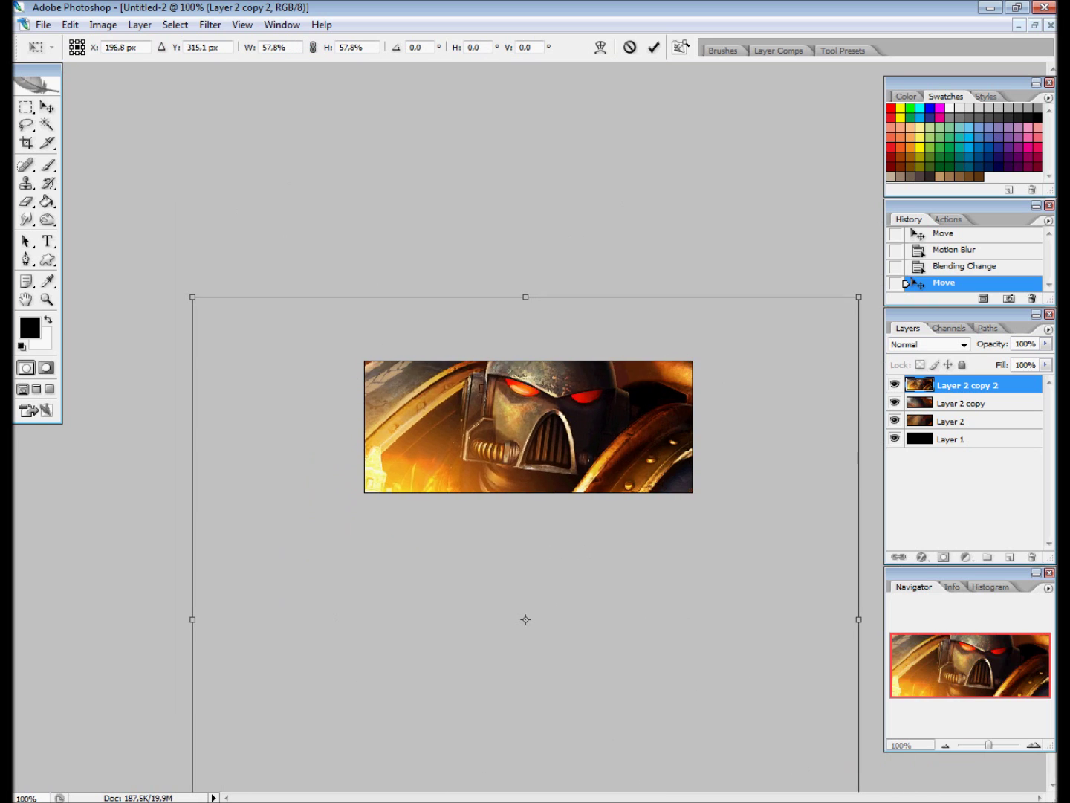
{"action": "key", "text": "alt+Tab"}
{"action": "type", "text": "Don't for"}
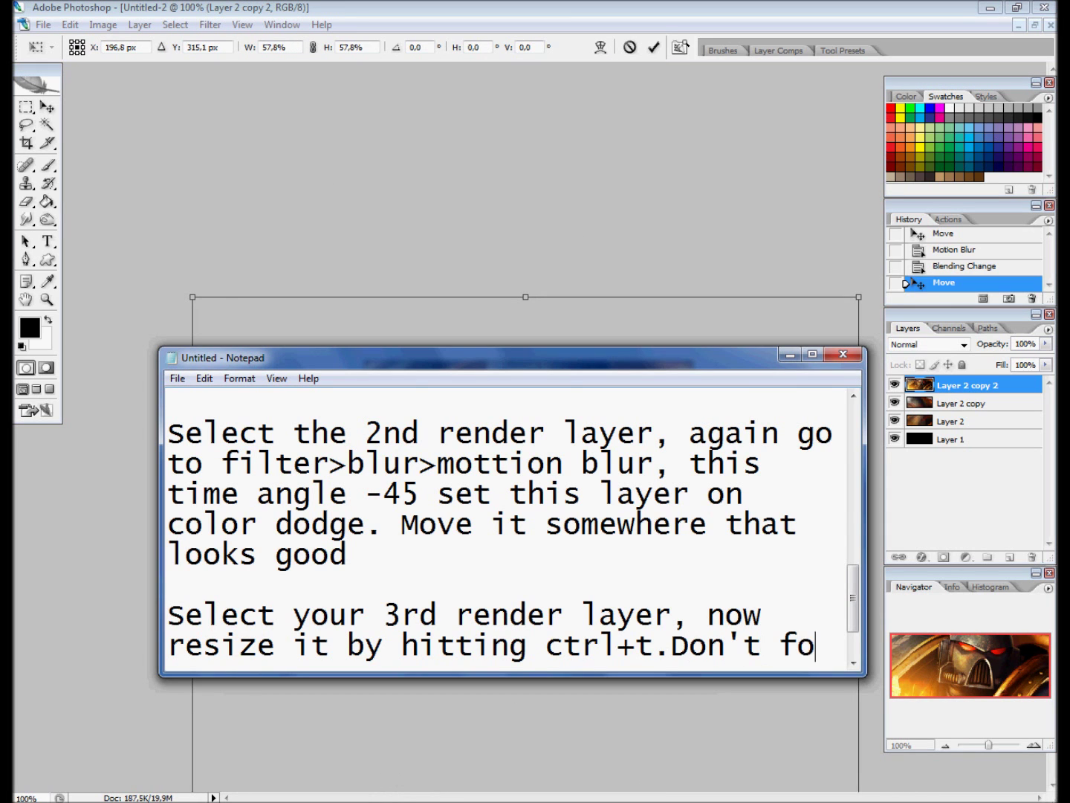
{"action": "type", "text": "get to hold shift down,"}
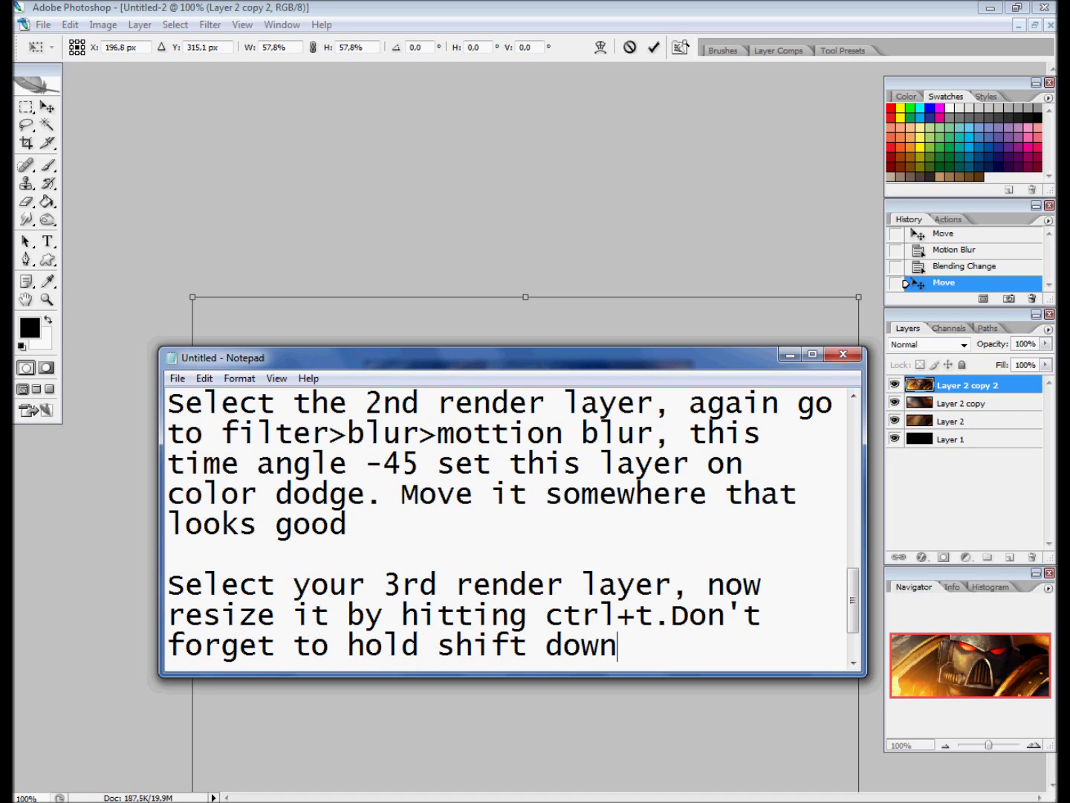
{"action": "type", "text": " while resi"}
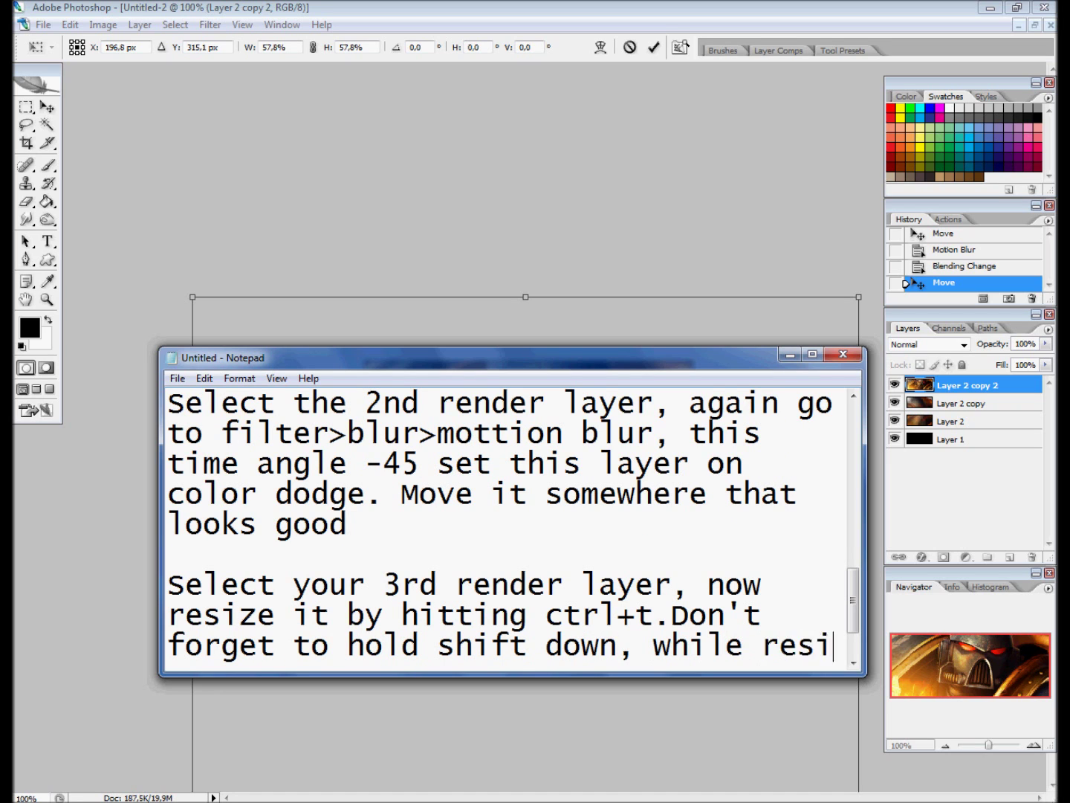
{"action": "type", "text": "zing."}
Step: Scale the top render down to about 20%, commit it, and nudge it into place
{"action": "left_click", "coordinate": [791, 354]}
{"action": "mouse_move", "coordinate": [192, 297]}
{"action": "left_mouse_down"}
{"action": "mouse_move", "coordinate": [543, 633]}
{"action": "mouse_move", "coordinate": [411, 406]}
{"action": "mouse_move", "coordinate": [445, 438]}
{"action": "mouse_move", "coordinate": [447, 391]}
{"action": "left_mouse_up"}
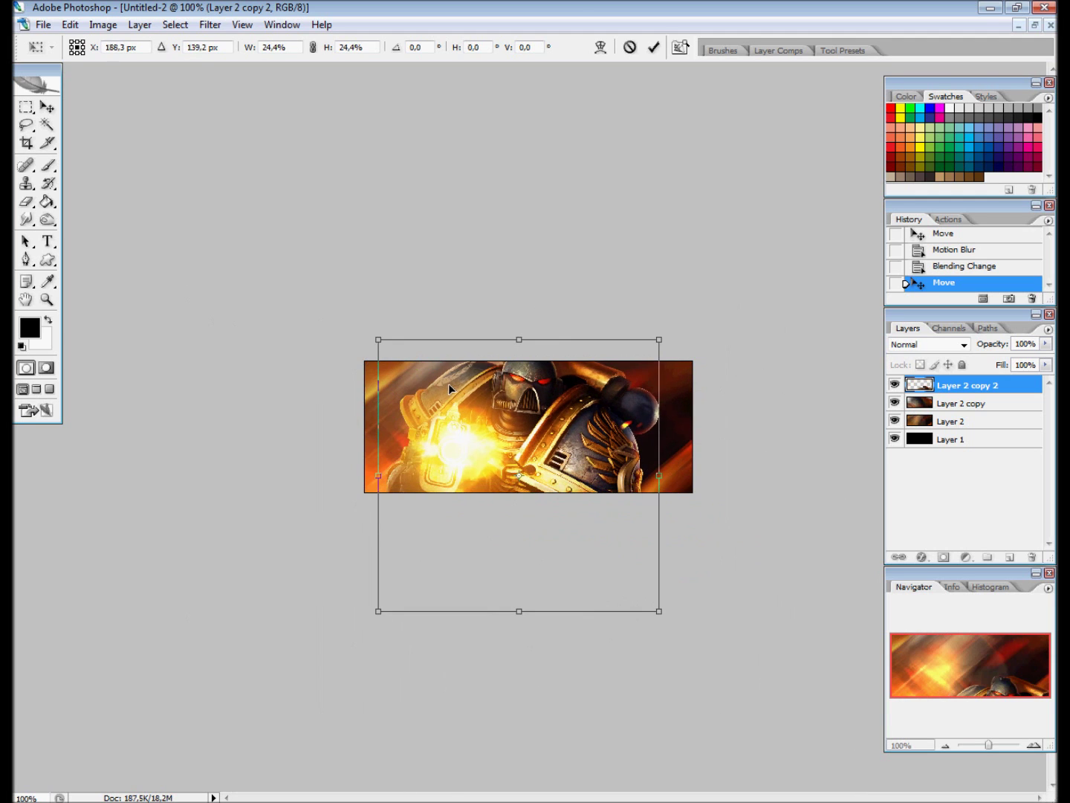
{"action": "left_click_drag", "start_coordinate": [376, 342], "coordinate": [418, 370]}
{"action": "left_click_drag", "start_coordinate": [486, 425], "coordinate": [486, 398]}
{"action": "key", "text": "Return"}
{"action": "left_click_drag", "start_coordinate": [585, 470], "coordinate": [580, 466]}
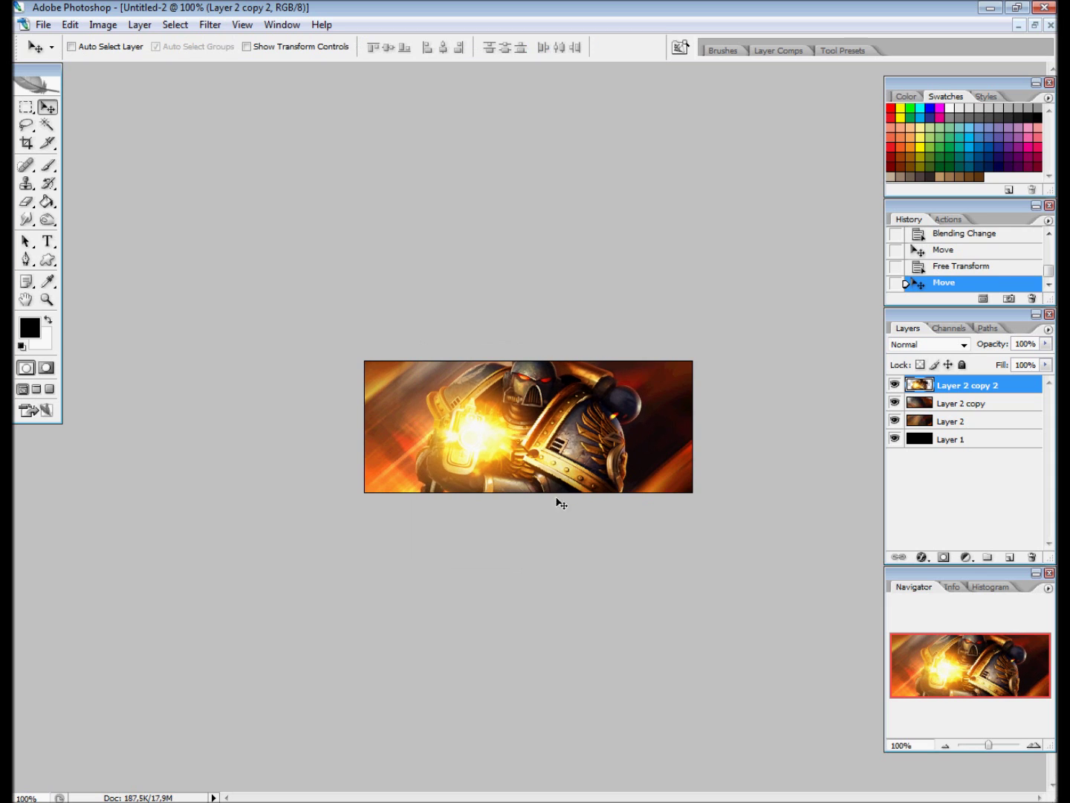
Step: Add notes saying it looks good and to duplicate this layer once
{"action": "key", "text": "alt+Tab"}
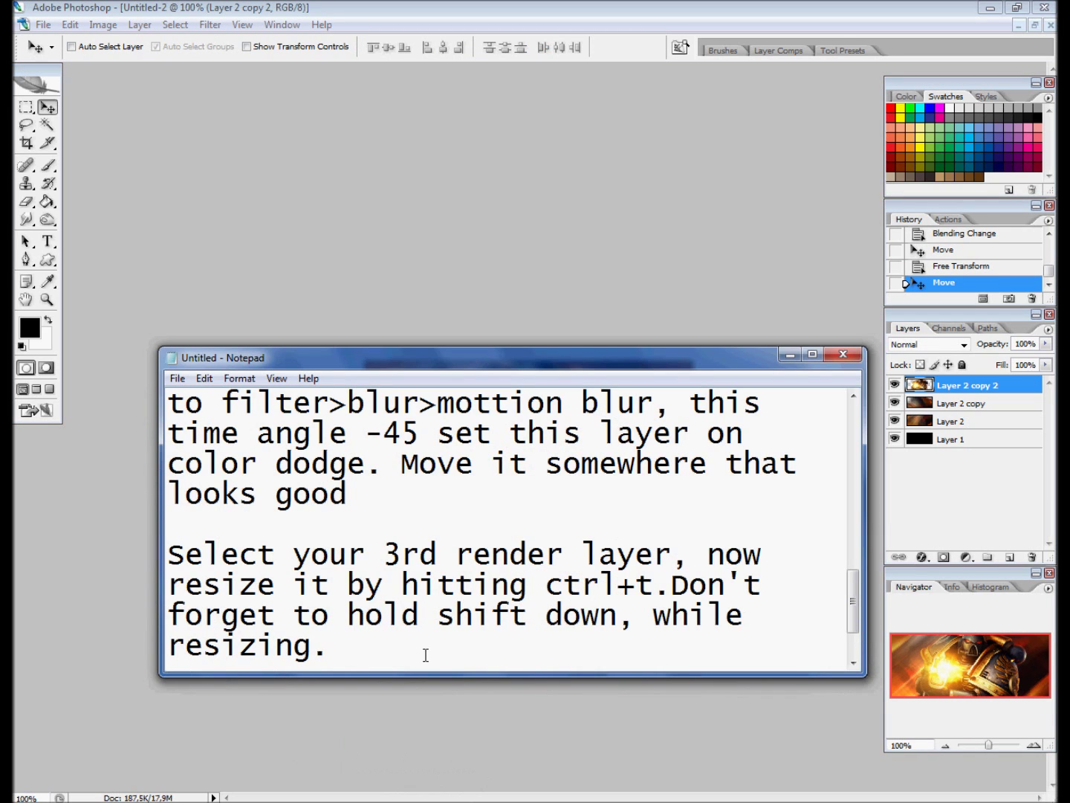
{"action": "type", "text": "That looks"}
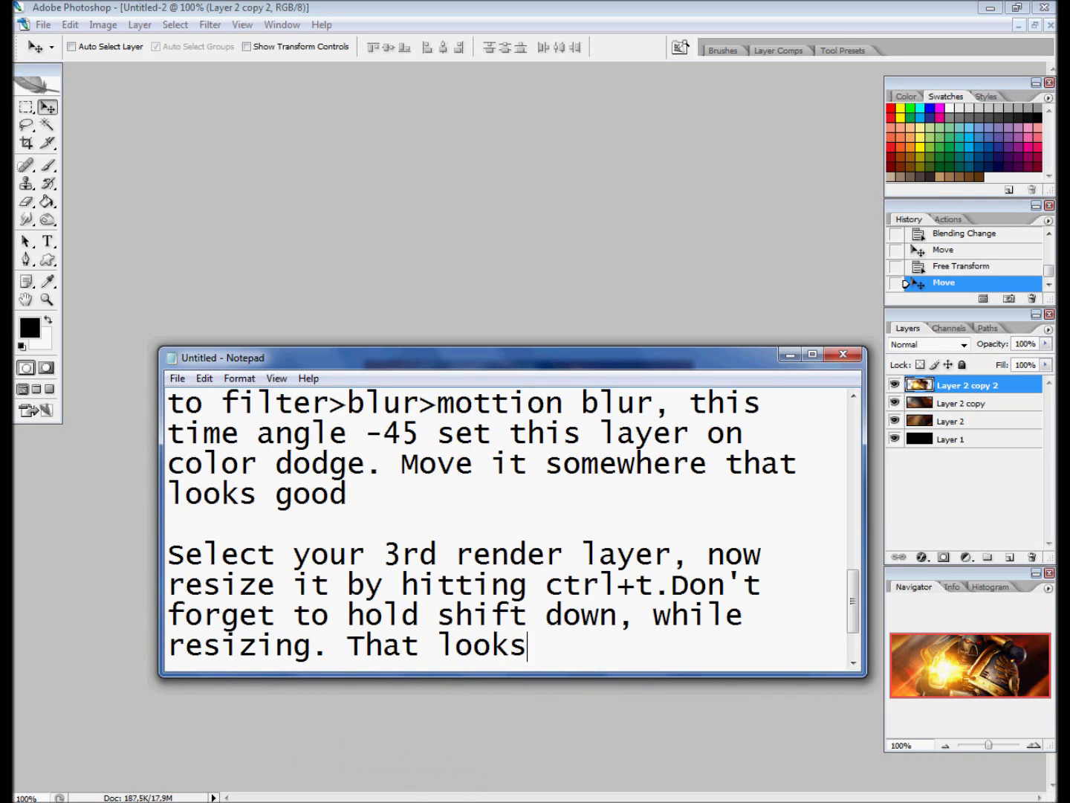
{"action": "type", "text": " good in my opinion"}
{"action": "key", "text": "Return"}
{"action": "key", "text": "Return"}
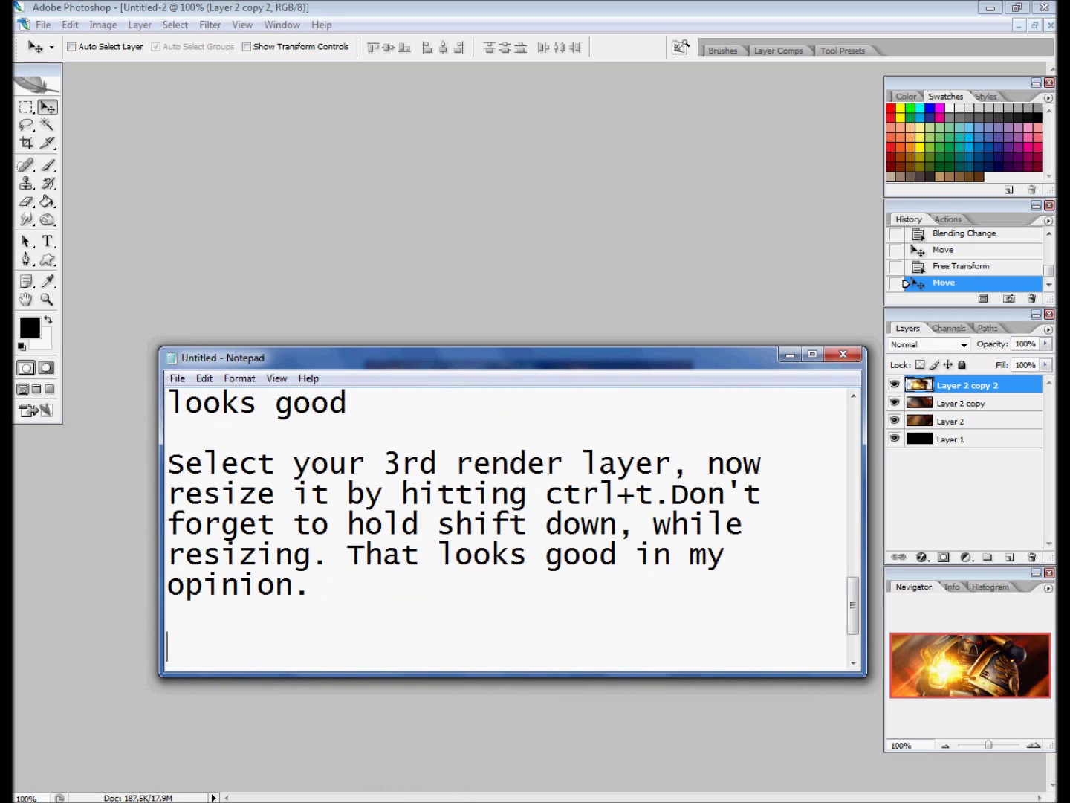
{"action": "type", "text": "Duplicate this"}
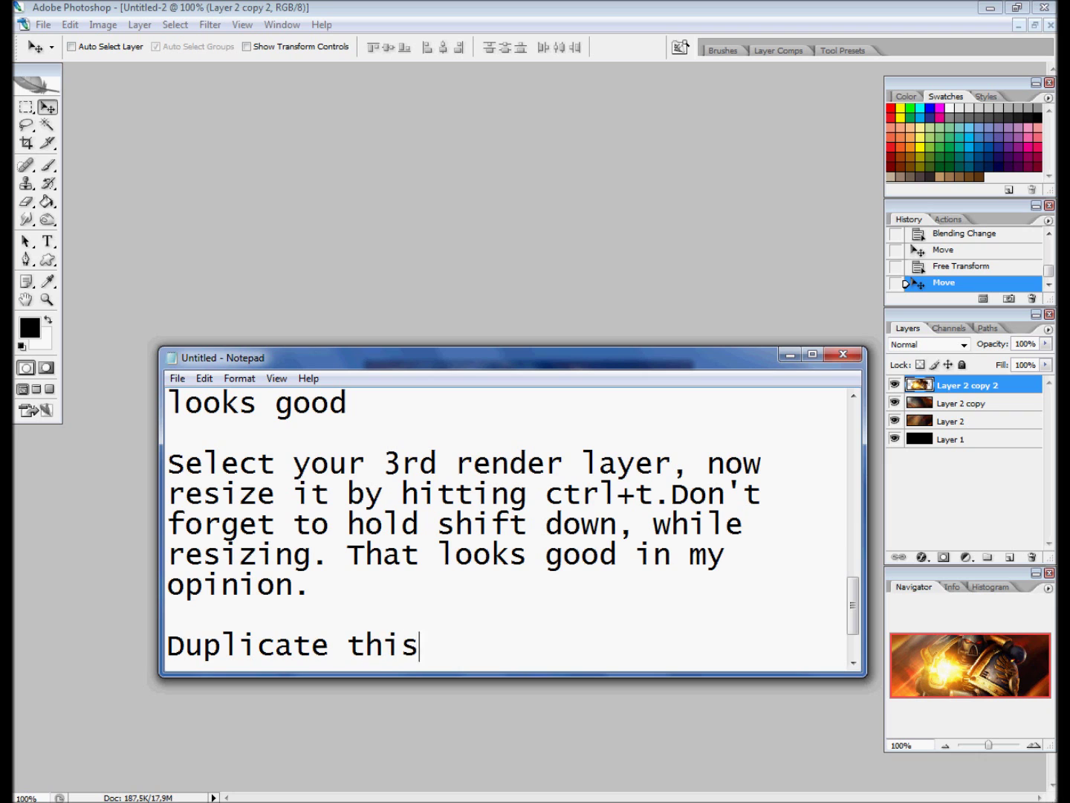
{"action": "type", "text": " layer once."}
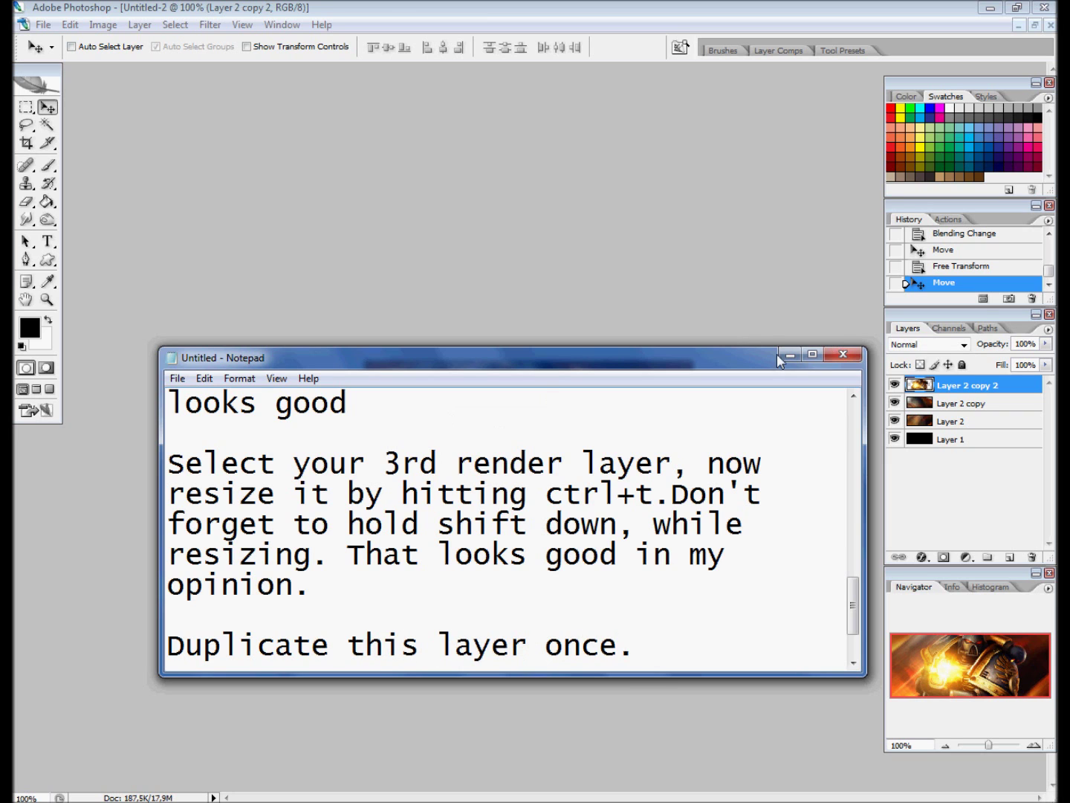
Step: Duplicate the small render layer, select the lower copy, and note a 10-20 motion blur
{"action": "left_click", "coordinate": [792, 354]}
{"action": "key", "text": "ctrl+j"}
{"action": "left_click", "coordinate": [957, 404]}
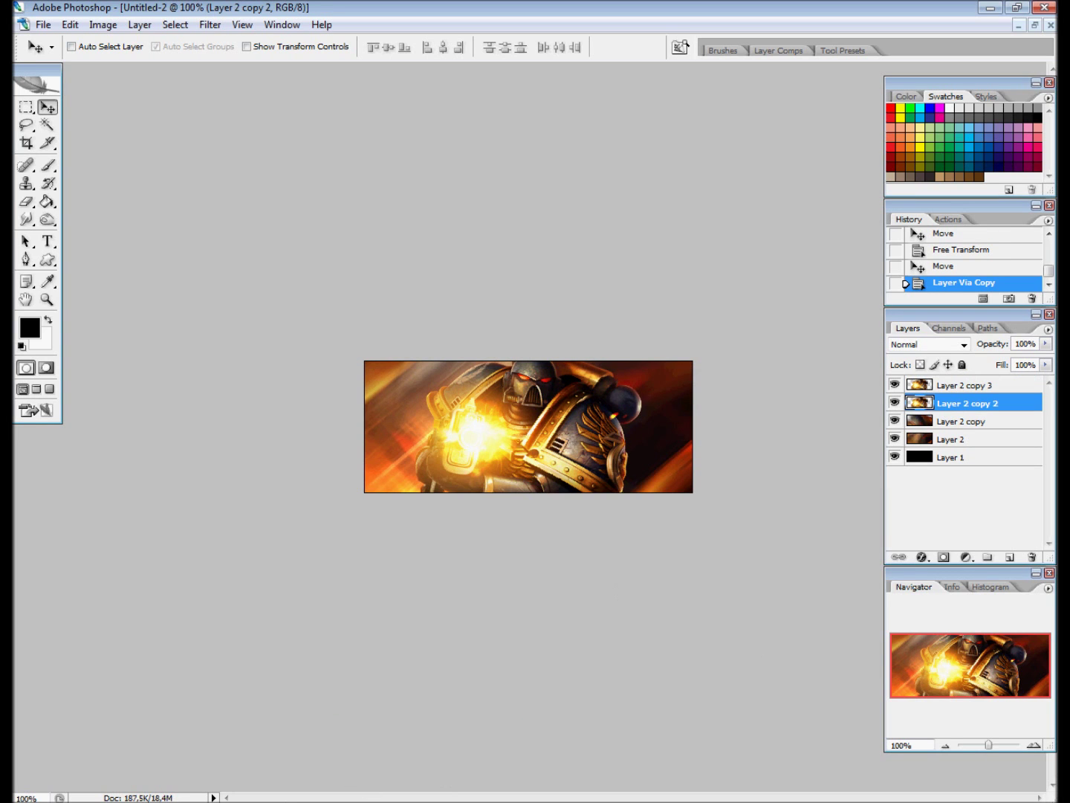
{"action": "key", "text": "alt+Tab"}
{"action": "type", "text": "Select"}
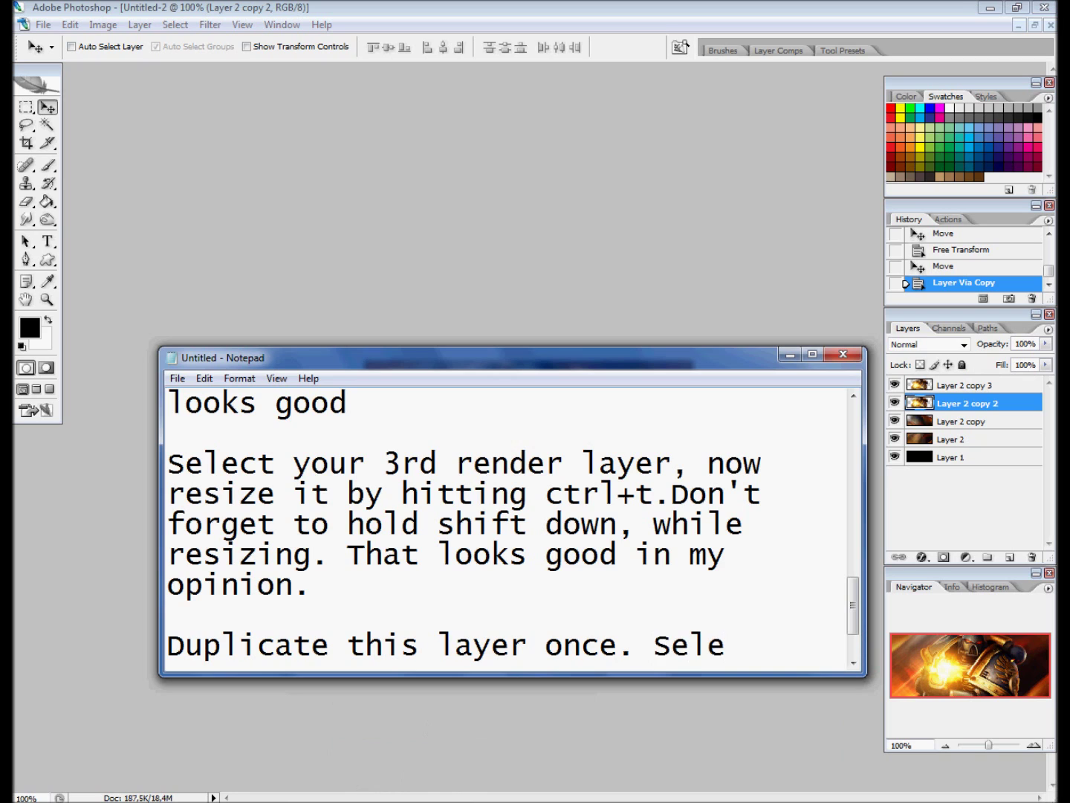
{"action": "type", "text": " the bott"}
{"action": "type", "text": "om one and go to fl"}
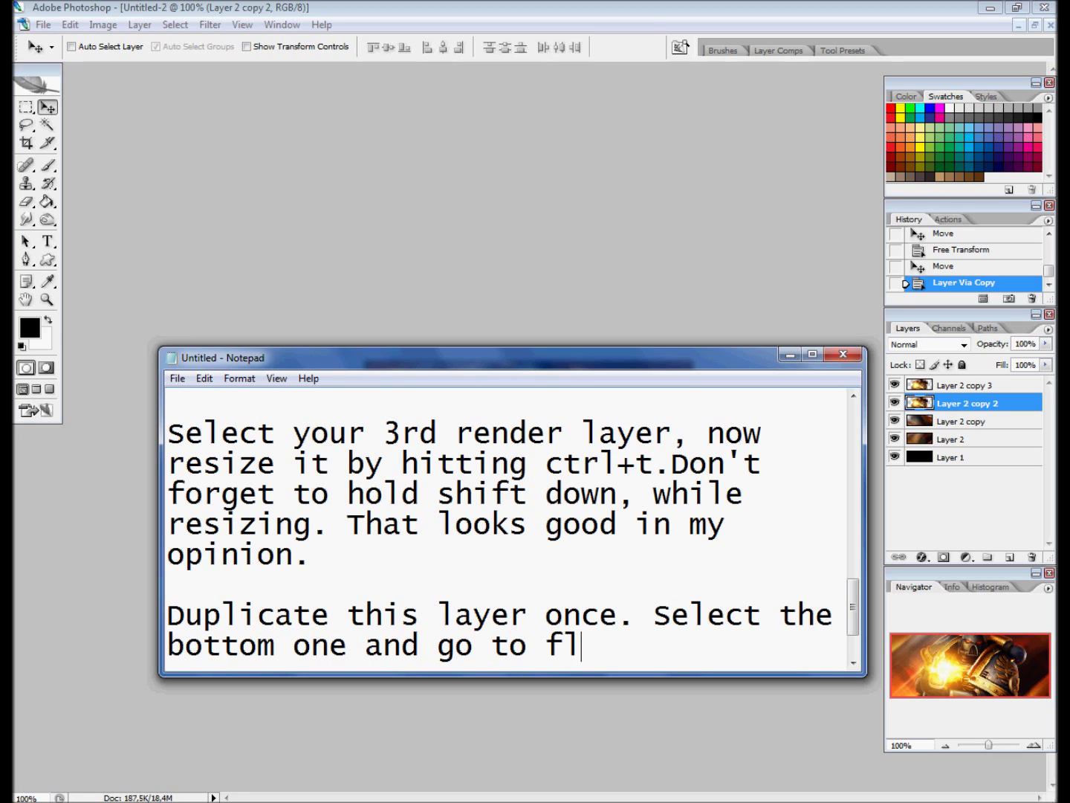
{"action": "key", "text": "BackSpace"}
{"action": "type", "text": "ilter>blur>mottion blur. "}
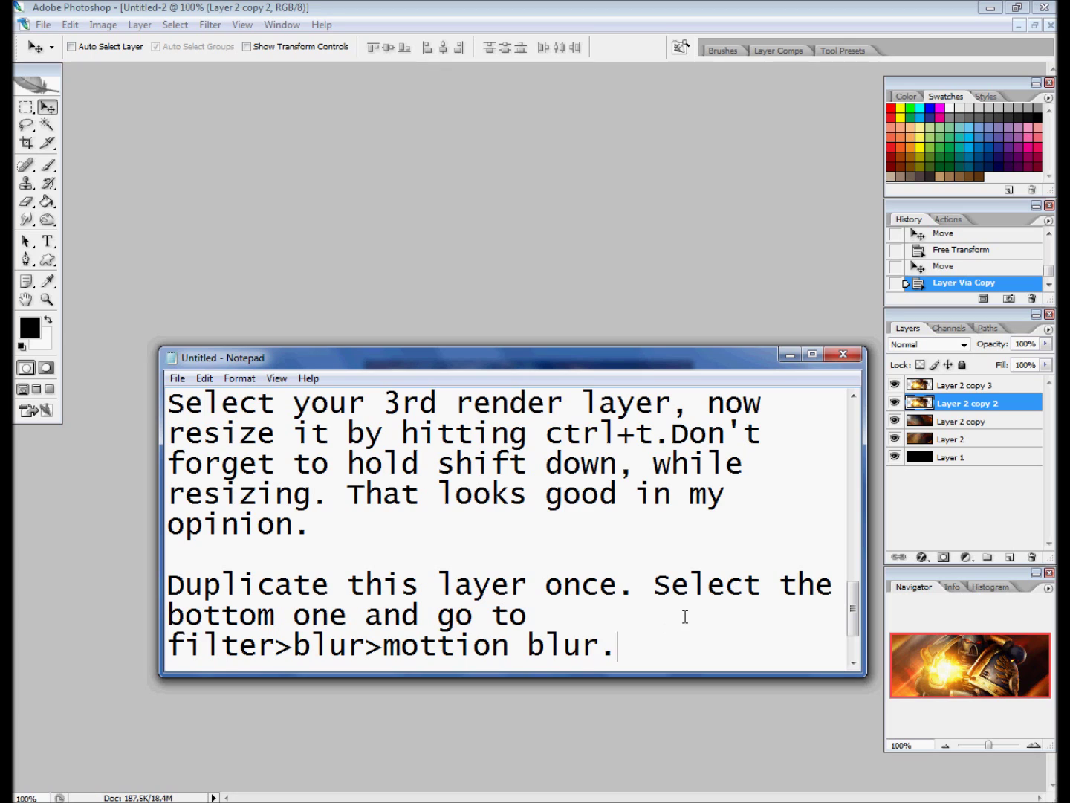
{"action": "type", "text": "Distance"}
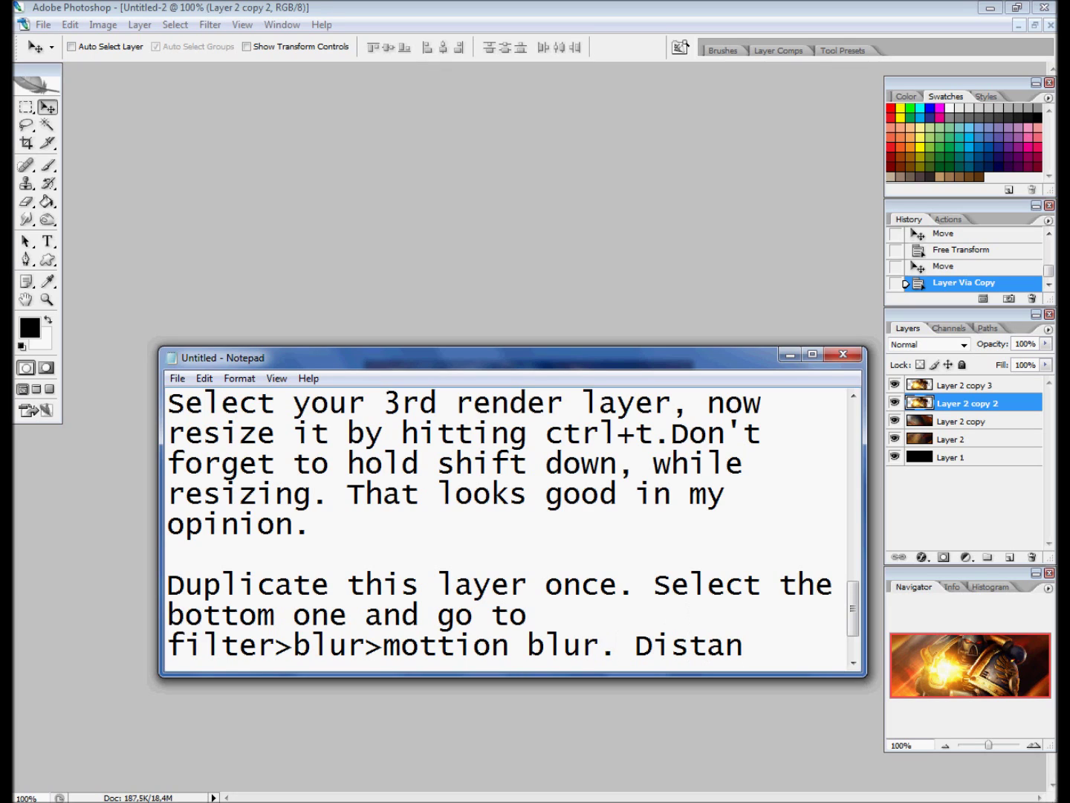
{"action": "type", "text": " 10-20"}
Step: Apply a Motion Blur with Distance 15 to the lower copy and compare with the top copy
{"action": "left_click", "coordinate": [789, 355]}
{"action": "left_click", "coordinate": [211, 24]}
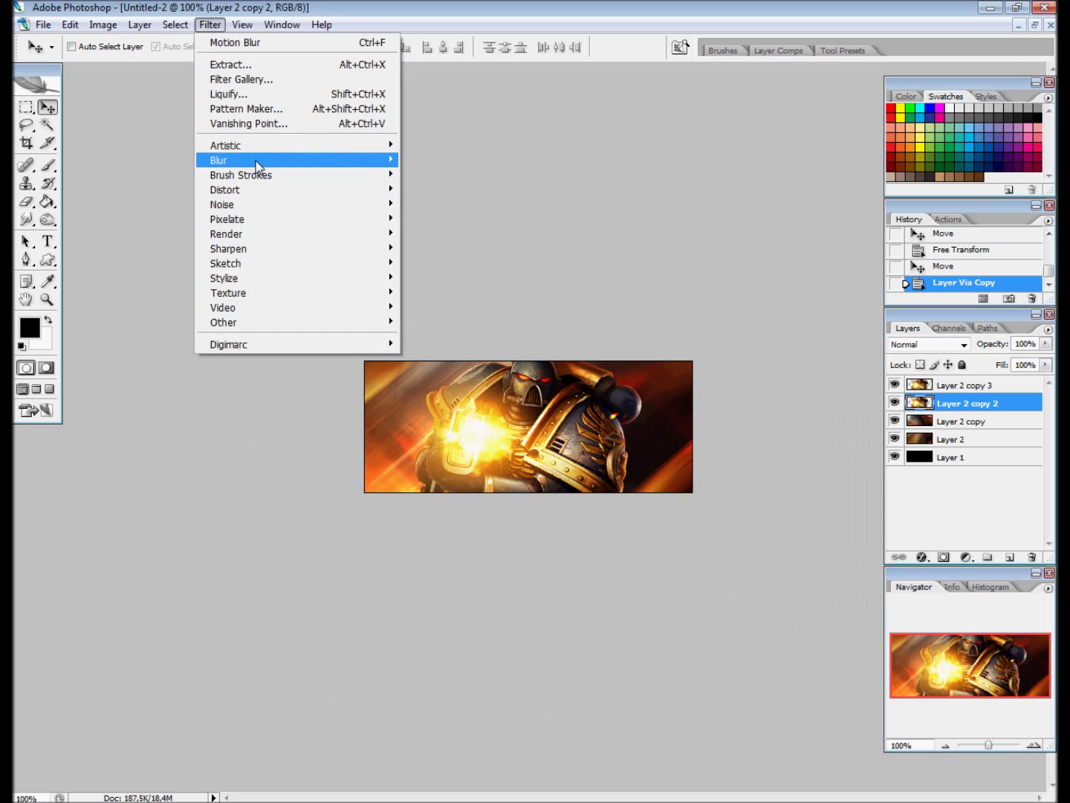
{"action": "left_click", "coordinate": [446, 249]}
{"action": "double_click", "coordinate": [223, 347]}
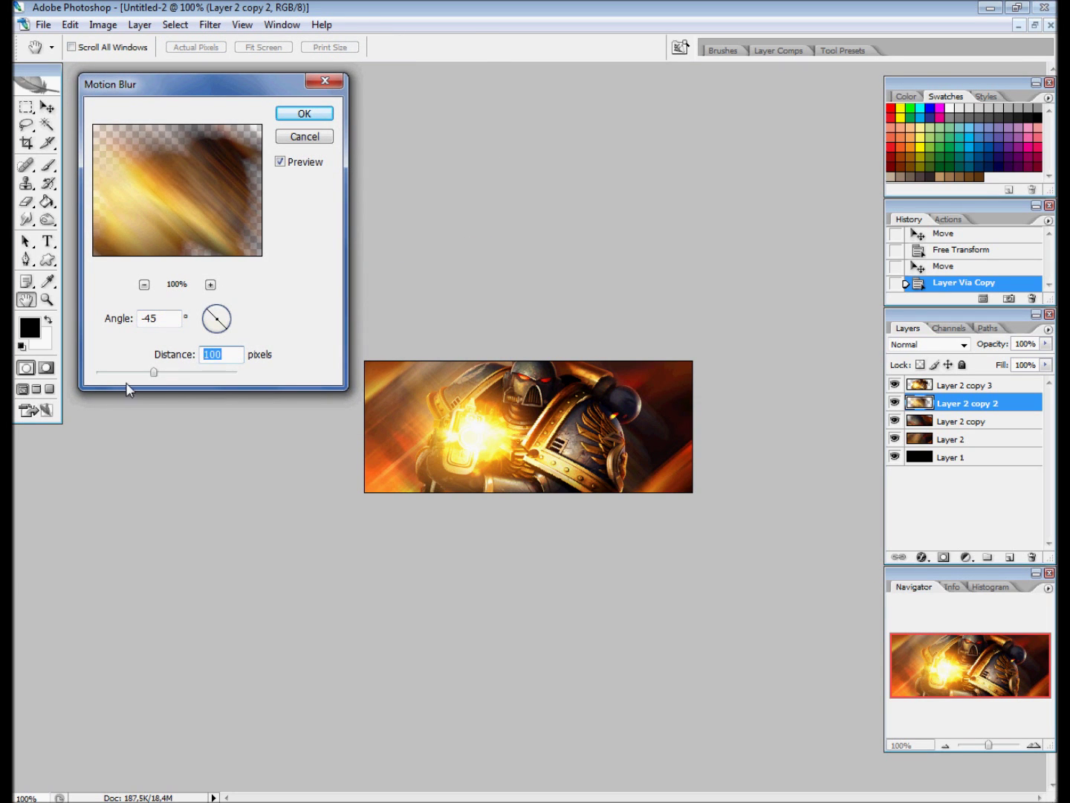
{"action": "type", "text": "10"}
{"action": "key", "text": "BackSpace"}
{"action": "type", "text": "5"}
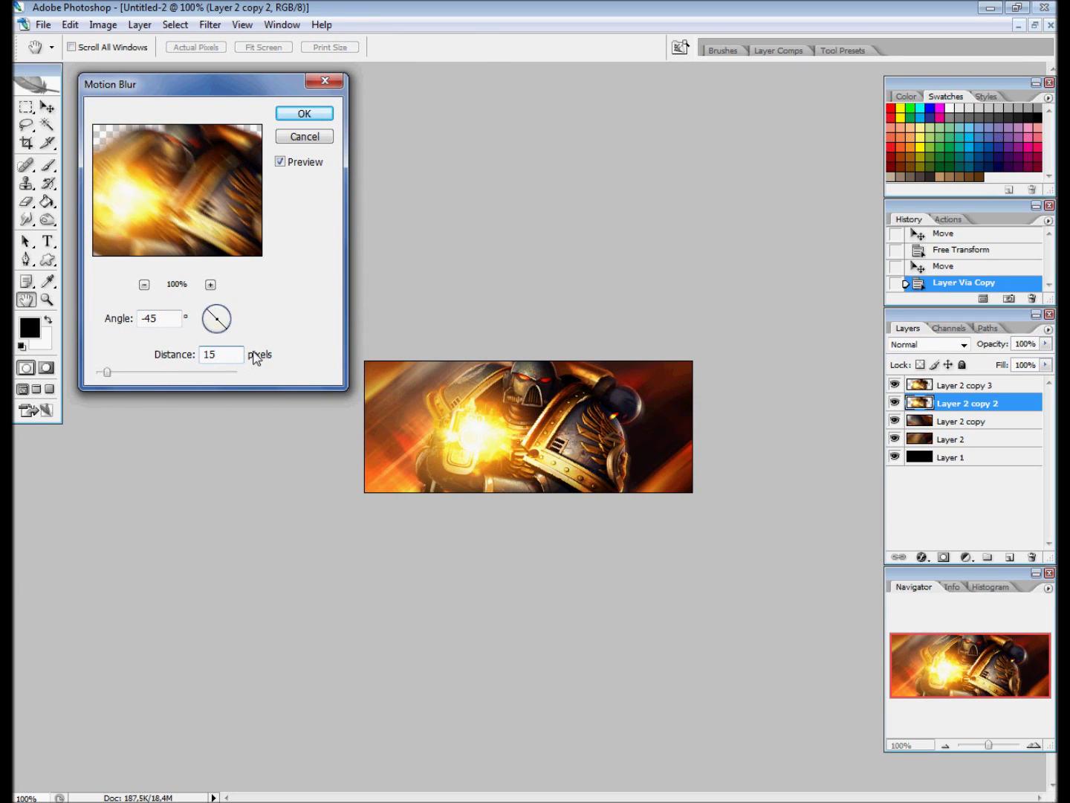
{"action": "left_click", "coordinate": [304, 115]}
{"action": "left_click", "coordinate": [894, 385]}
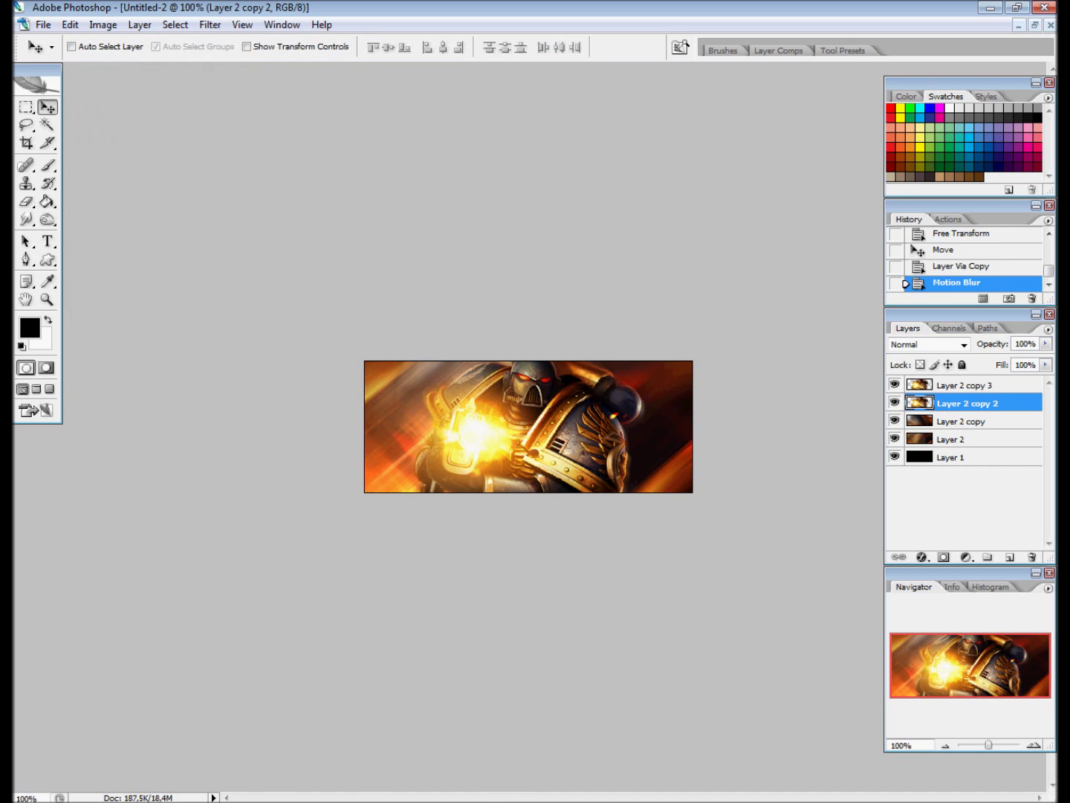
Step: Add a note about downloading C4Ds from deviantart.com
{"action": "left_click", "coordinate": [394, 735]}
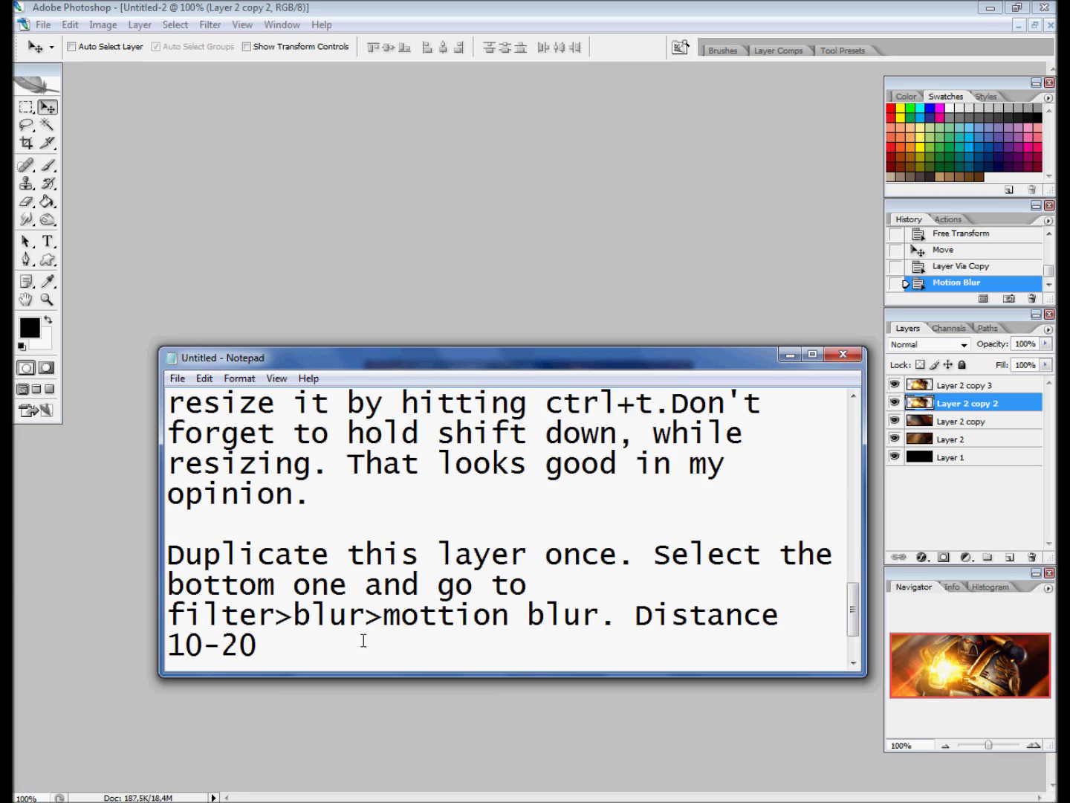
{"action": "key", "text": "Return"}
{"action": "key", "text": "Return"}
{"action": "type", "text": "Now its time"}
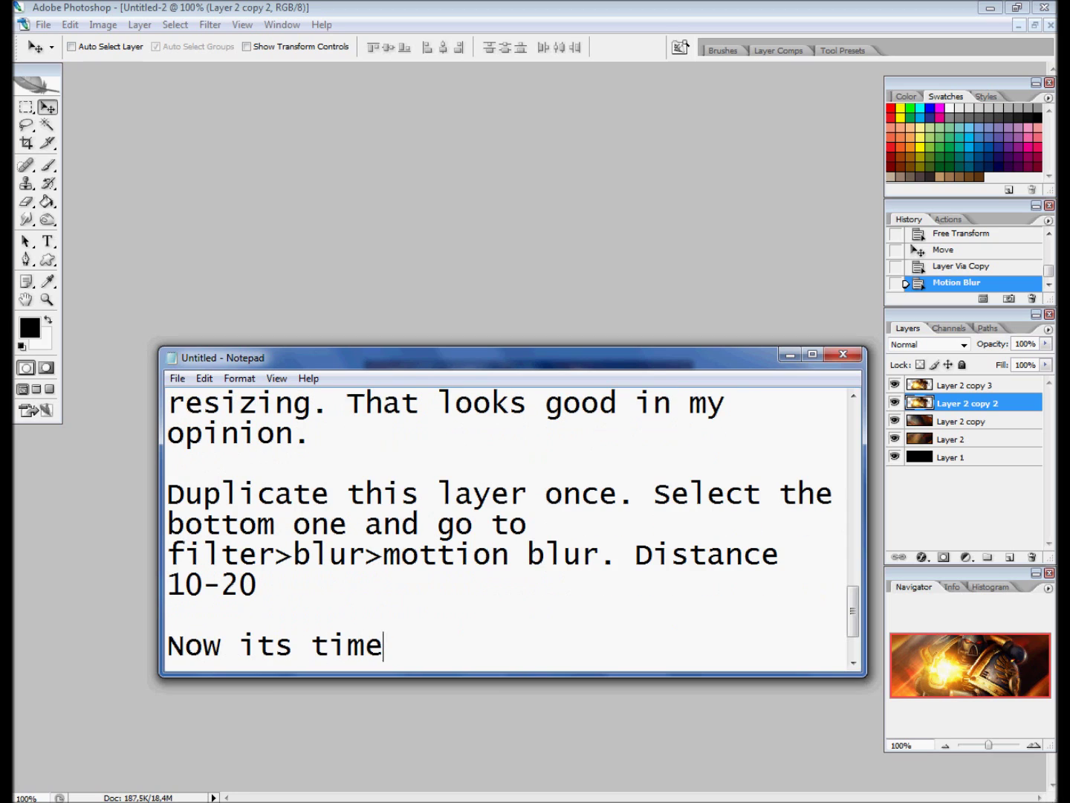
{"action": "type", "text": " for some C4d's"}
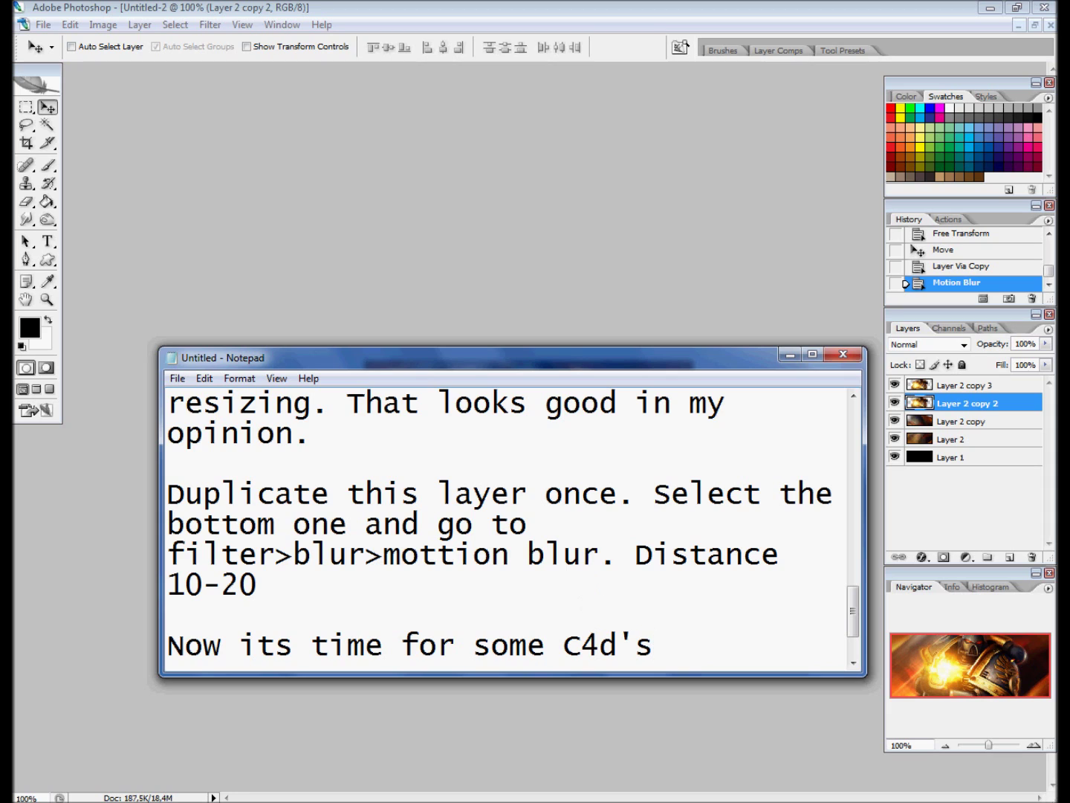
{"action": "type", "text": " you can download "}
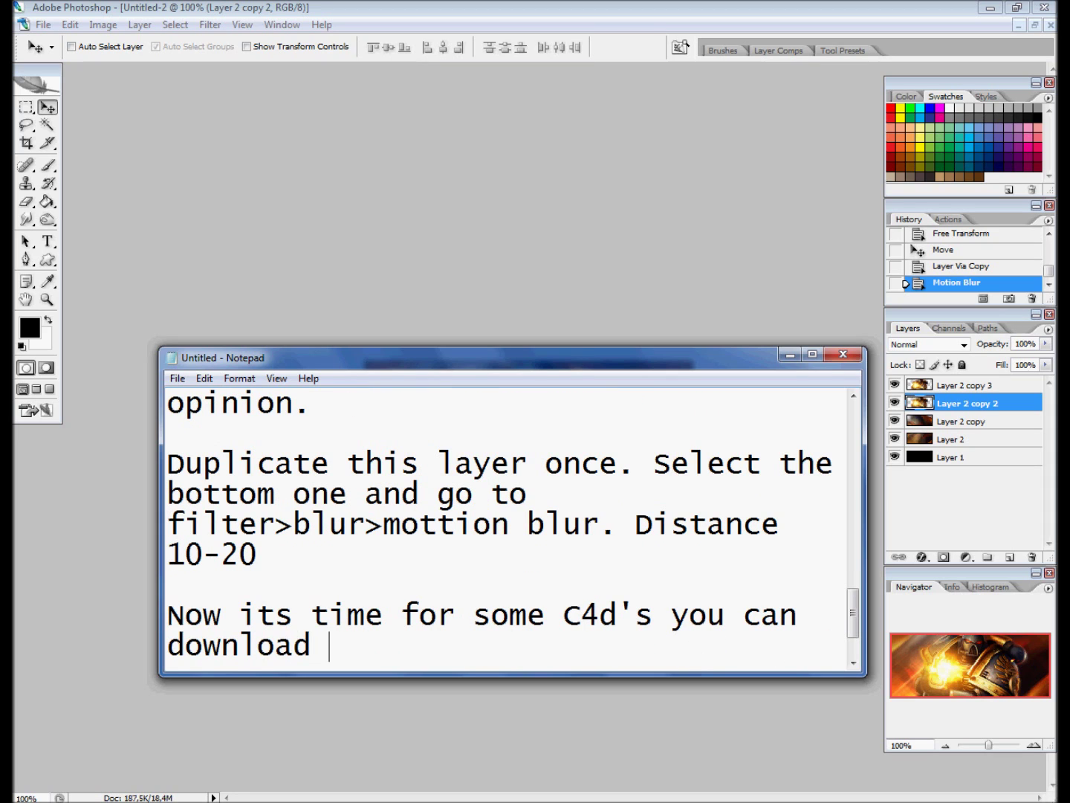
{"action": "type", "text": "them from deviantart"}
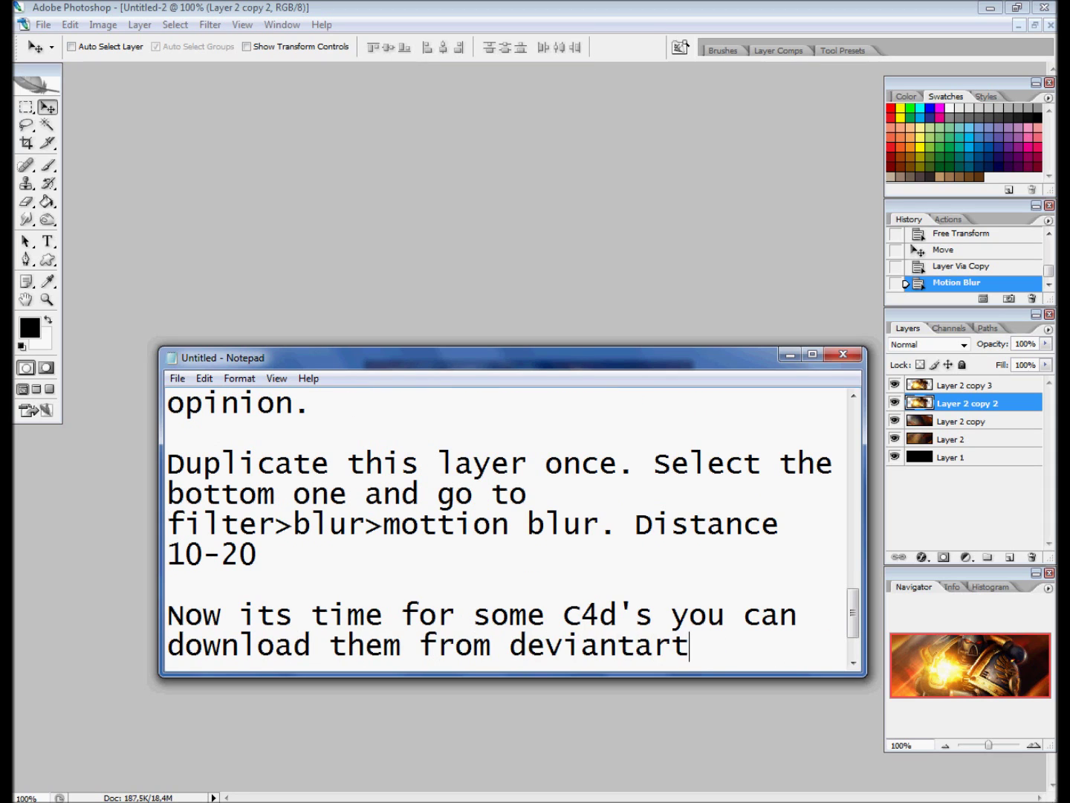
{"action": "type", "text": ".com"}
Step: Edit the deviantart line in the tutorial notes, then return to the banner
{"action": "key", "text": "Return"}
{"action": "left_click_drag", "start_coordinate": [530, 524], "coordinate": [764, 558]}
{"action": "double_click", "coordinate": [632, 556]}
{"action": "left_click", "coordinate": [791, 565]}
{"action": "left_click", "coordinate": [790, 355]}
Step: Open the red Bubbles 2 image from the Renders > C4d folder
{"action": "left_click", "coordinate": [43, 24]}
{"action": "left_click", "coordinate": [52, 58]}
{"action": "left_click", "coordinate": [354, 77]}
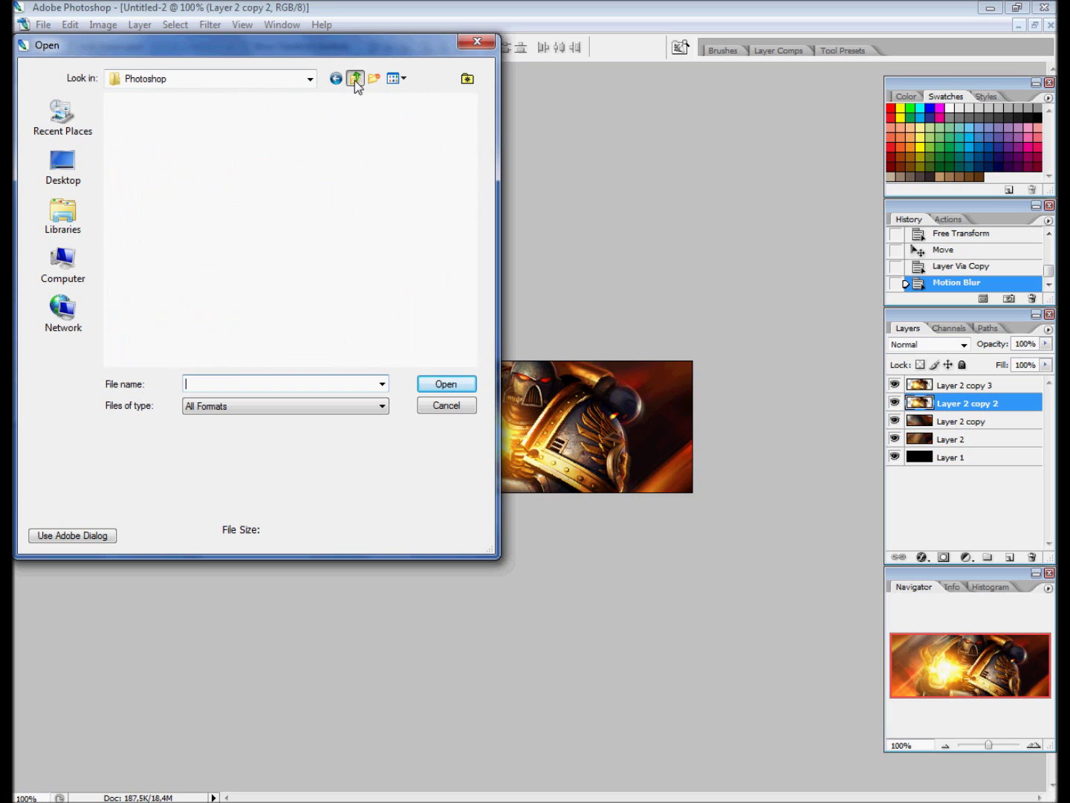
{"action": "double_click", "coordinate": [404, 257]}
{"action": "double_click", "coordinate": [234, 145]}
{"action": "scroll", "coordinate": [334, 301], "scroll_direction": "down", "scroll_amount": 2}
{"action": "scroll", "coordinate": [335, 300], "scroll_direction": "up", "scroll_amount": 3}
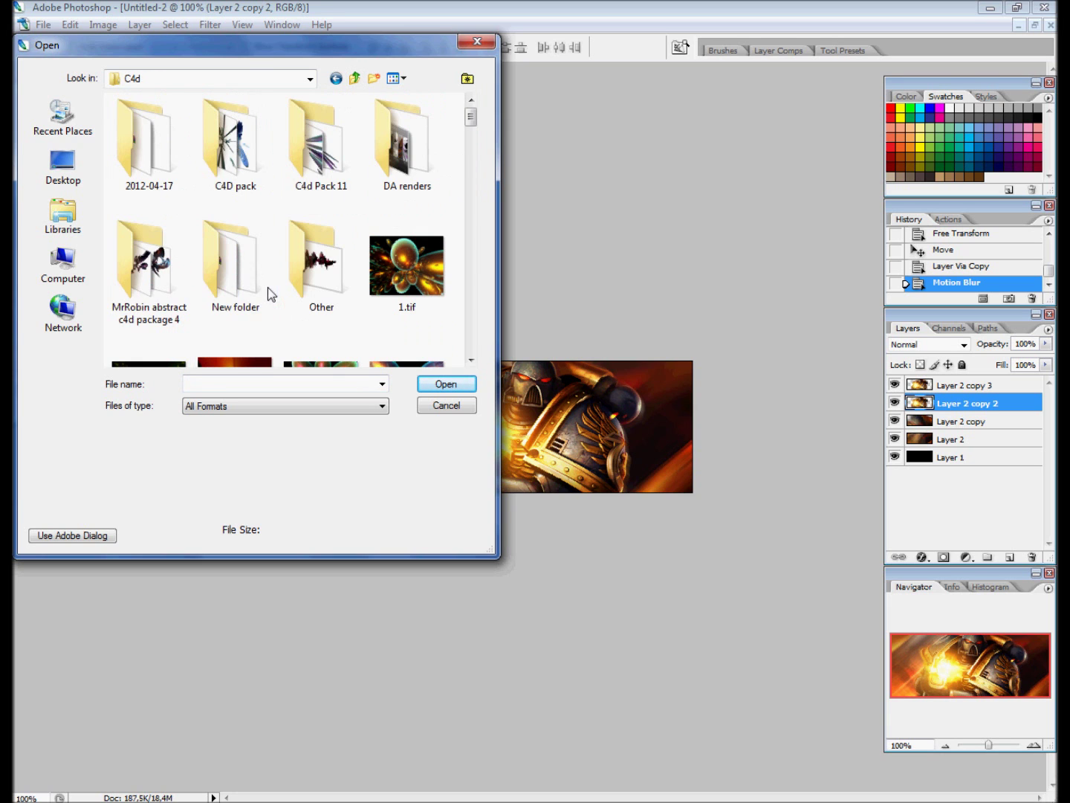
{"action": "left_click_drag", "start_coordinate": [470, 111], "coordinate": [479, 155]}
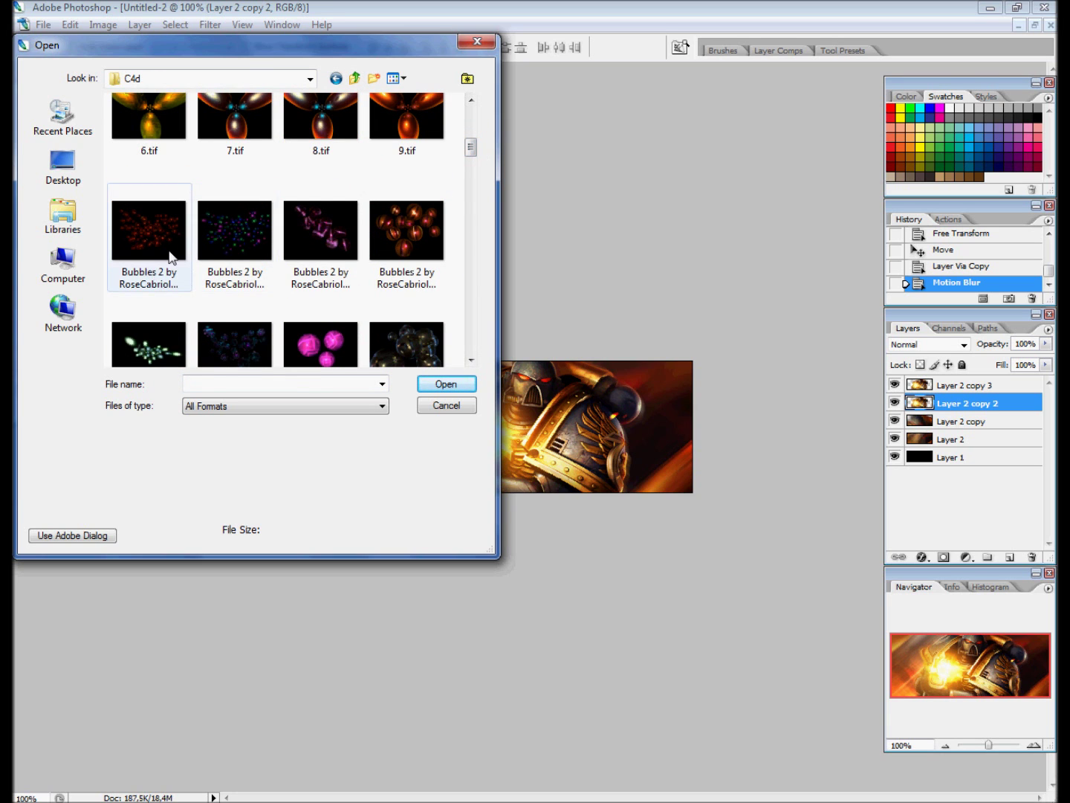
{"action": "left_click", "coordinate": [181, 257]}
{"action": "left_click", "coordinate": [446, 384]}
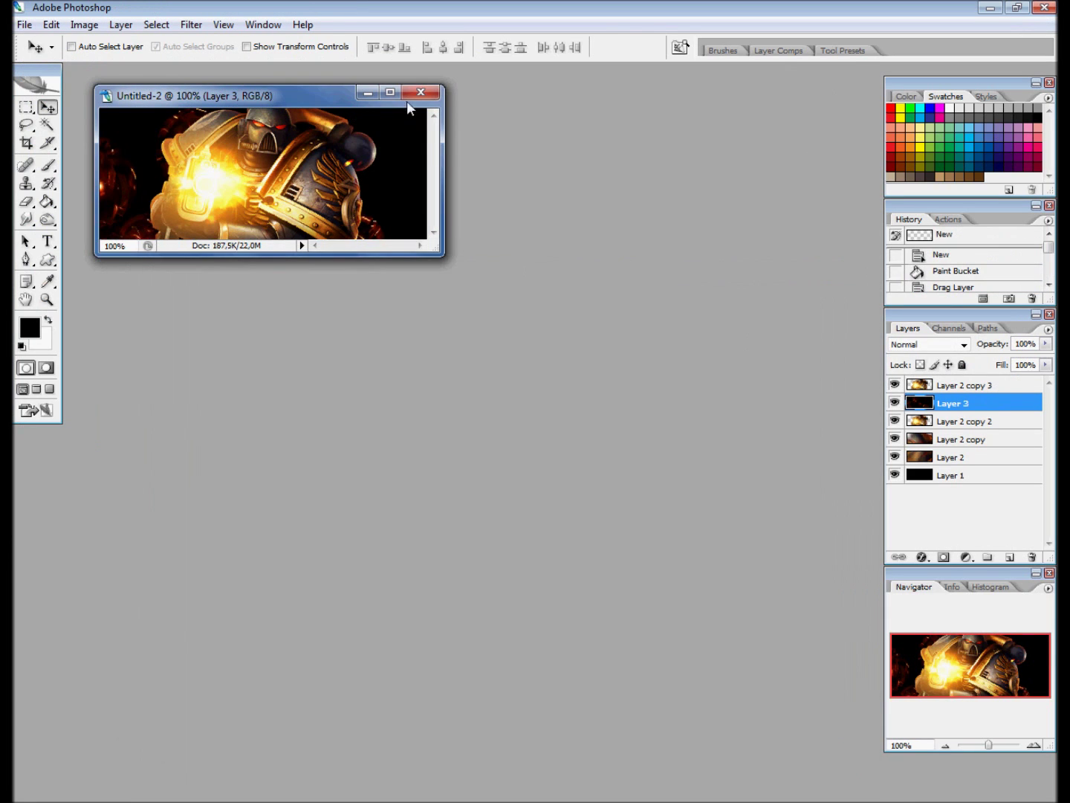
{"action": "left_click", "coordinate": [390, 92]}
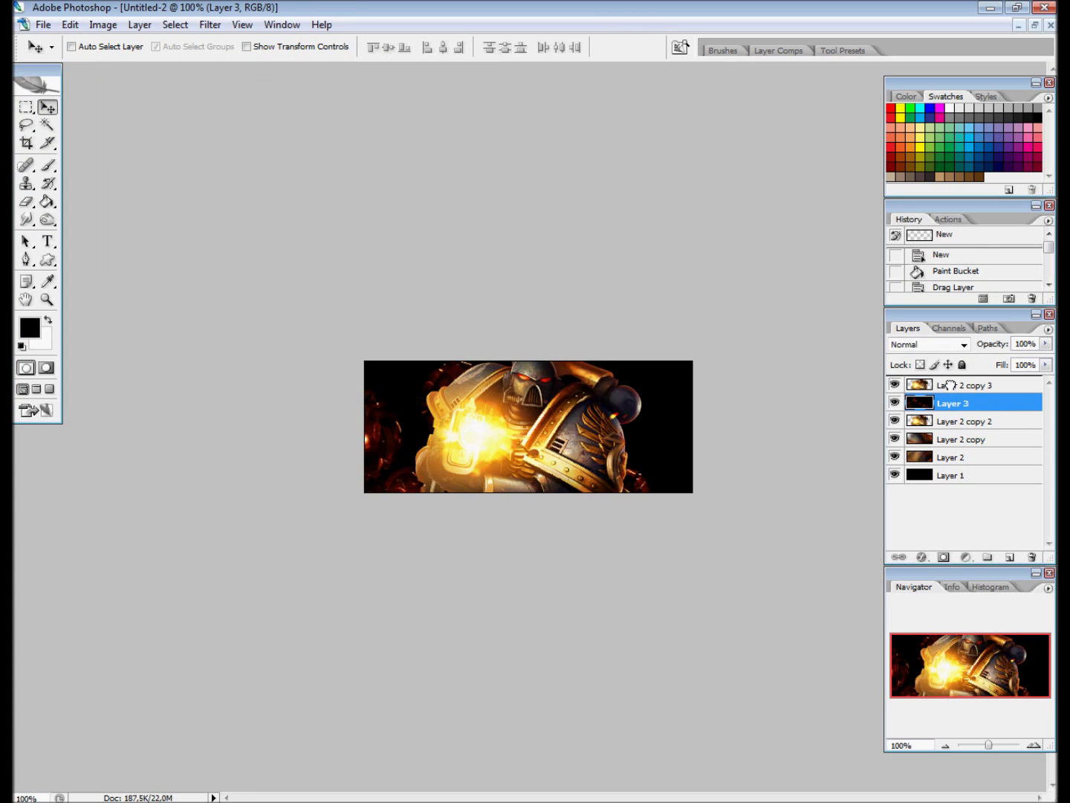
Step: Move the bubbles layer to the top and note 'Resize it and set on screen'
{"action": "left_click_drag", "start_coordinate": [938, 404], "coordinate": [935, 376]}
{"action": "key", "text": "alt+Tab"}
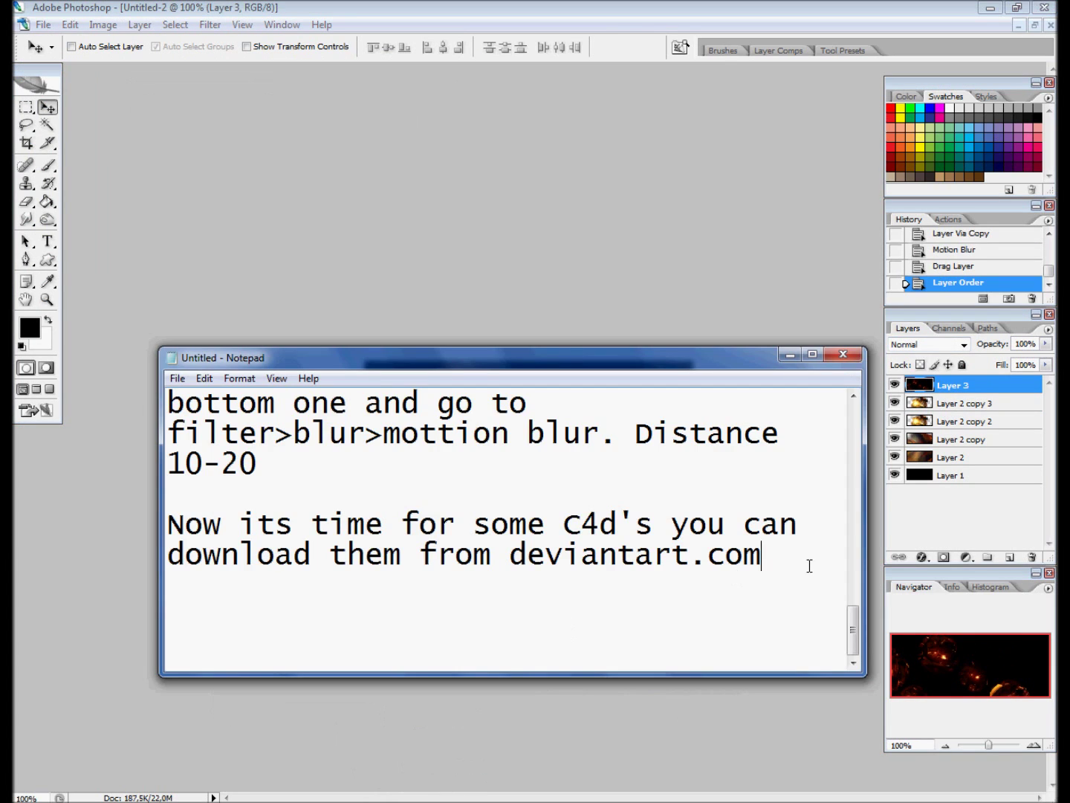
{"action": "key", "text": "Return"}
{"action": "key", "text": "Return"}
{"action": "type", "text": "Resize it "}
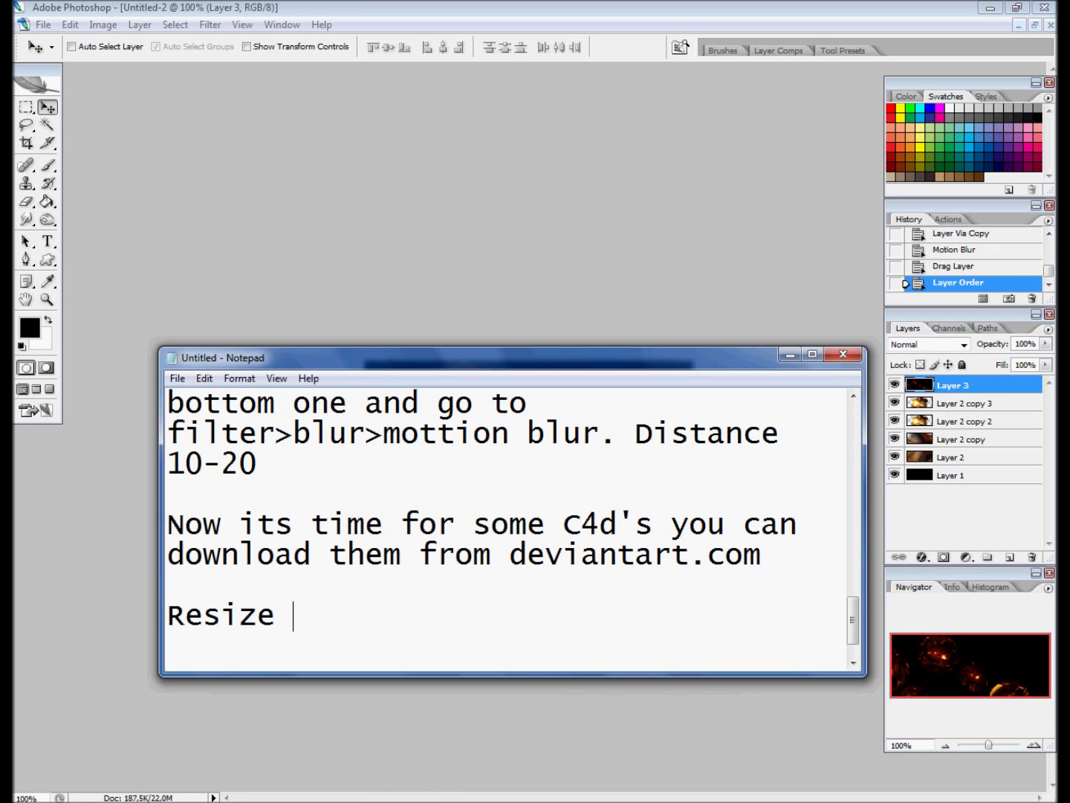
{"action": "type", "text": "and set "}
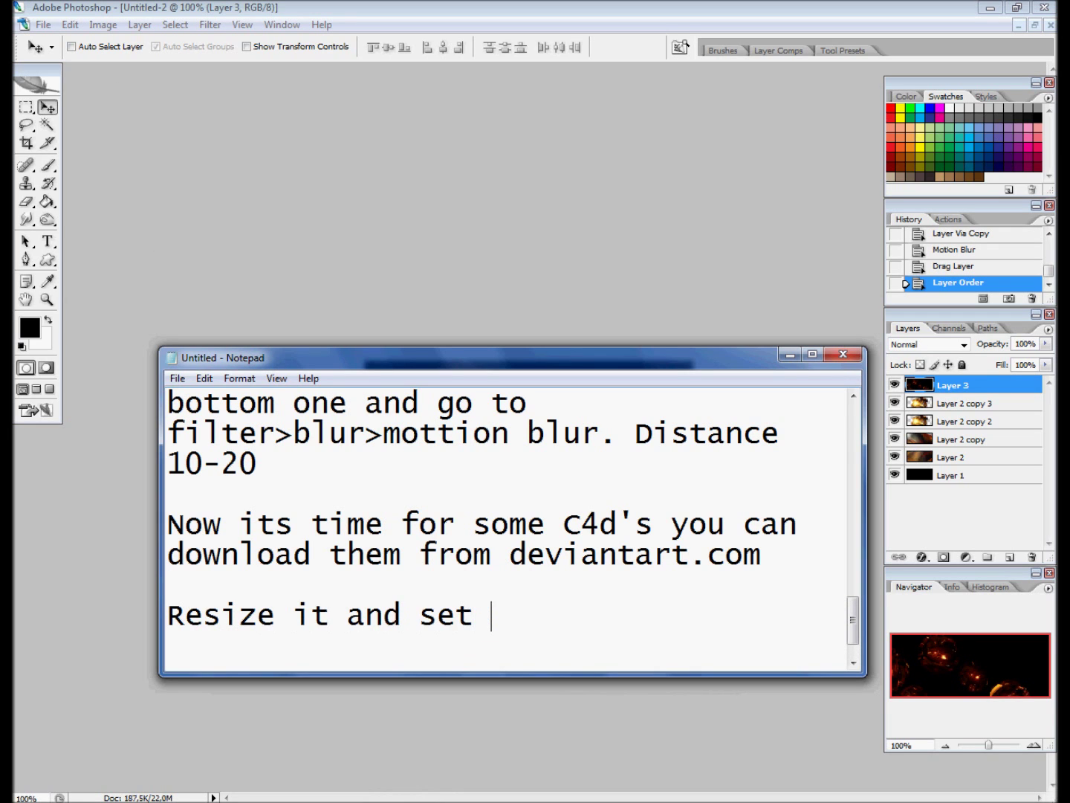
{"action": "type", "text": "on screen"}
{"action": "left_click", "coordinate": [790, 355]}
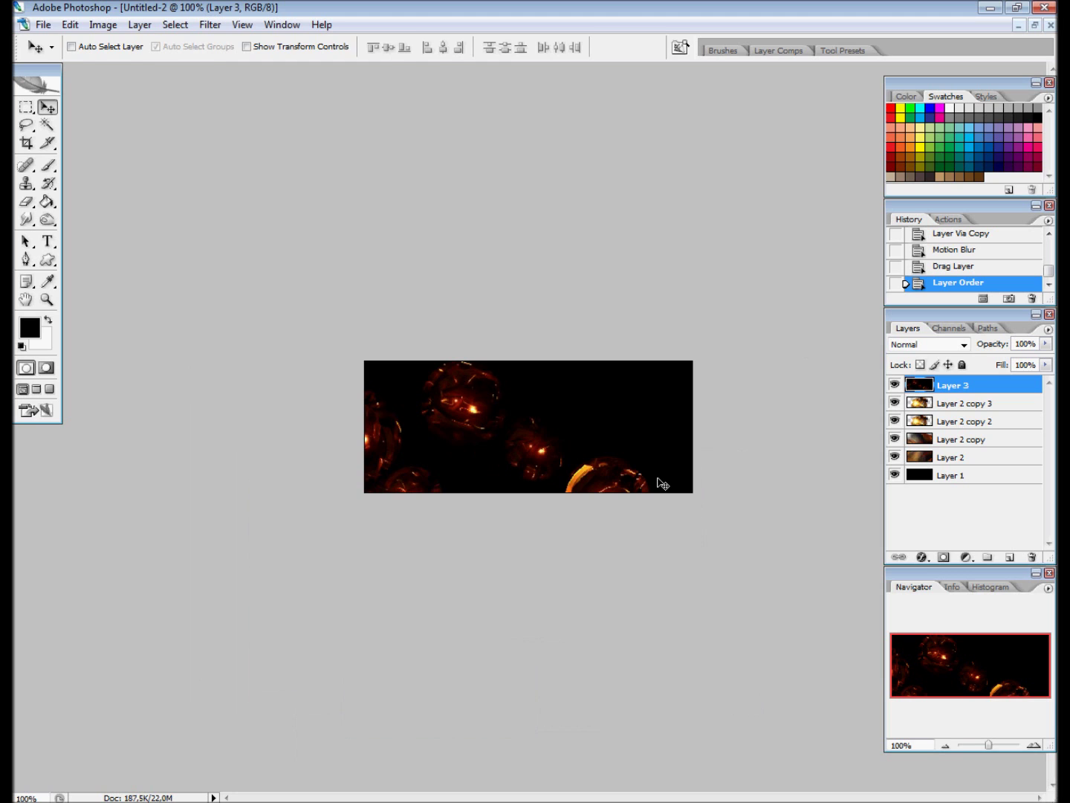
Step: Scale the bubbles layer down to about a third and position it over the banner
{"action": "key", "text": "ctrl+t"}
{"action": "mouse_move", "coordinate": [523, 702]}
{"action": "left_mouse_down"}
{"action": "mouse_move", "coordinate": [323, 344]}
{"action": "mouse_move", "coordinate": [370, 334]}
{"action": "left_mouse_up"}
{"action": "left_click_drag", "start_coordinate": [230, 220], "coordinate": [349, 345]}
{"action": "left_click_drag", "start_coordinate": [817, 691], "coordinate": [706, 598]}
{"action": "left_click_drag", "start_coordinate": [446, 376], "coordinate": [447, 397]}
{"action": "key", "text": "Return"}
Step: Blend the bubbles layer in Screen mode, nudge it upward, and pick the Eraser
{"action": "left_click", "coordinate": [929, 345]}
{"action": "left_click", "coordinate": [926, 477]}
{"action": "left_click_drag", "start_coordinate": [708, 511], "coordinate": [703, 499]}
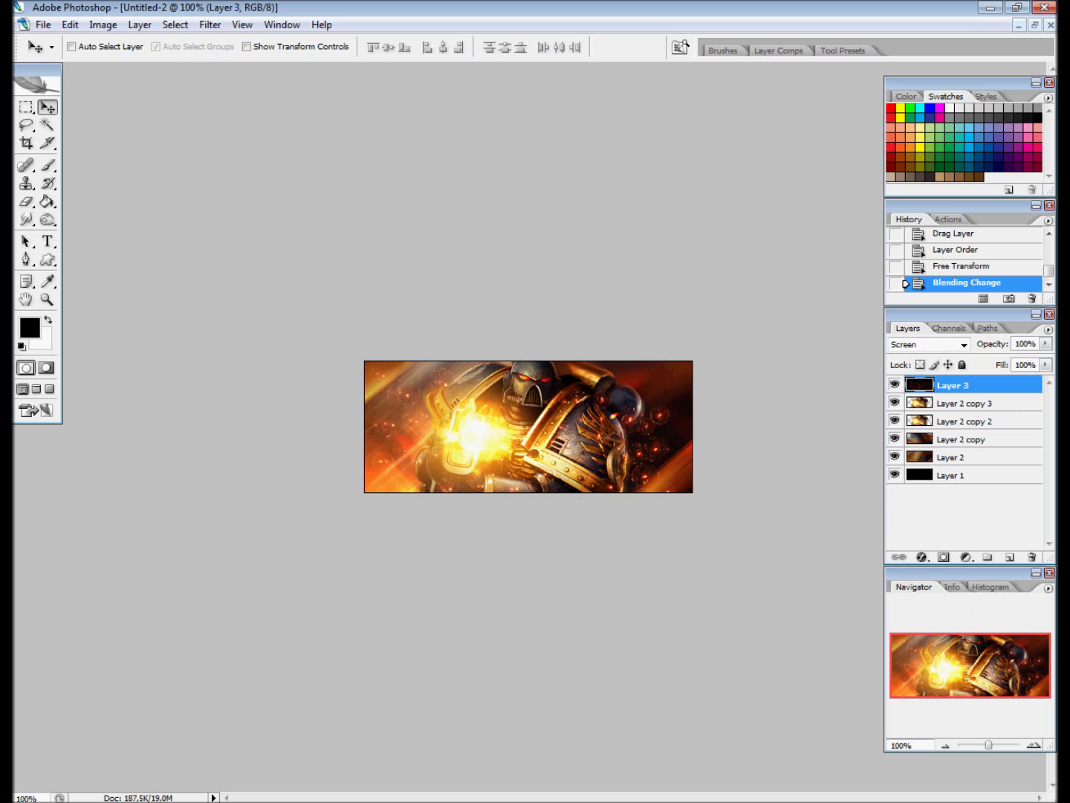
{"action": "key", "text": "e"}
{"action": "left_click", "coordinate": [122, 49]}
{"action": "left_click", "coordinate": [174, 78]}
Step: Set a 48 px eraser and note 'Delete the parts you don't like with soft round brush'
{"action": "type", "text": "48"}
{"action": "key", "text": "Tab"}
{"action": "key", "text": "alt+Tab"}
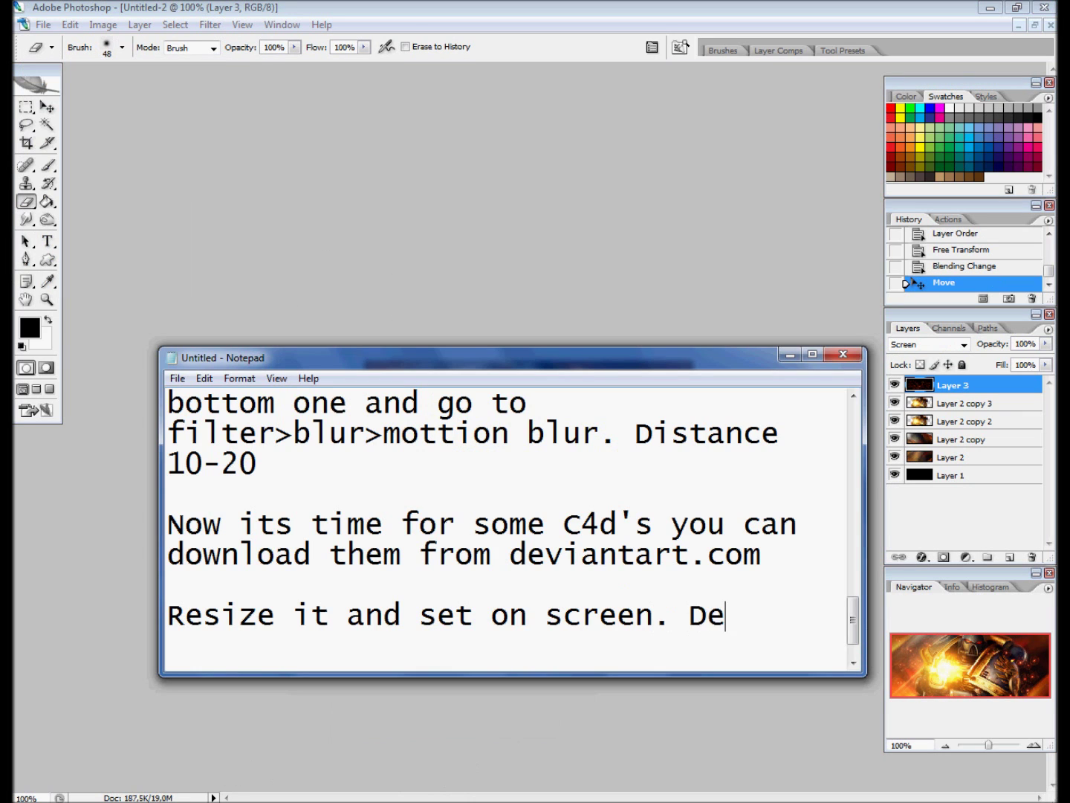
{"action": "type", "text": "lete the parts you "}
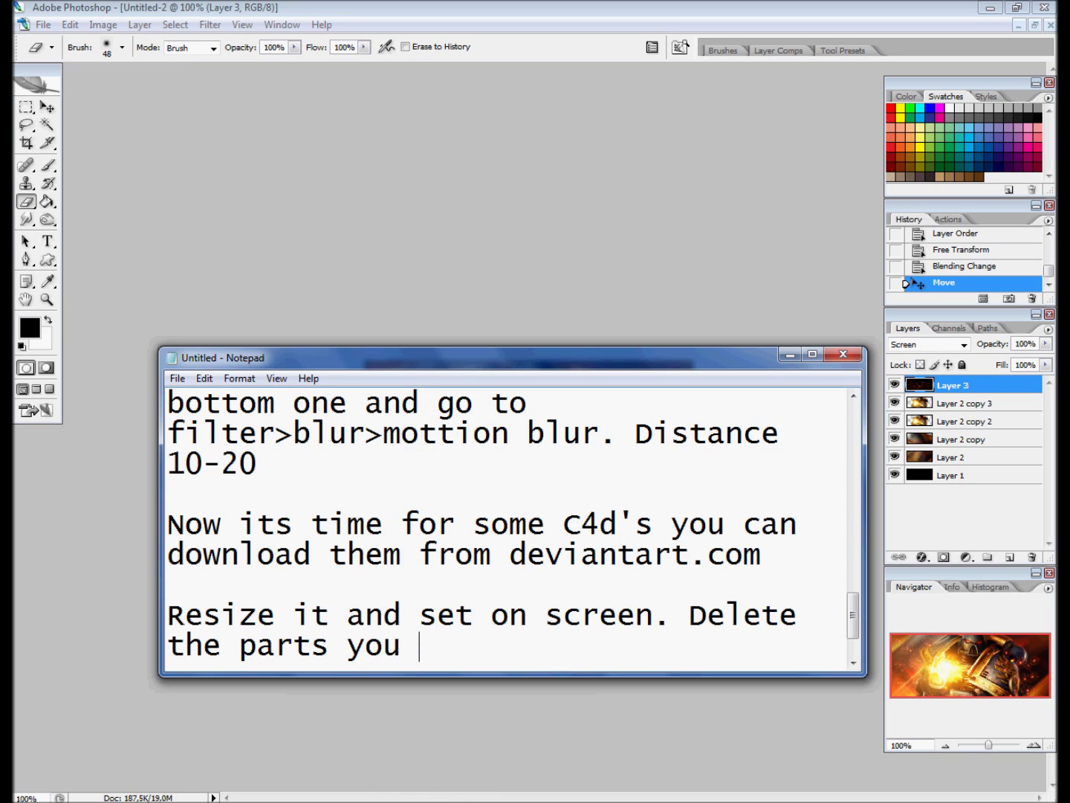
{"action": "type", "text": "don't like with soft round brush."}
{"action": "left_click", "coordinate": [789, 354]}
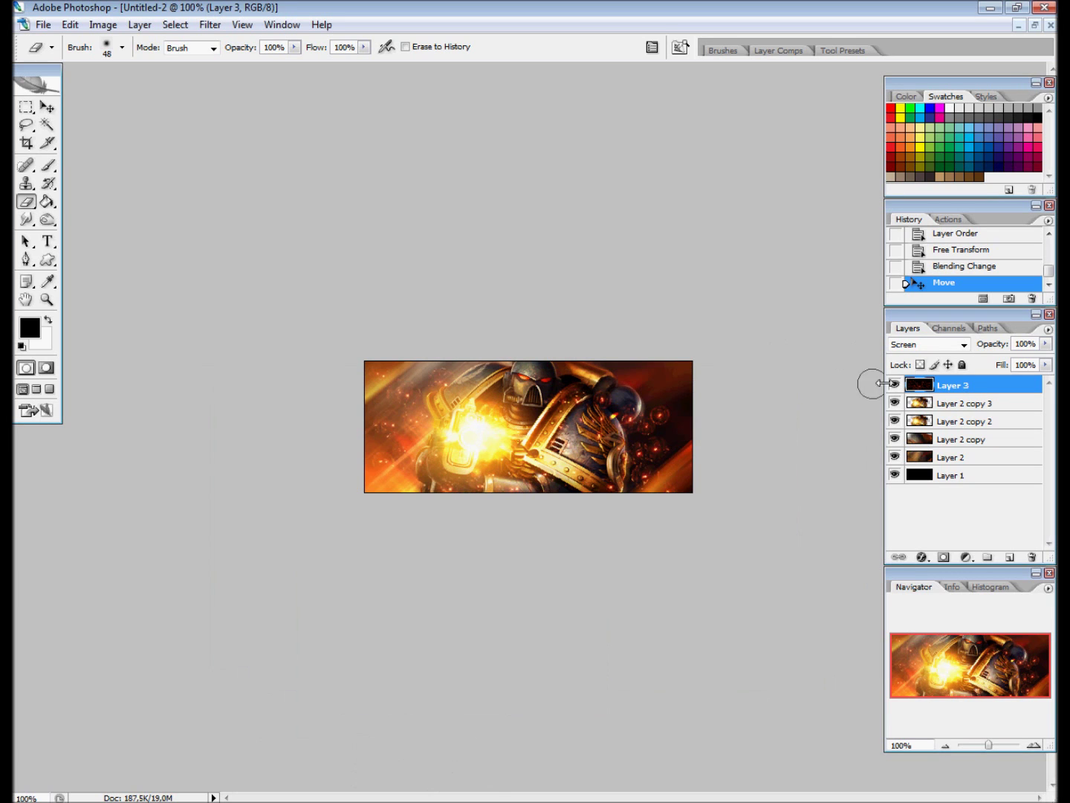
Step: Erase unwanted right-side areas of Layer 3, nudging it left, and begin the next note
{"action": "left_click_drag", "start_coordinate": [712, 447], "coordinate": [594, 489]}
{"action": "key", "text": "v"}
{"action": "key", "text": "Left"}
{"action": "key", "text": "e"}
{"action": "left_click_drag", "start_coordinate": [672, 445], "coordinate": [628, 405]}
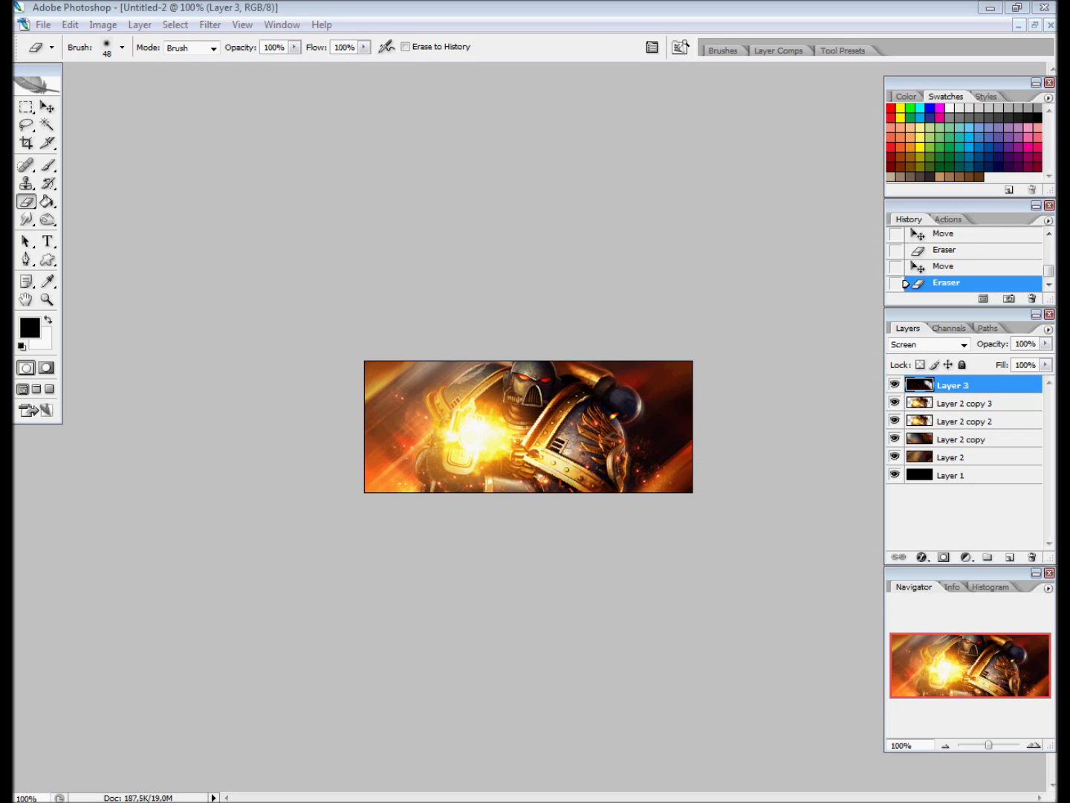
{"action": "key", "text": "alt+Tab"}
{"action": "type", "text": "Open the"}
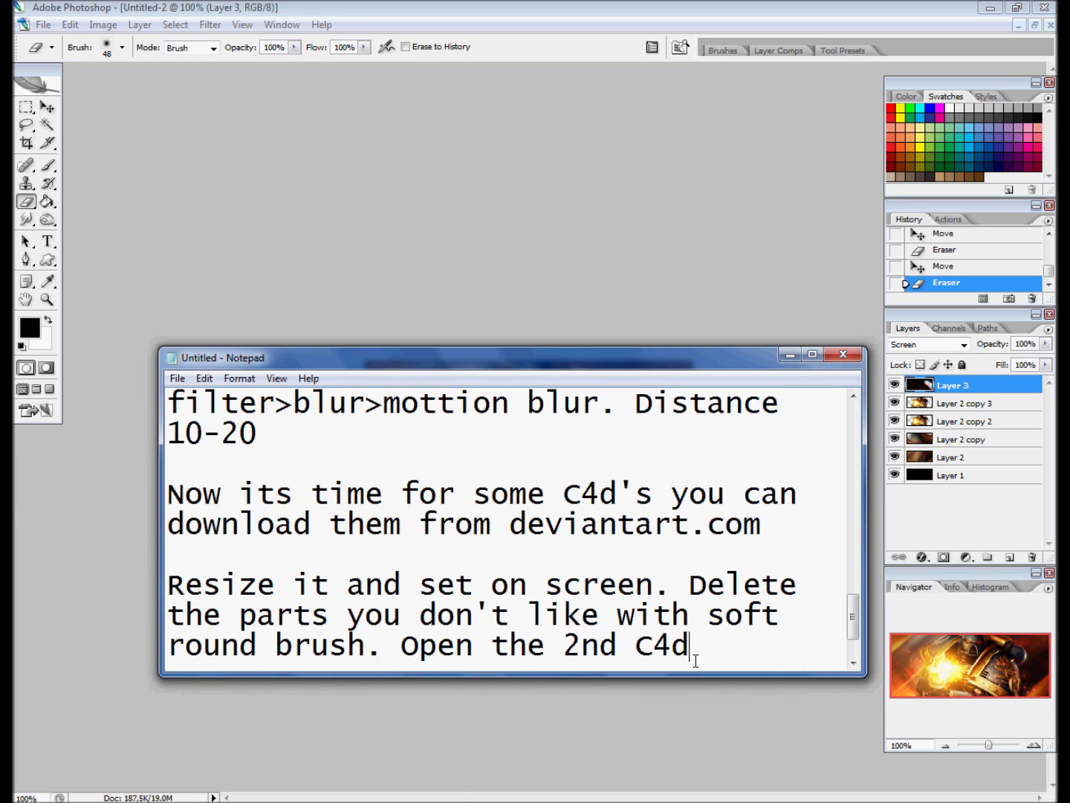
Step: Browse to the 2012-04-17 folder, open 6.jpg by mistake, and close it
{"action": "left_click", "coordinate": [789, 355]}
{"action": "left_click", "coordinate": [43, 24]}
{"action": "left_click", "coordinate": [52, 58]}
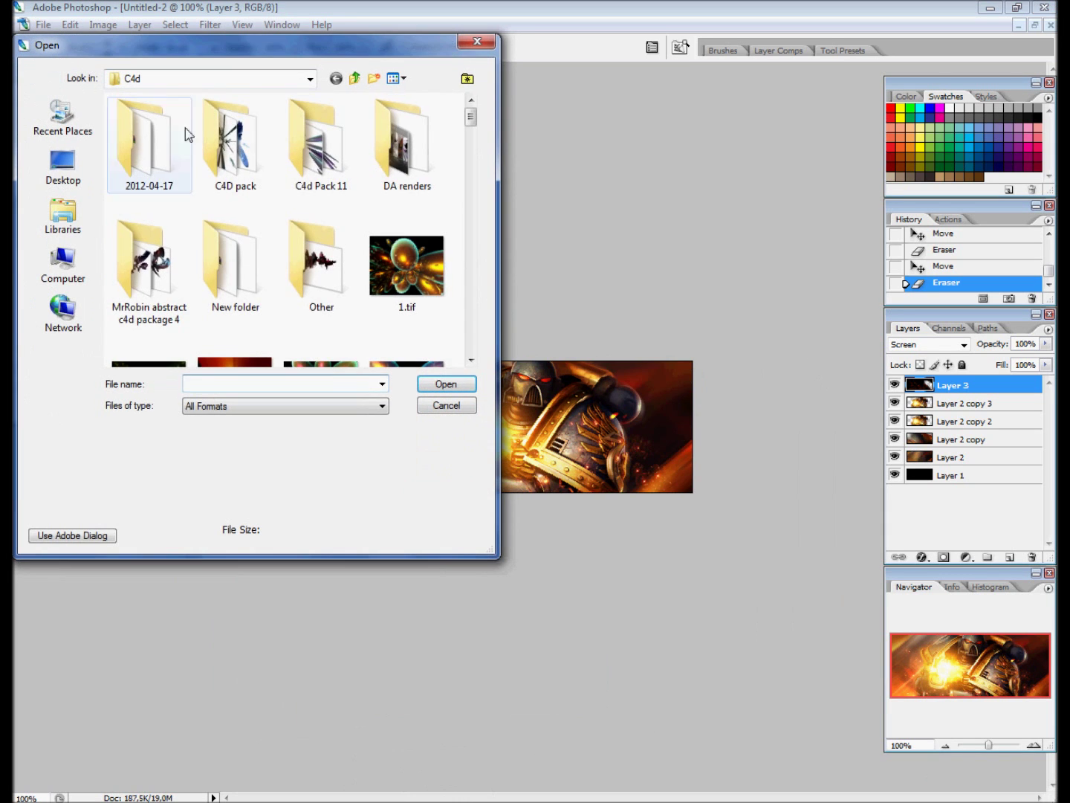
{"action": "mouse_move", "coordinate": [468, 123]}
{"action": "left_mouse_down"}
{"action": "mouse_move", "coordinate": [500, 358]}
{"action": "mouse_move", "coordinate": [357, 136]}
{"action": "left_mouse_up"}
{"action": "double_click", "coordinate": [157, 132]}
{"action": "left_click_drag", "start_coordinate": [470, 123], "coordinate": [473, 155]}
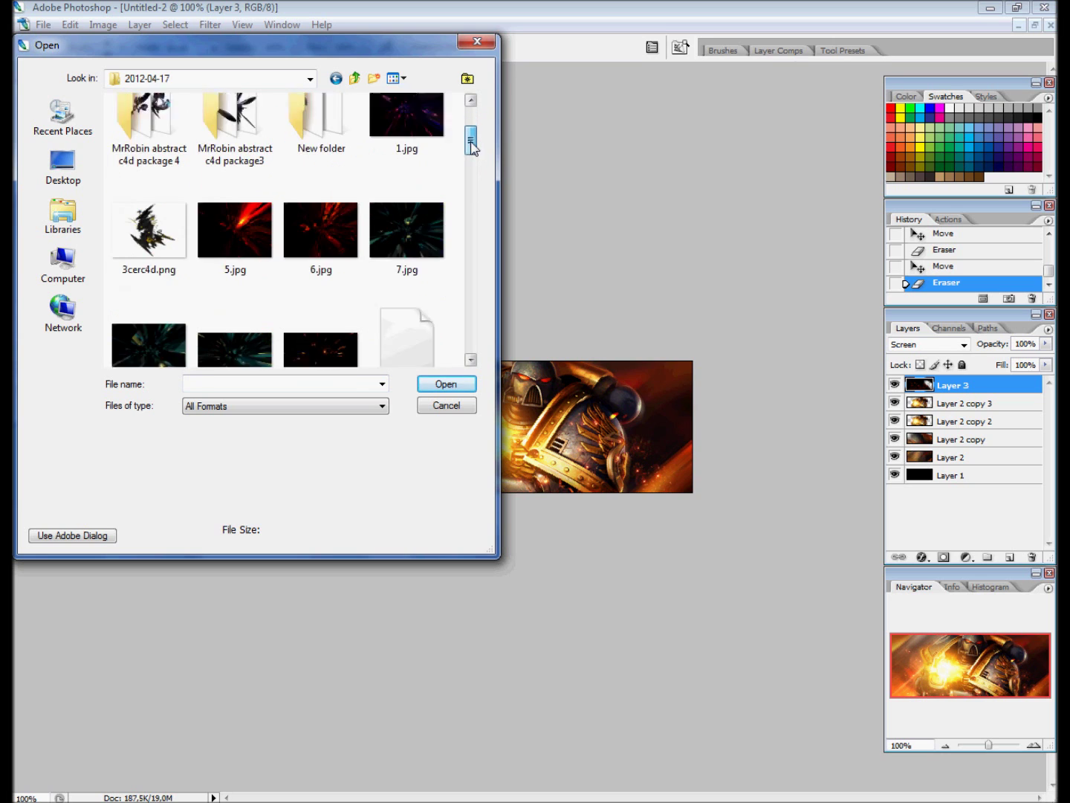
{"action": "left_click", "coordinate": [317, 192]}
{"action": "left_click", "coordinate": [445, 384]}
{"action": "left_click", "coordinate": [1051, 24]}
Step: Open 1.jpg from the 2012-04-17 folder as a new document
{"action": "left_click", "coordinate": [44, 24]}
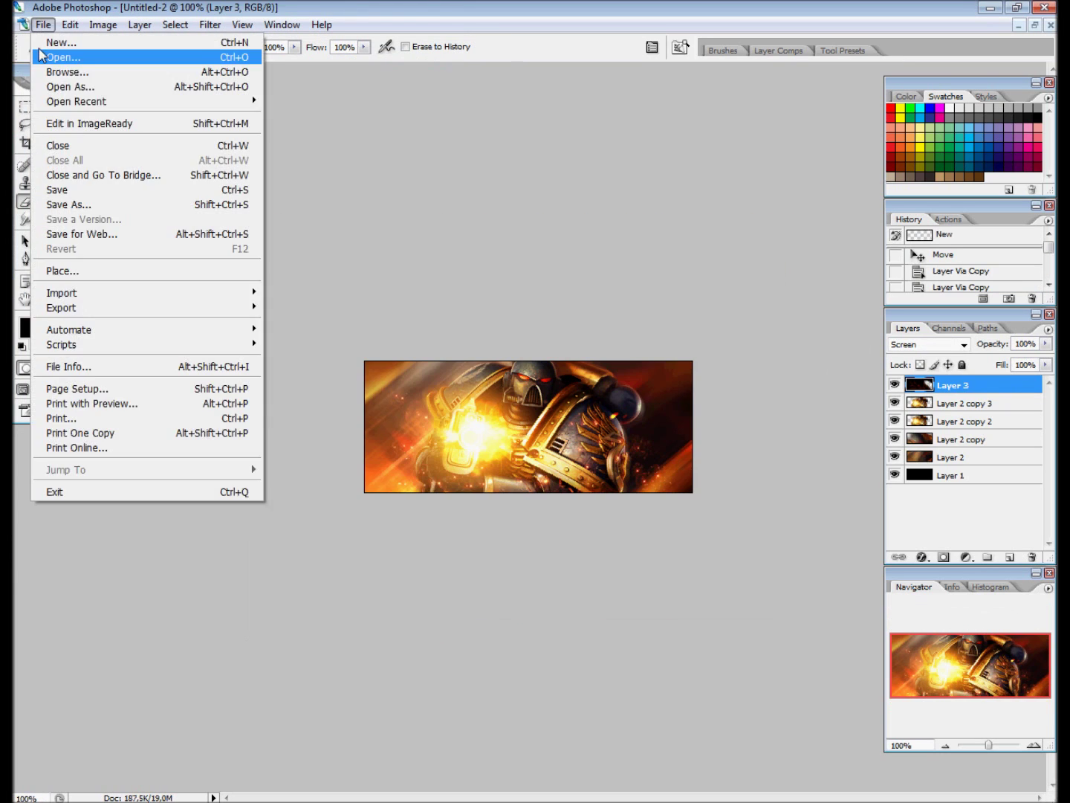
{"action": "left_click", "coordinate": [52, 55]}
{"action": "left_click", "coordinate": [406, 262]}
{"action": "left_click", "coordinate": [444, 383]}
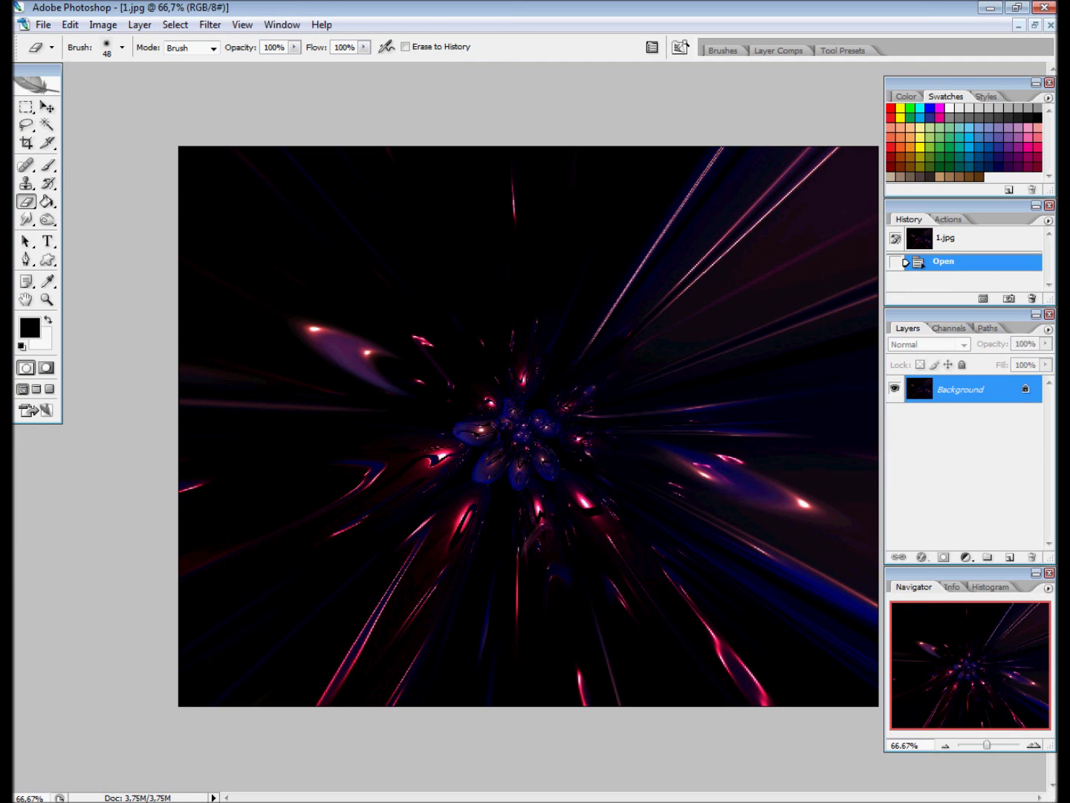
Step: Note that Ctrl+U changes the colour, and open Hue/Saturation on 1.jpg
{"action": "key", "text": "alt+Tab"}
{"action": "type", "text": "f you don't like its"}
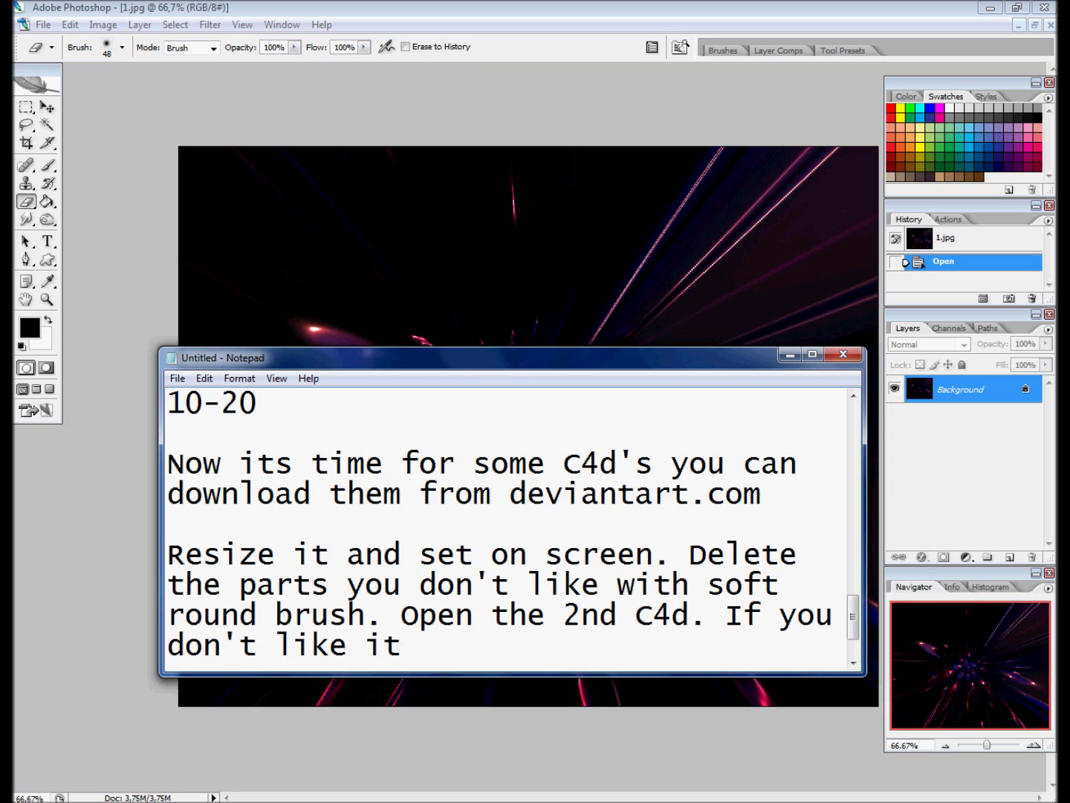
{"action": "type", "text": " color, you "}
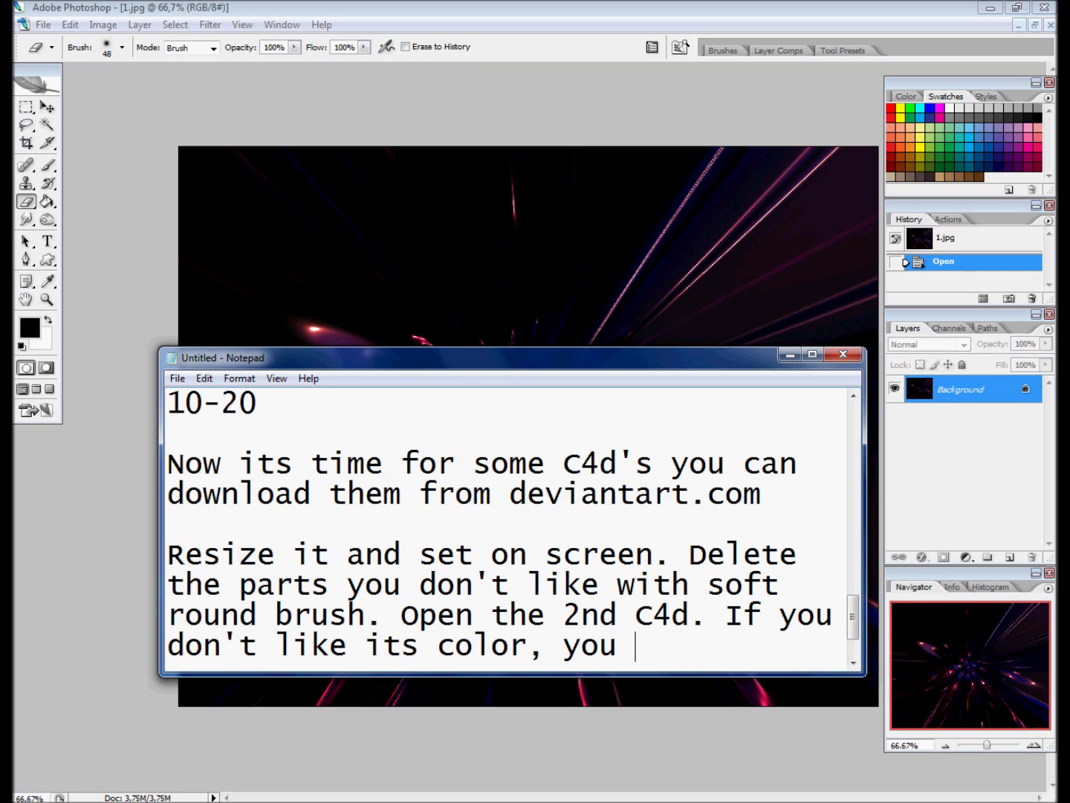
{"action": "type", "text": "can change it by hitting ctrl+u"}
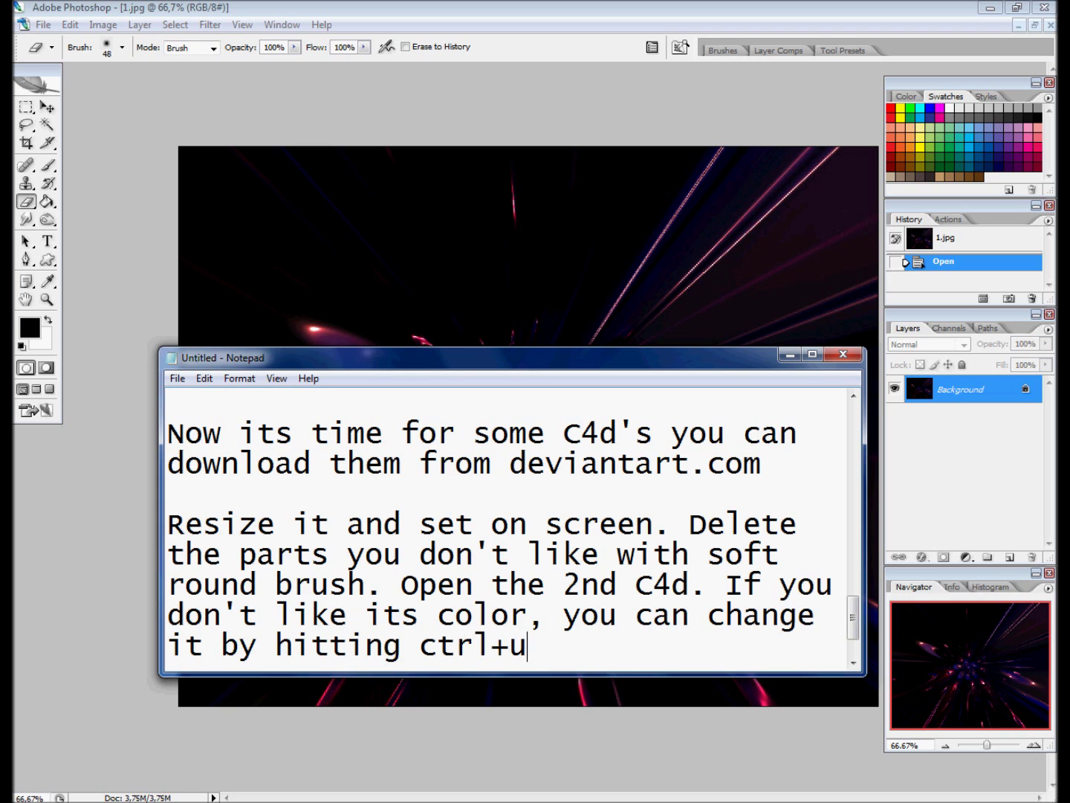
{"action": "type", "text": " and moving t"}
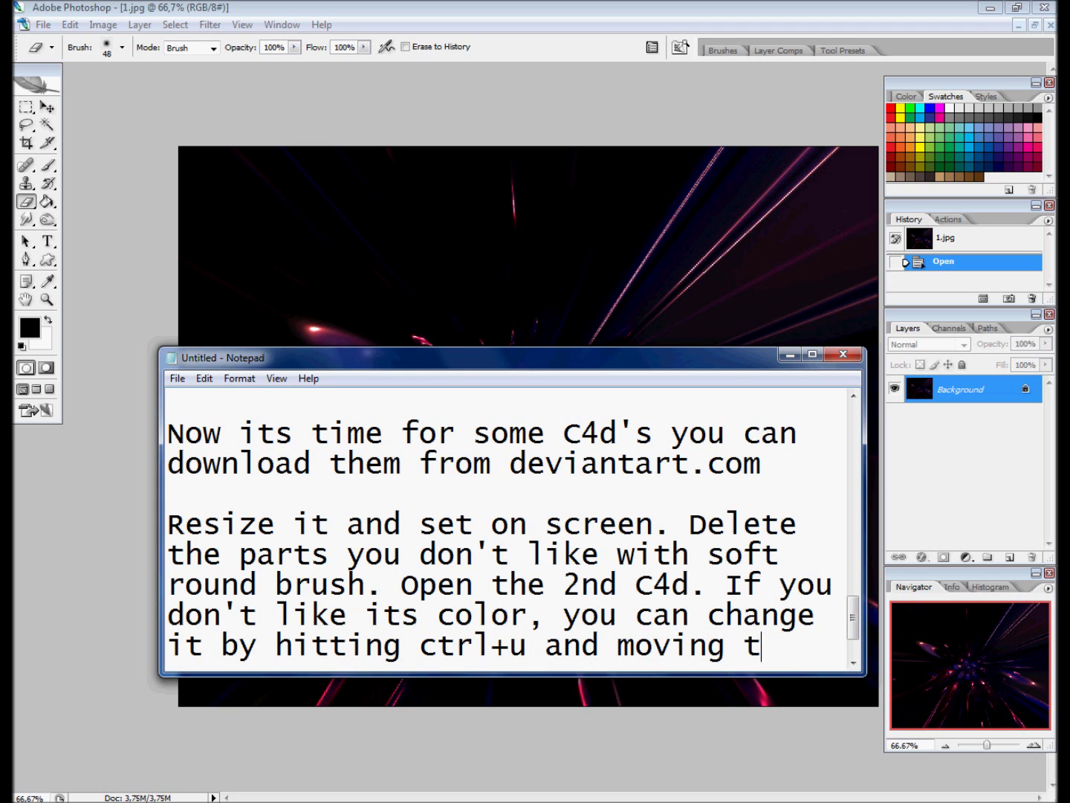
{"action": "type", "text": "he"}
{"action": "left_click", "coordinate": [790, 354]}
{"action": "key", "text": "ctrl+u"}
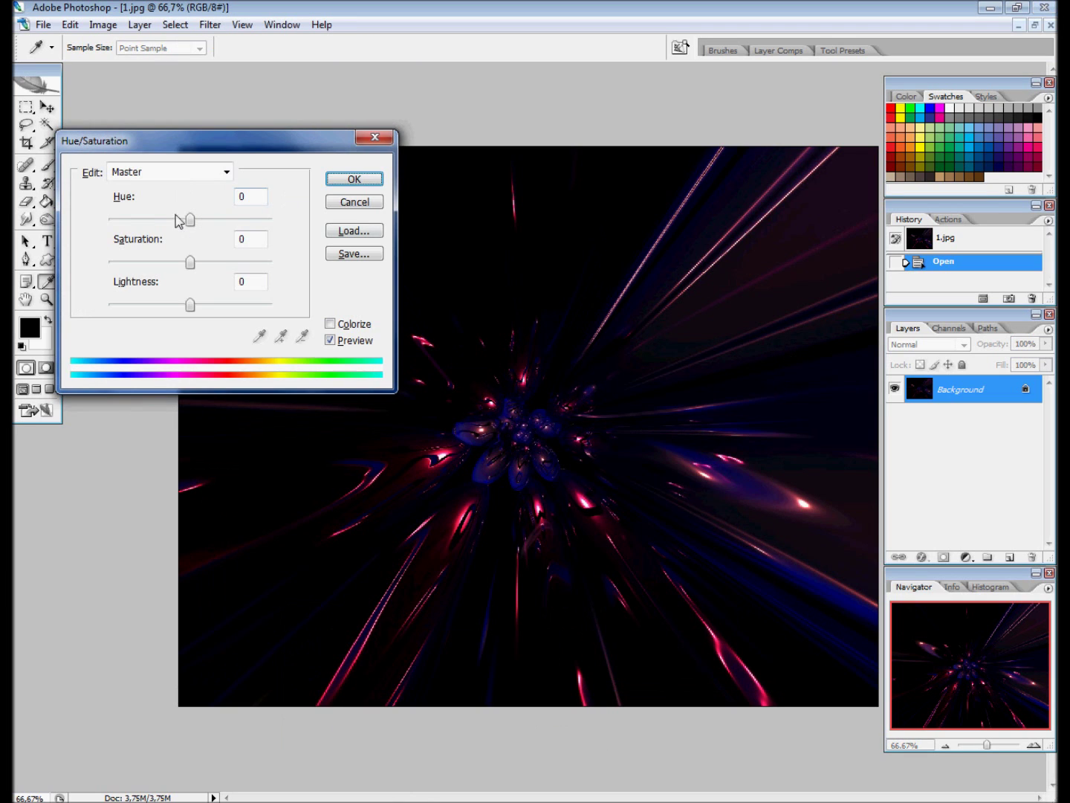
{"action": "left_click", "coordinate": [407, 799]}
{"action": "type", "text": "hue"}
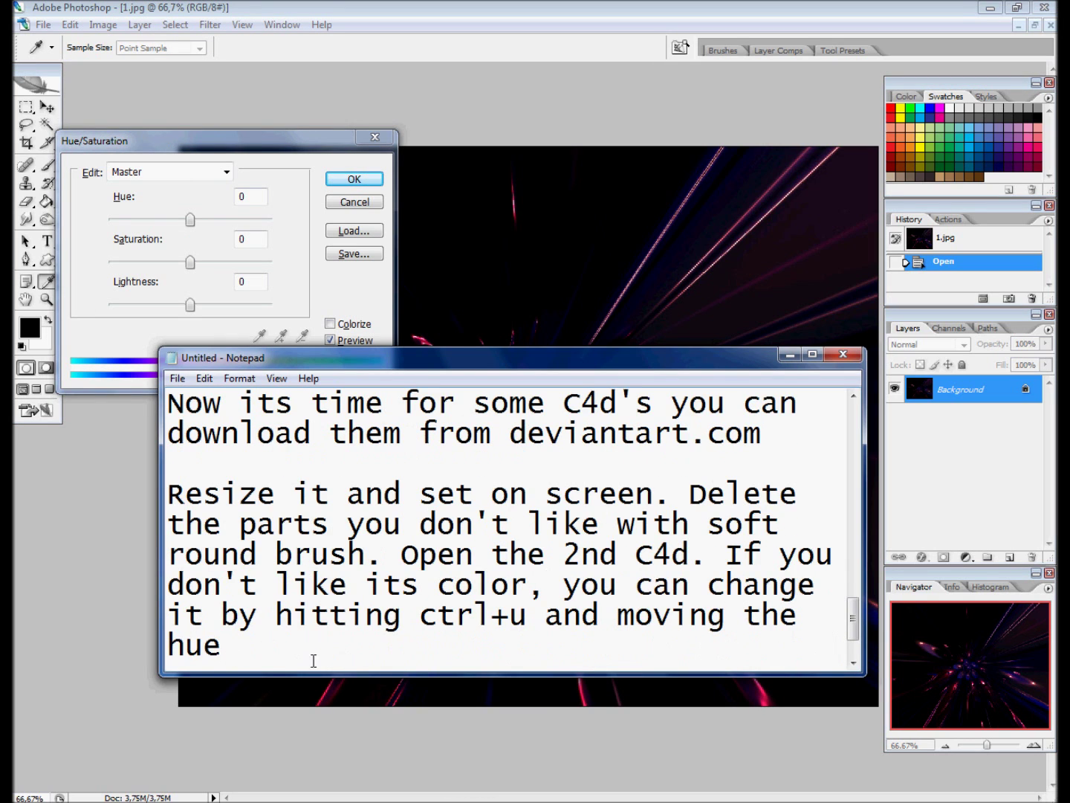
{"action": "left_click", "coordinate": [790, 354]}
Step: Test a hue shift, then note that Colorize must be checked
{"action": "mouse_move", "coordinate": [191, 220]}
{"action": "left_mouse_down"}
{"action": "mouse_move", "coordinate": [270, 222]}
{"action": "mouse_move", "coordinate": [144, 238]}
{"action": "mouse_move", "coordinate": [175, 251]}
{"action": "mouse_move", "coordinate": [193, 220]}
{"action": "left_mouse_up"}
{"action": "left_click", "coordinate": [406, 800]}
{"action": "type", "text": "n this case, I n"}
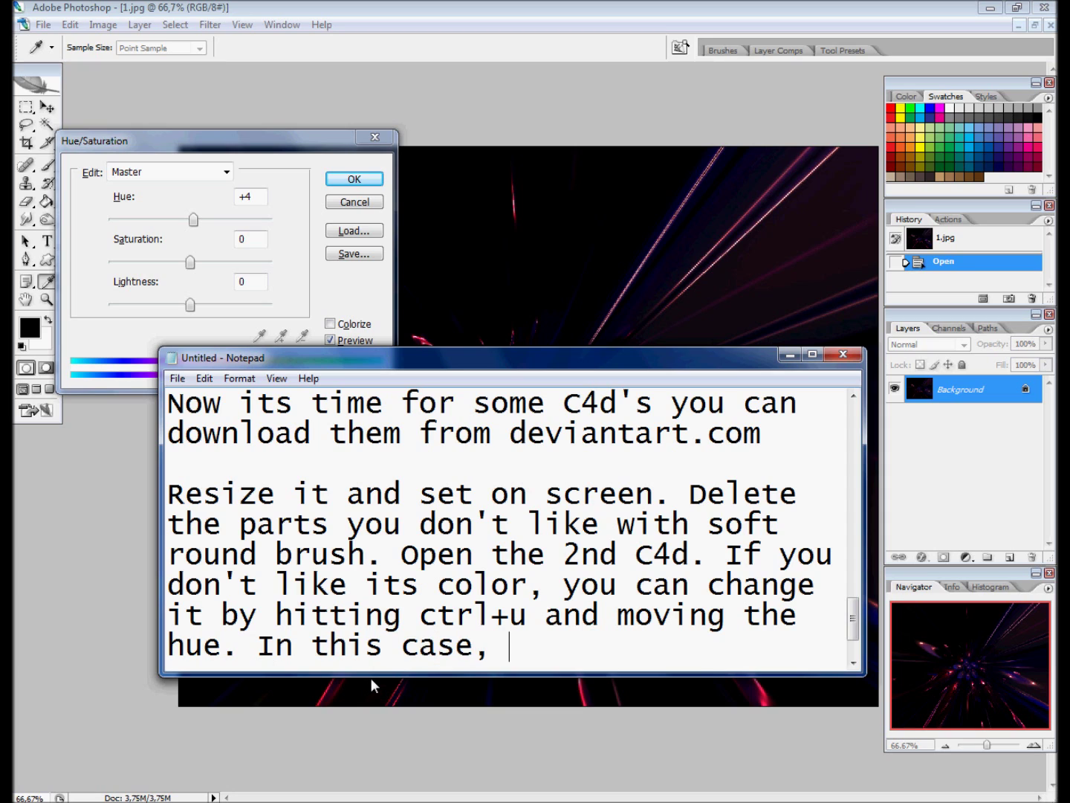
{"action": "type", "text": "eed to check \""}
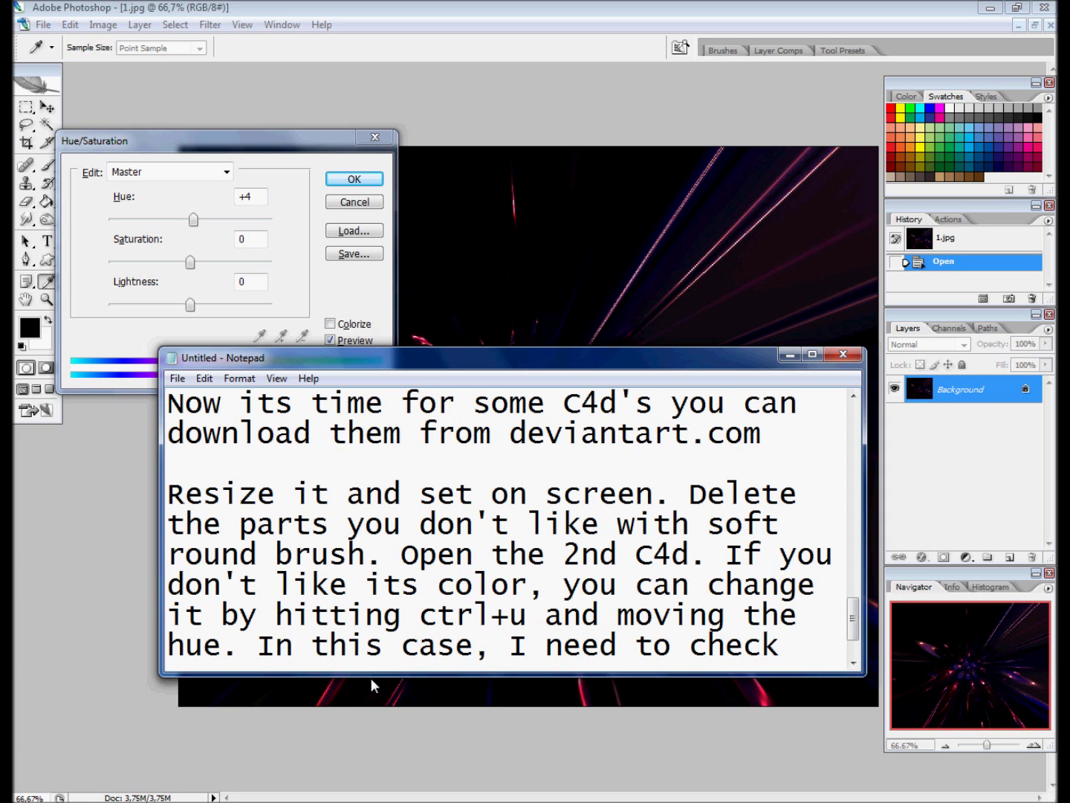
{"action": "type", "text": "colorize"}
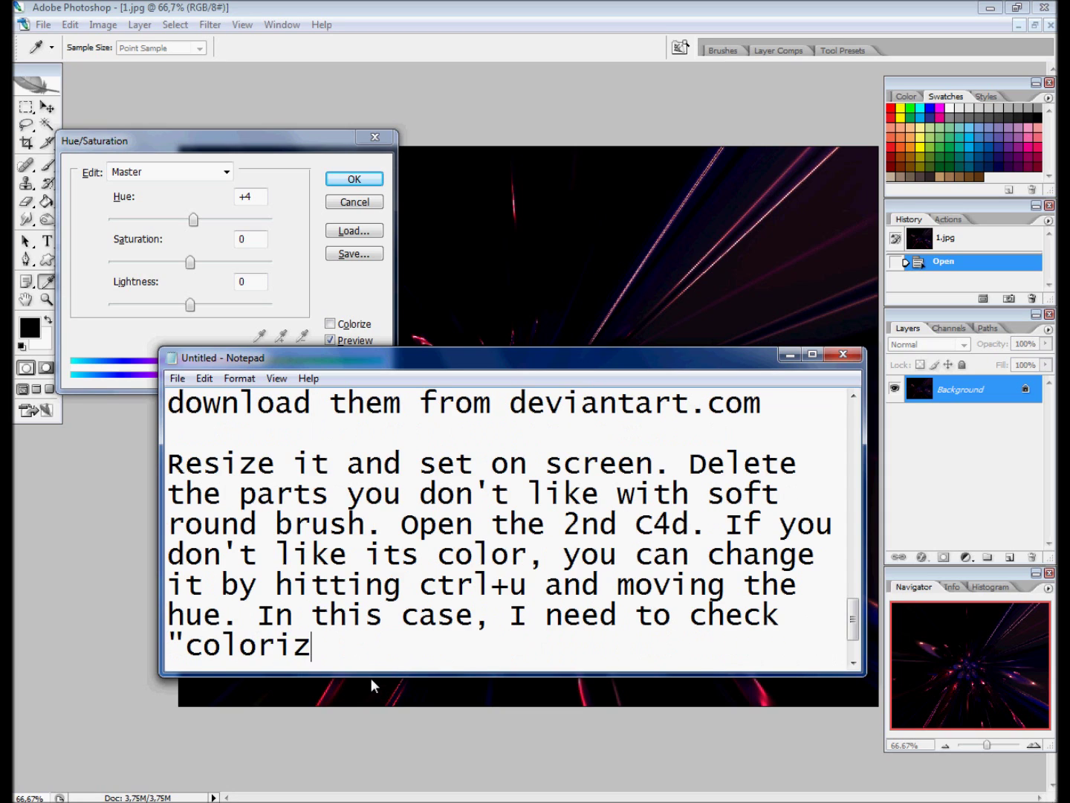
{"action": "left_click", "coordinate": [790, 354]}
Step: Colorize 1.jpg to an orange-brown tint with about 50 saturation and apply it
{"action": "left_click", "coordinate": [329, 324]}
{"action": "left_click_drag", "start_coordinate": [149, 262], "coordinate": [206, 261]}
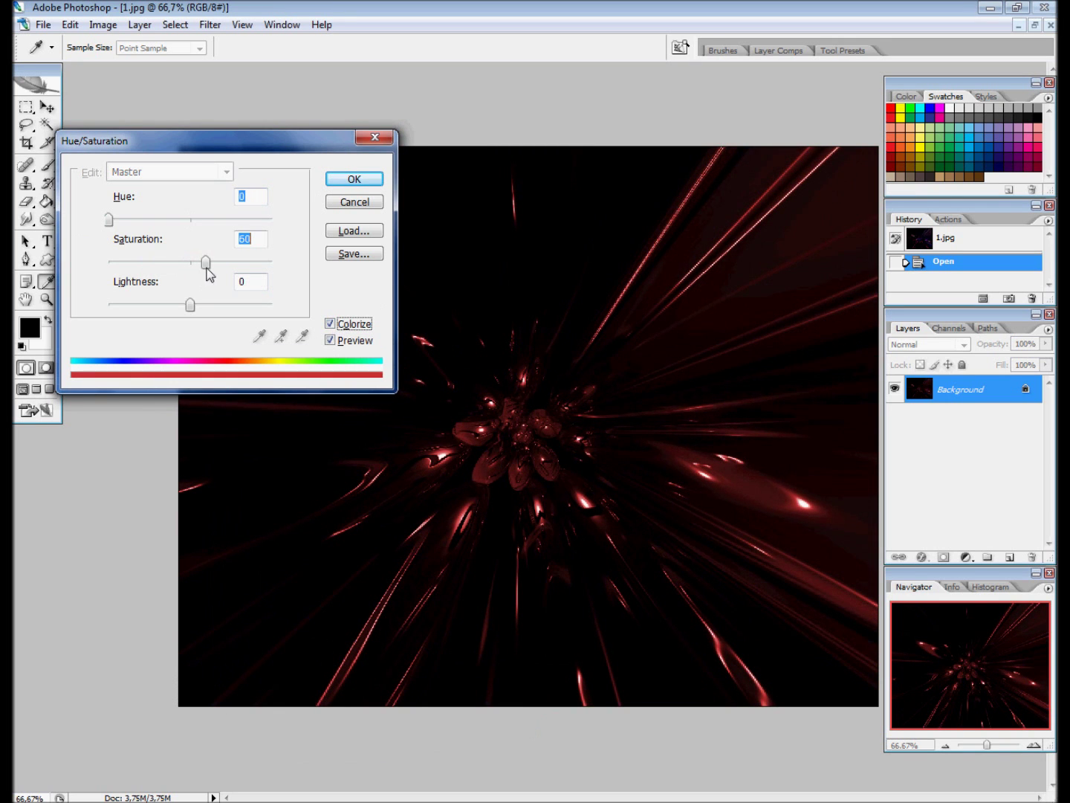
{"action": "mouse_move", "coordinate": [110, 220]}
{"action": "left_mouse_down"}
{"action": "mouse_move", "coordinate": [241, 219]}
{"action": "mouse_move", "coordinate": [119, 218]}
{"action": "left_mouse_up"}
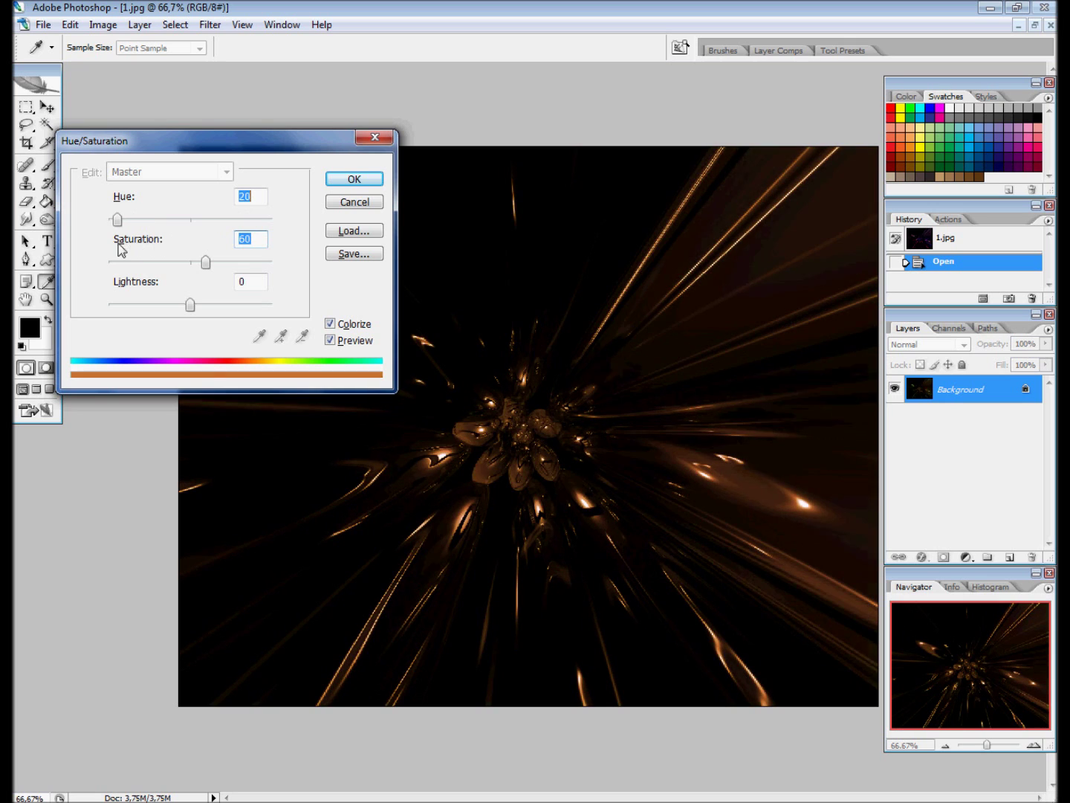
{"action": "left_click_drag", "start_coordinate": [206, 261], "coordinate": [239, 261]}
{"action": "left_click_drag", "start_coordinate": [119, 219], "coordinate": [112, 220]}
{"action": "left_click", "coordinate": [357, 179]}
{"action": "left_click", "coordinate": [1033, 24]}
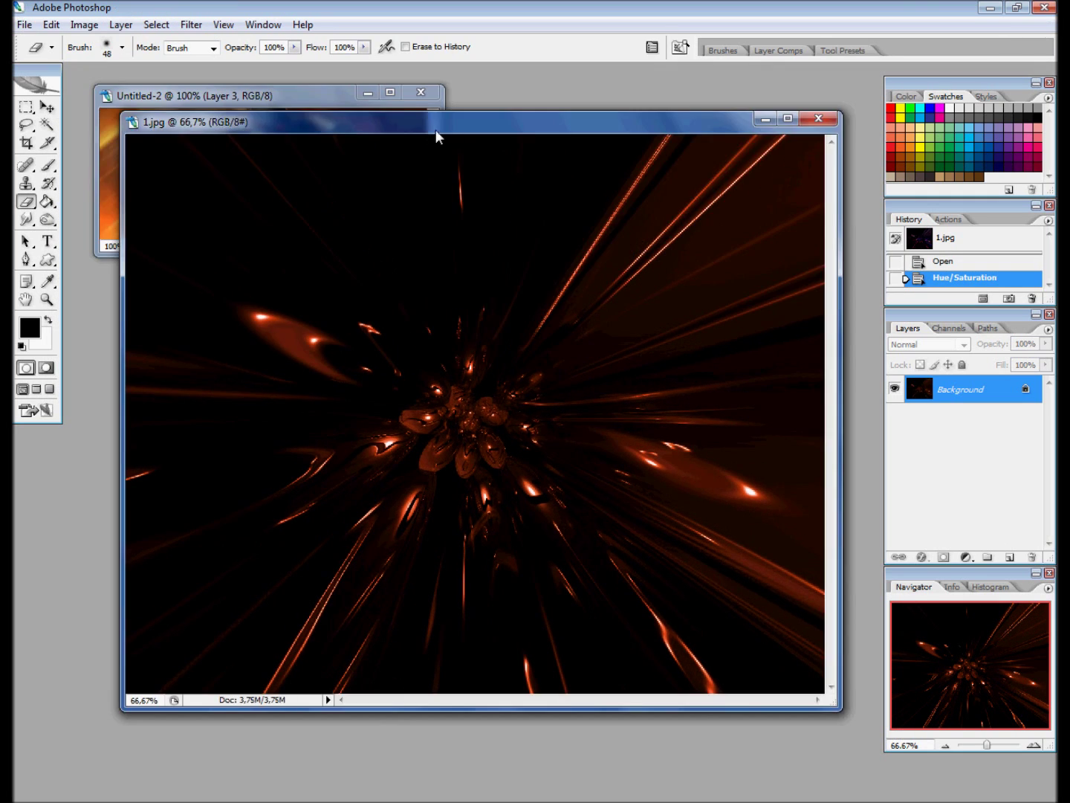
Step: Copy 1.jpg into the banner as Layer 4 and close 1.jpg without saving
{"action": "left_click_drag", "start_coordinate": [435, 119], "coordinate": [473, 244]}
{"action": "key", "text": "v"}
{"action": "left_click_drag", "start_coordinate": [475, 312], "coordinate": [344, 191]}
{"action": "left_click", "coordinate": [856, 240]}
{"action": "left_click", "coordinate": [562, 324]}
{"action": "left_click", "coordinate": [391, 92]}
Step: Set Layer 4 to Screen blending and note 'Set this on screen to'
{"action": "left_click", "coordinate": [929, 345]}
{"action": "left_click", "coordinate": [919, 479]}
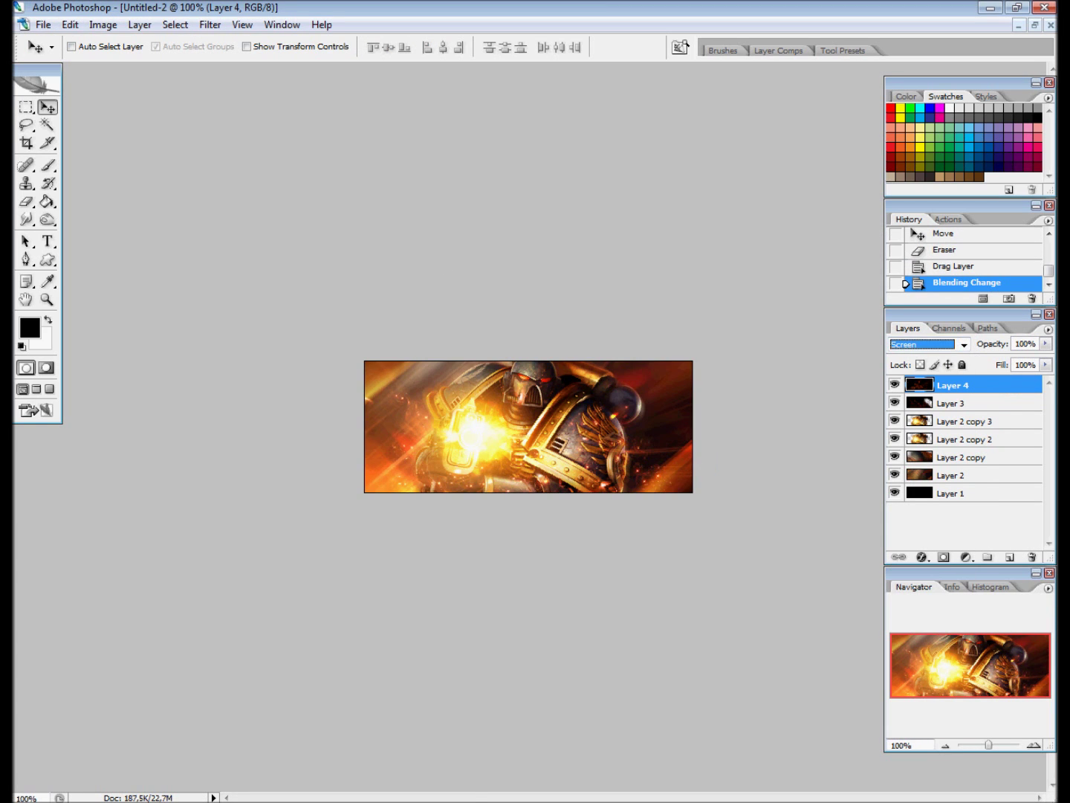
{"action": "key", "text": "alt+Tab"}
{"action": "type", "text": "Set this on screen to"}
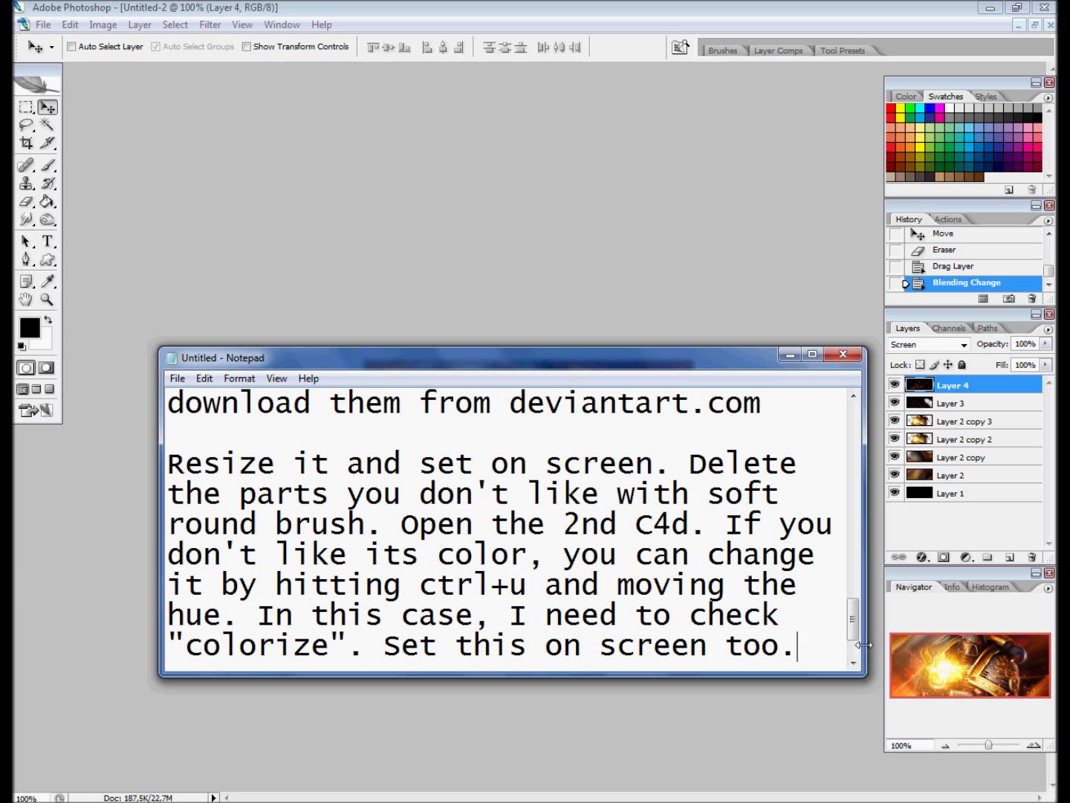
{"action": "left_click", "coordinate": [790, 355]}
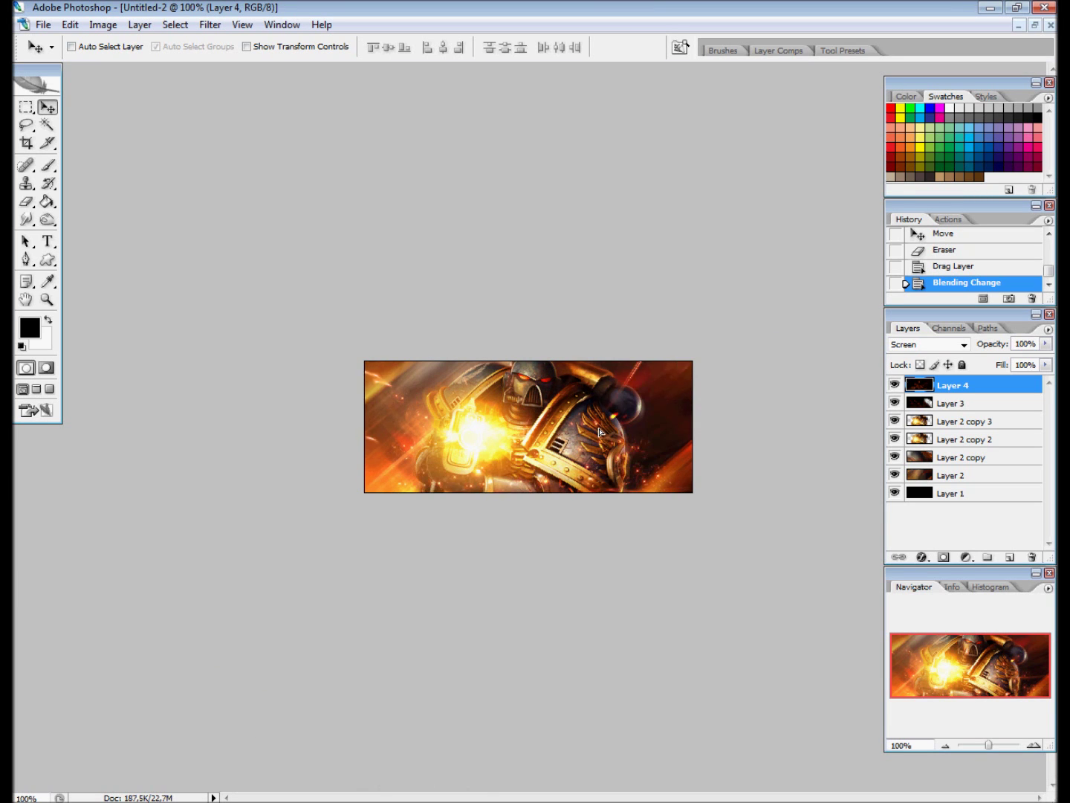
Step: Move Layer 4 across the banner and scale it down to about 59%
{"action": "left_click_drag", "start_coordinate": [589, 391], "coordinate": [614, 411]}
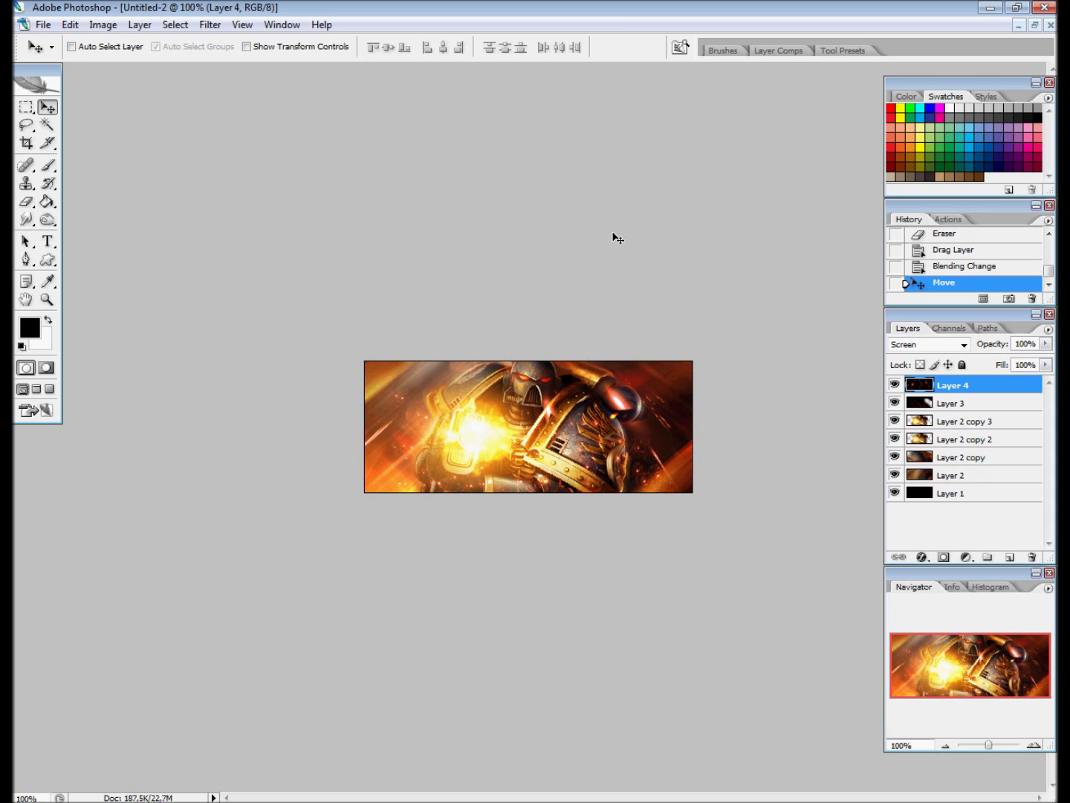
{"action": "key", "text": "ctrl+t"}
{"action": "mouse_move", "coordinate": [405, 281]}
{"action": "left_mouse_down"}
{"action": "mouse_move", "coordinate": [582, 440]}
{"action": "mouse_move", "coordinate": [454, 260]}
{"action": "mouse_move", "coordinate": [358, 189]}
{"action": "mouse_move", "coordinate": [370, 157]}
{"action": "mouse_move", "coordinate": [338, 313]}
{"action": "left_mouse_up"}
Step: Confirm Layer 4's resize and note 'Delete the parts you don't like'
{"action": "key", "text": "Return"}
{"action": "key", "text": "alt+Tab"}
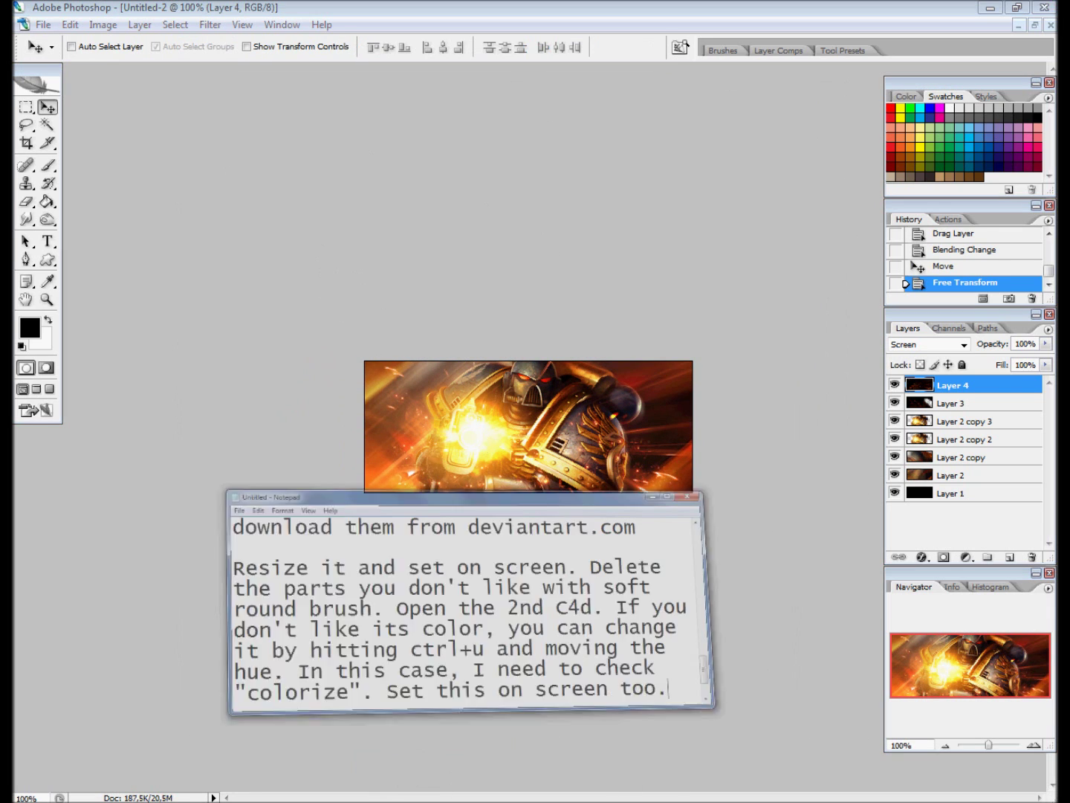
{"action": "key", "text": "Return"}
{"action": "type", "text": "Delete the pa"}
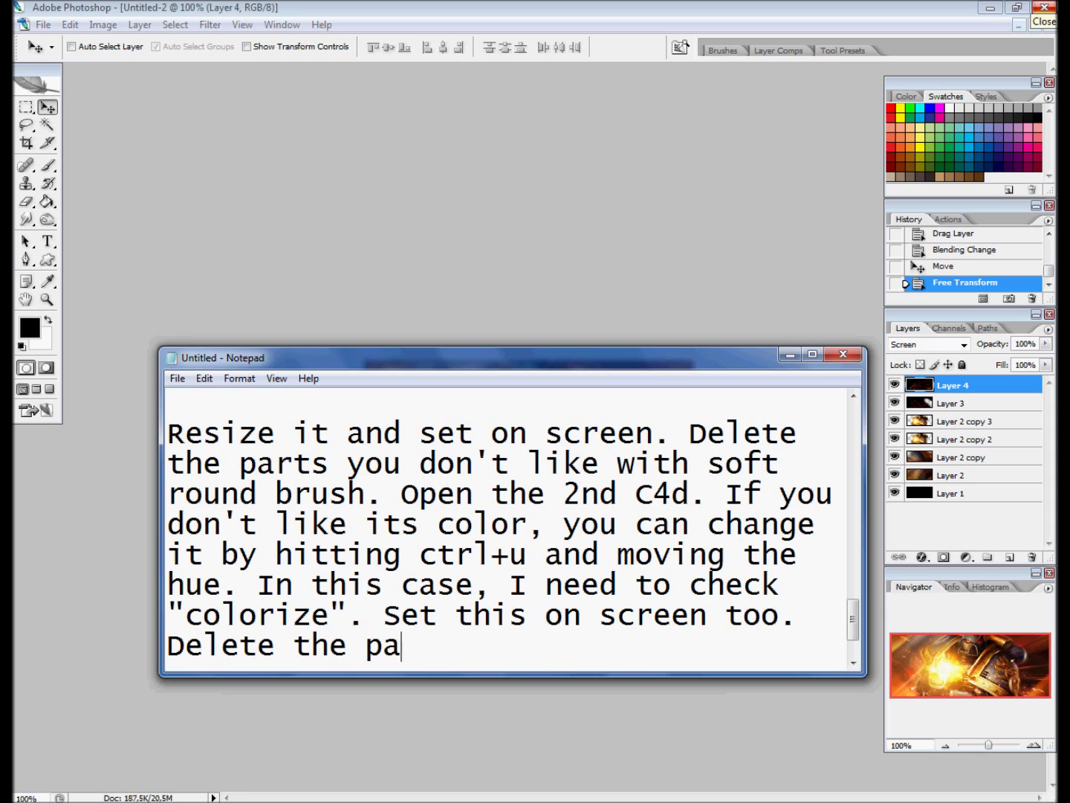
{"action": "type", "text": "rts you don't like"}
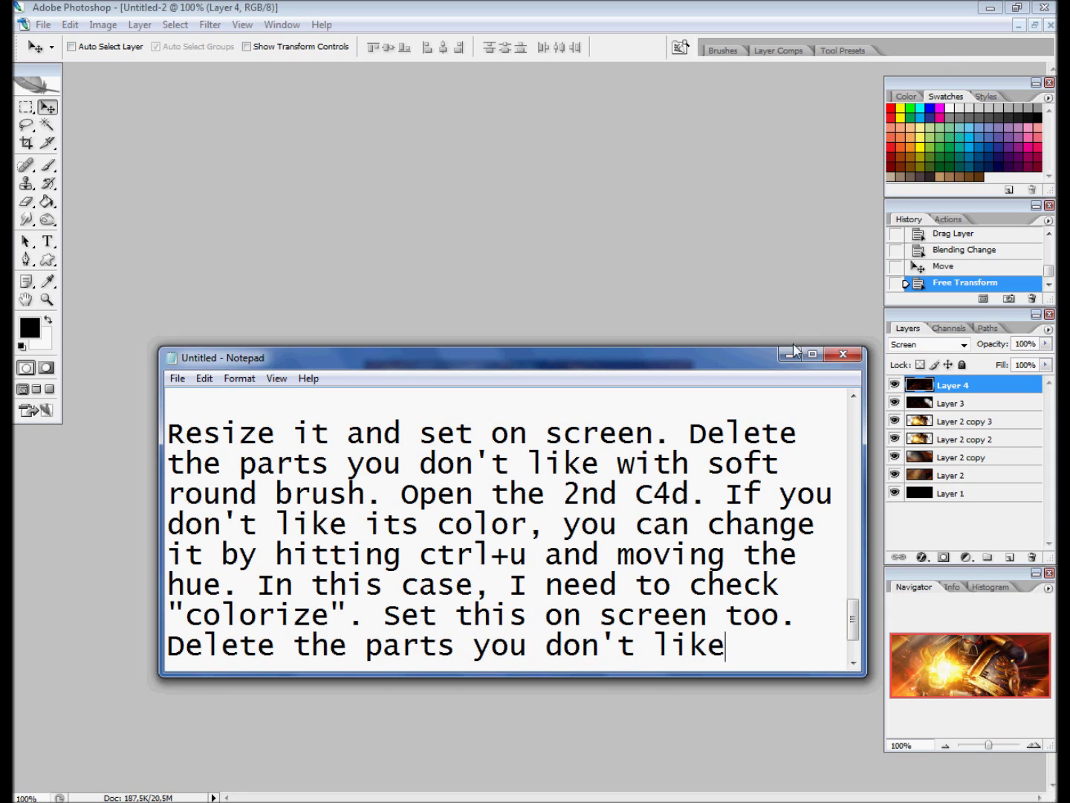
{"action": "left_click", "coordinate": [790, 355]}
Step: Erase unwanted parts of Layer 4 across the banner and near its right edge
{"action": "key", "text": "e"}
{"action": "left_click_drag", "start_coordinate": [527, 379], "coordinate": [558, 364]}
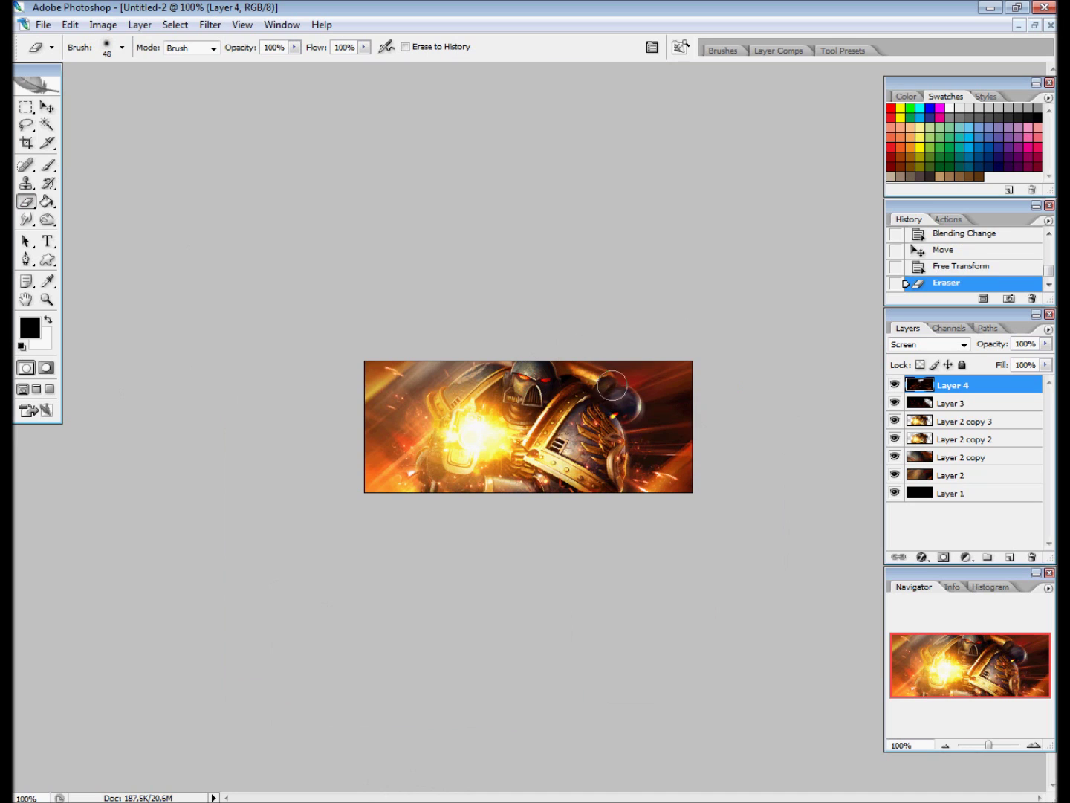
{"action": "left_click_drag", "start_coordinate": [624, 401], "coordinate": [589, 484]}
{"action": "left_click_drag", "start_coordinate": [438, 421], "coordinate": [499, 384]}
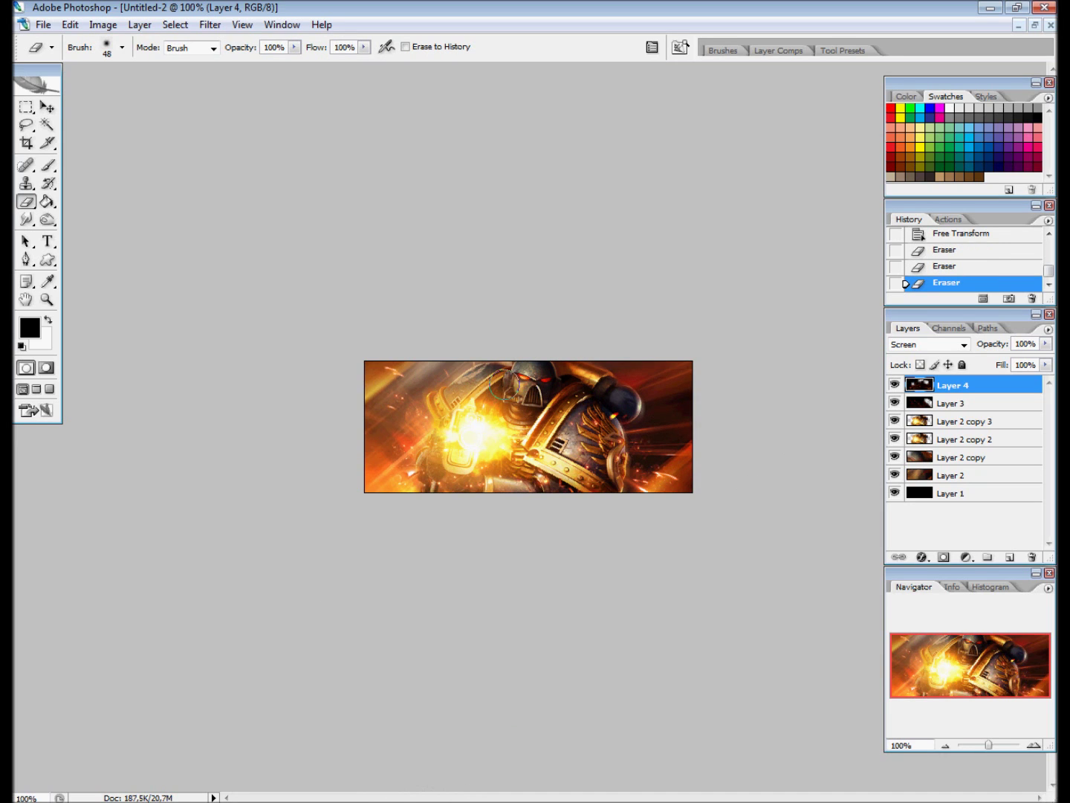
{"action": "left_click_drag", "start_coordinate": [642, 433], "coordinate": [692, 437]}
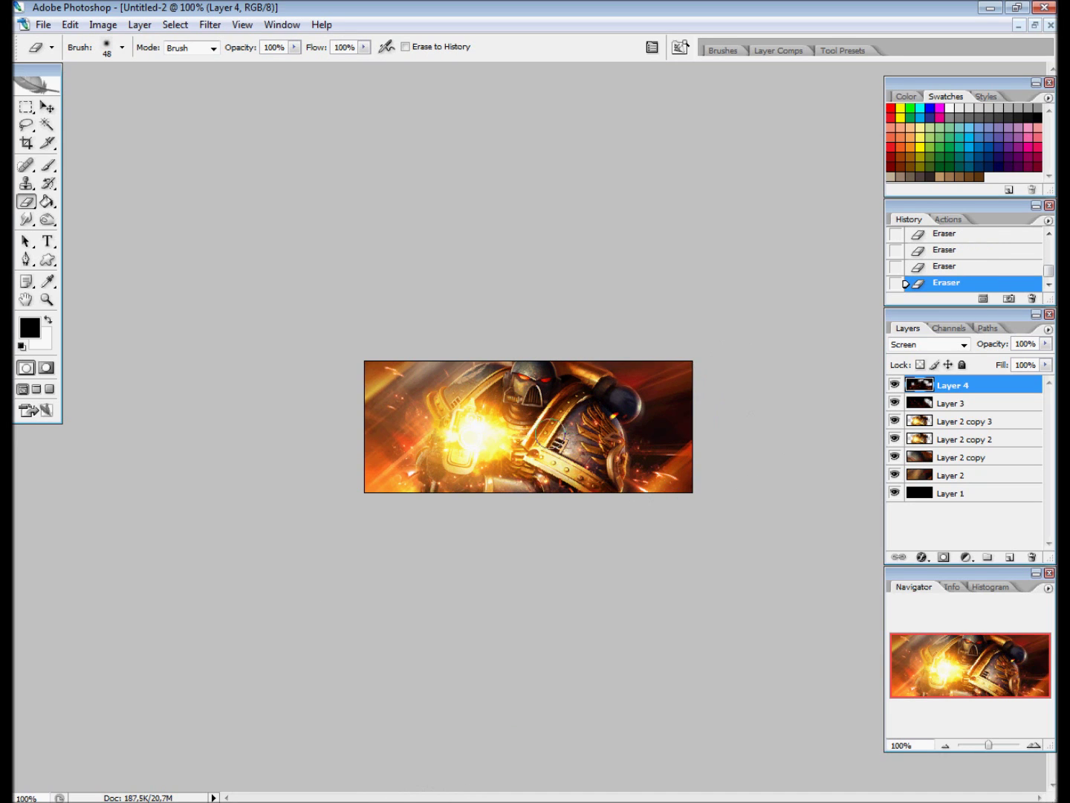
Step: Note that C4d work is done and a black and white gradient map comes next
{"action": "key", "text": "alt+Tab"}
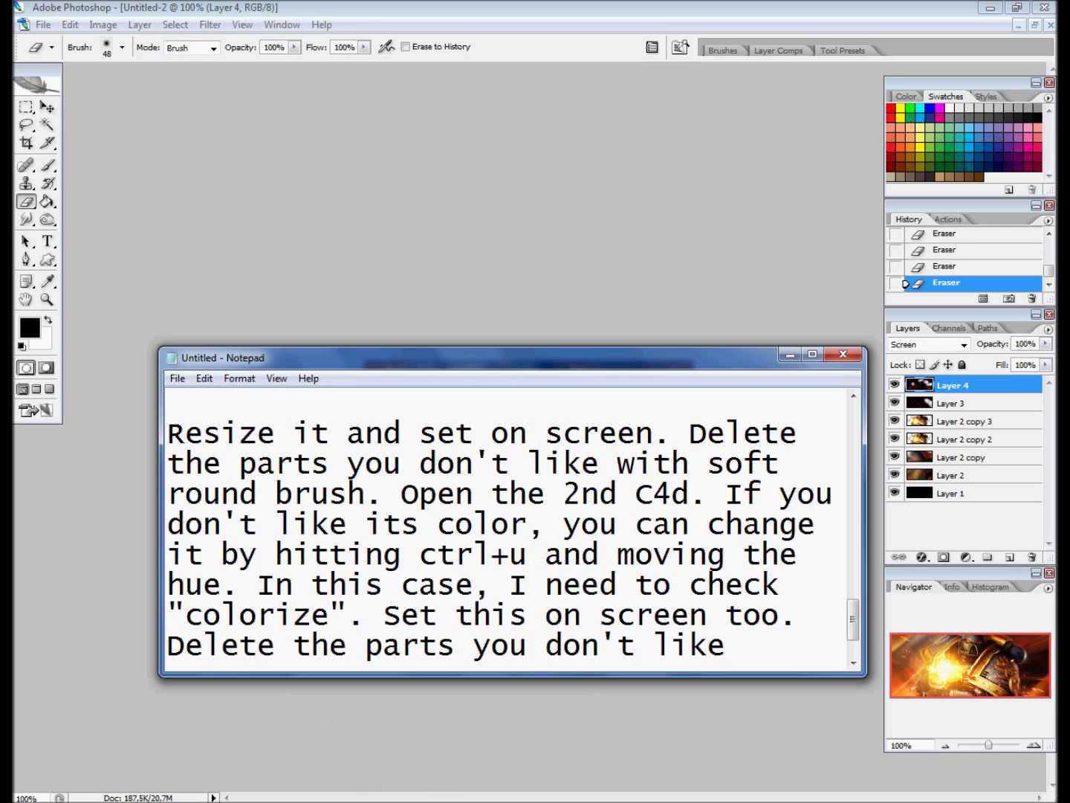
{"action": "key", "text": "Return"}
{"action": "key", "text": "Return"}
{"action": "key", "text": "BackSpace"}
{"action": "type", "text": "We are done with C4d's"}
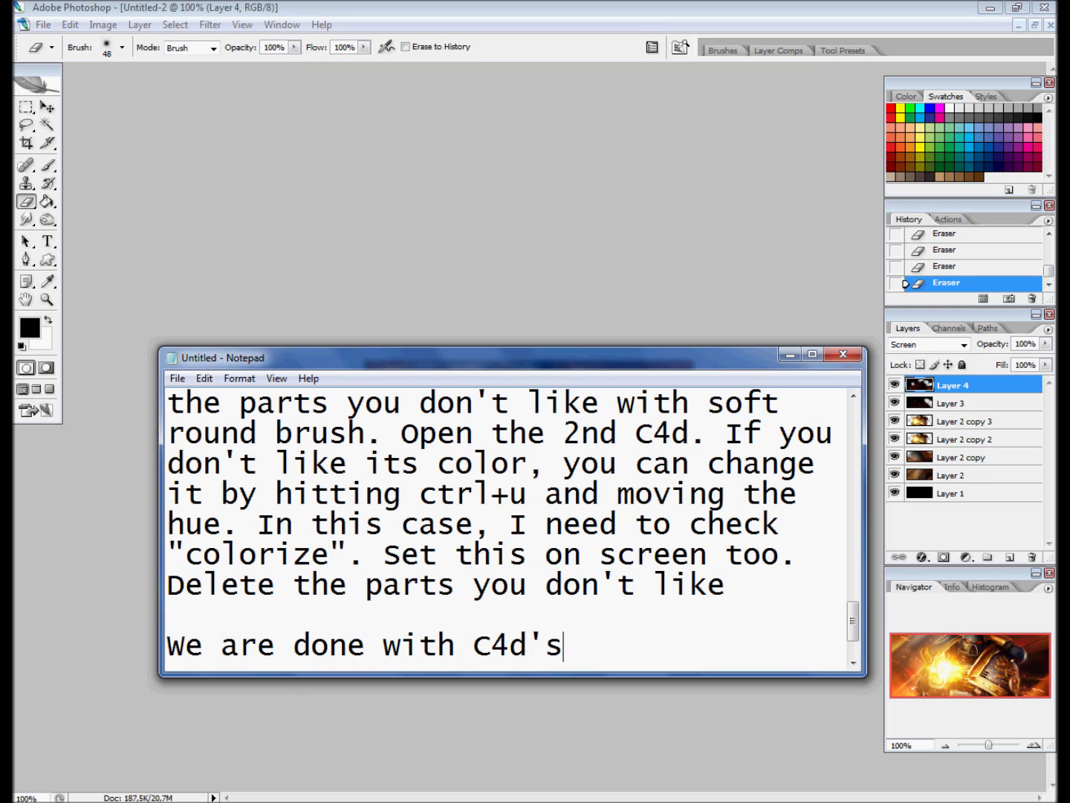
{"action": "type", "text": " now it's time for adjustment layers. Cl"}
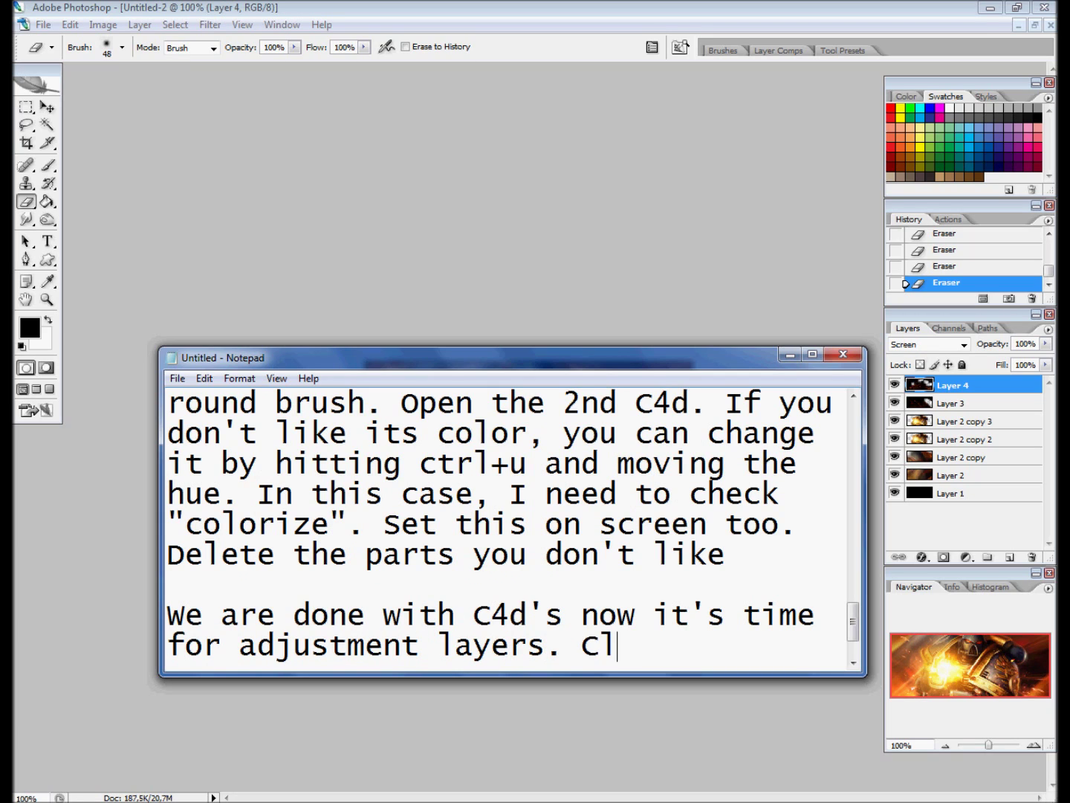
{"action": "type", "text": "ick that half"}
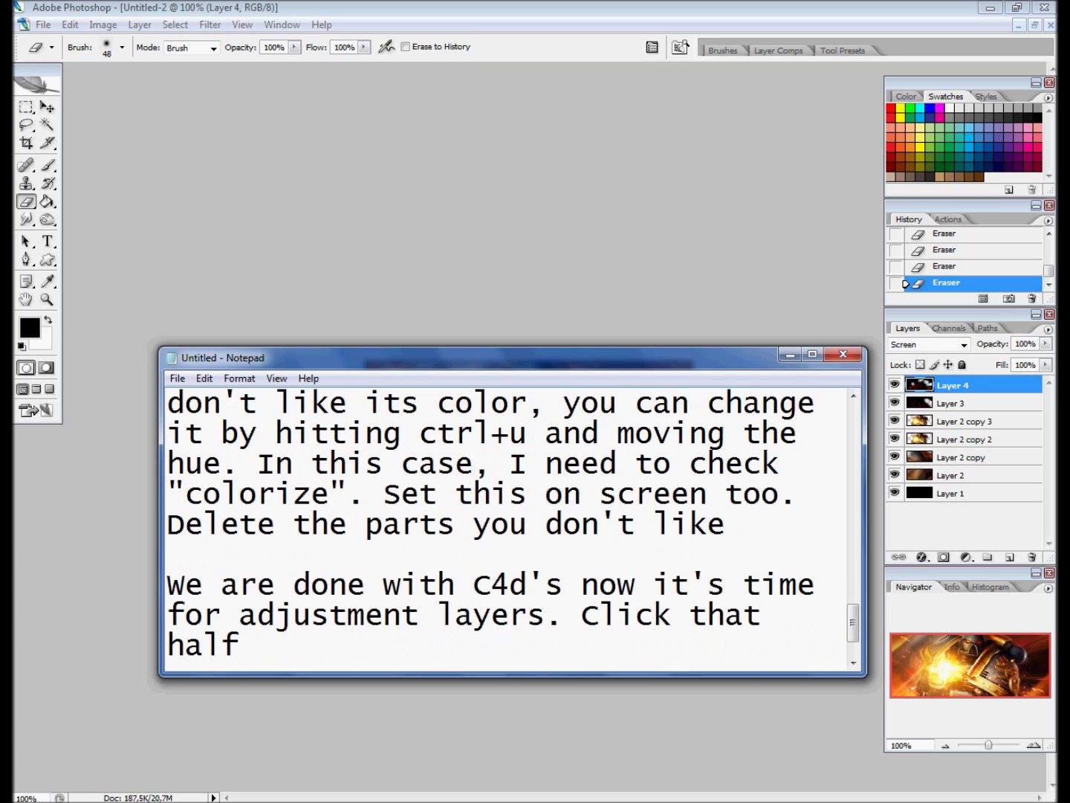
{"action": "type", "text": " black and ha"}
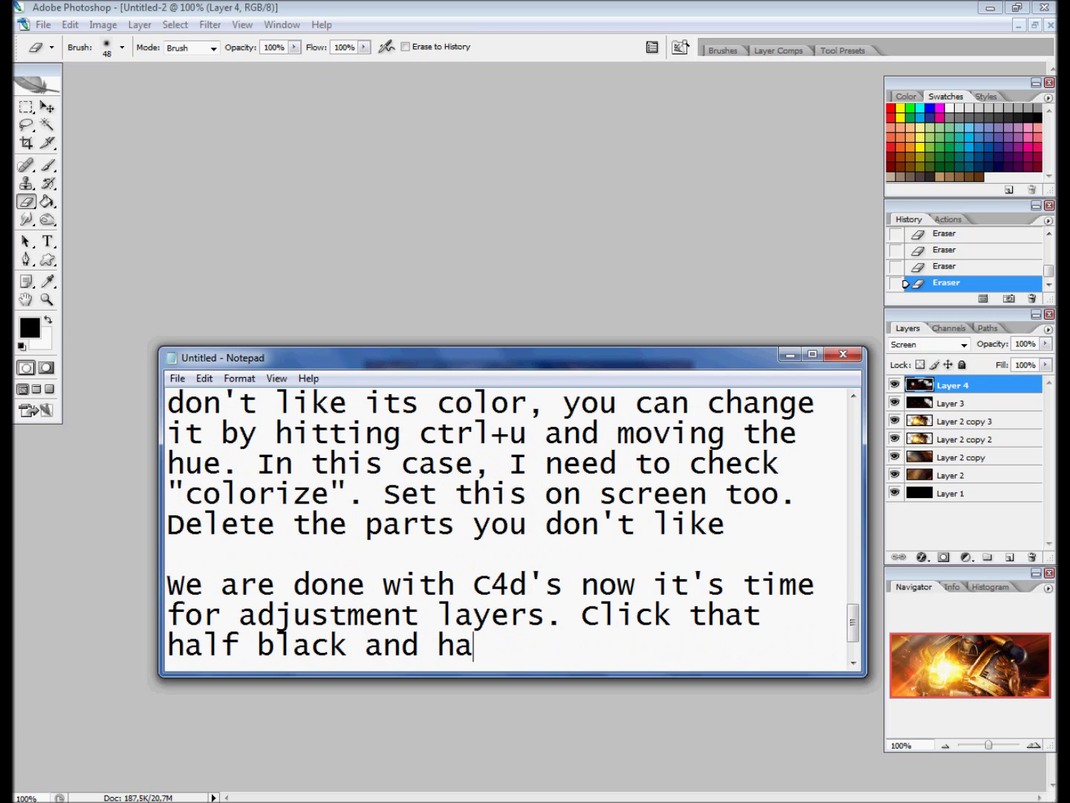
{"action": "type", "text": "lf whit"}
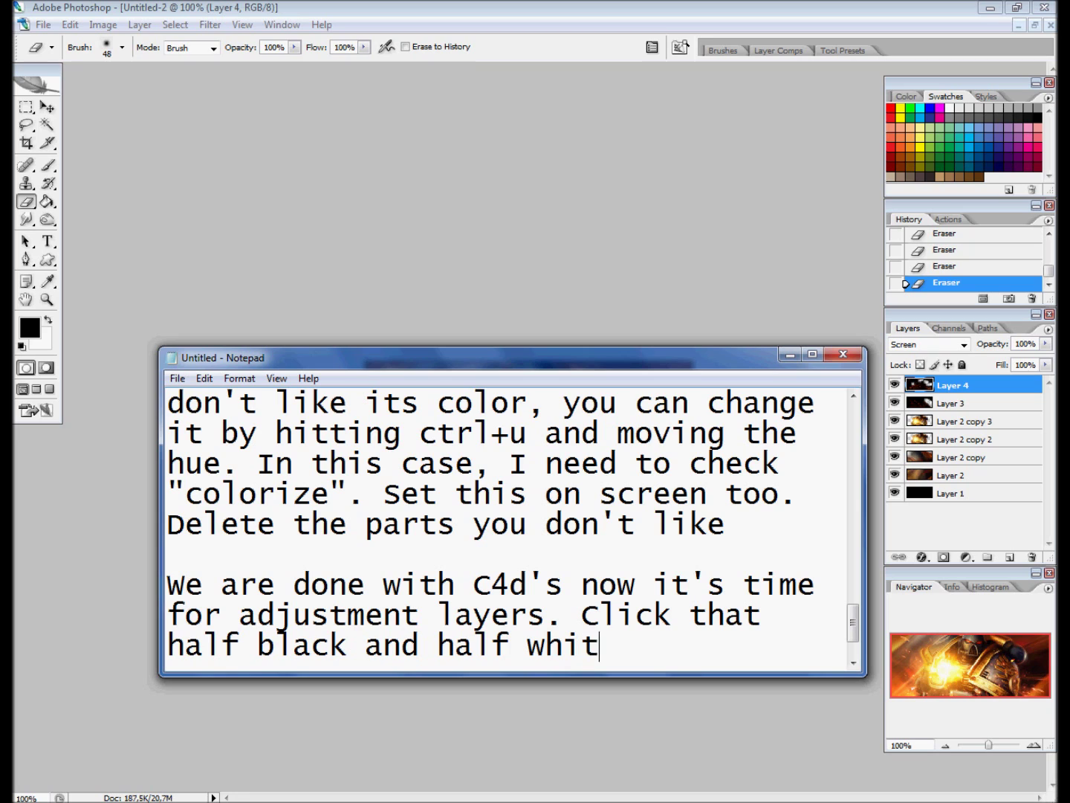
{"action": "type", "text": "e circle then select gradient map"}
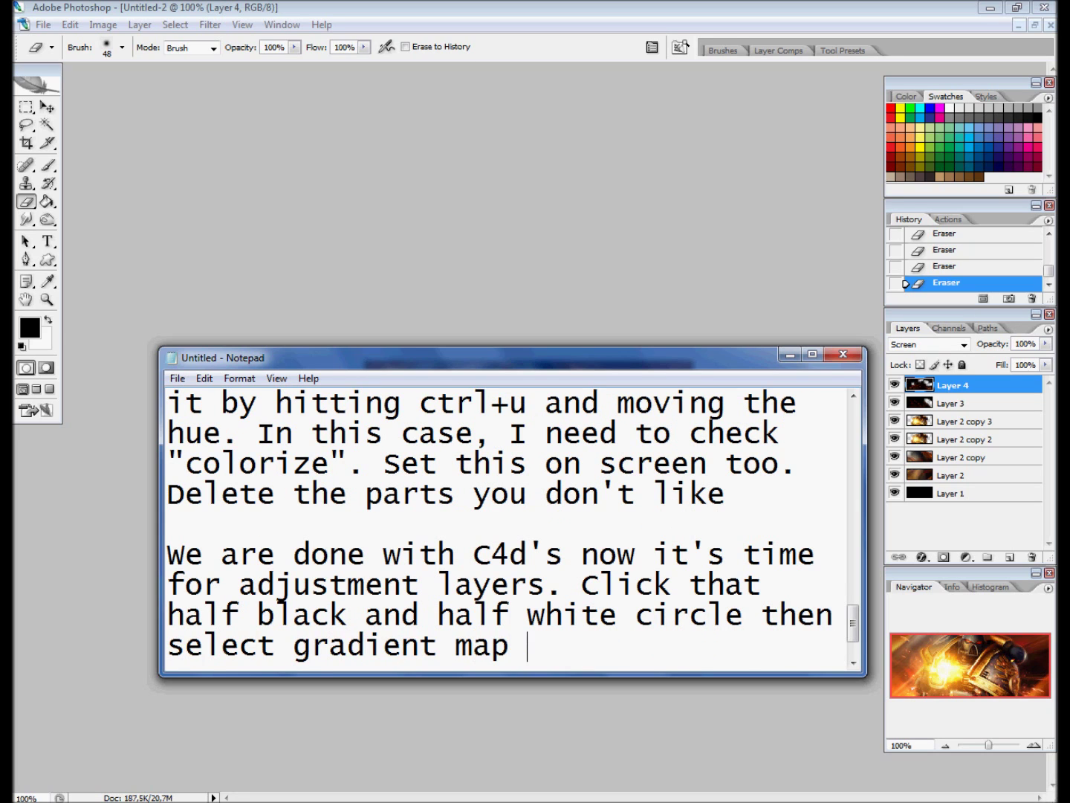
{"action": "type", "text": " and chose the black and white one."}
Step: Add a black-to-white Gradient Map adjustment layer
{"action": "left_click", "coordinate": [790, 354]}
{"action": "left_click", "coordinate": [965, 556]}
{"action": "left_click", "coordinate": [954, 467]}
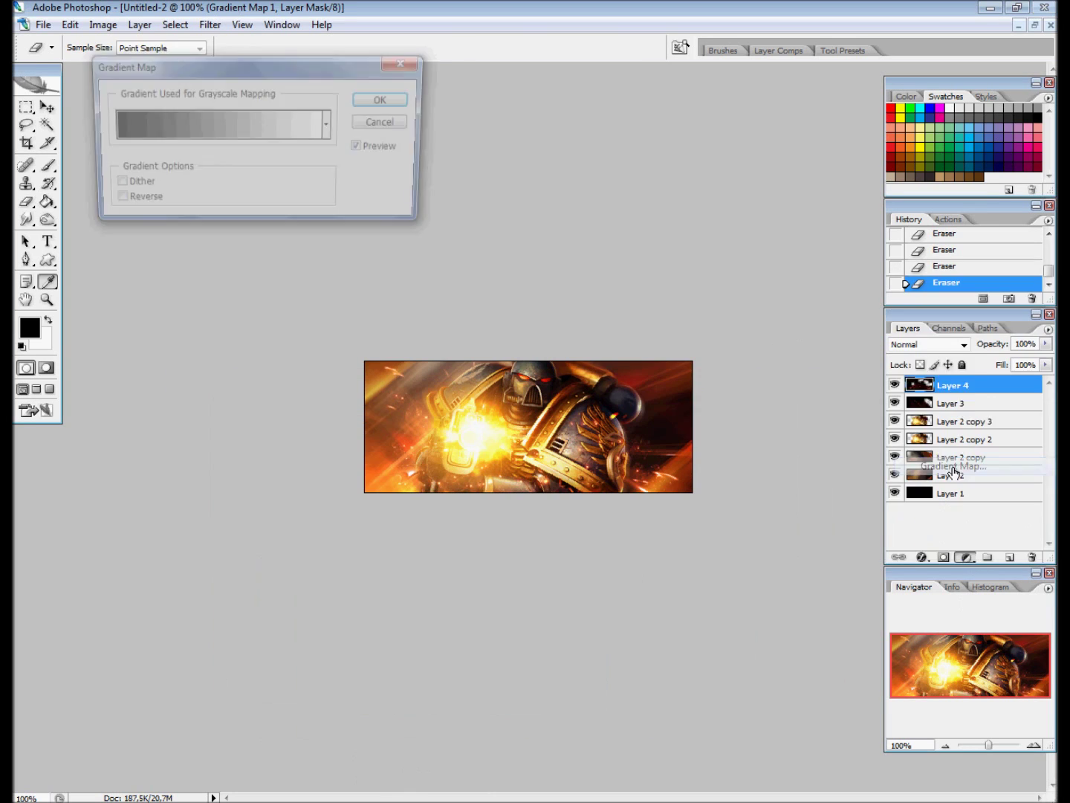
{"action": "left_click", "coordinate": [284, 124]}
{"action": "left_click", "coordinate": [939, 238]}
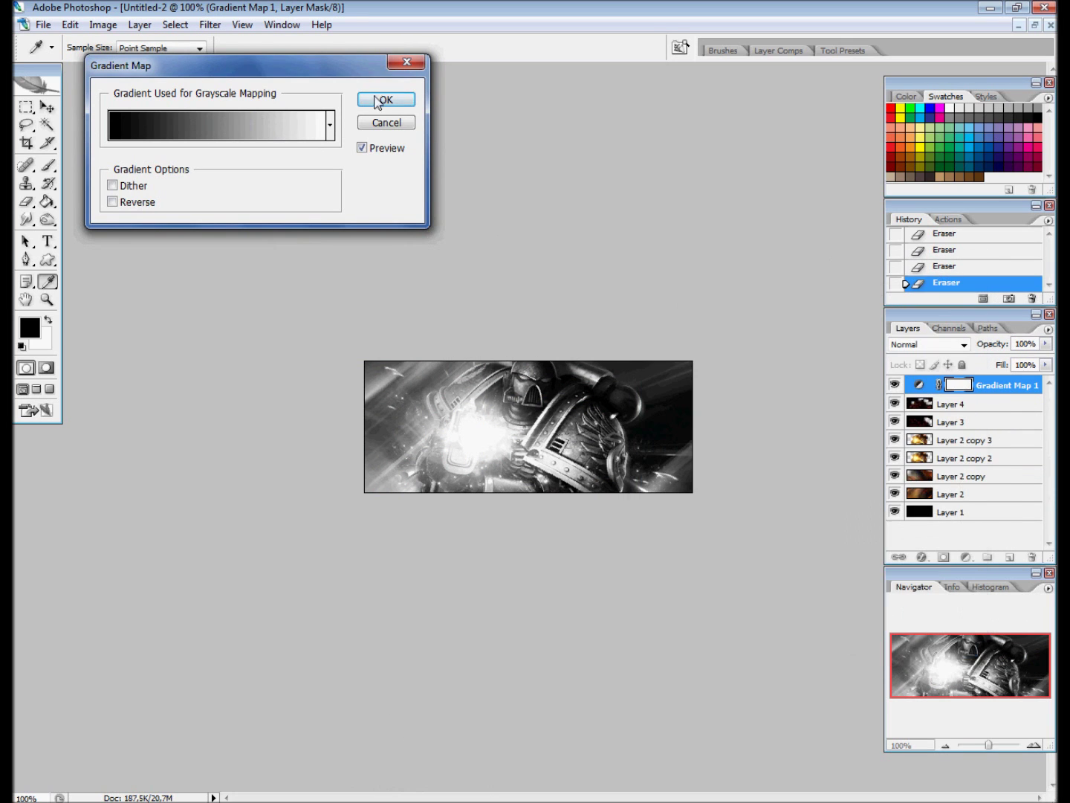
{"action": "left_click", "coordinate": [385, 100]}
Step: Blend the gradient map in Soft Light at 80% opacity, noting the step
{"action": "left_click", "coordinate": [927, 344]}
{"action": "left_click", "coordinate": [907, 542]}
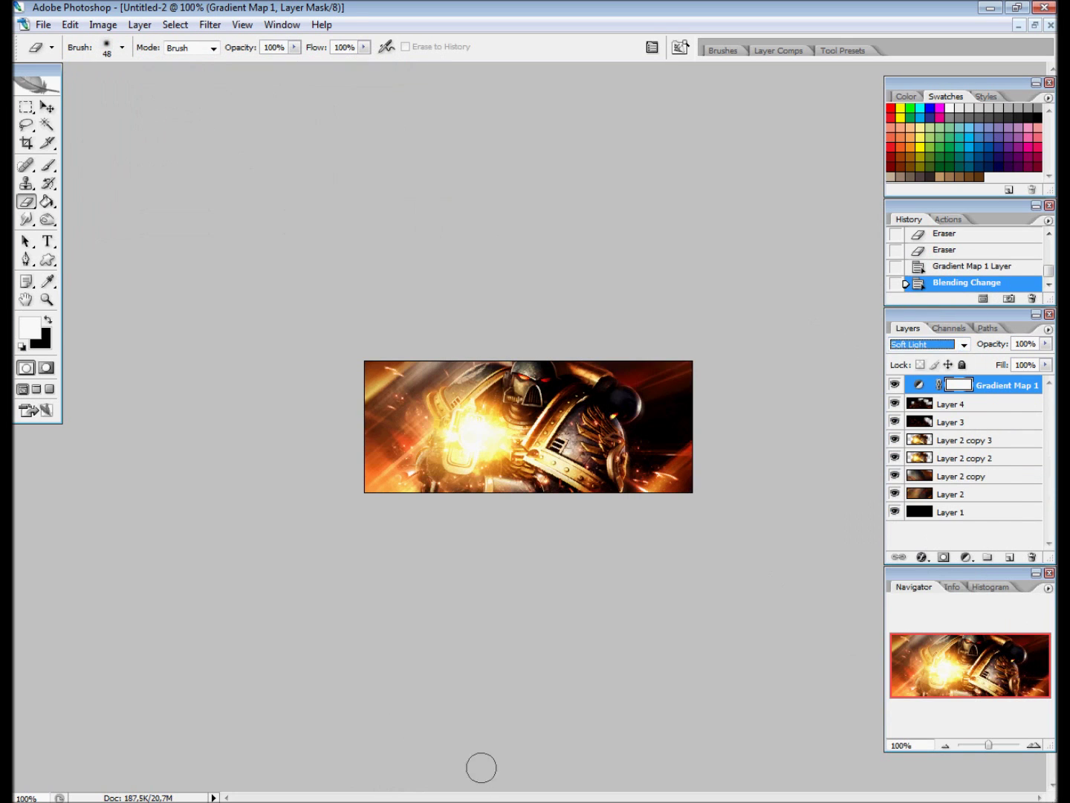
{"action": "key", "text": "alt+Tab"}
{"action": "type", "text": "Set it on soft light, lower"}
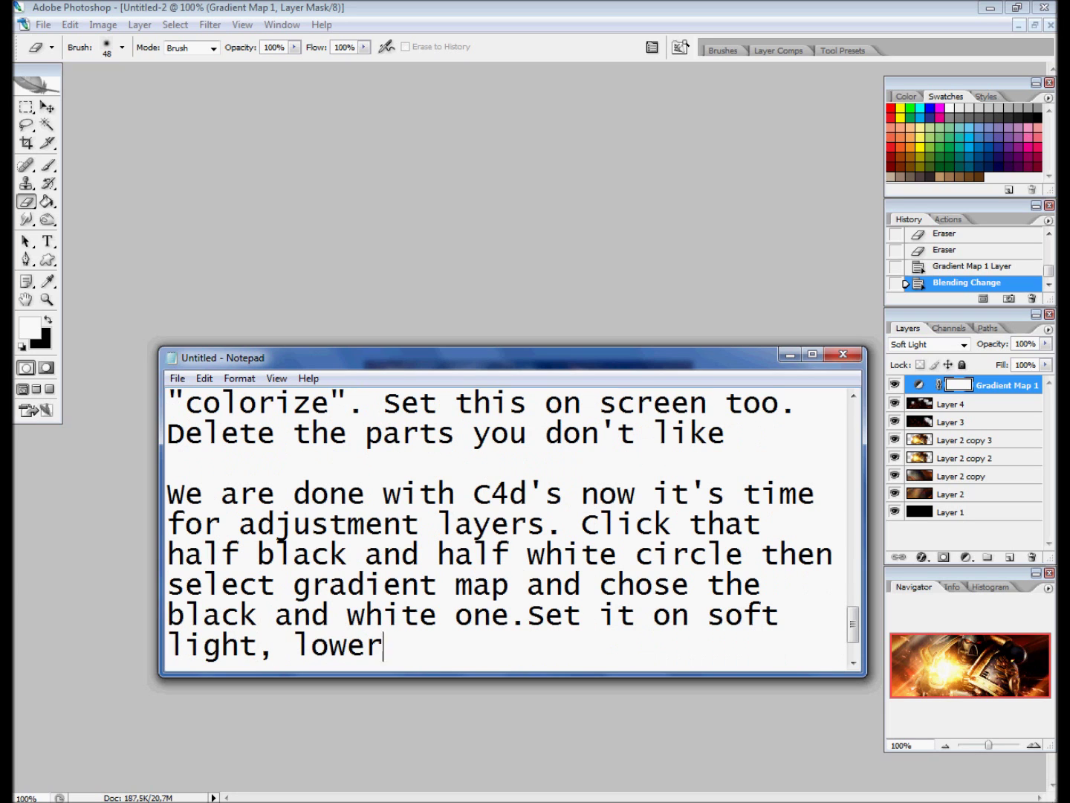
{"action": "type", "text": " the opacity, if nee"}
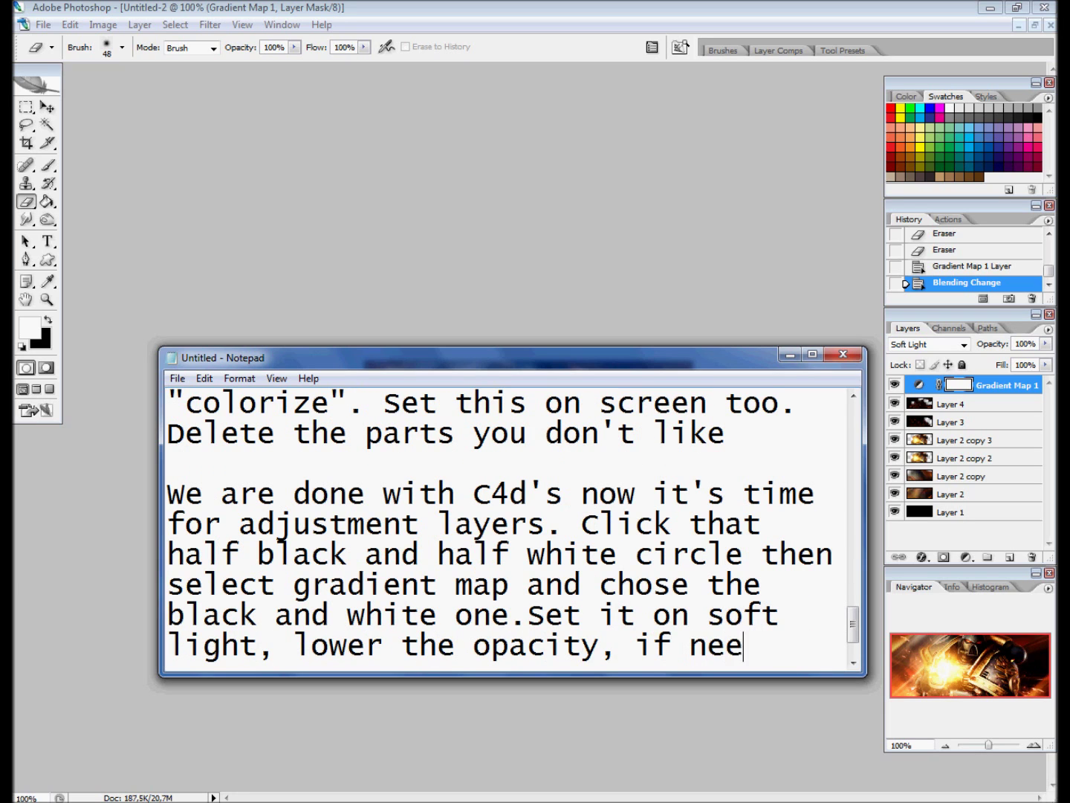
{"action": "type", "text": "ded"}
{"action": "left_click", "coordinate": [789, 355]}
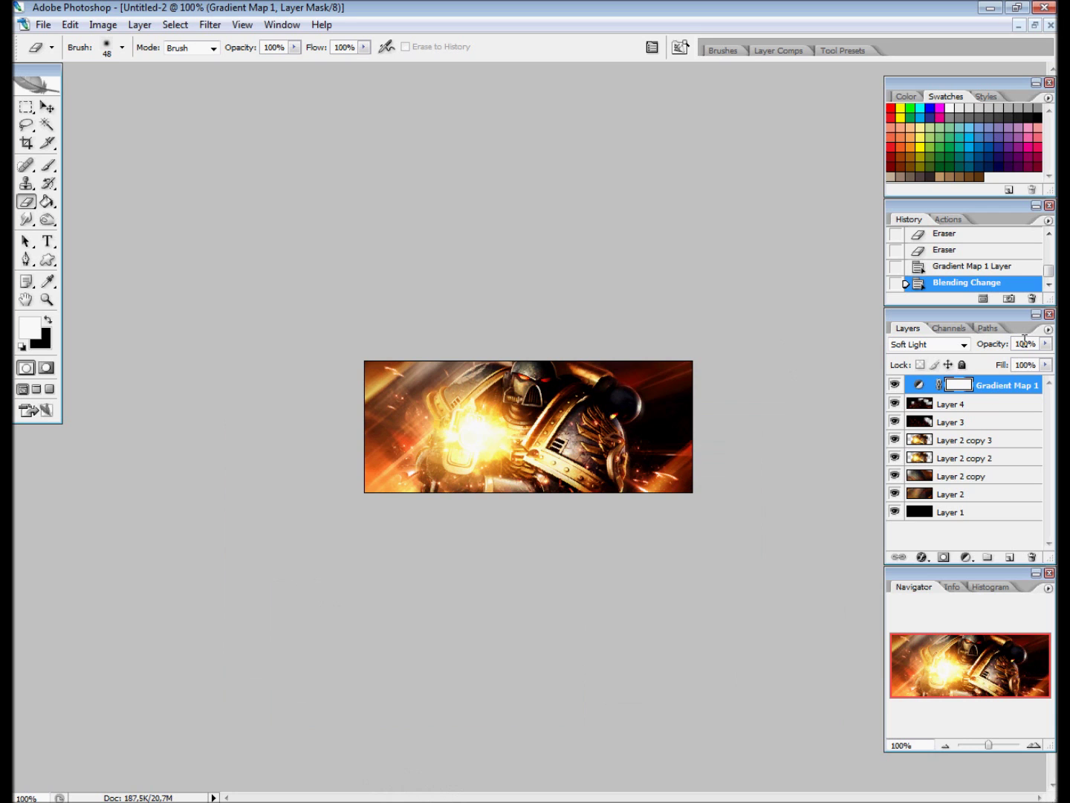
{"action": "type", "text": "8"}
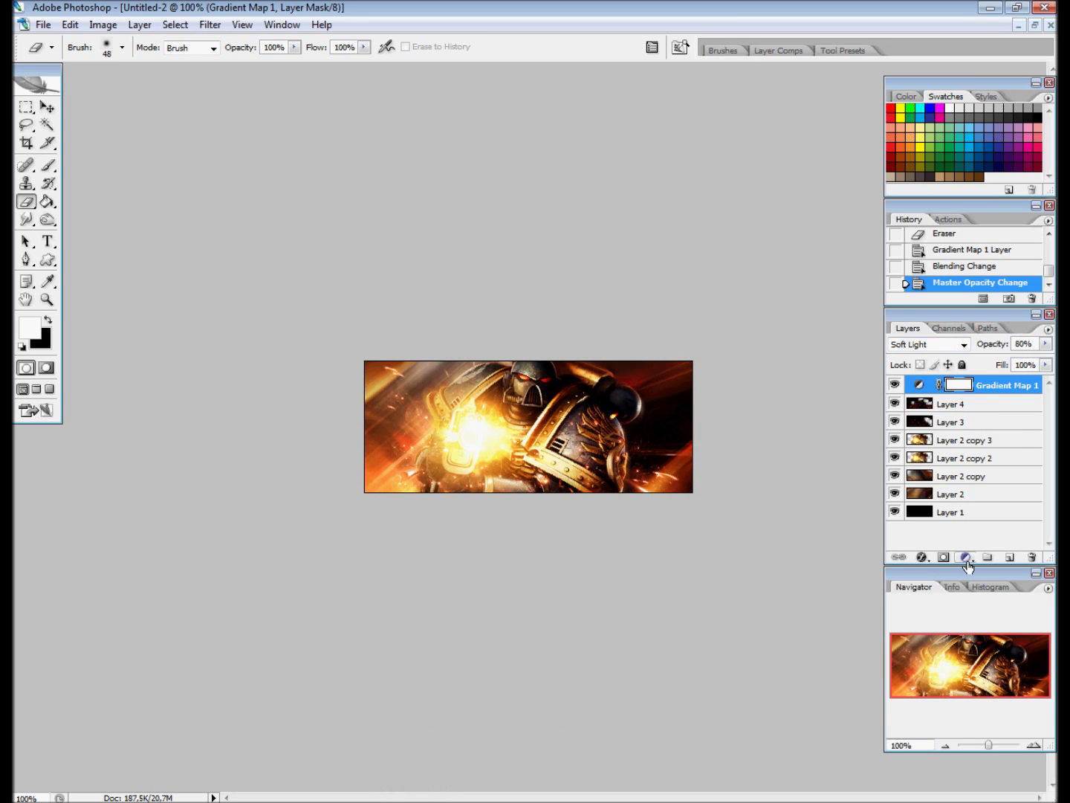
Step: Add a second Gradient Map and note 'Next gradient map will be orange-purple'
{"action": "left_click", "coordinate": [966, 558]}
{"action": "left_click", "coordinate": [959, 471]}
{"action": "key", "text": "alt+Tab"}
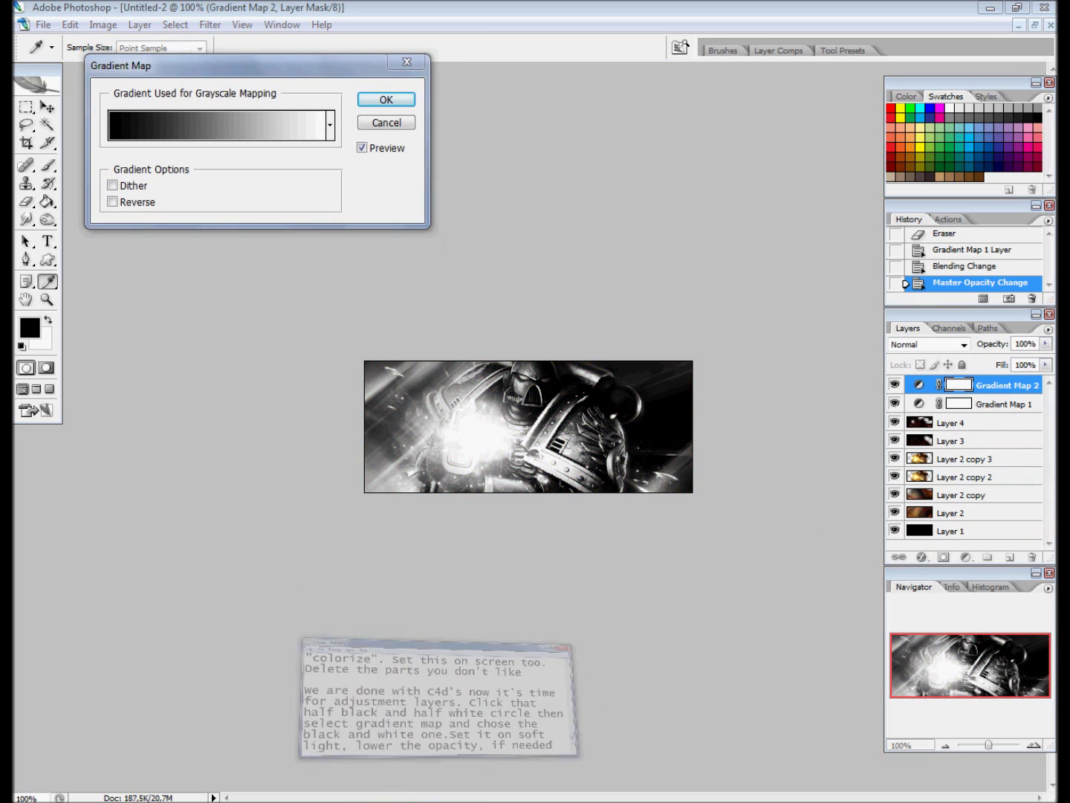
{"action": "key", "text": "Return"}
{"action": "type", "text": "Next gr"}
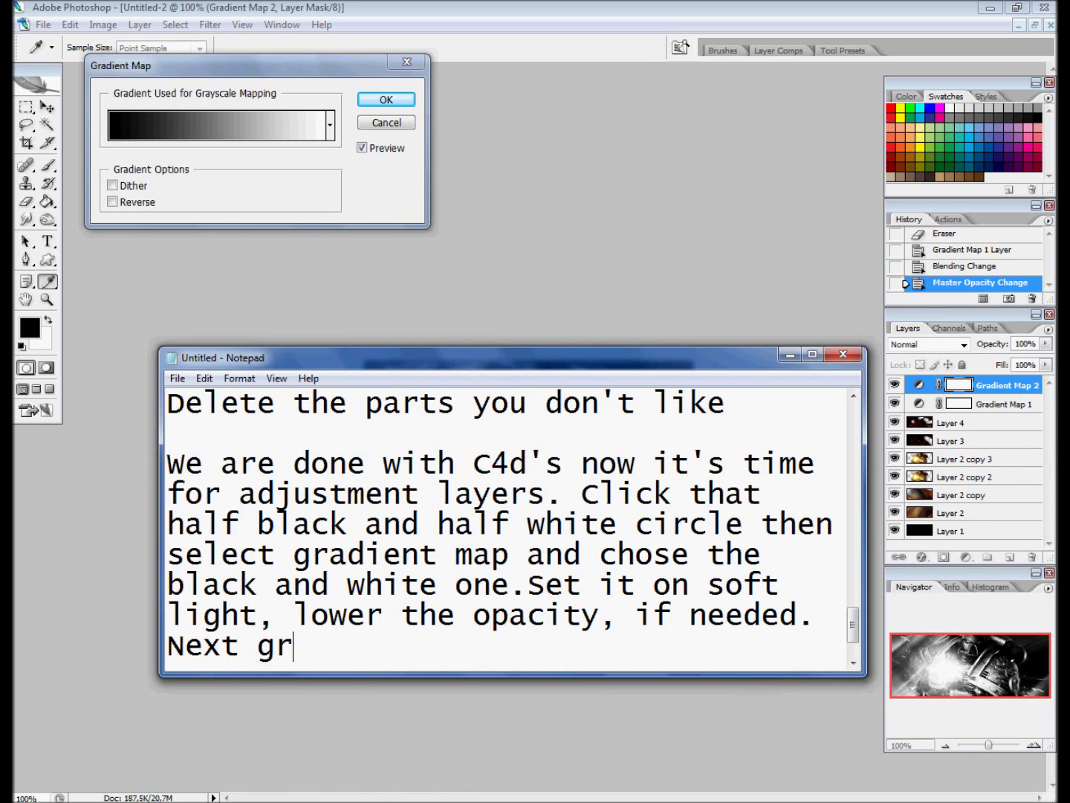
{"action": "type", "text": "adient map will be "}
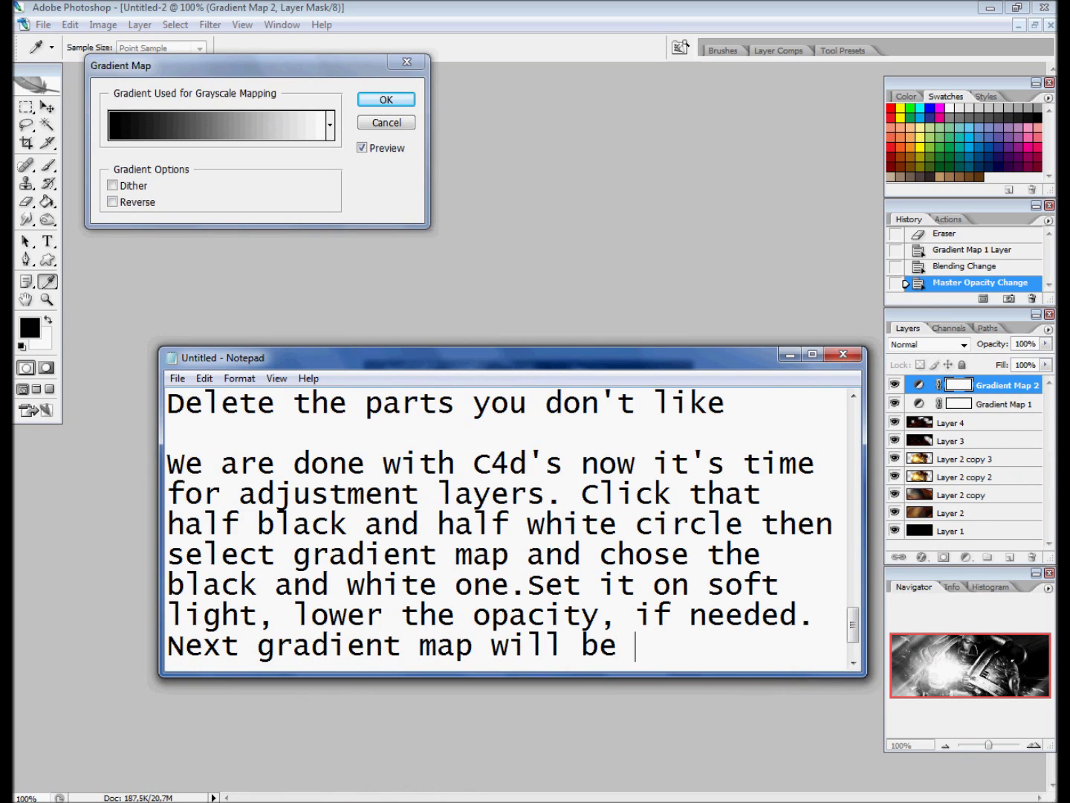
{"action": "type", "text": "orange-pu"}
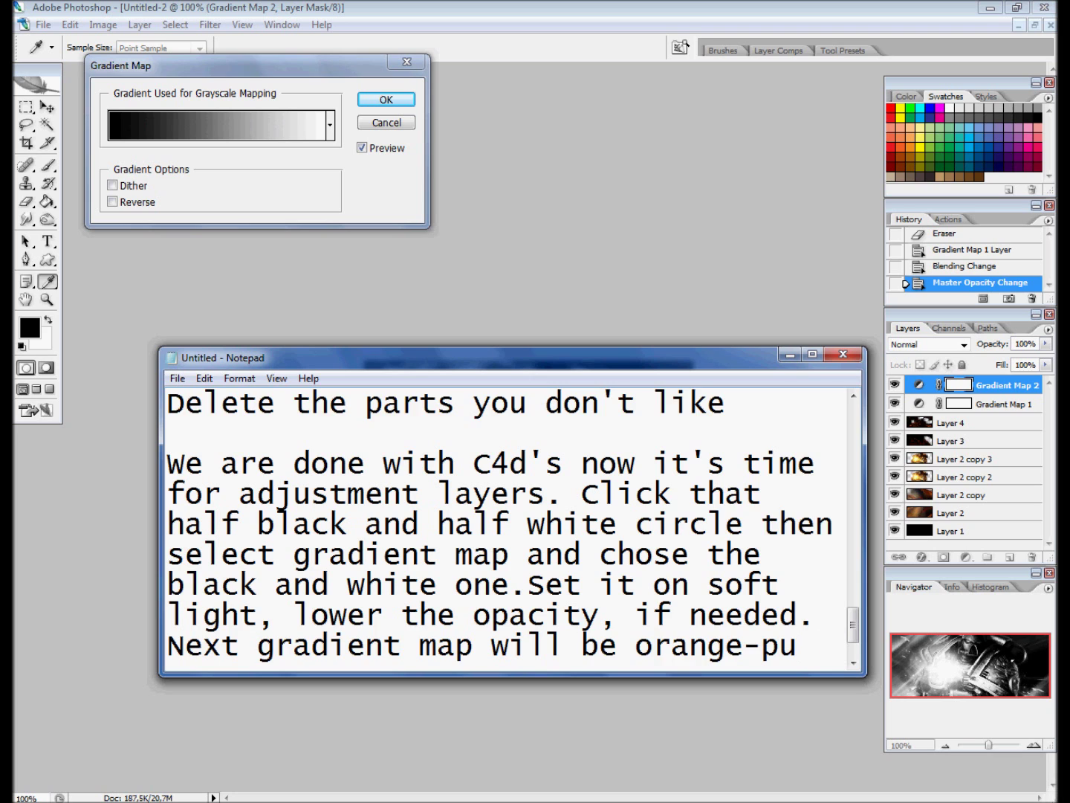
{"action": "type", "text": "rple"}
Step: Apply the Violet-Orange preset to the second gradient map
{"action": "left_click", "coordinate": [790, 356]}
{"action": "left_click", "coordinate": [215, 134]}
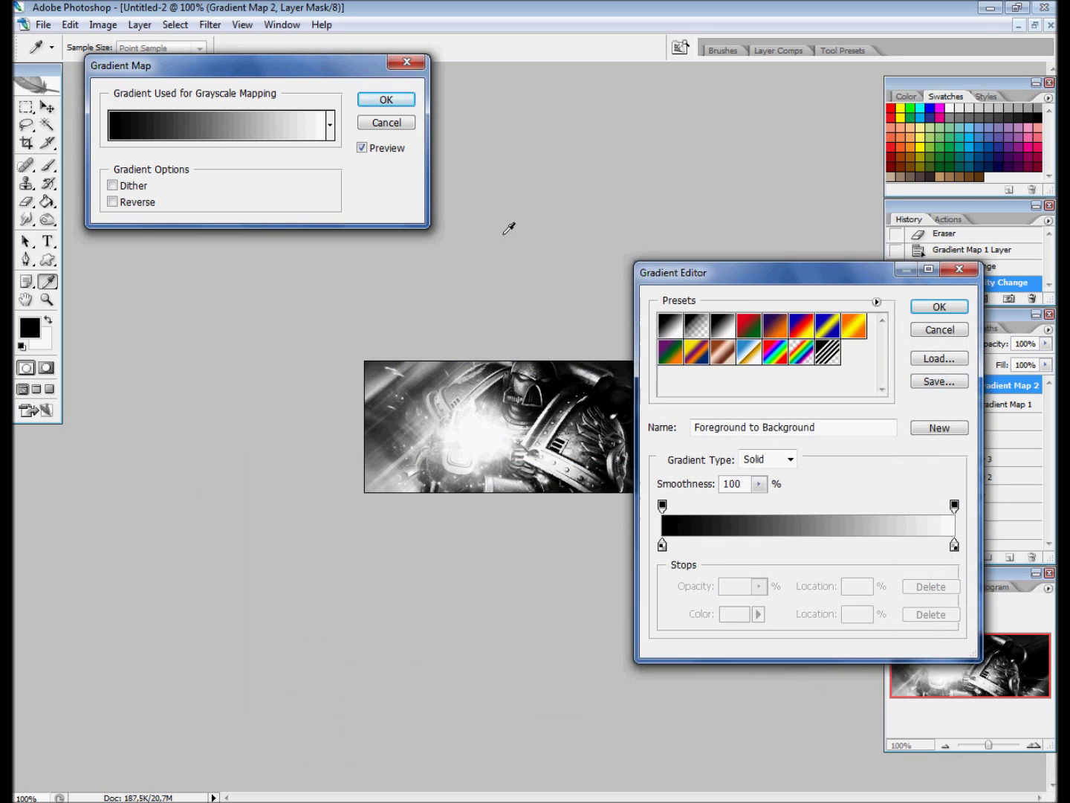
{"action": "left_click", "coordinate": [779, 327]}
{"action": "left_click", "coordinate": [939, 306]}
{"action": "left_click", "coordinate": [385, 98]}
{"action": "key", "text": "e"}
{"action": "key", "text": "x"}
Step: Blend the orange-purple map in Soft Light at 50% opacity, noting it in the tutorial
{"action": "left_click", "coordinate": [965, 345]}
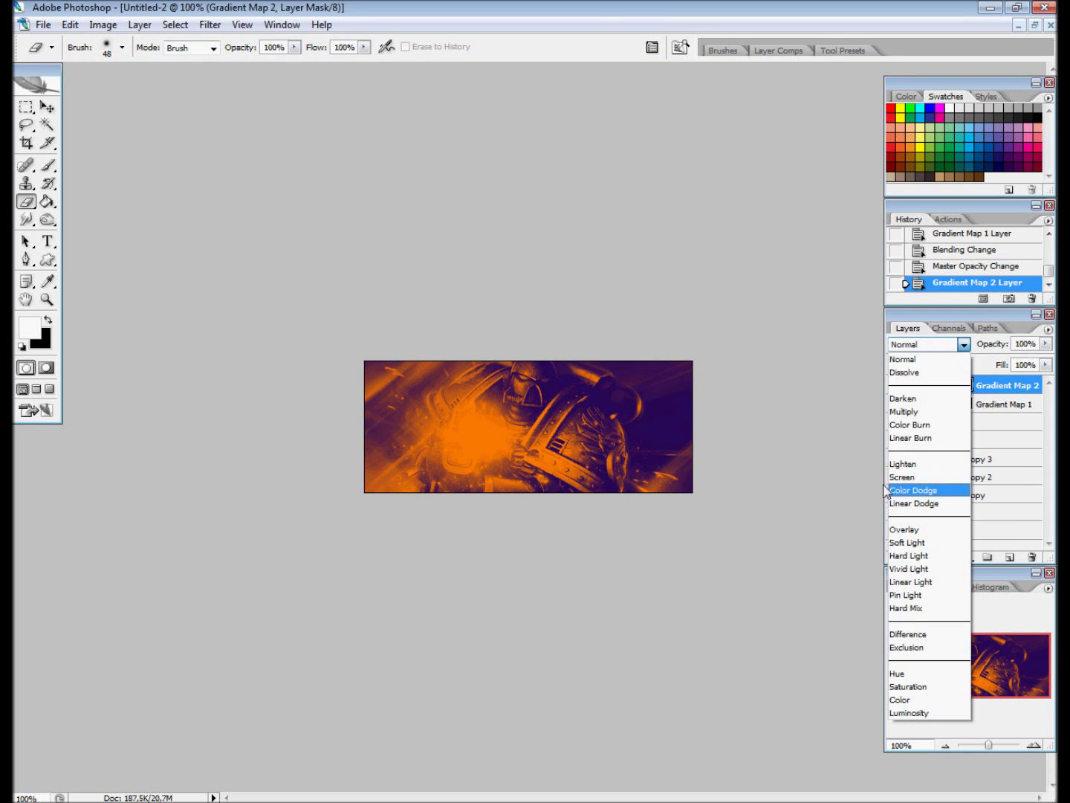
{"action": "left_click", "coordinate": [921, 541]}
{"action": "left_click", "coordinate": [406, 785]}
{"action": "type", "text": "purple"}
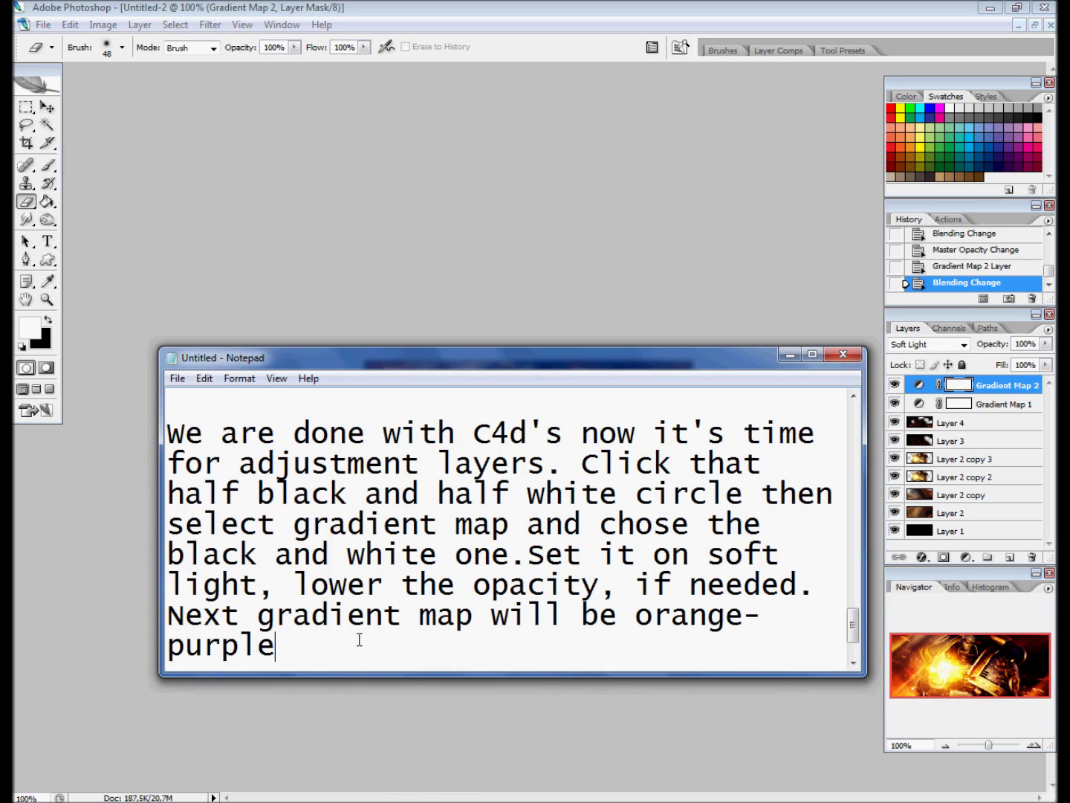
{"action": "type", "text": " set this on soft light too., "}
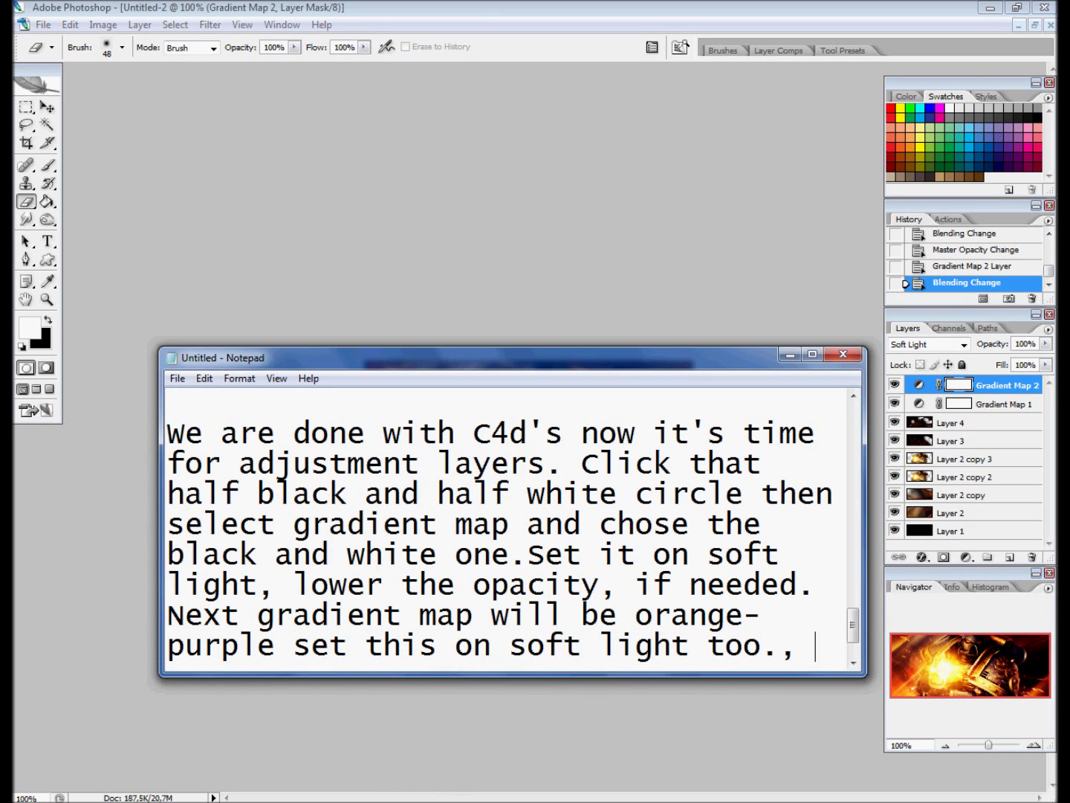
{"action": "type", "text": "lower the opacity if needed"}
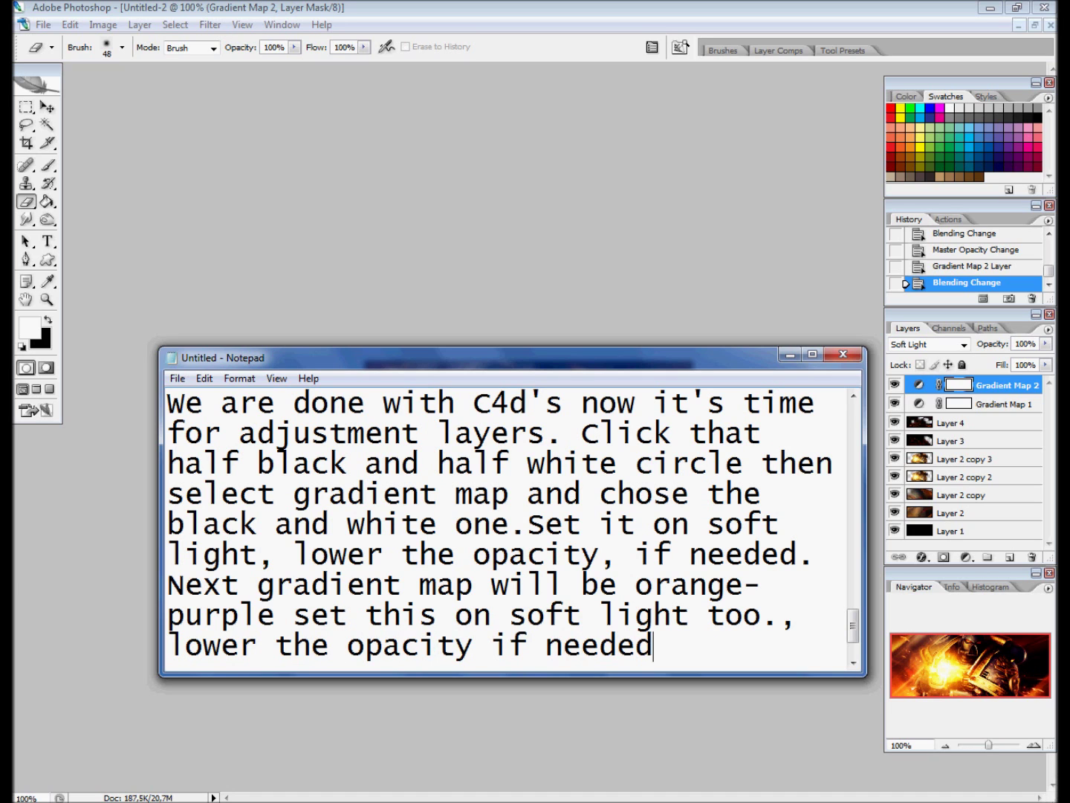
{"action": "left_click", "coordinate": [790, 354]}
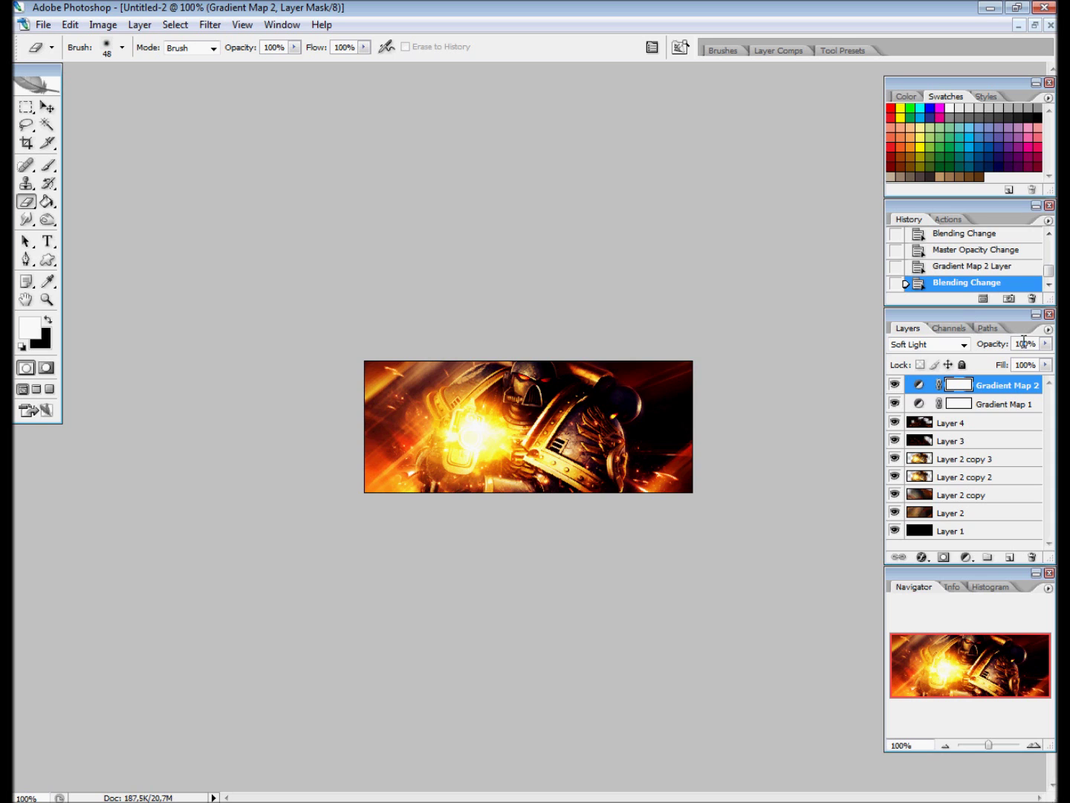
{"action": "type", "text": "50"}
{"action": "key", "text": "Return"}
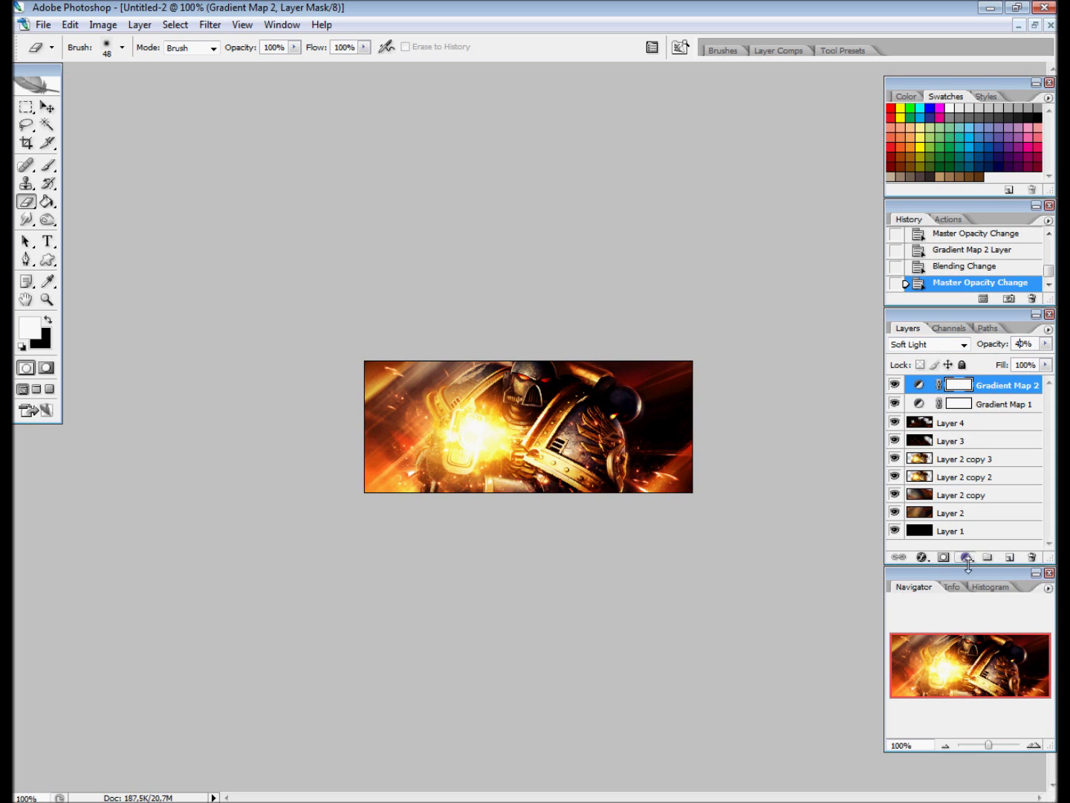
{"action": "key", "text": "alt+Tab"}
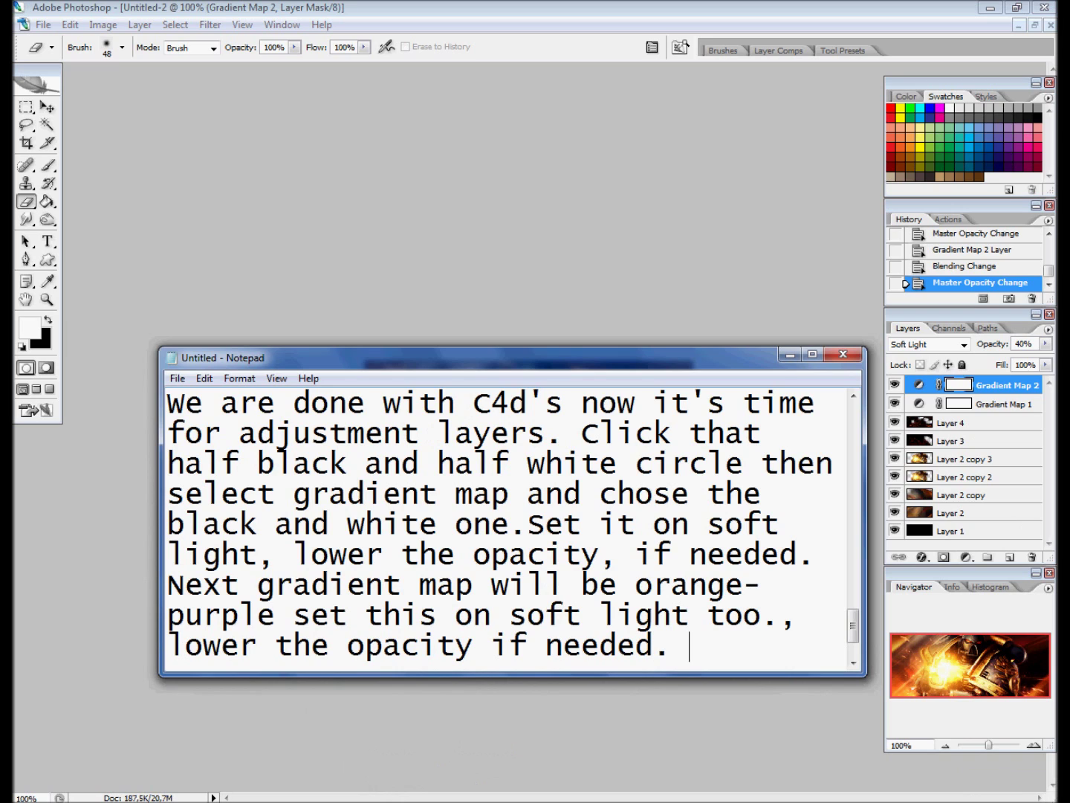
Step: Note the warming filter (85) step and add a Photo Filter adjustment layer to the banner
{"action": "type", "text": "Now we will add "}
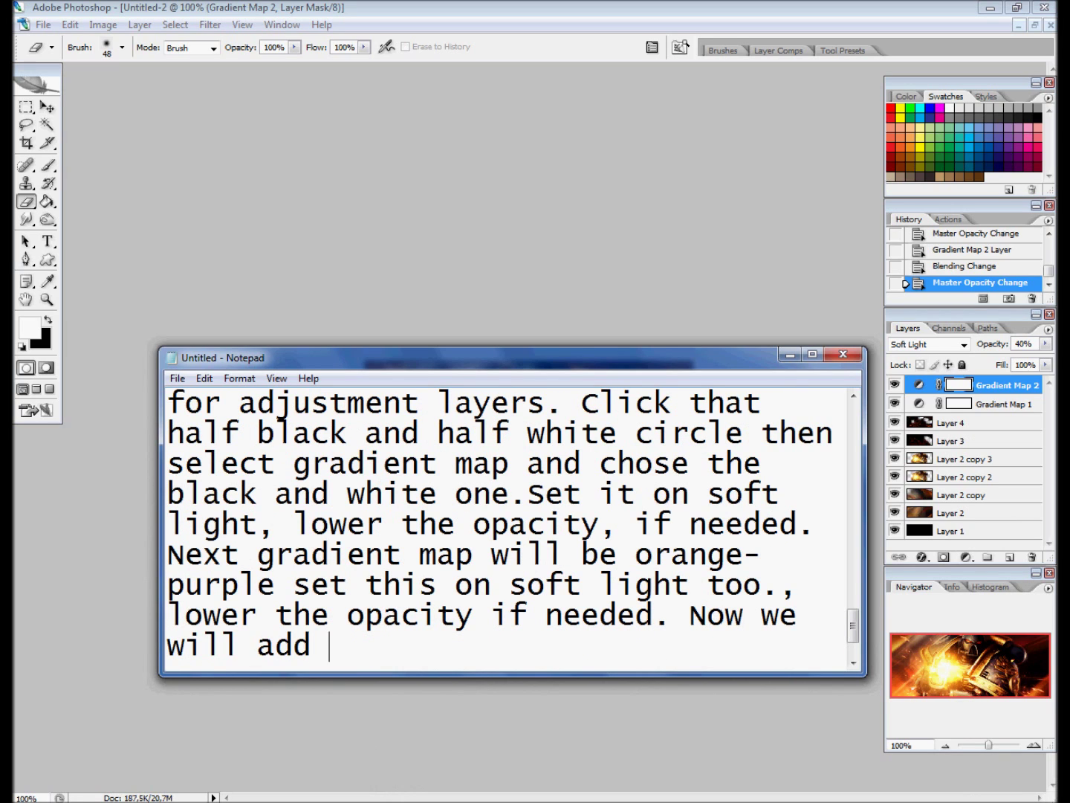
{"action": "type", "text": "photo filters, 1"}
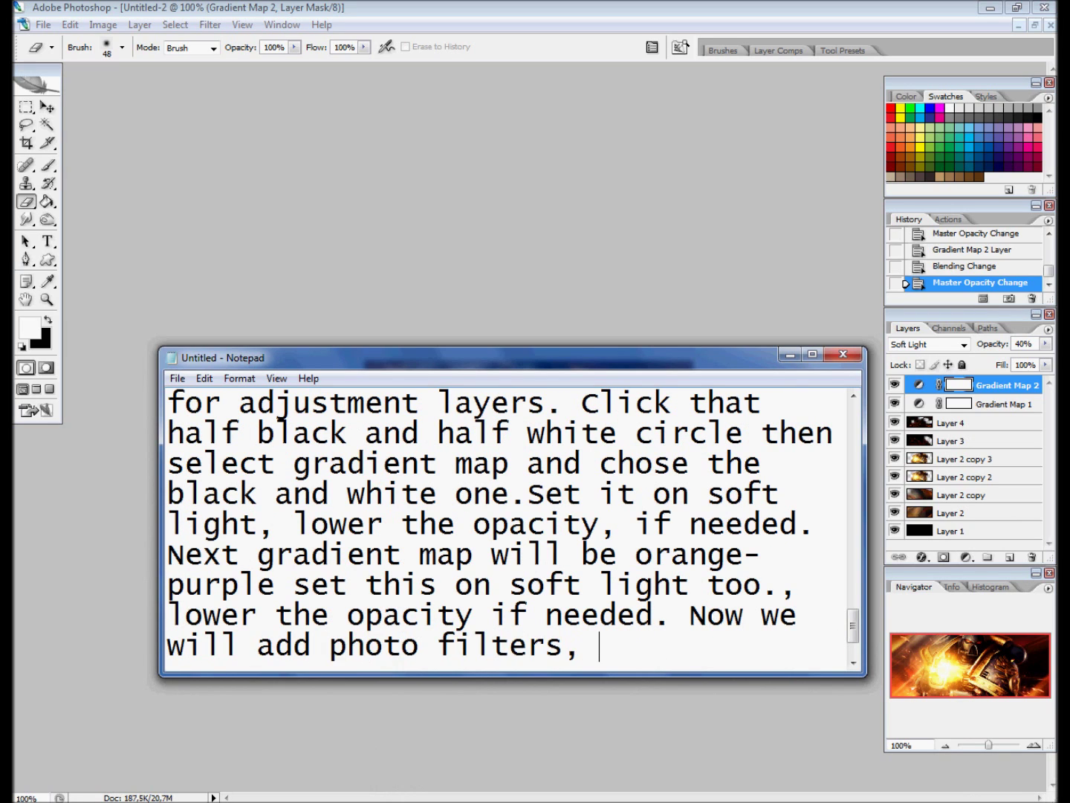
{"action": "type", "text": "st photo "}
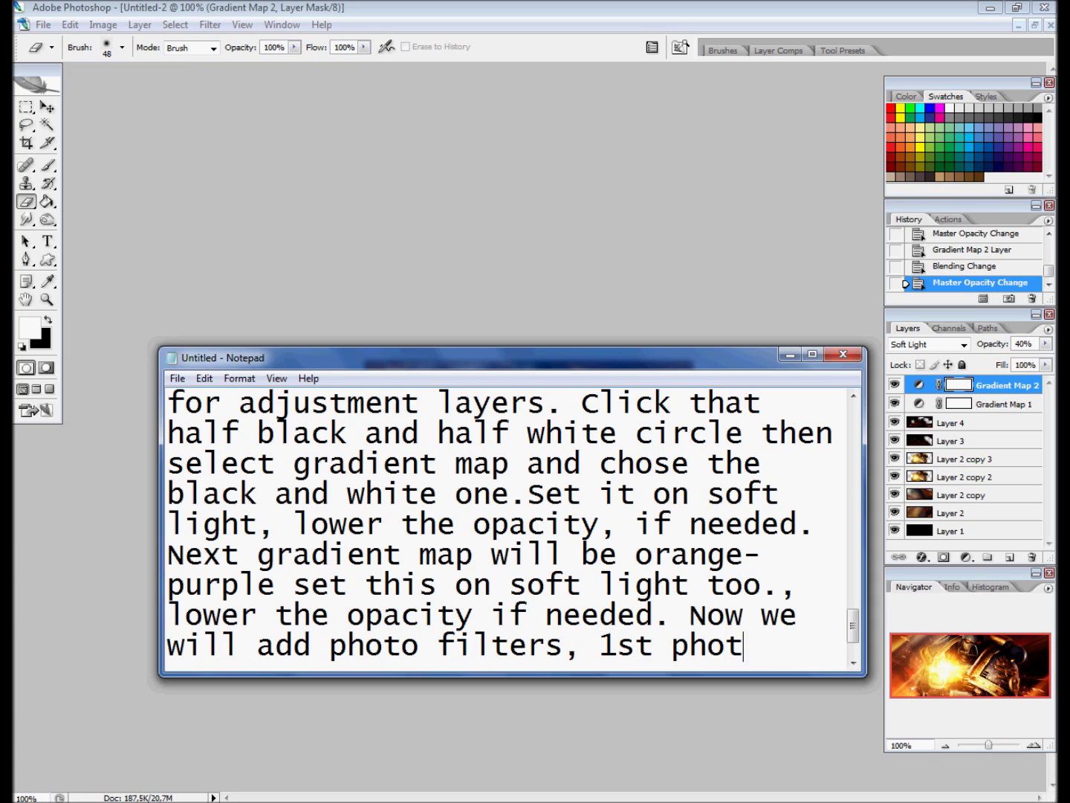
{"action": "type", "text": "filter will be warmi"}
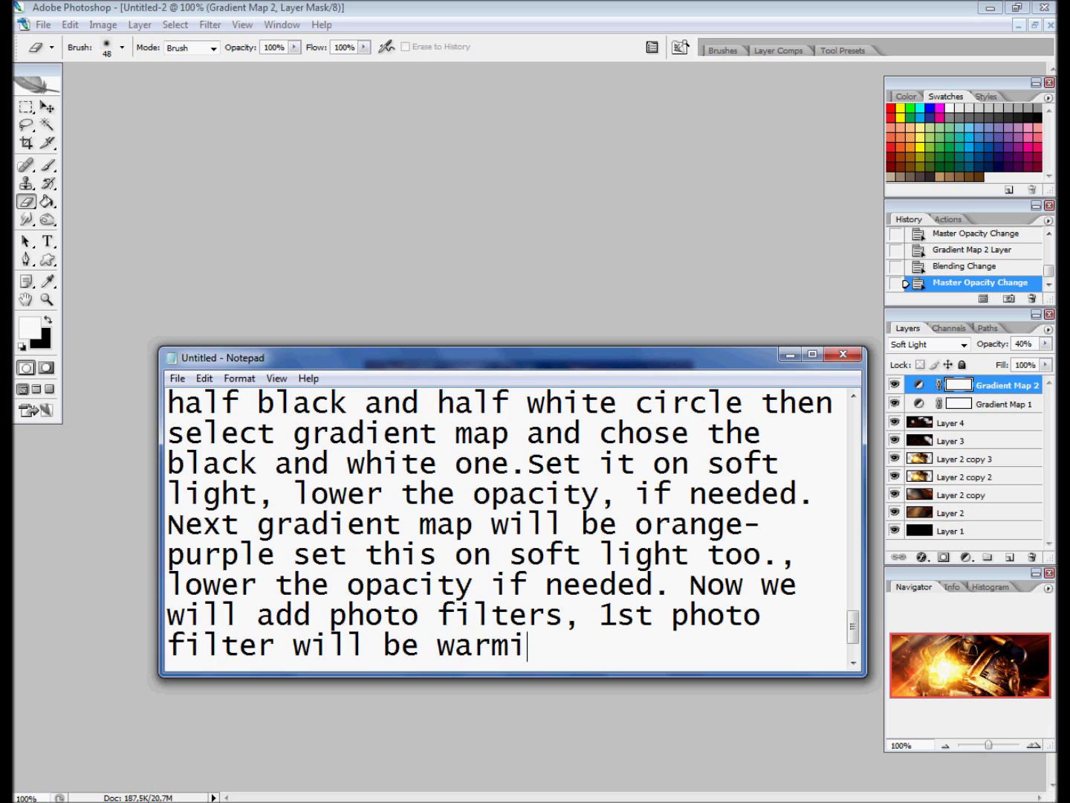
{"action": "type", "text": "ng filter (85"}
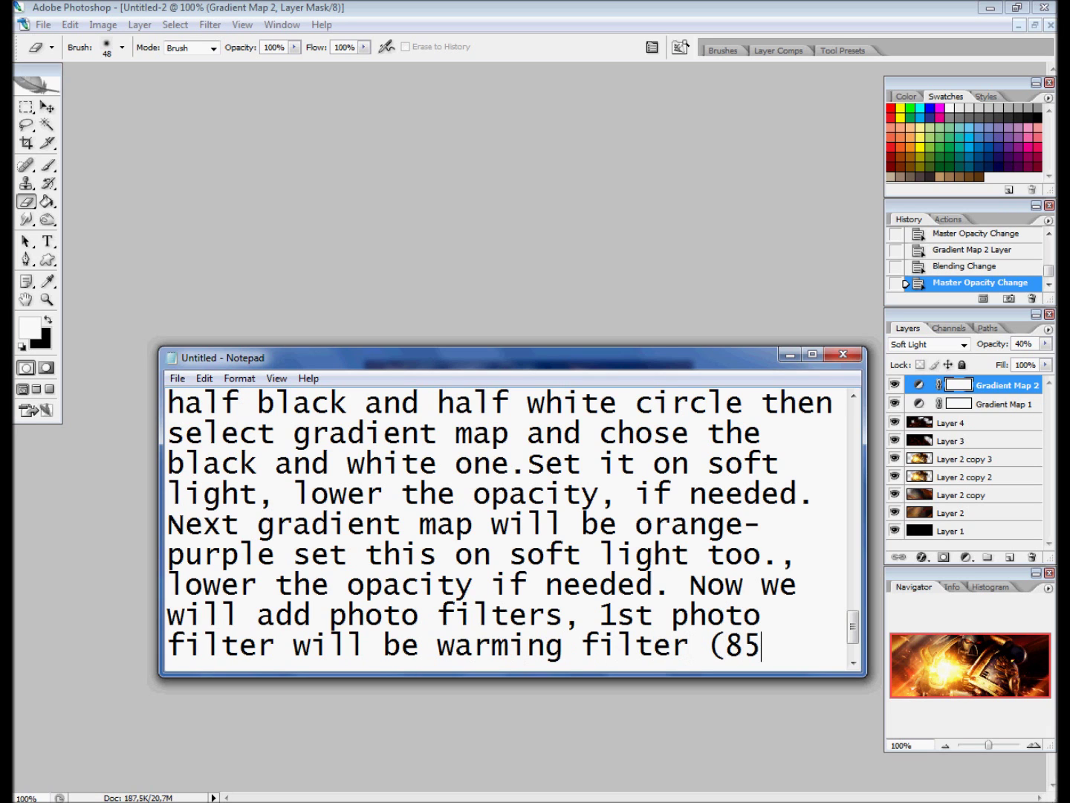
{"action": "left_click", "coordinate": [790, 355]}
{"action": "left_click", "coordinate": [965, 556]}
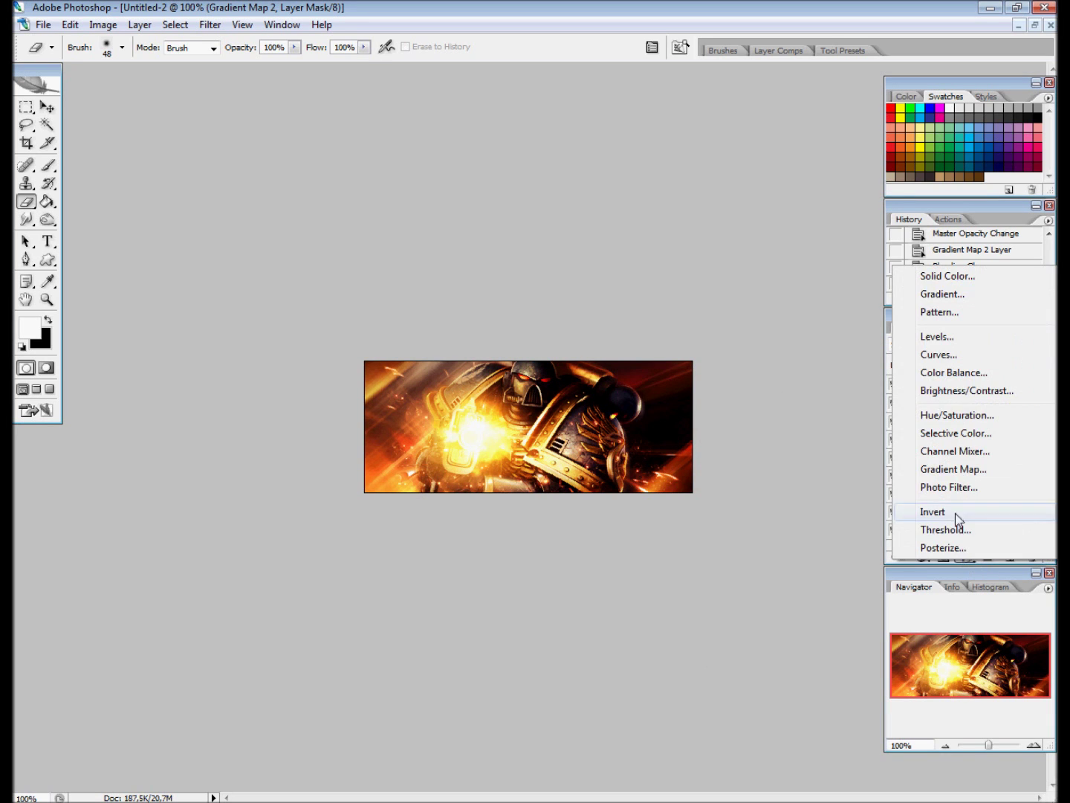
{"action": "left_click", "coordinate": [938, 479]}
{"action": "left_click", "coordinate": [334, 101]}
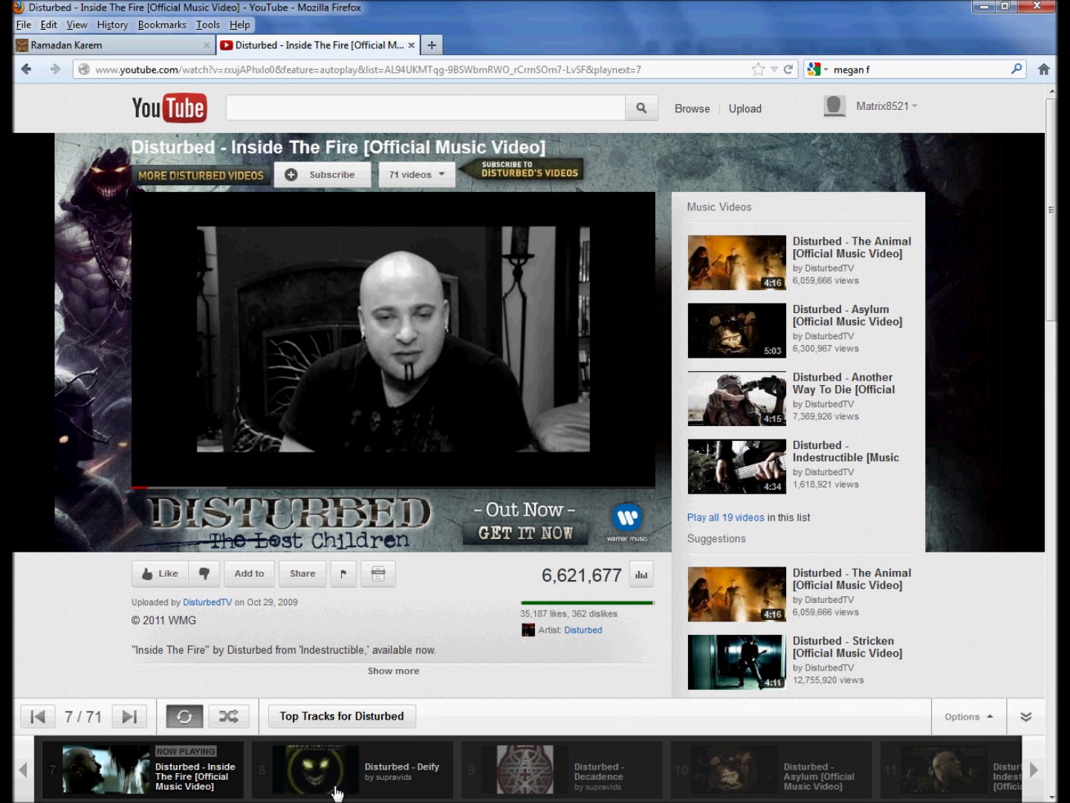
{"action": "left_click", "coordinate": [334, 787]}
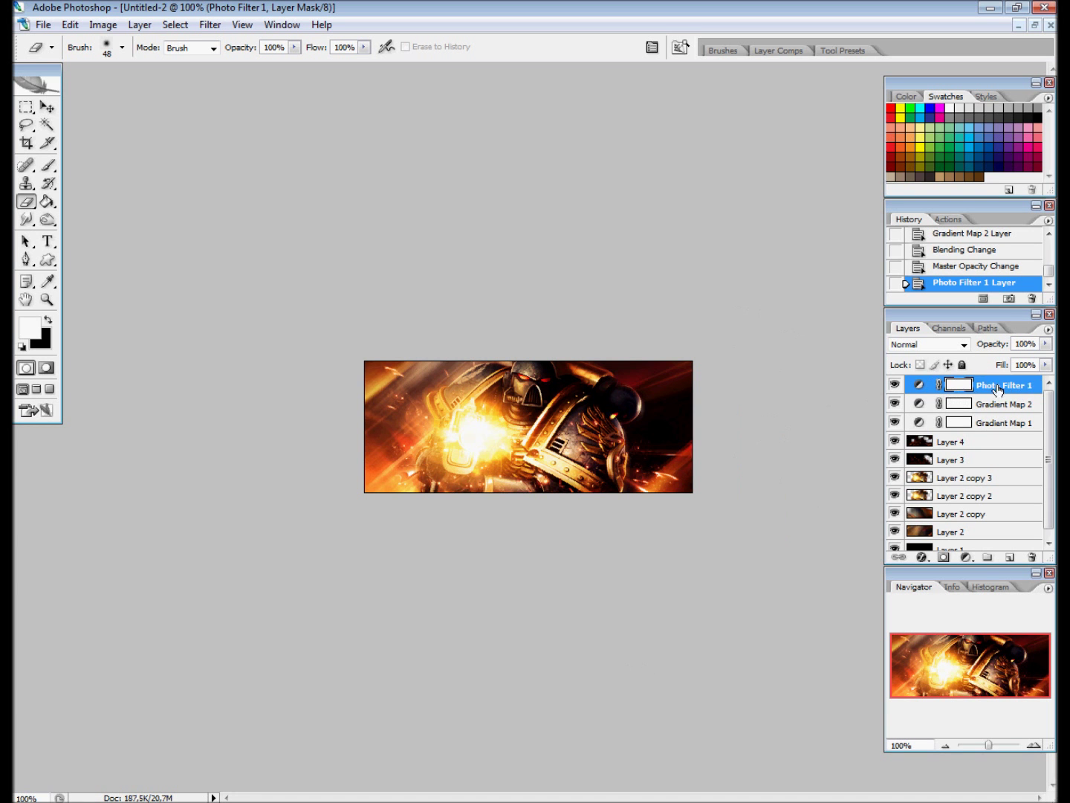
Step: Extend the notes about lowering opacity, replacing 'warming' with 'cooling photo filter, chose any'
{"action": "key", "text": "alt+Tab"}
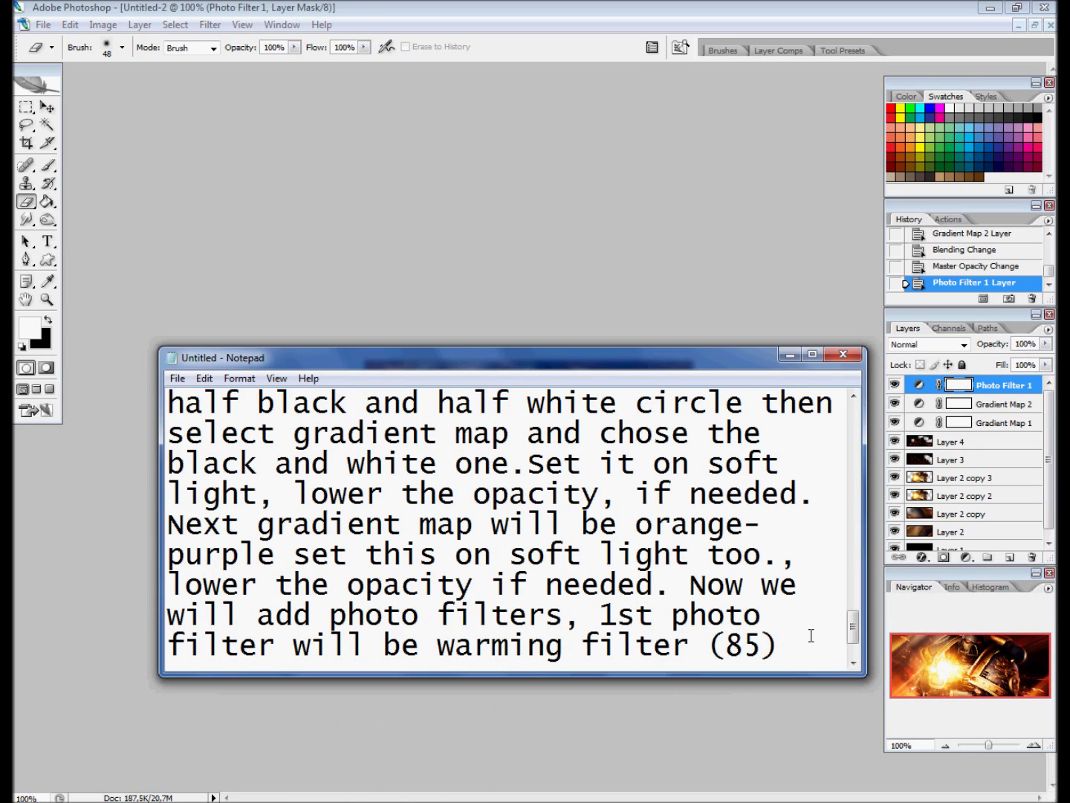
{"action": "type", "text": "lower the opacity if needed."}
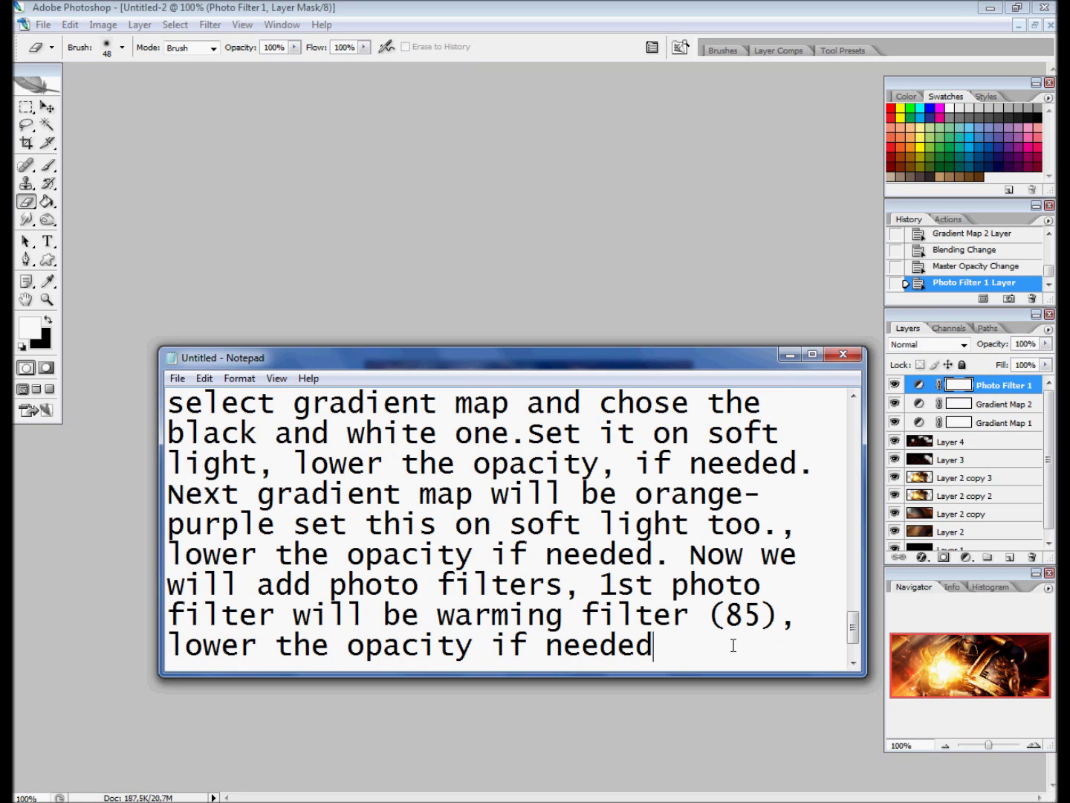
{"action": "type", "text": " Next,"}
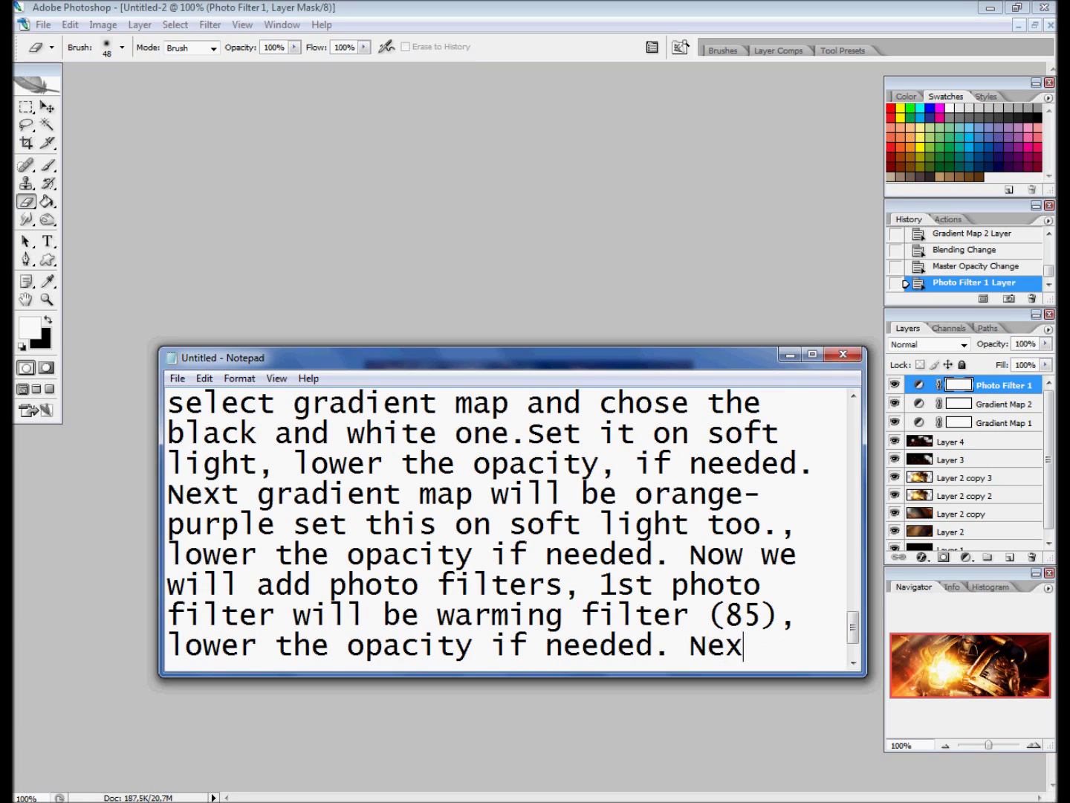
{"action": "type", "text": " we will add w"}
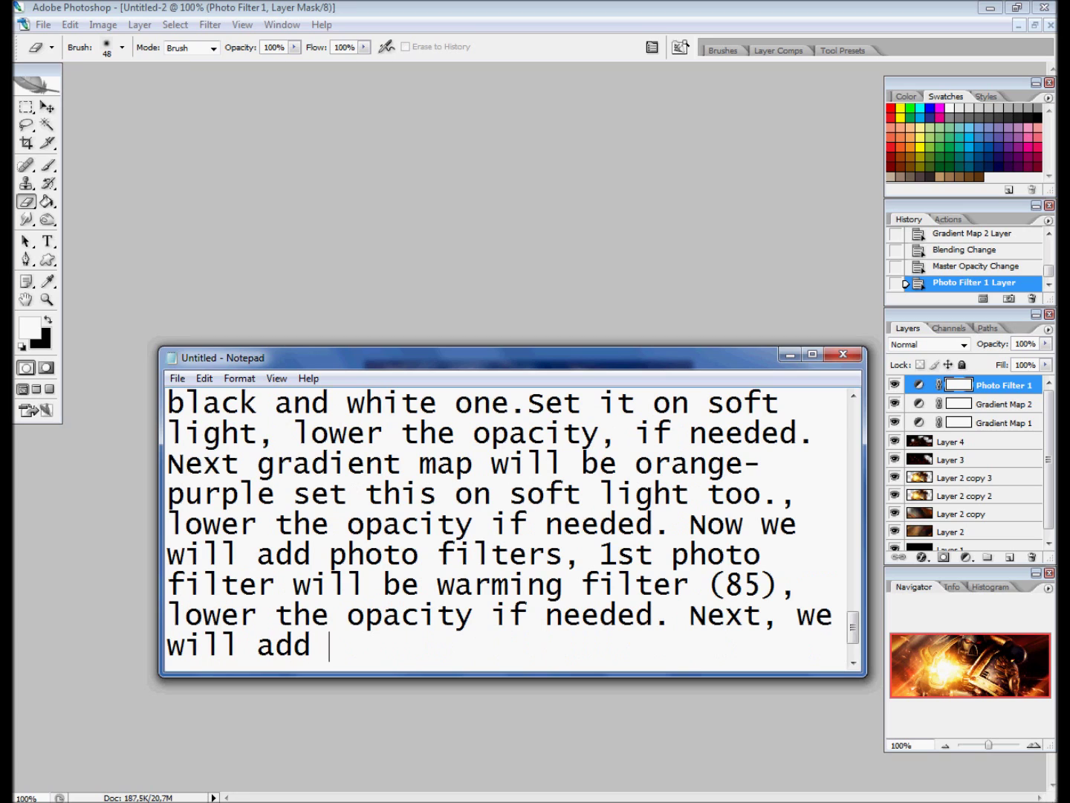
{"action": "type", "text": "arming photo"}
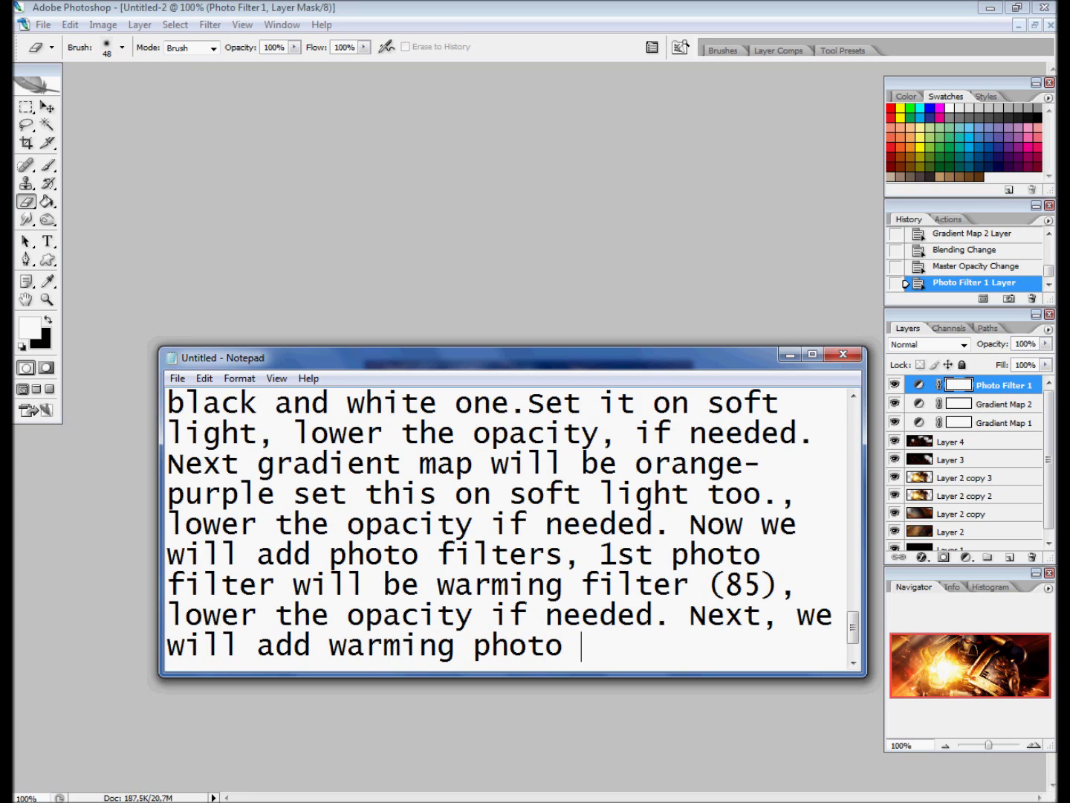
{"action": "left_click_drag", "start_coordinate": [454, 646], "coordinate": [328, 646]}
{"action": "type", "text": "cooling"}
{"action": "type", "text": "filter"}
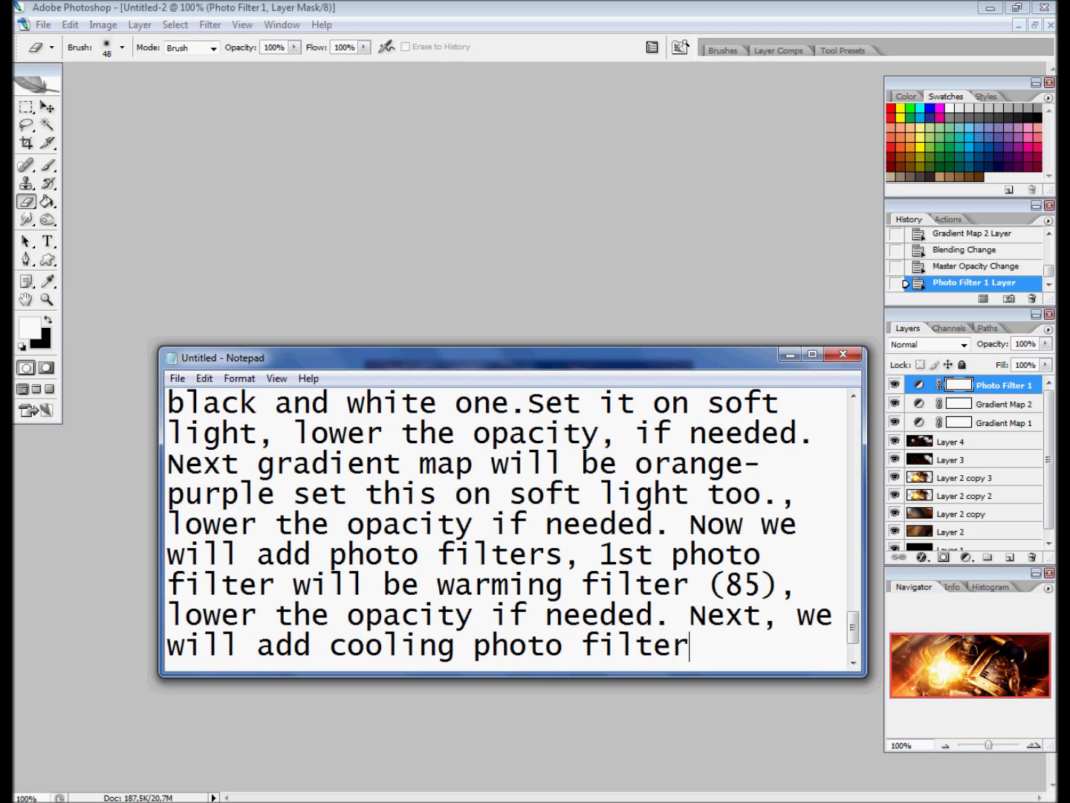
{"action": "type", "text": ", chose any"}
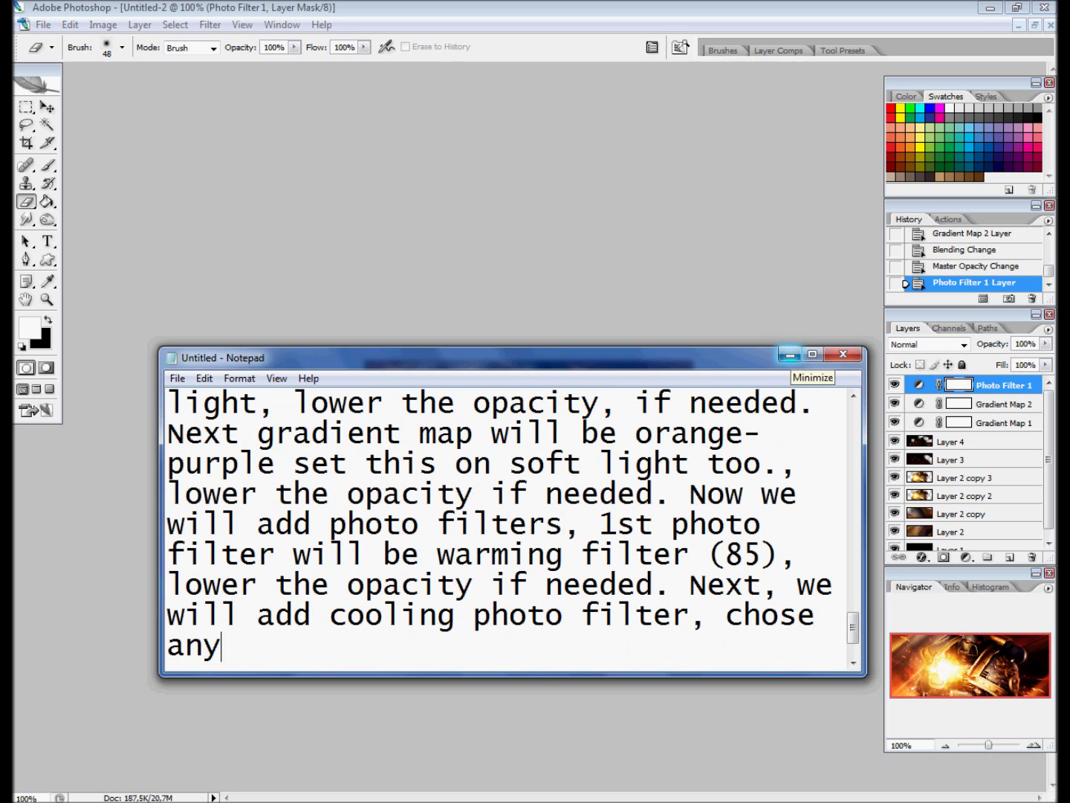
{"action": "type", "text": "them"}
Step: Add a second Photo Filter adjustment layer using the Cooling Filter (82) preset
{"action": "left_click", "coordinate": [791, 354]}
{"action": "left_click", "coordinate": [966, 558]}
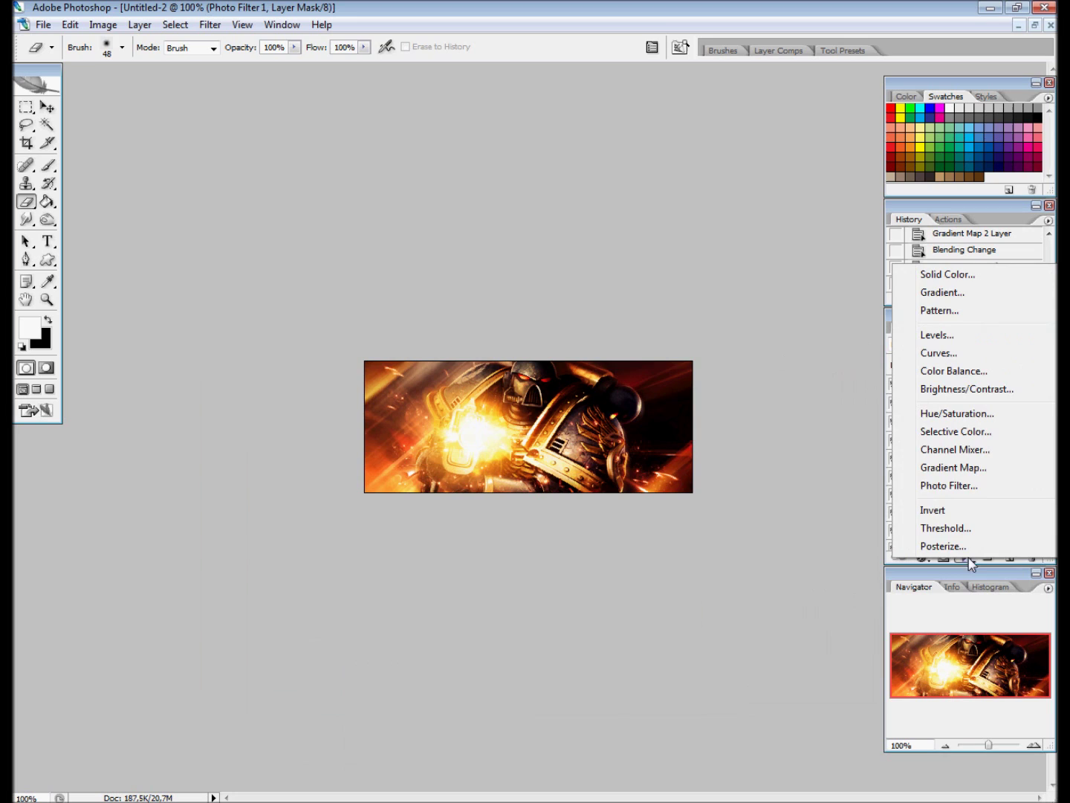
{"action": "left_click", "coordinate": [949, 485]}
{"action": "left_click", "coordinate": [272, 113]}
{"action": "left_click", "coordinate": [227, 172]}
{"action": "left_click", "coordinate": [215, 118]}
{"action": "left_click", "coordinate": [234, 184]}
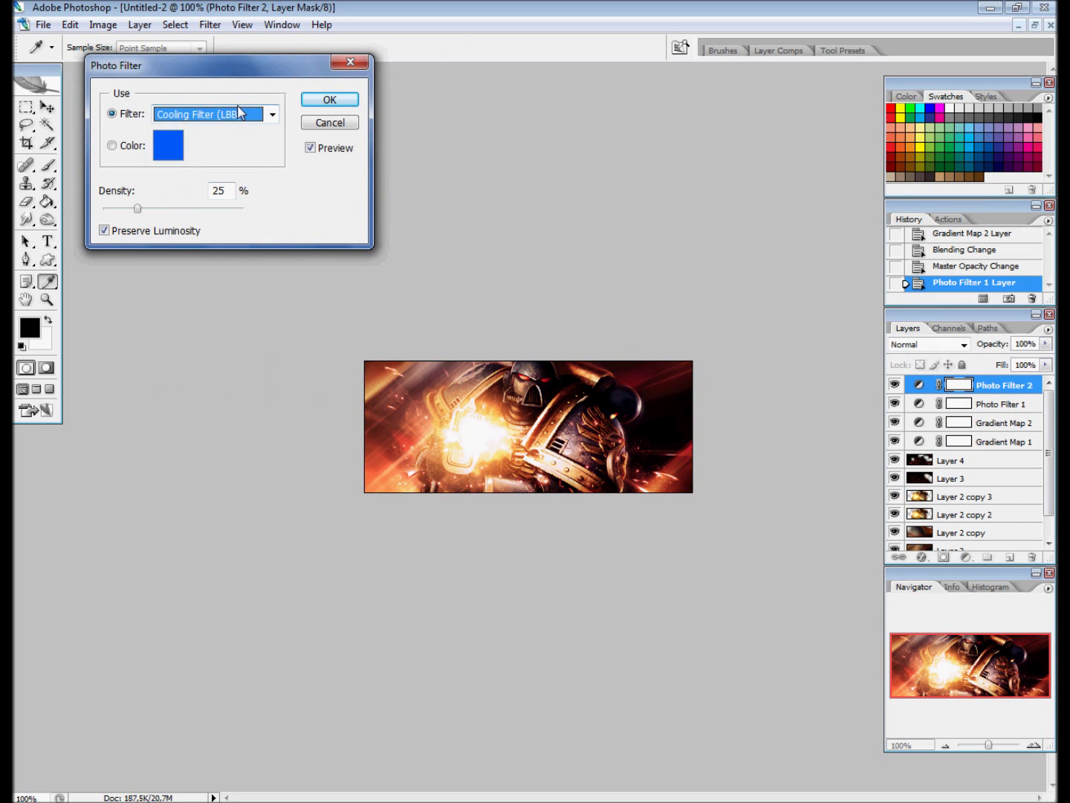
{"action": "left_click", "coordinate": [330, 99]}
Step: Lower the cooling Photo Filter layer's opacity
{"action": "key", "text": "e"}
{"action": "key", "text": "x"}
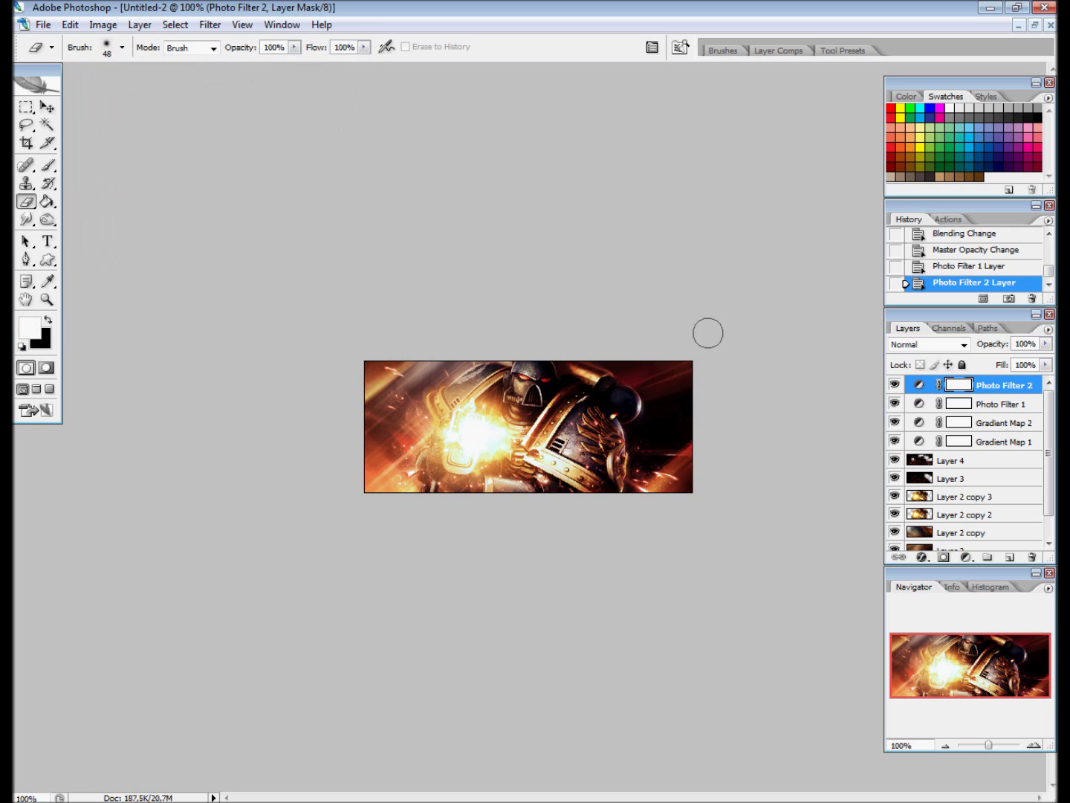
{"action": "type", "text": "5"}
{"action": "key", "text": "Return"}
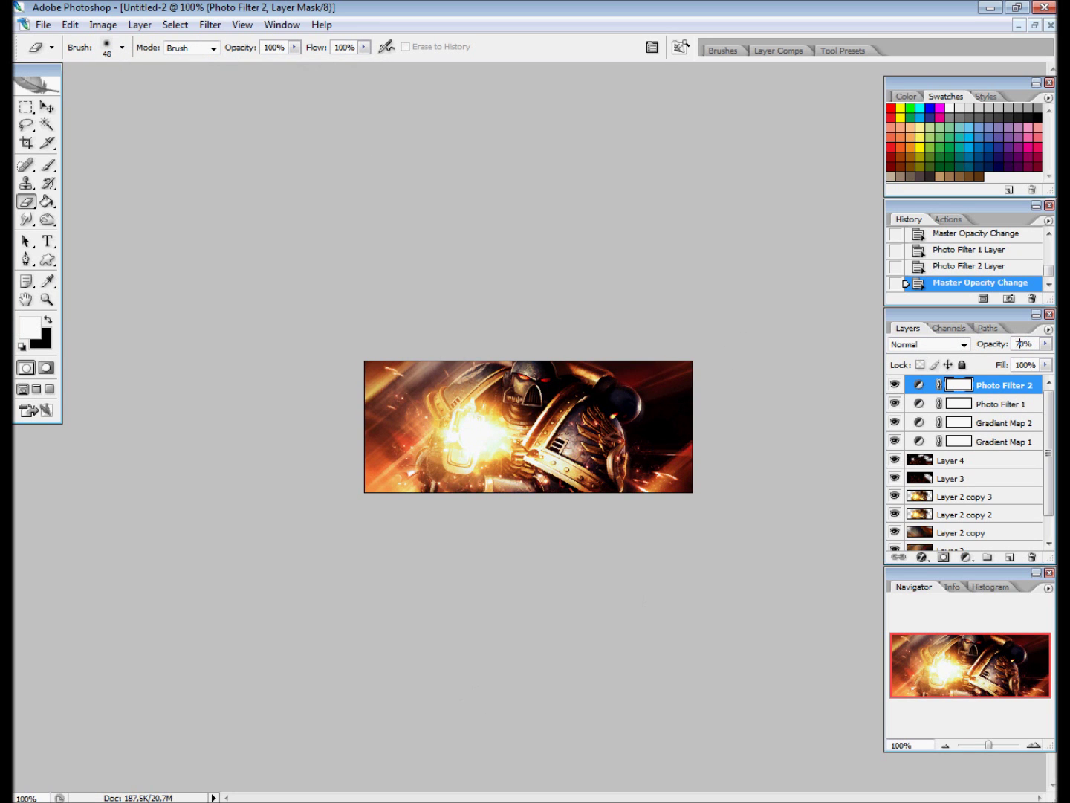
{"action": "key", "text": "alt+Tab"}
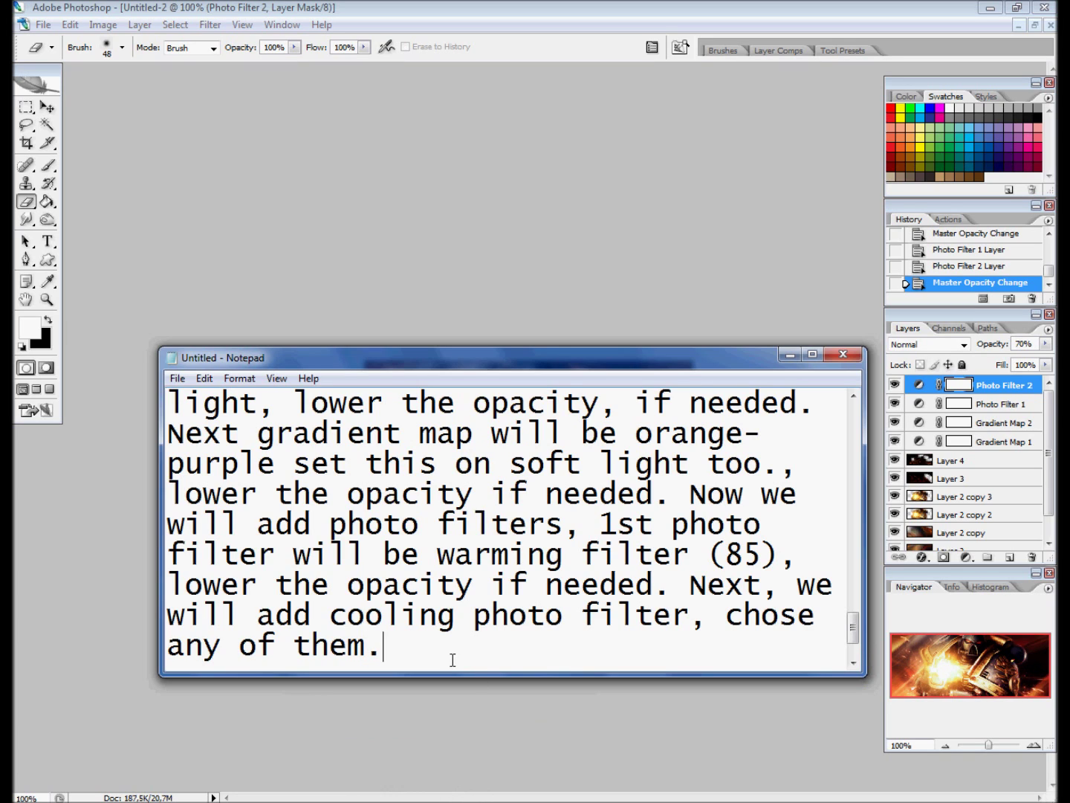
Step: Add a final-steps note: apply image via image>apply image or shift+ctrl+alt+e
{"action": "key", "text": "Return"}
{"action": "key", "text": "Return"}
{"action": "type", "text": "Fi"}
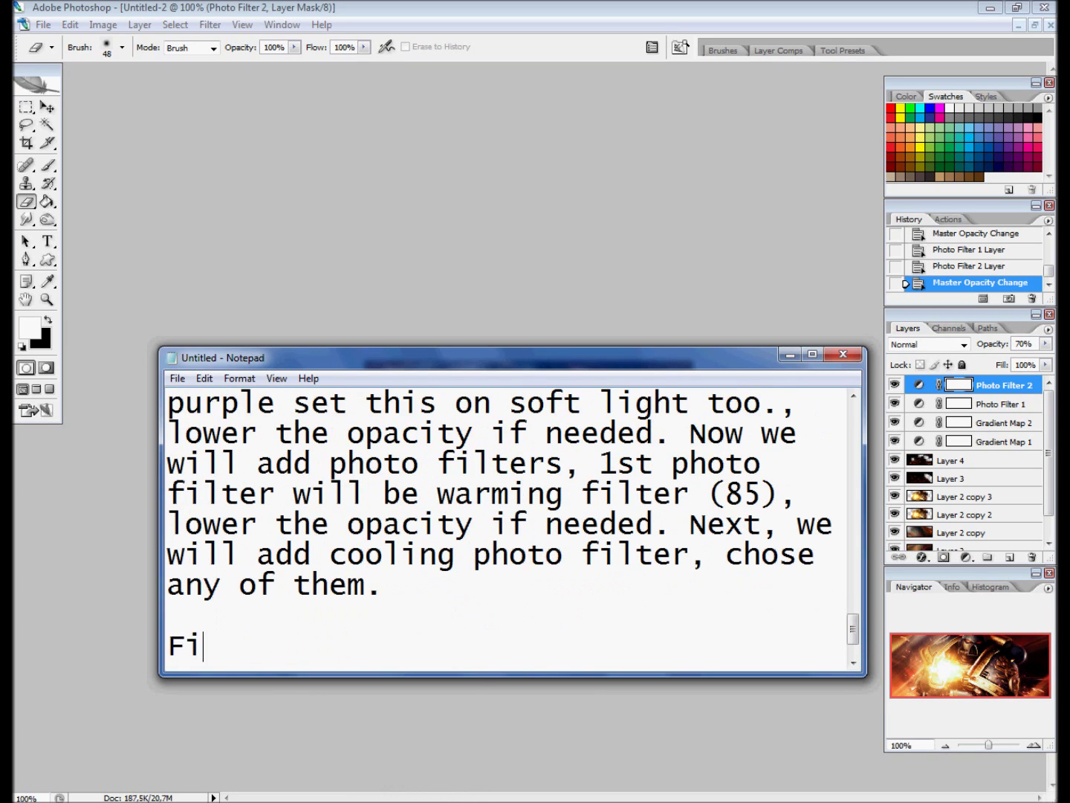
{"action": "type", "text": "nal steps,"}
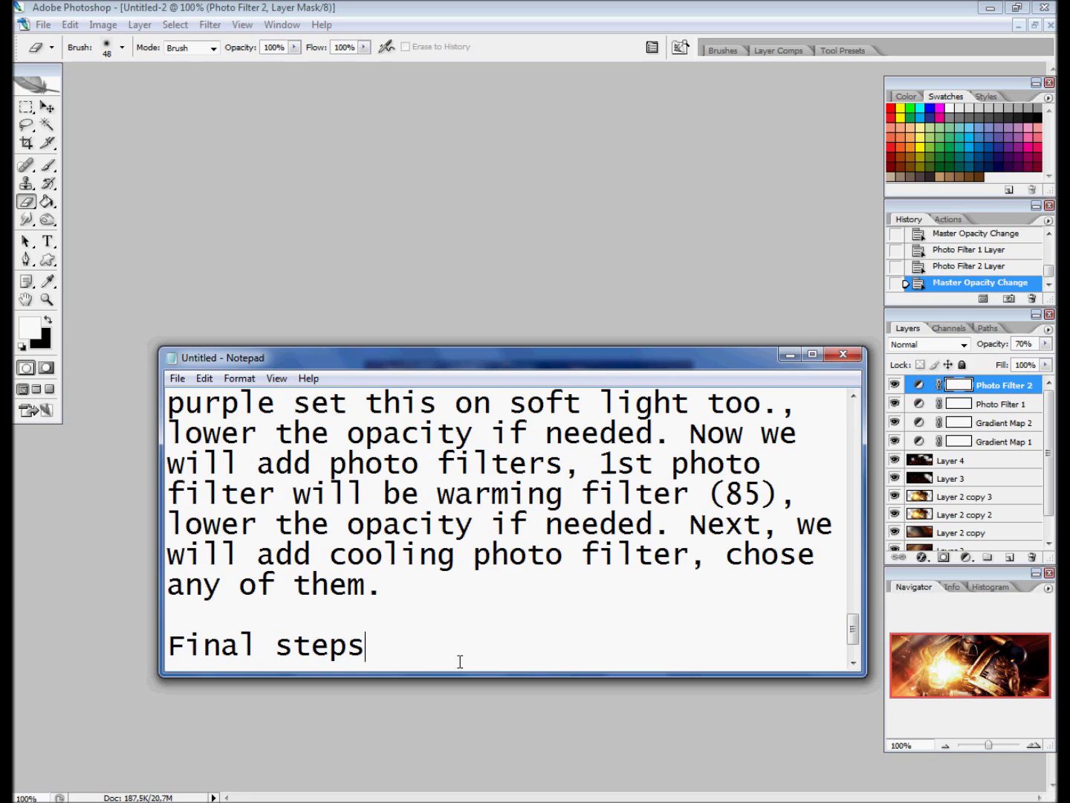
{"action": "type", "text": " apply the image by"}
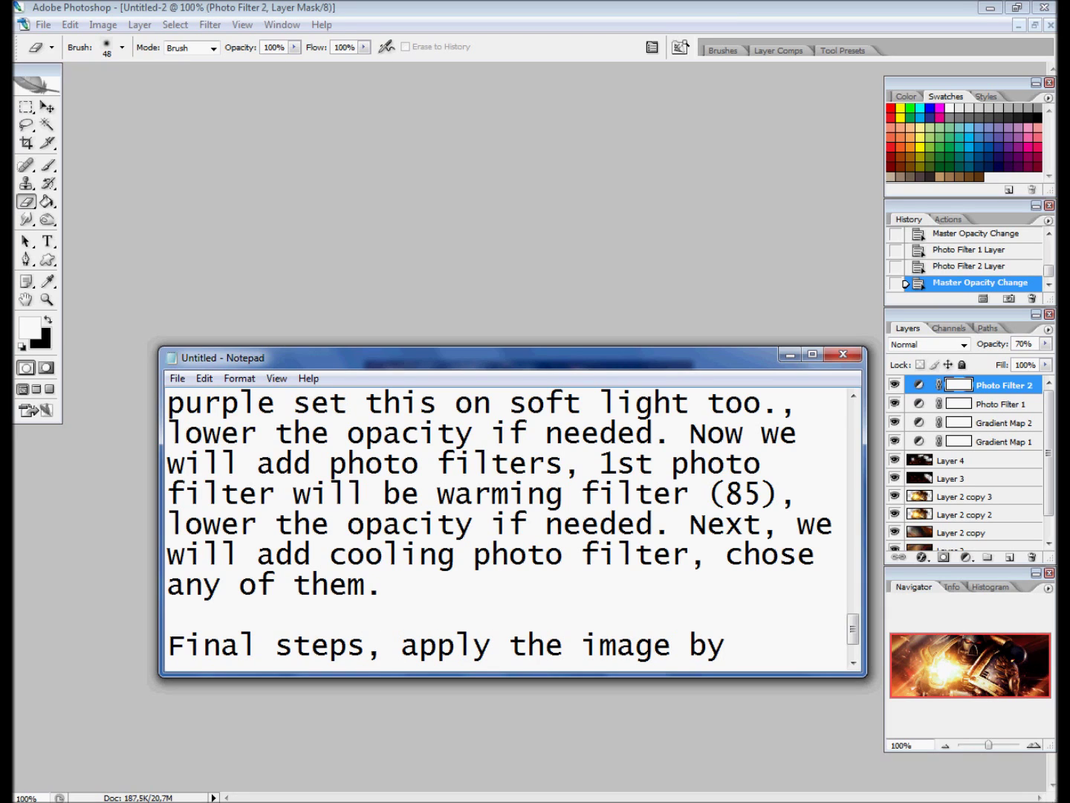
{"action": "key", "text": "BackSpace"}
{"action": "key", "text": "BackSpace"}
{"action": "type", "text": "by going to image>apply ima"}
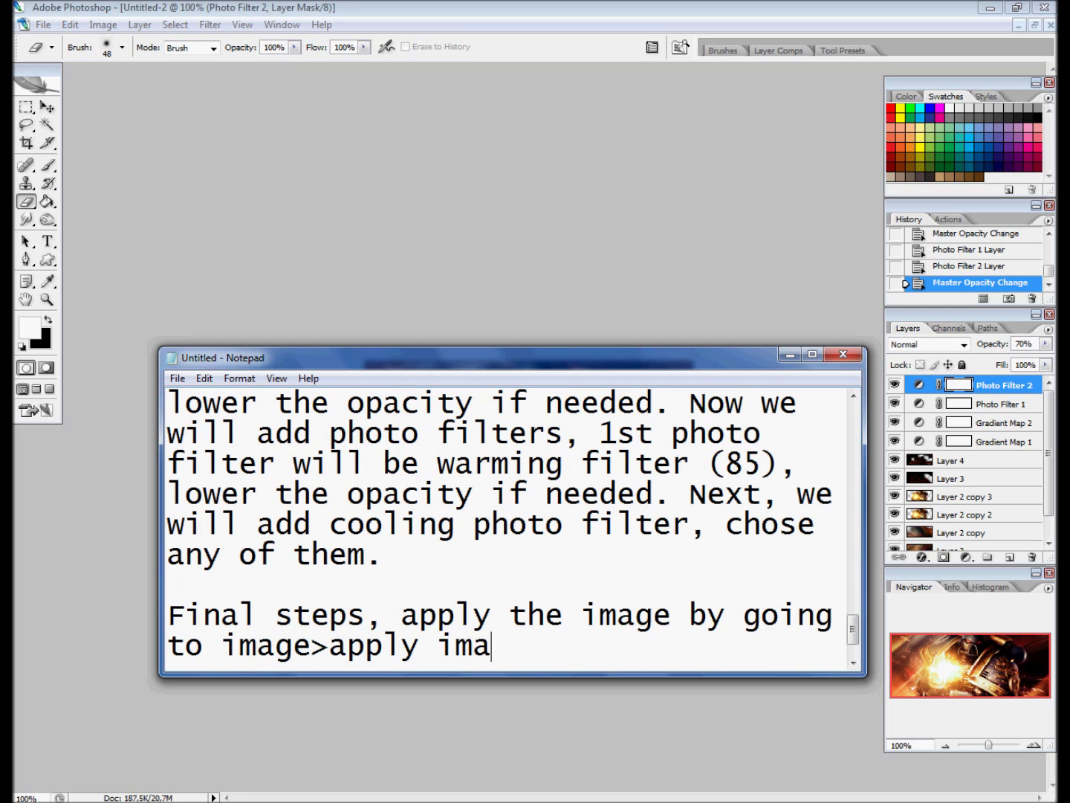
{"action": "type", "text": "ge or hitting s"}
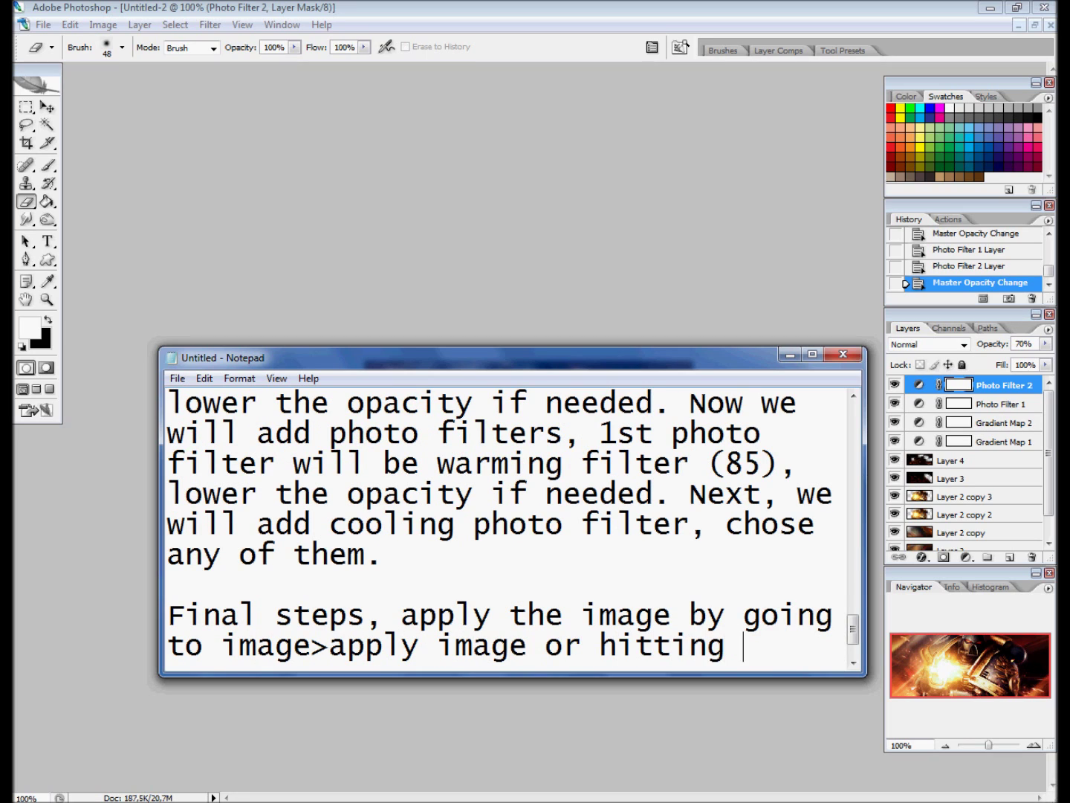
{"action": "type", "text": "hift+ctrl+alt+"}
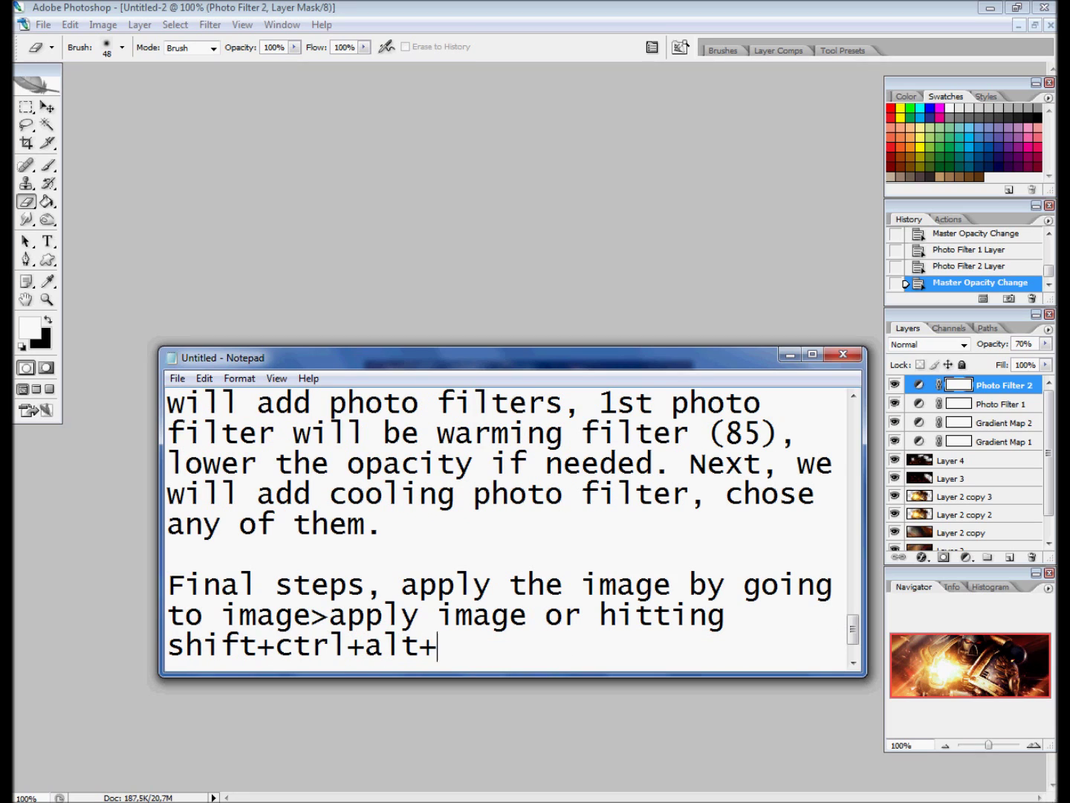
Step: Make the last line of the notes bold
{"action": "left_click_drag", "start_coordinate": [191, 665], "coordinate": [494, 652]}
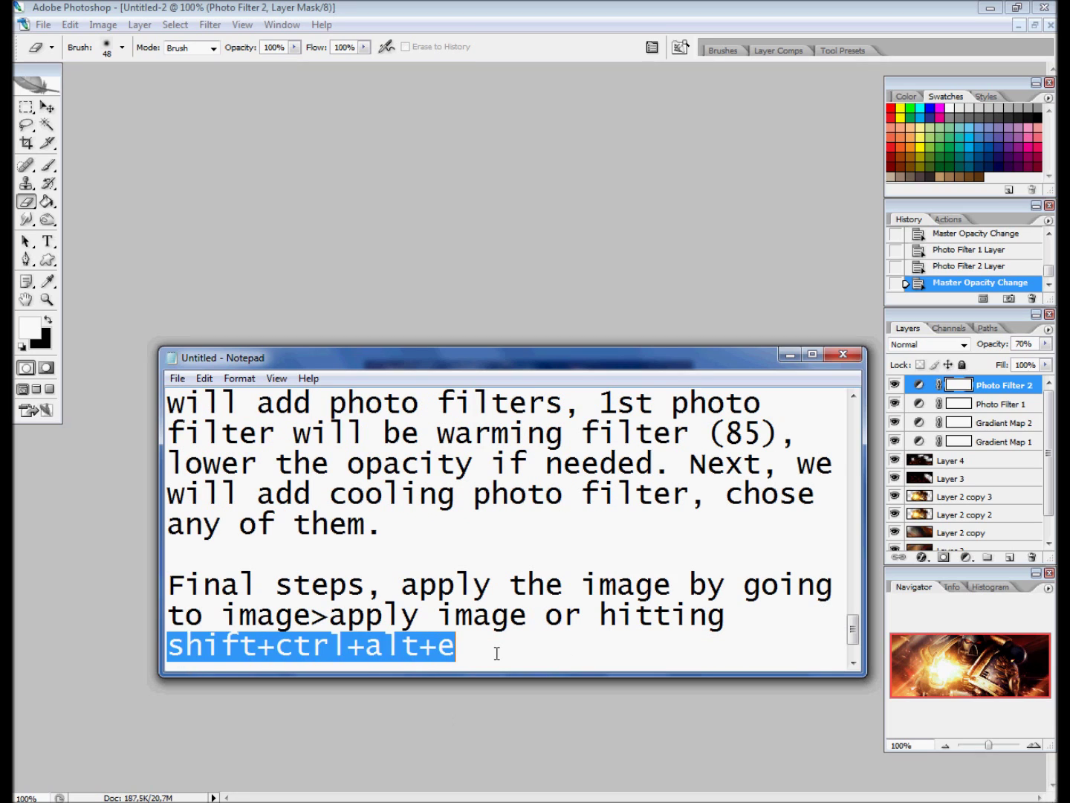
{"action": "left_click", "coordinate": [241, 378]}
{"action": "left_click", "coordinate": [262, 412]}
{"action": "left_click", "coordinate": [369, 517]}
{"action": "left_click", "coordinate": [422, 774]}
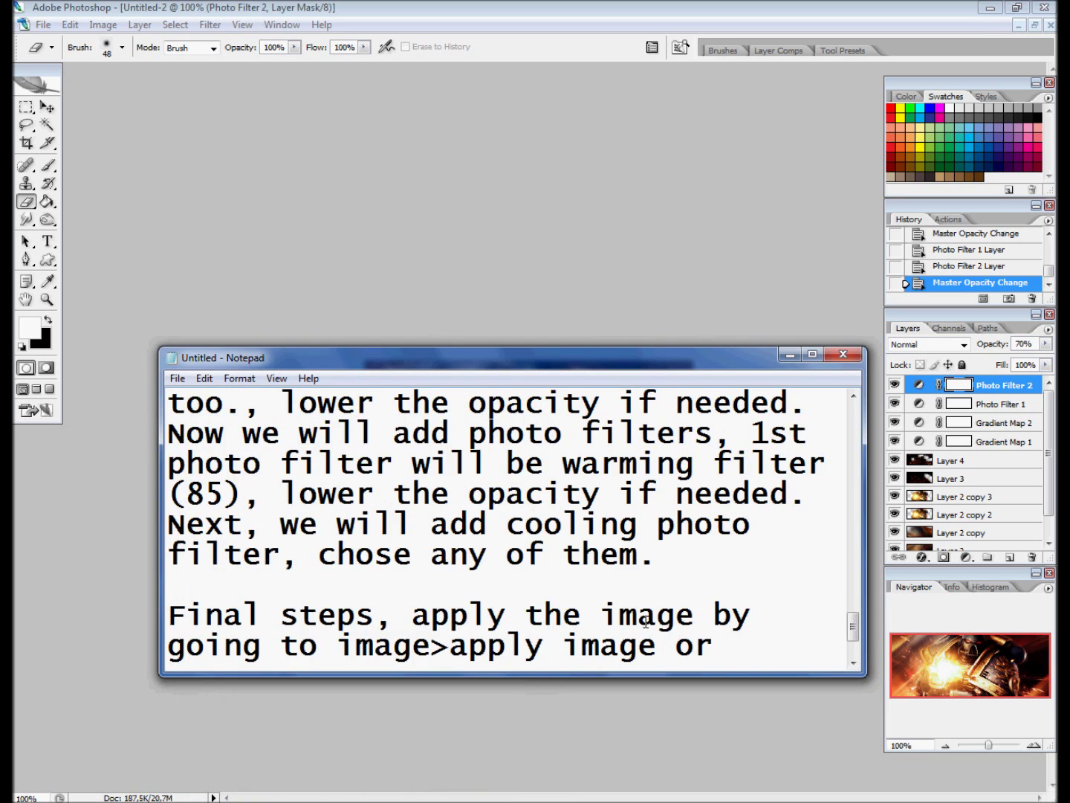
Step: Stamp all visible layers into a new merged Layer 5 with Shift+Ctrl+Alt+E
{"action": "left_click", "coordinate": [658, 573]}
{"action": "type", "text": "hitting shift+ctrl+alt+e"}
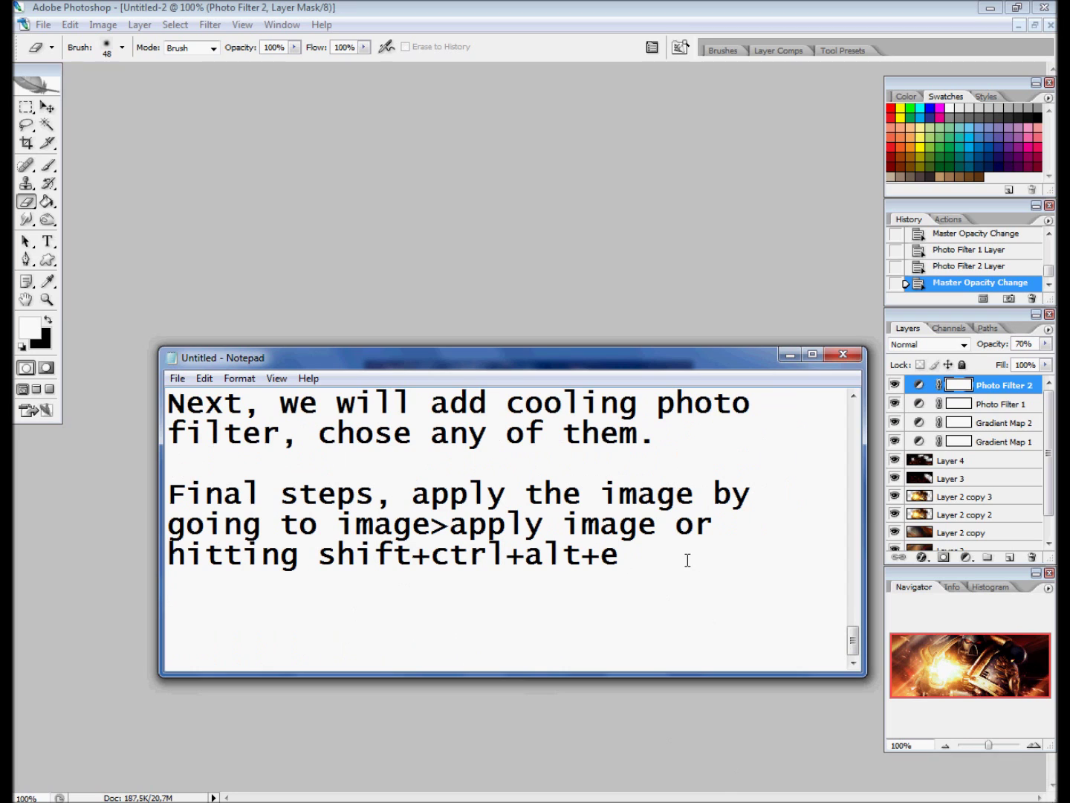
{"action": "type", "text": "okay..."}
{"action": "key", "text": "BackSpace"}
{"action": "key", "text": "BackSpace"}
{"action": "key", "text": "BackSpace"}
{"action": "left_click", "coordinate": [790, 355]}
{"action": "key", "text": "ctrl+shift+alt+e"}
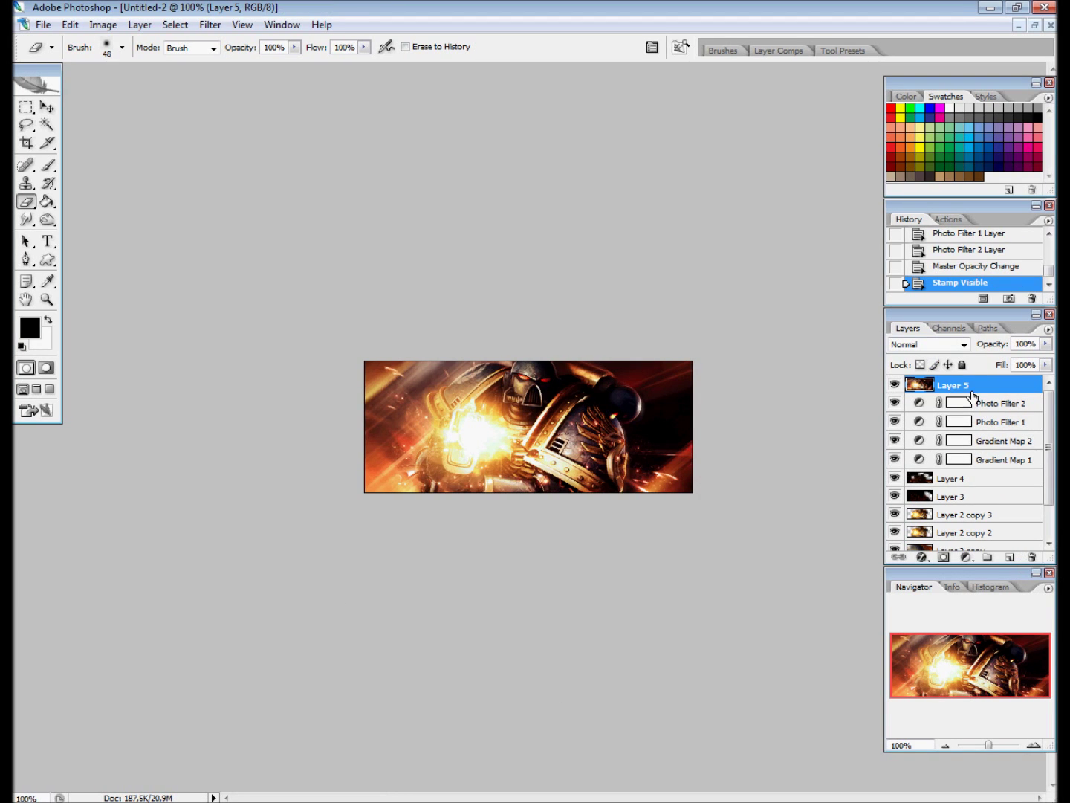
{"action": "key", "text": "alt+Tab"}
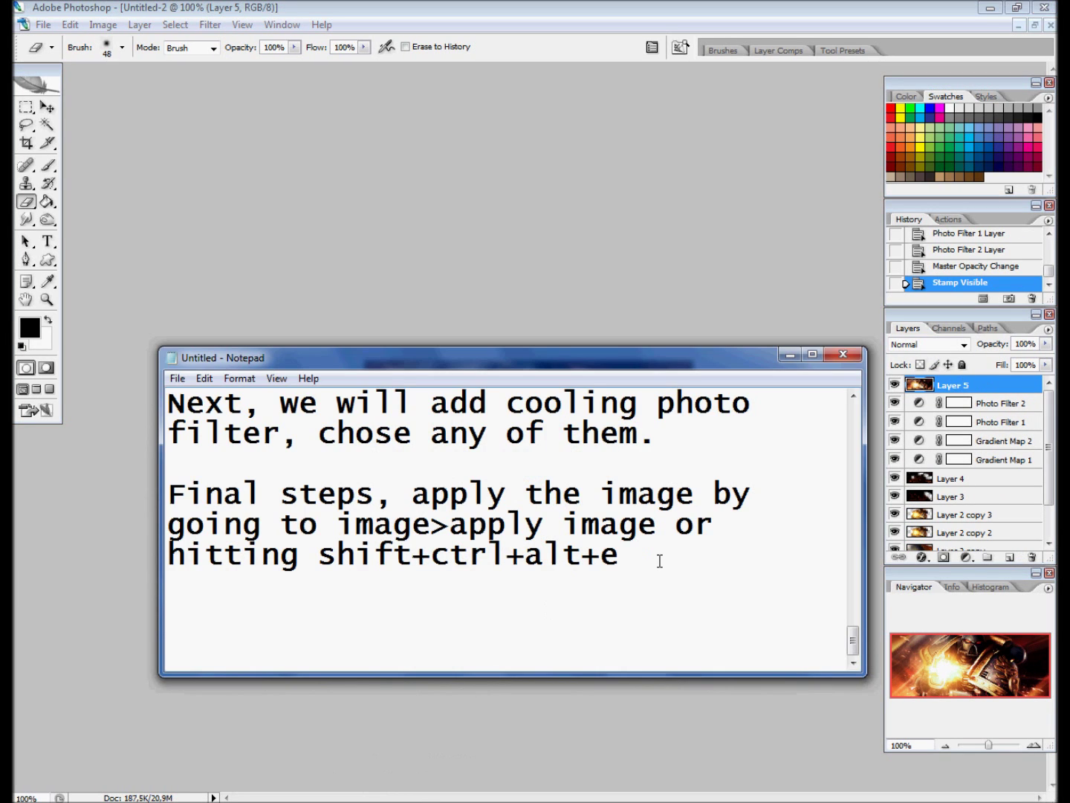
Step: Note 'duplicate this layer once' and duplicate Layer 5 with Ctrl+J
{"action": "type", "text": "duplicate this laye once."}
{"action": "left_click", "coordinate": [790, 354]}
{"action": "key", "text": "ctrl+j"}
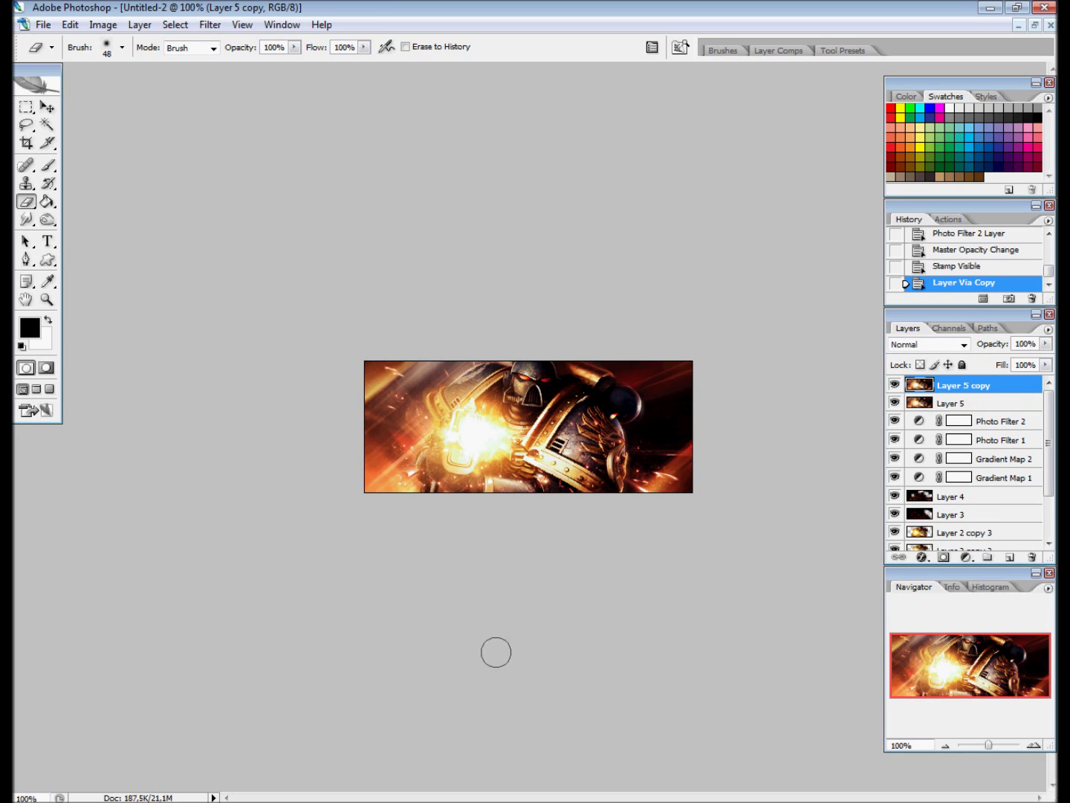
{"action": "key", "text": "alt+Tab"}
Step: Note the Gaussian Blur step and open Gaussian Blur on the top copy
{"action": "type", "text": "On the top one, go to "}
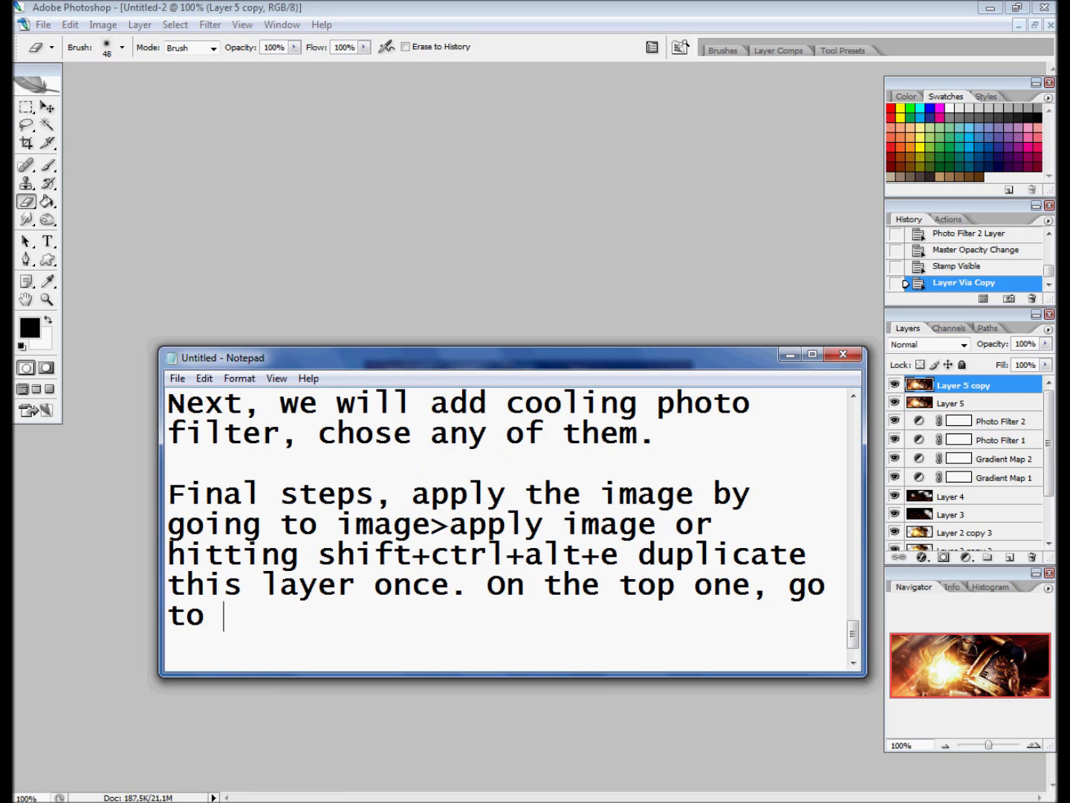
{"action": "type", "text": "filter>blur>"}
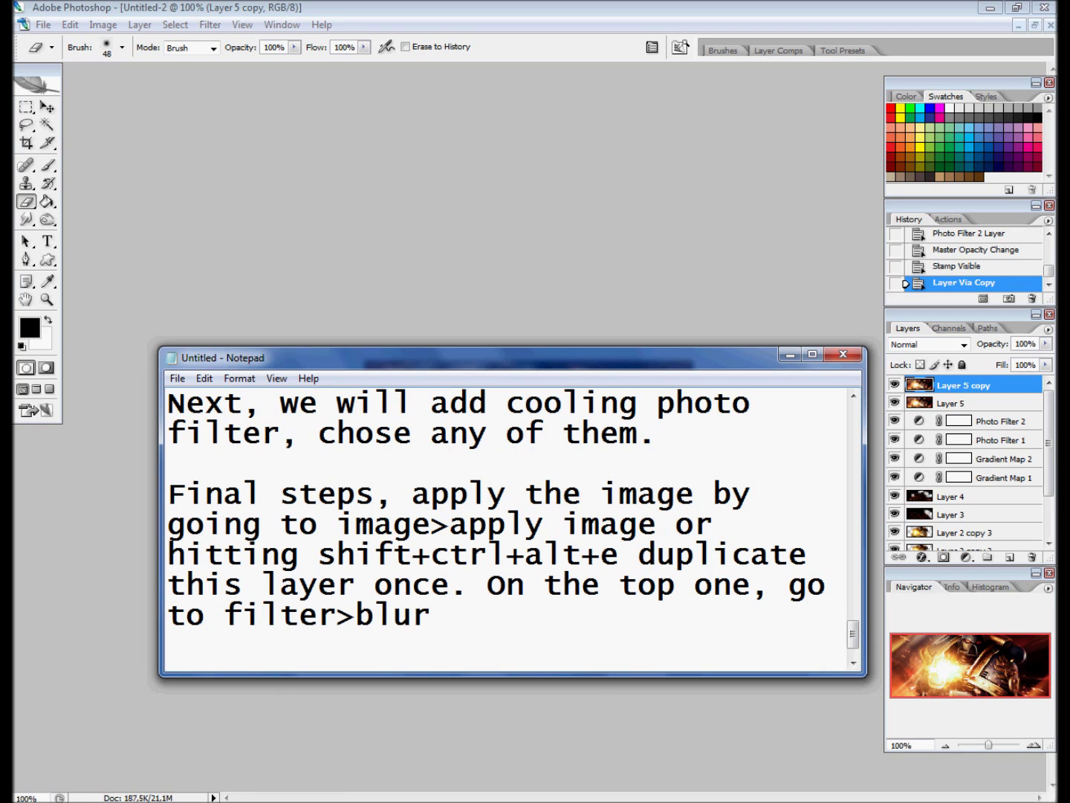
{"action": "type", "text": "gaussian "}
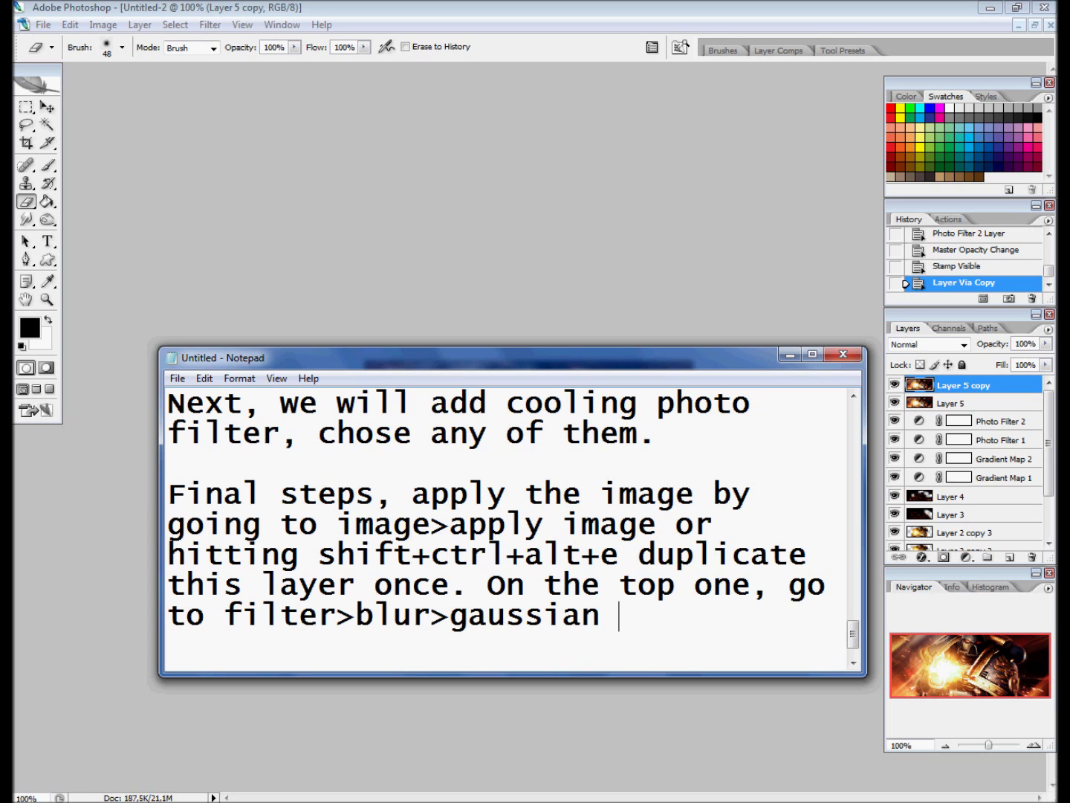
{"action": "type", "text": "blur."}
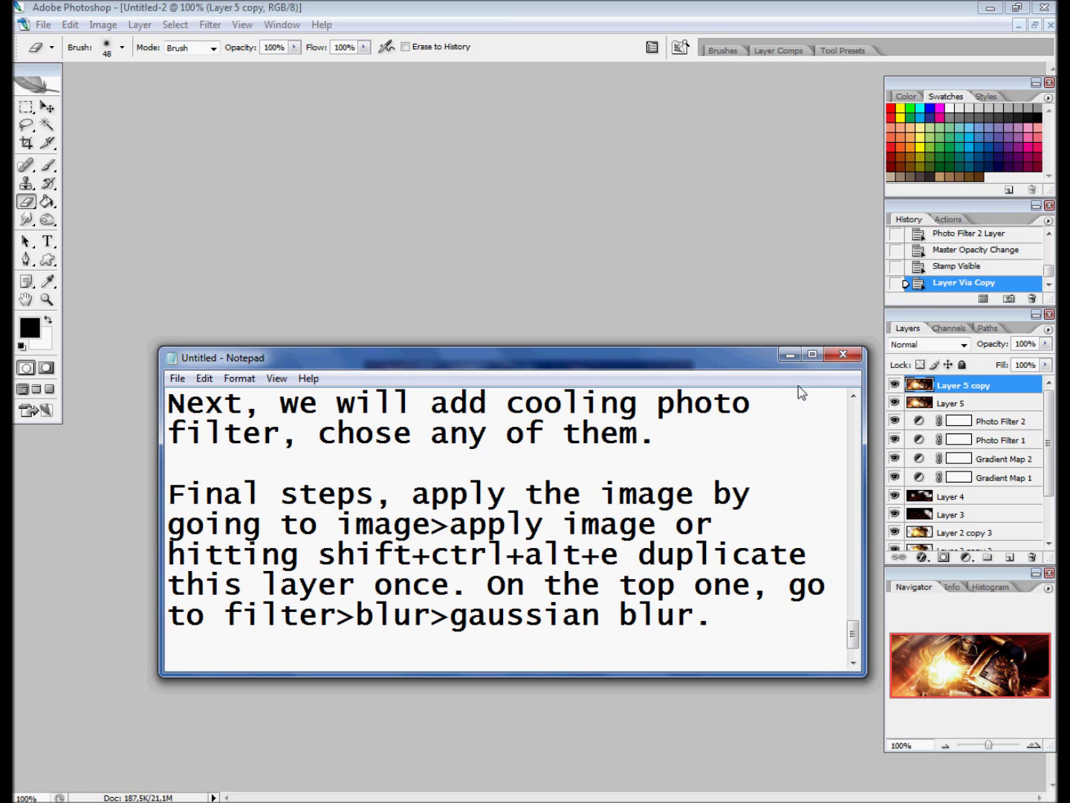
{"action": "left_click", "coordinate": [210, 25]}
{"action": "left_click", "coordinate": [445, 218]}
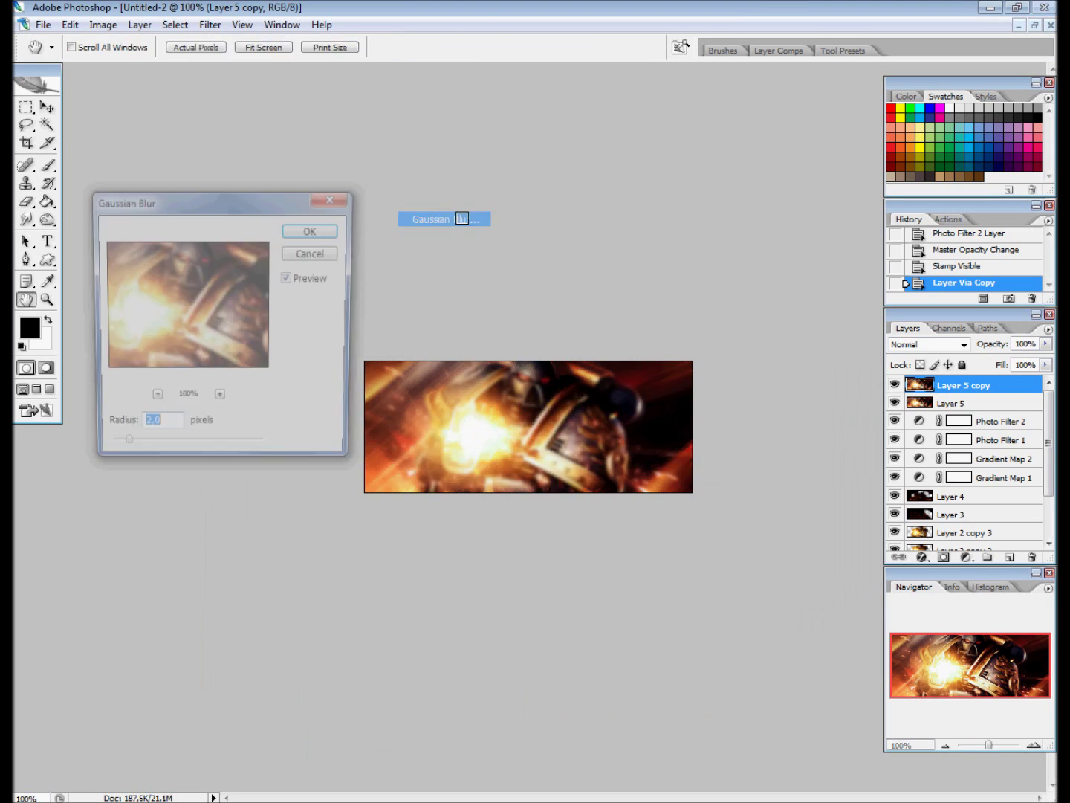
{"action": "key", "text": "alt+Tab"}
Step: Record 'Radius 2px' in the notes
{"action": "type", "text": "R"}
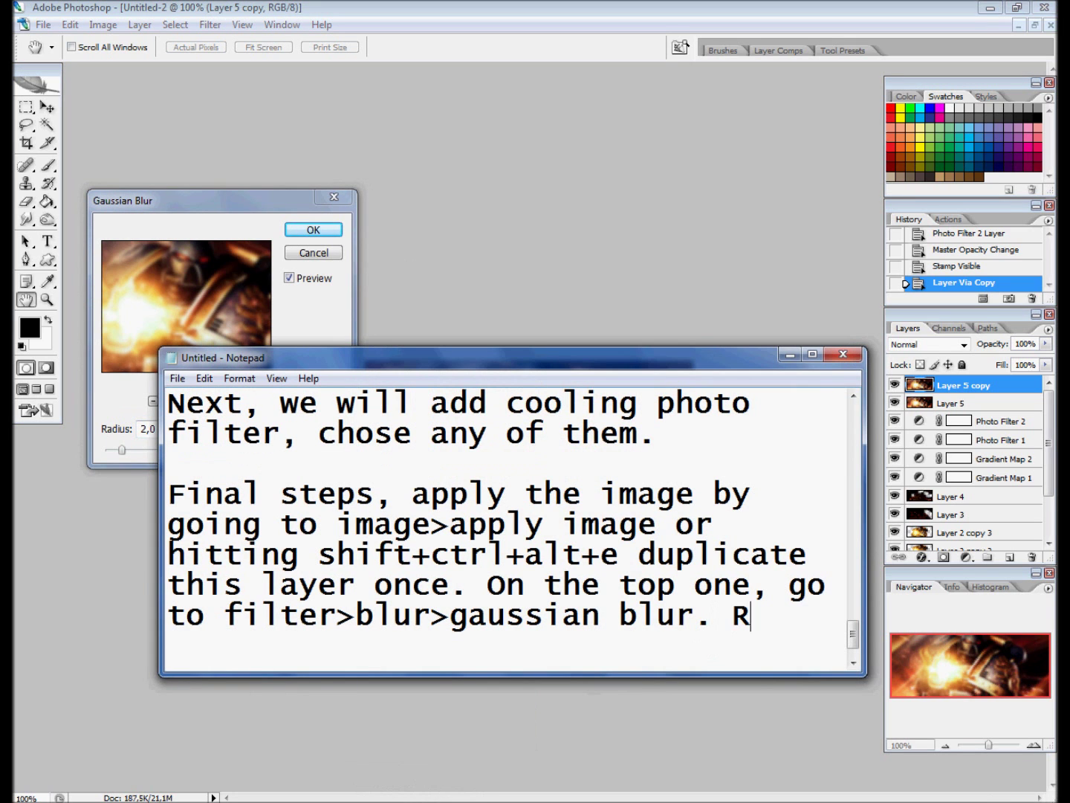
{"action": "type", "text": "adius 2"}
{"action": "key", "text": "BackSpace"}
{"action": "left_click_drag", "start_coordinate": [342, 364], "coordinate": [432, 453]}
{"action": "type", "text": "px"}
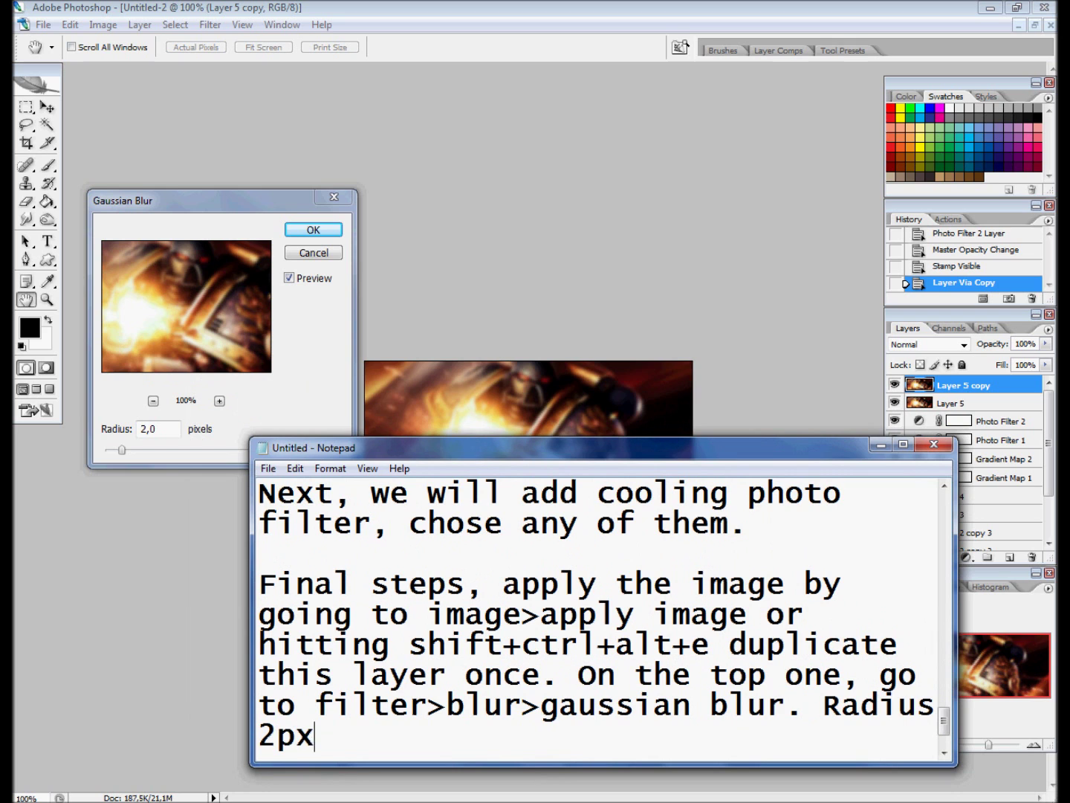
{"action": "left_click_drag", "start_coordinate": [735, 445], "coordinate": [688, 365]}
Step: Apply the 2 px Gaussian Blur to the top copy and select Layer 5 below it
{"action": "left_click", "coordinate": [834, 365]}
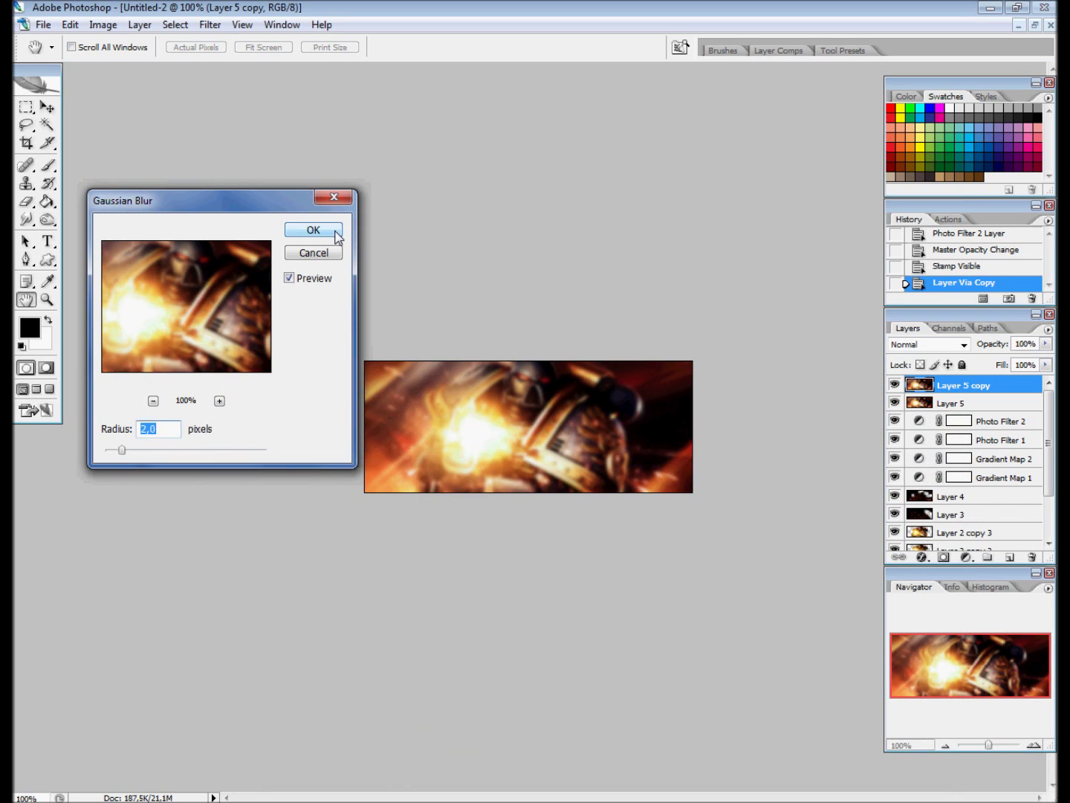
{"action": "left_click", "coordinate": [312, 230]}
{"action": "key", "text": "e"}
{"action": "left_click", "coordinate": [954, 403]}
{"action": "key", "text": "alt+Tab"}
Step: Add the note 'on the bottom one go to filter>sharpen>sharpen.'
{"action": "type", "text": "on the bottom"}
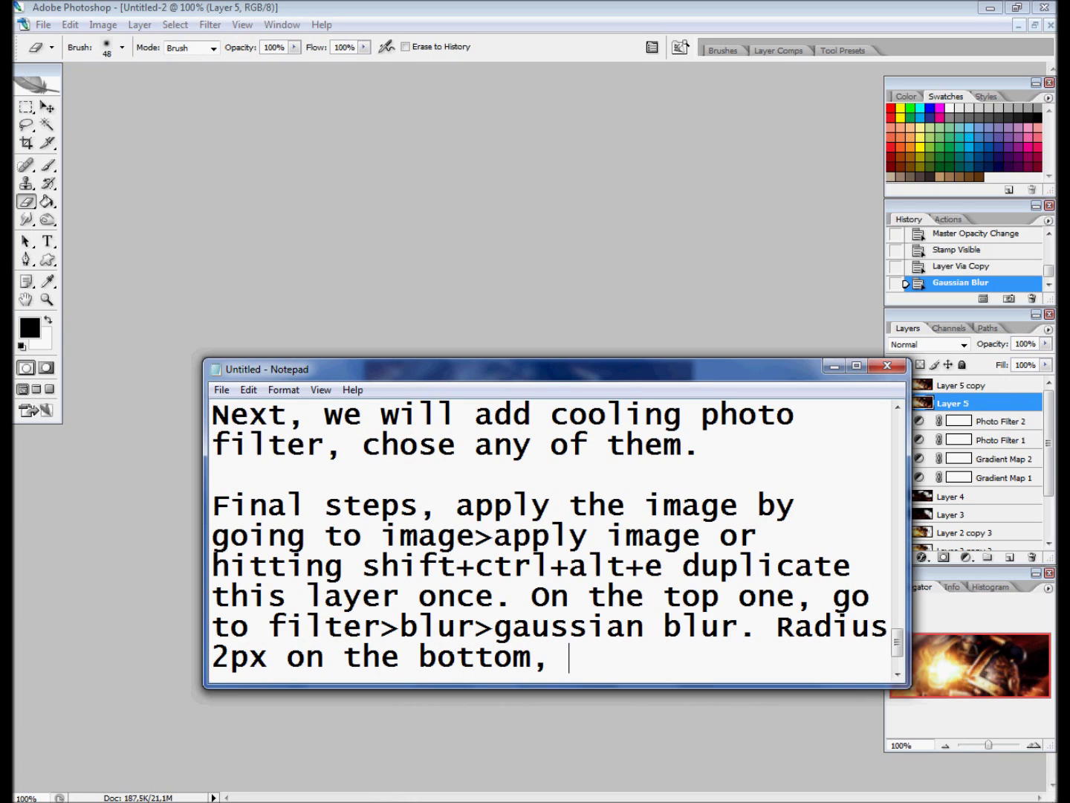
{"action": "type", "text": "go"}
{"action": "type", "text": " one"}
{"action": "left_click", "coordinate": [720, 656]}
{"action": "type", "text": "to filter"}
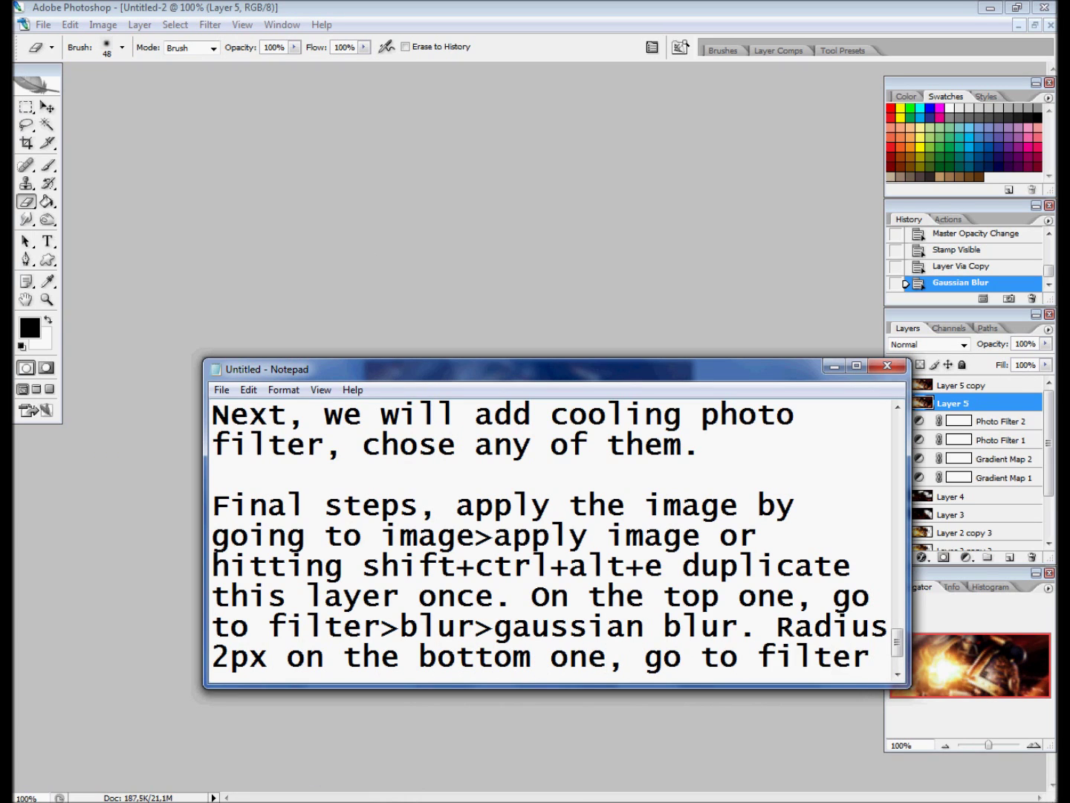
{"action": "type", "text": "sharpen>s"}
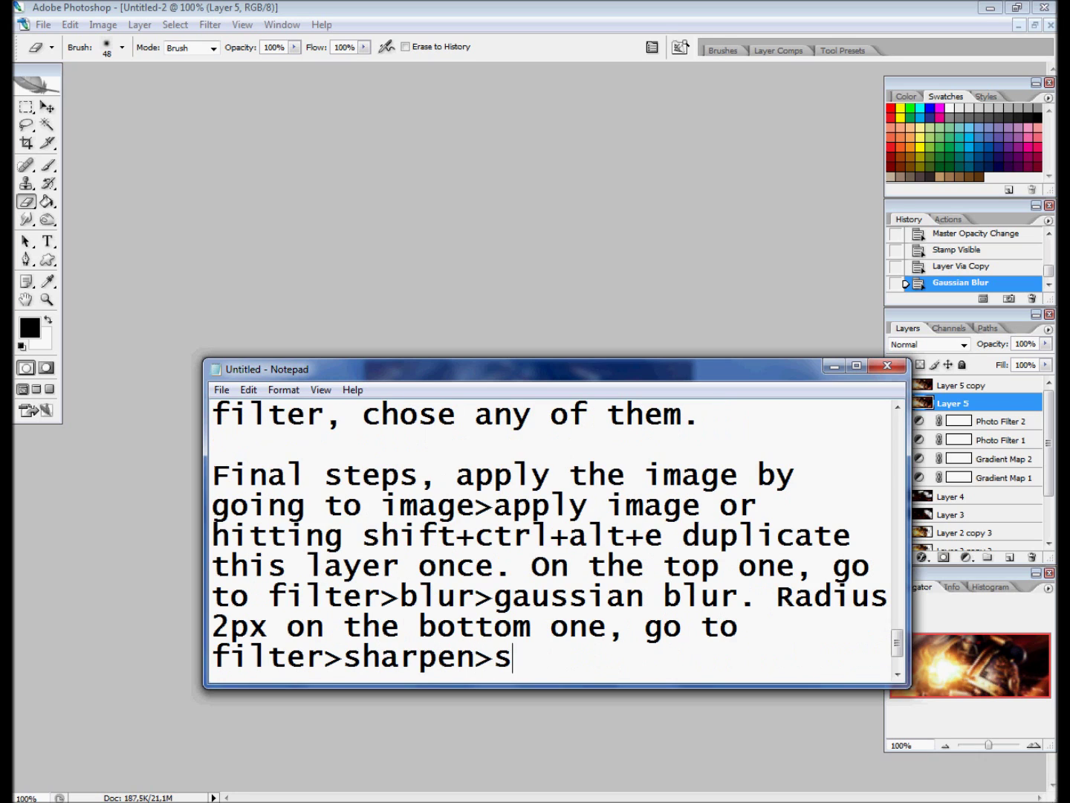
{"action": "type", "text": "harpen."}
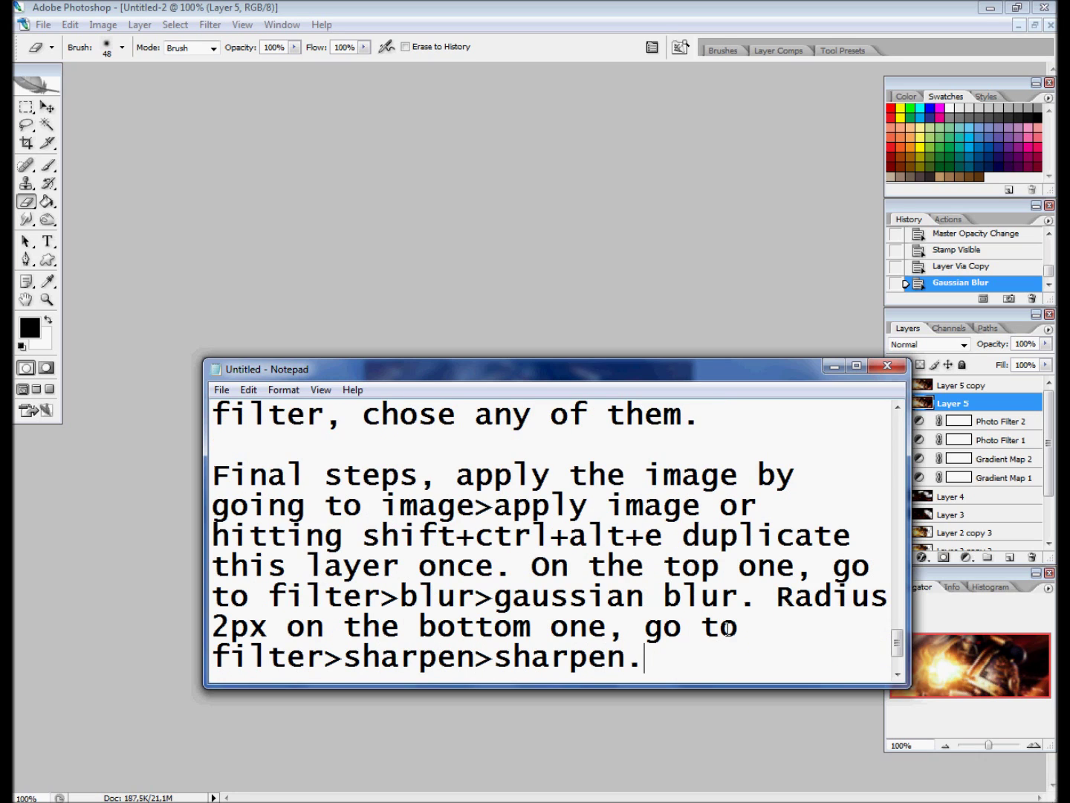
Step: Sharpen Layer 5 and note erasing the top layer with a big soft round brush
{"action": "left_click", "coordinate": [833, 366]}
{"action": "left_click", "coordinate": [211, 25]}
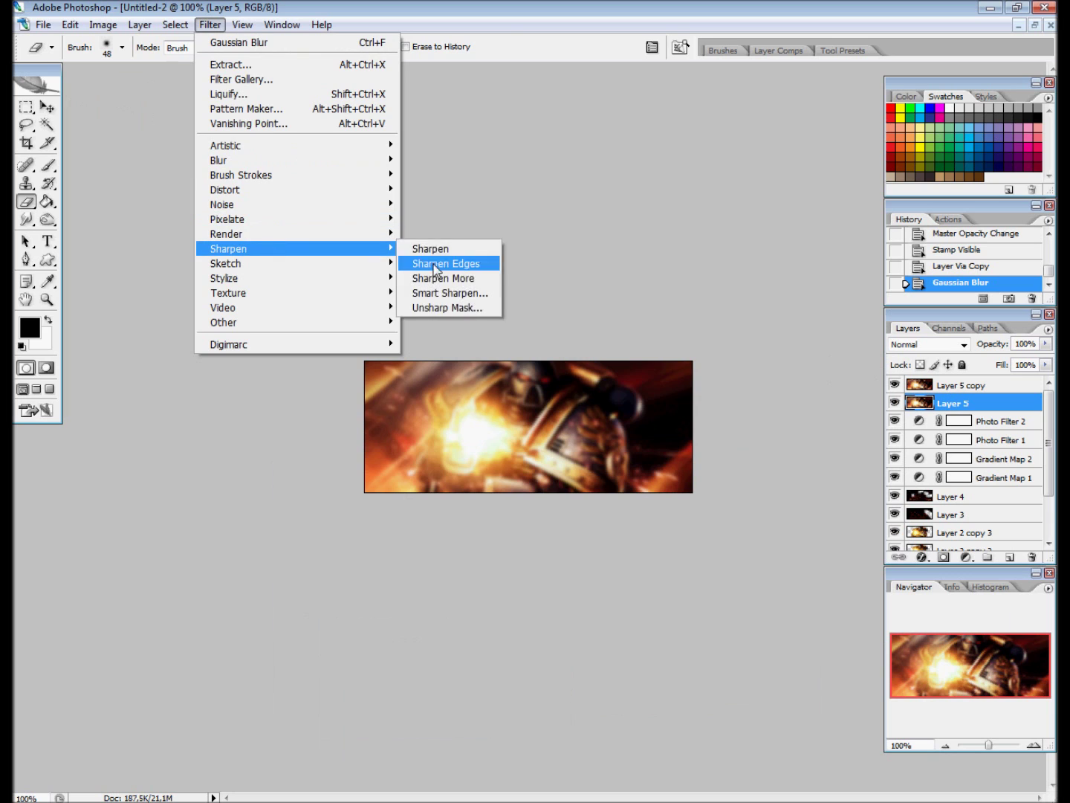
{"action": "left_click", "coordinate": [430, 246]}
{"action": "left_click", "coordinate": [413, 781]}
{"action": "type", "text": "filter>sharpen>sharpen."}
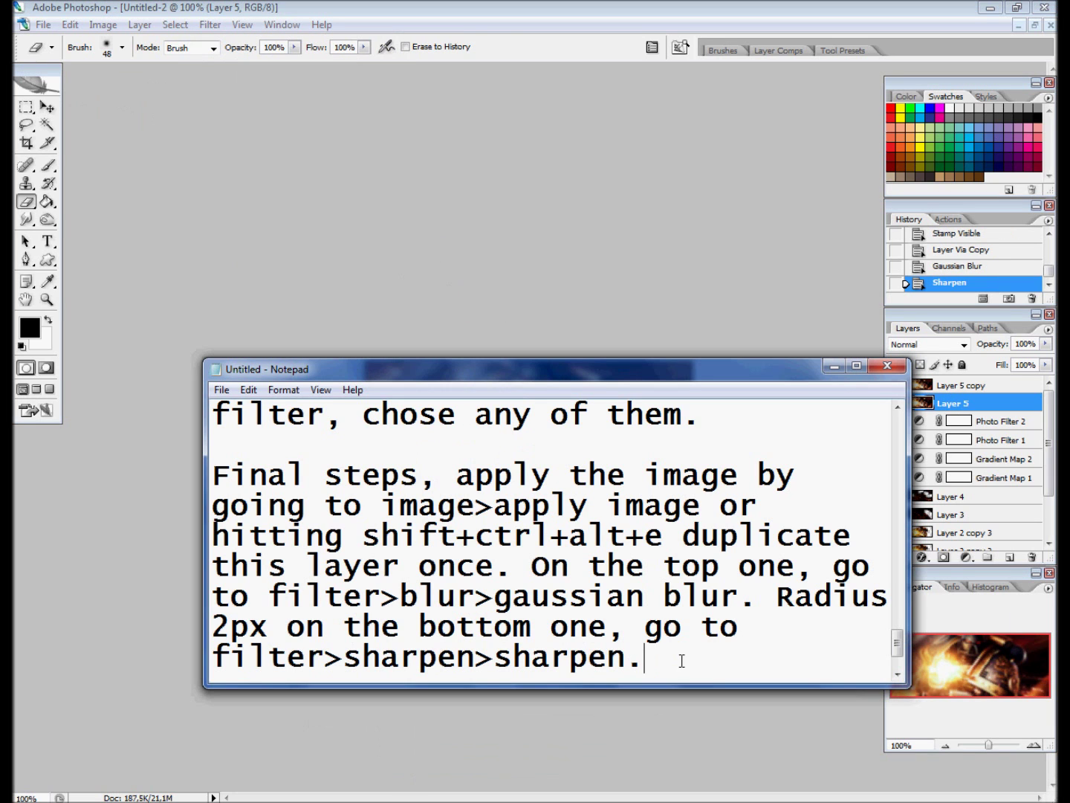
{"action": "type", "text": " Select the t"}
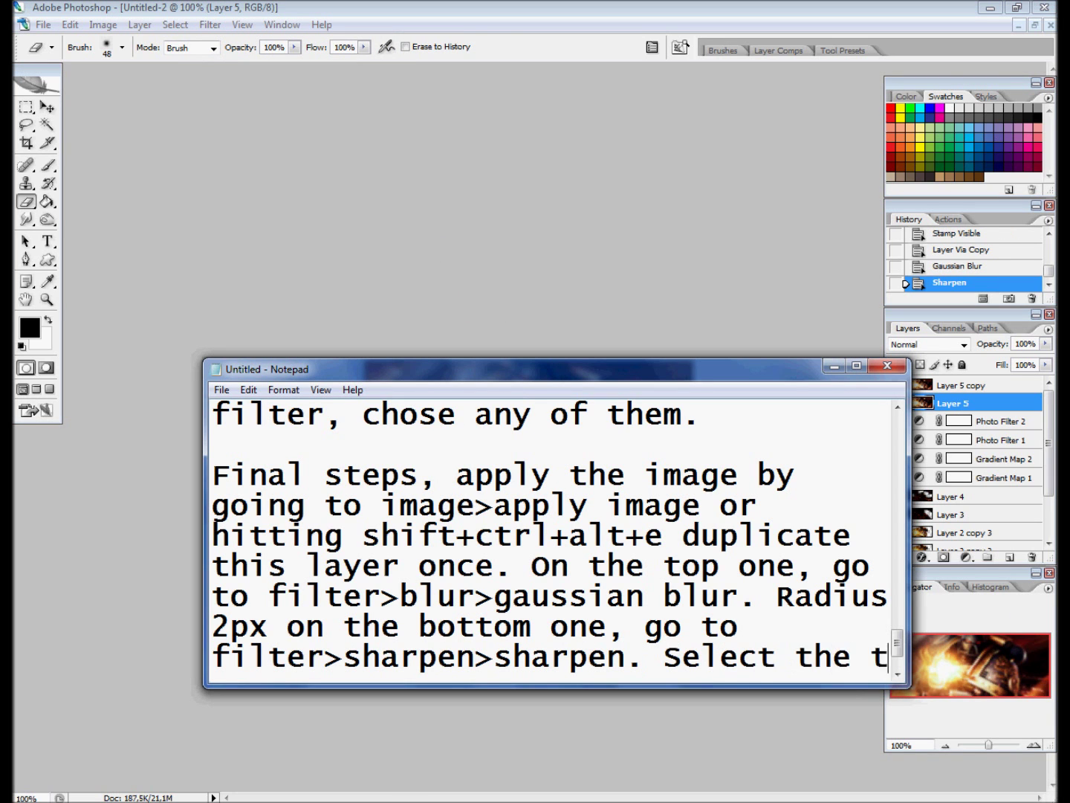
{"action": "type", "text": "op layer and er"}
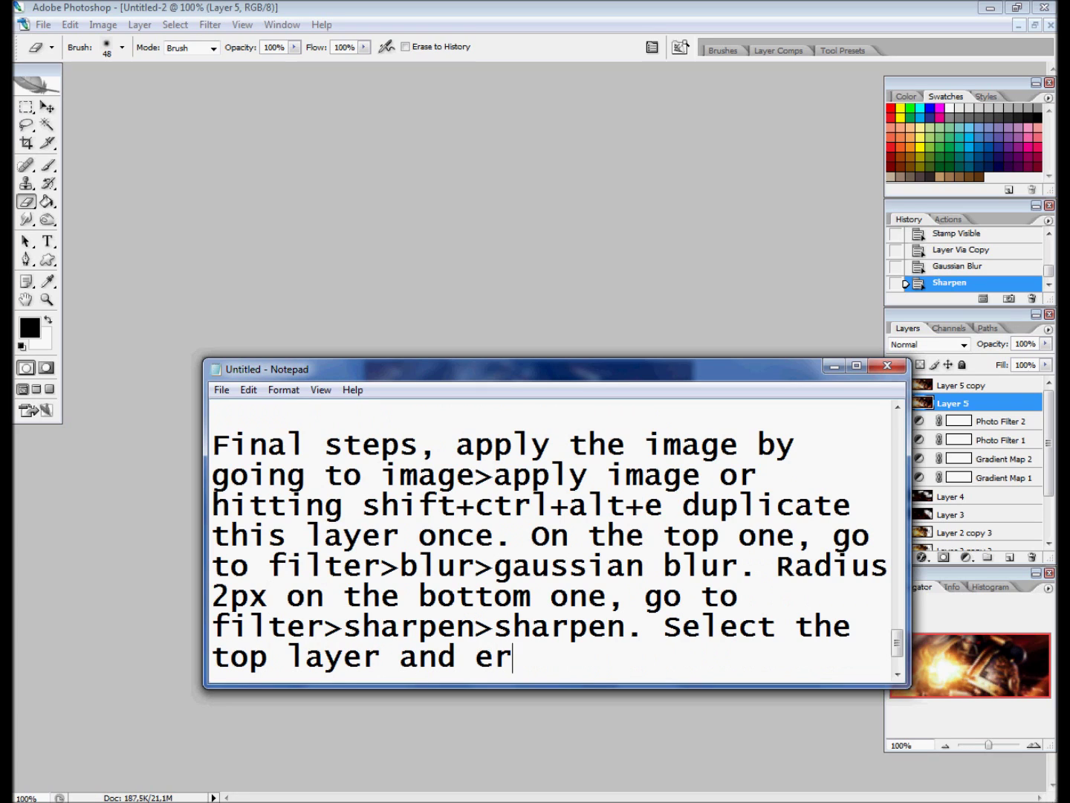
{"action": "type", "text": "ase over your render with big soft round brush"}
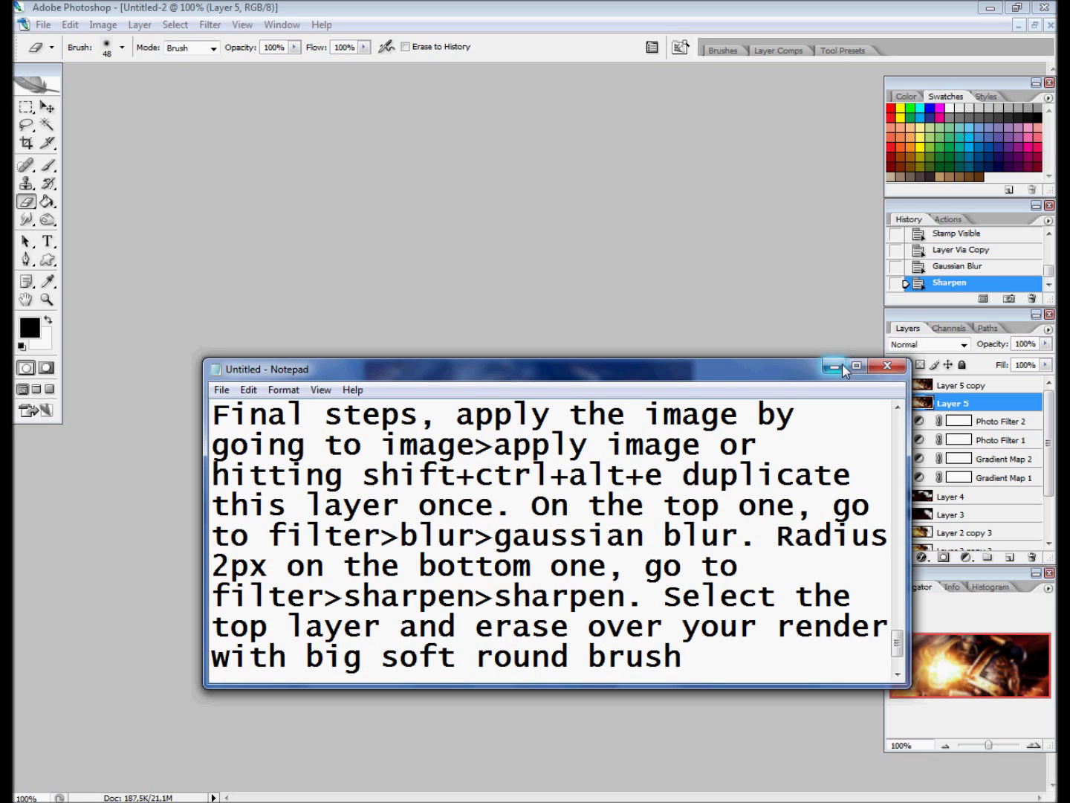
Step: Erase the blurred top copy over the armored figure with brush size 10
{"action": "left_click", "coordinate": [833, 365]}
{"action": "left_click", "coordinate": [123, 47]}
{"action": "type", "text": "10"}
{"action": "mouse_move", "coordinate": [537, 406]}
{"action": "left_mouse_down"}
{"action": "mouse_move", "coordinate": [490, 416]}
{"action": "mouse_move", "coordinate": [572, 416]}
{"action": "mouse_move", "coordinate": [587, 445]}
{"action": "mouse_move", "coordinate": [524, 442]}
{"action": "mouse_move", "coordinate": [427, 405]}
{"action": "mouse_move", "coordinate": [416, 431]}
{"action": "mouse_move", "coordinate": [469, 460]}
{"action": "mouse_move", "coordinate": [445, 428]}
{"action": "left_mouse_up"}
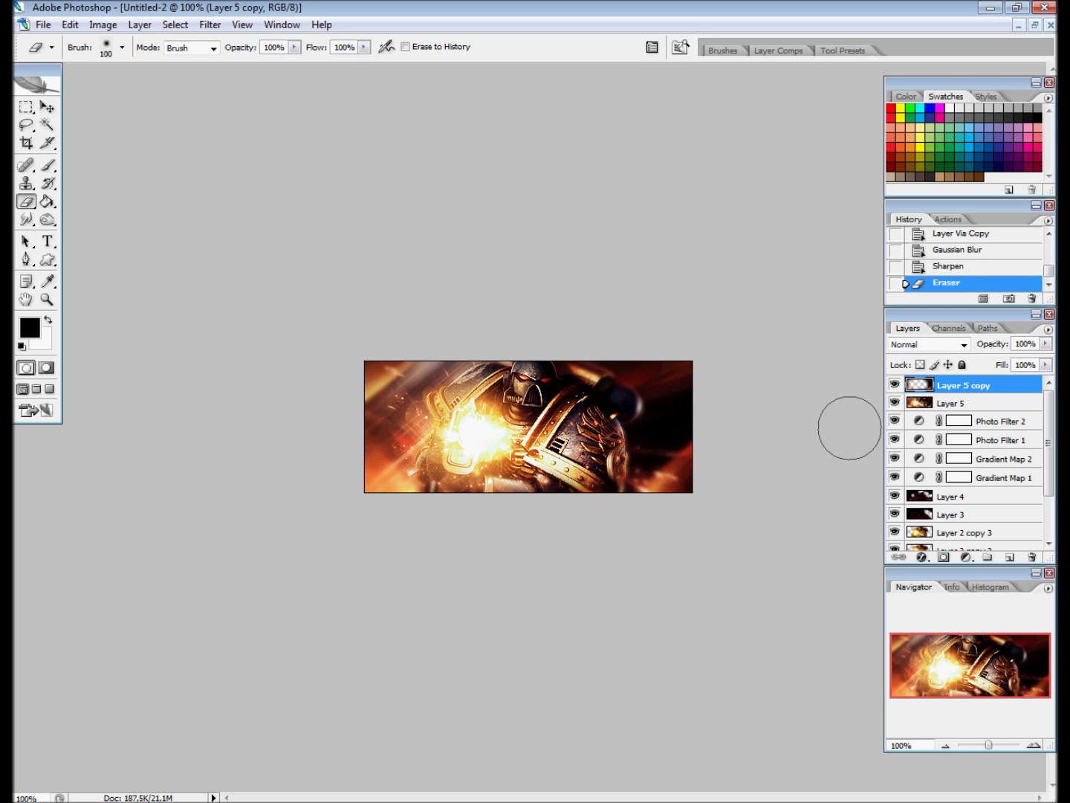
Step: Note lowering the sharpened layer, and set Layer 5's opacity to 60%
{"action": "left_click", "coordinate": [966, 405]}
{"action": "key", "text": "alt+Tab"}
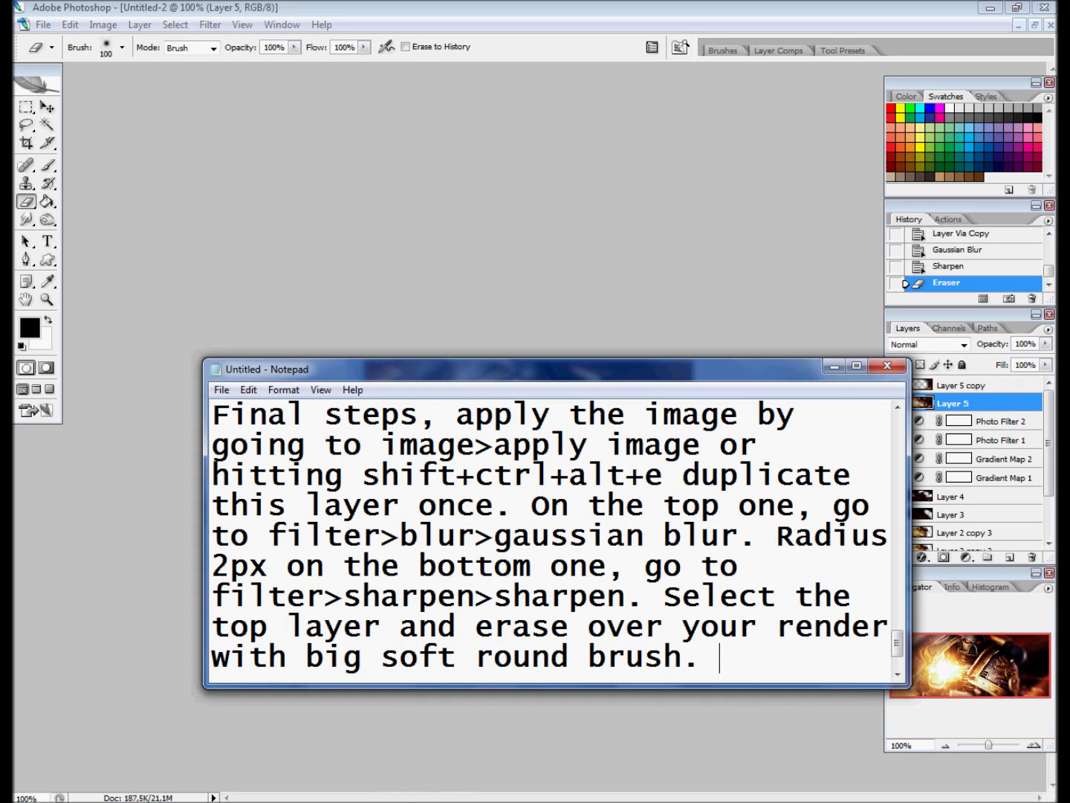
{"action": "type", "text": "Lower the sharpened"}
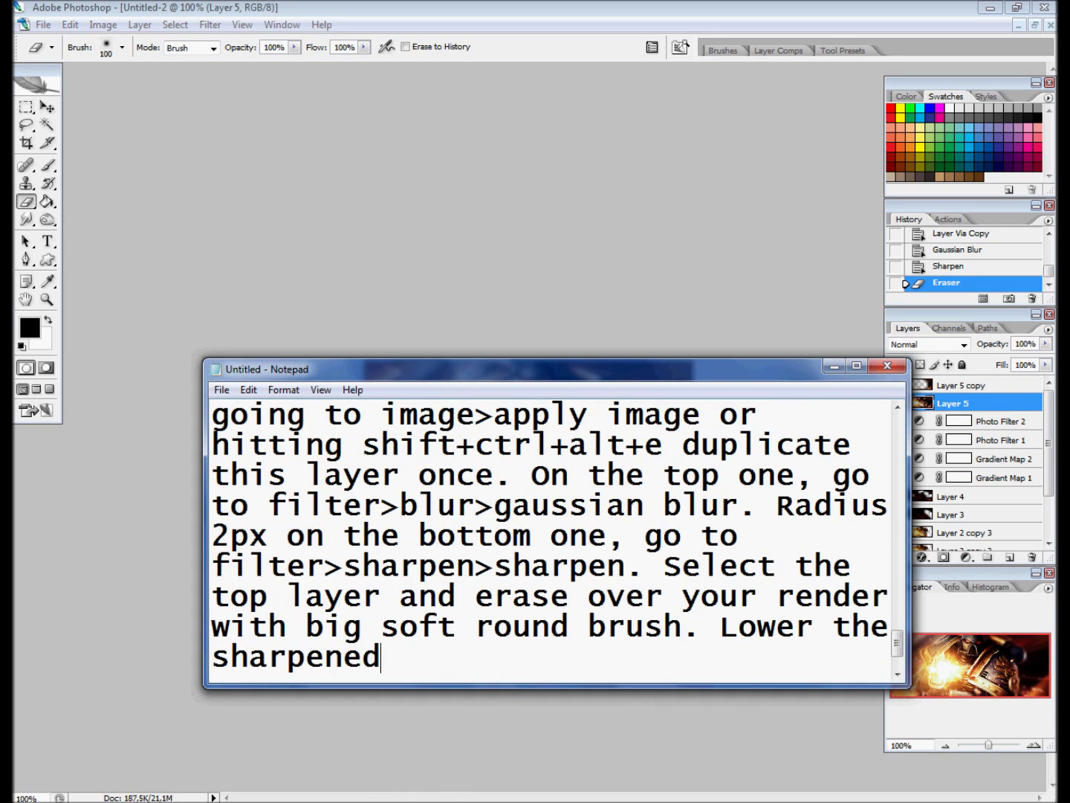
{"action": "type", "text": " layer opacity, if needed"}
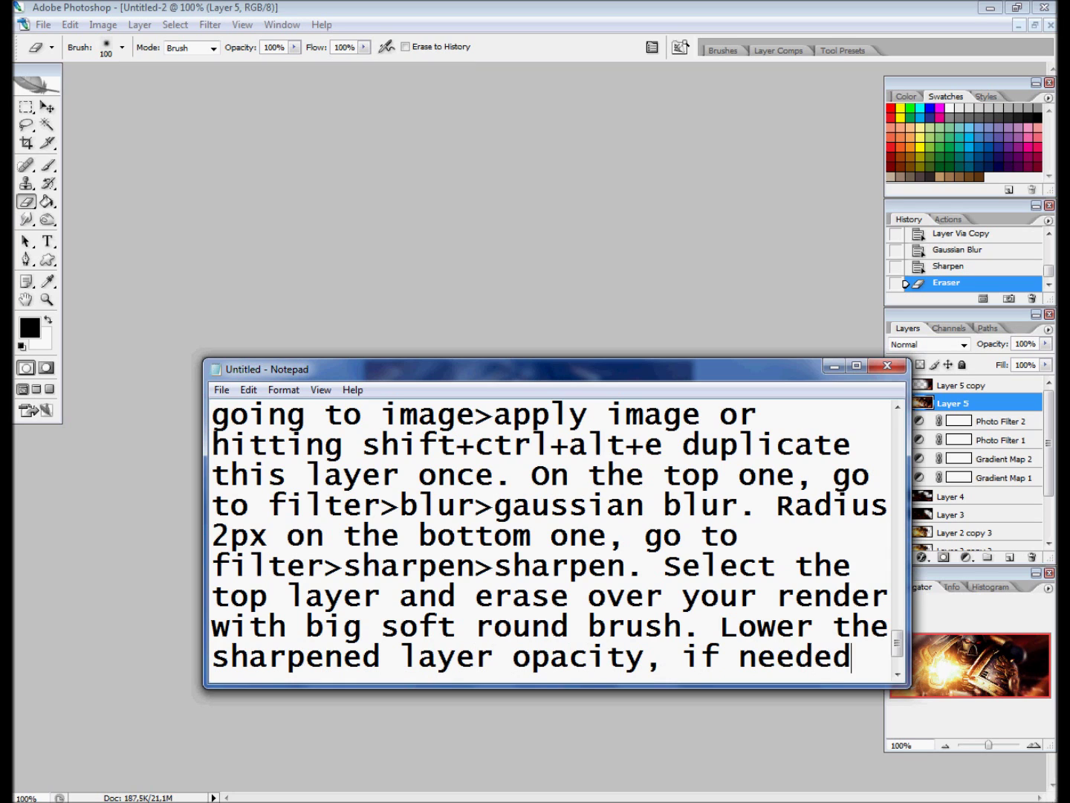
{"action": "left_click", "coordinate": [833, 365]}
{"action": "type", "text": "60"}
{"action": "key", "text": "Return"}
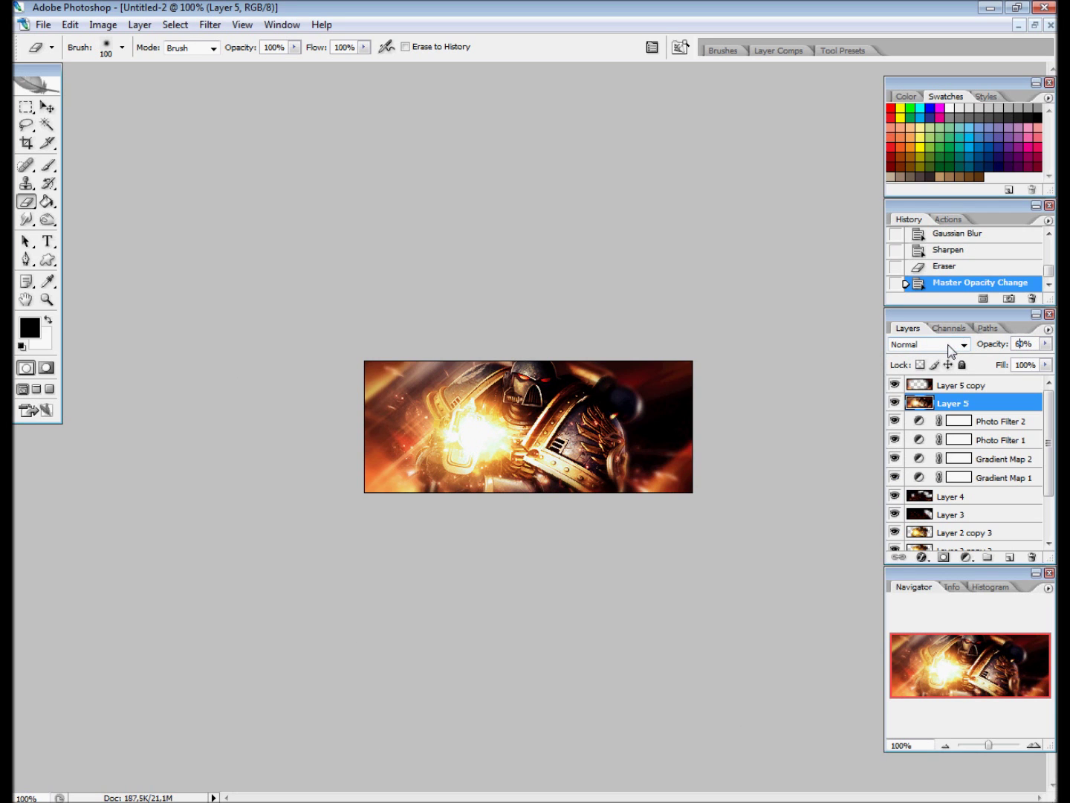
{"action": "left_click", "coordinate": [963, 385]}
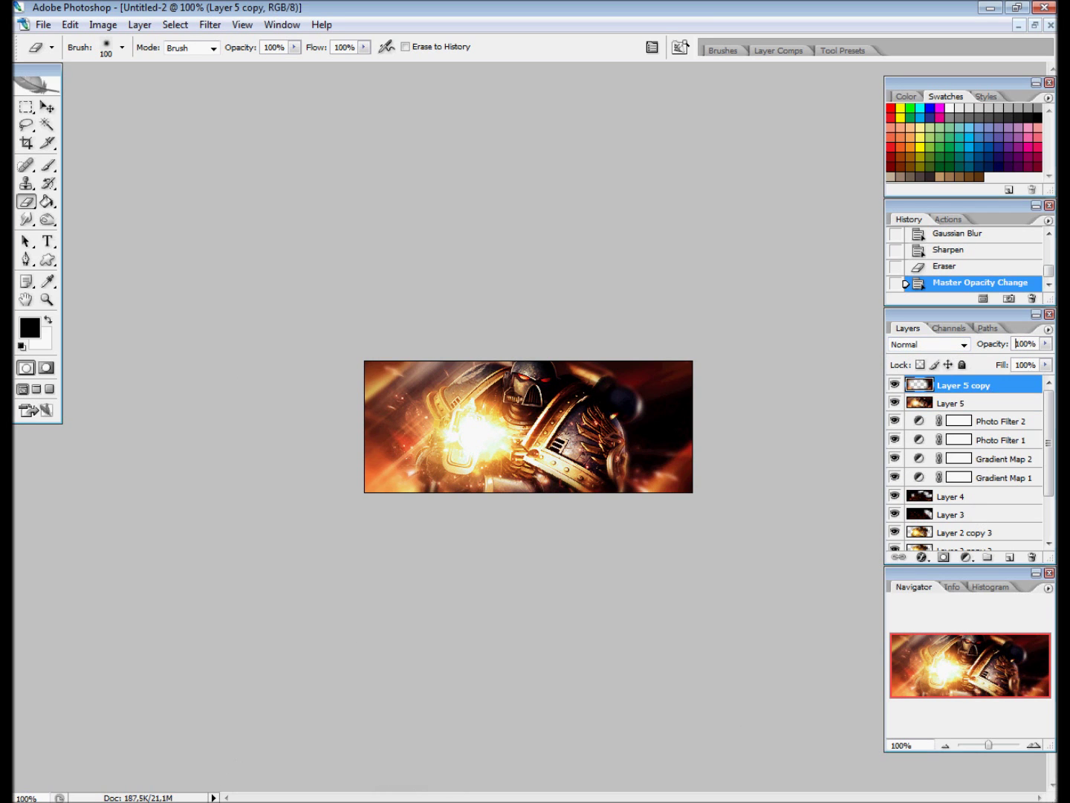
{"action": "key", "text": "alt+Tab"}
{"action": "key", "text": "Return"}
{"action": "key", "text": "Return"}
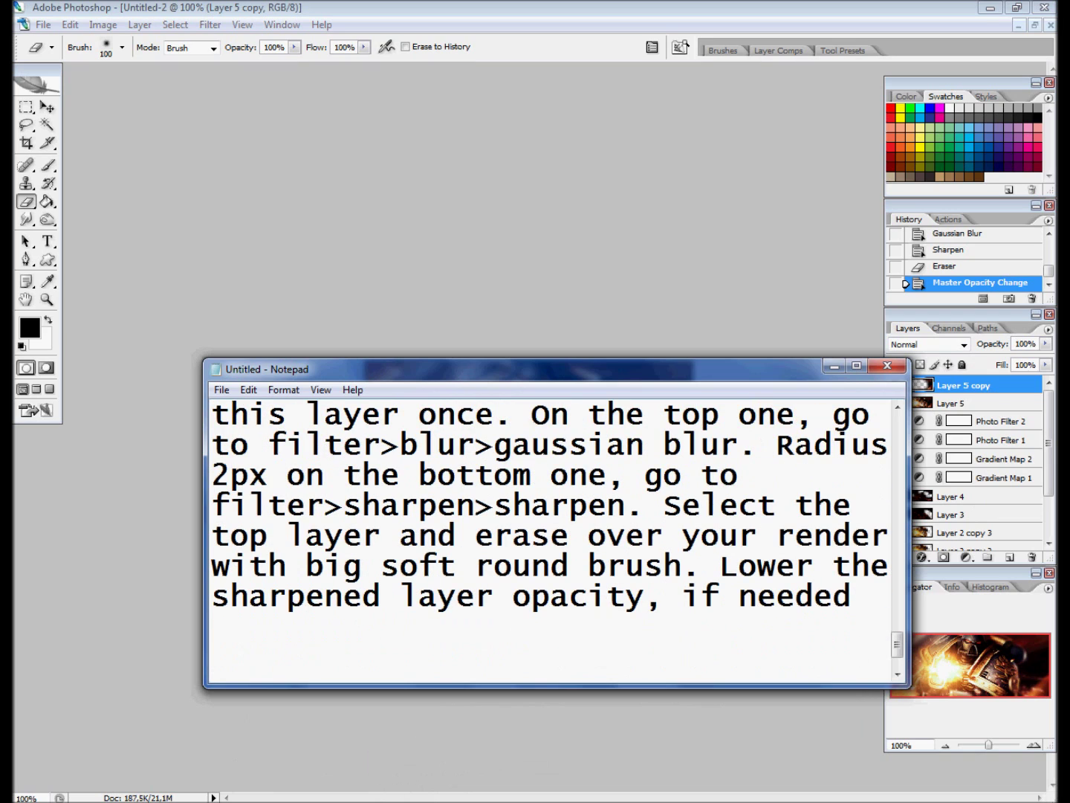
Step: Note the border step and create a new empty layer with the Rectangular Marquee tool active
{"action": "type", "text": "Now its time to add a "}
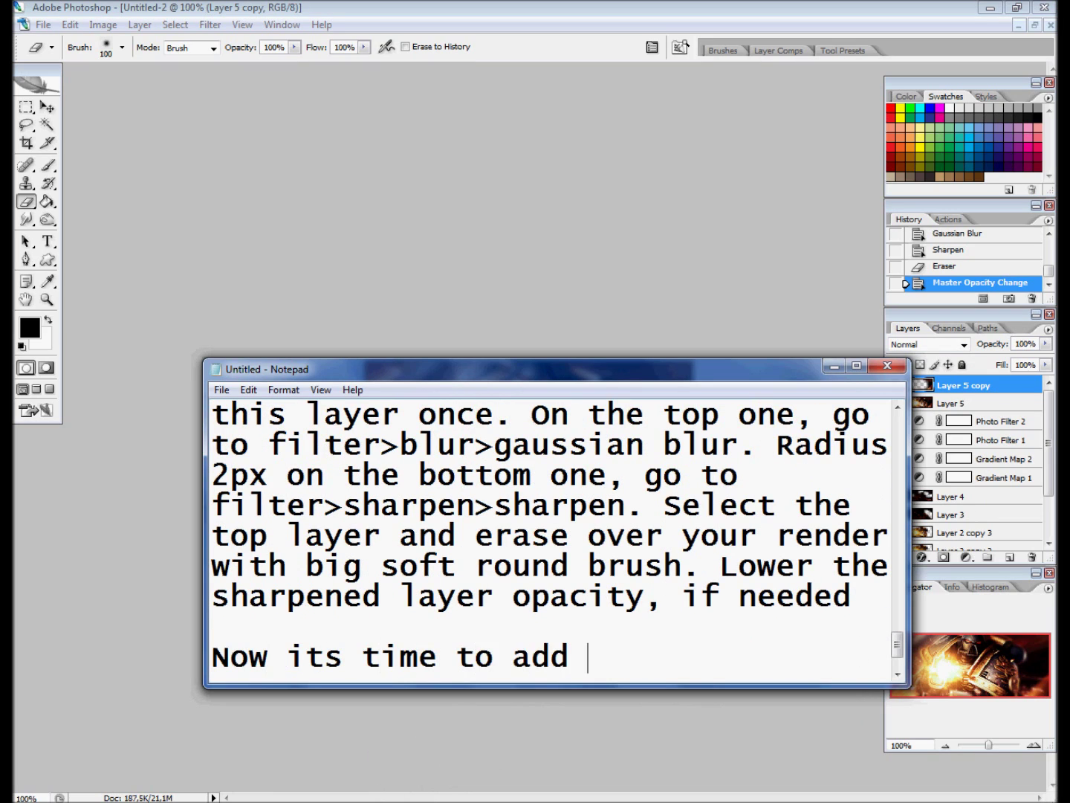
{"action": "type", "text": "border. To "}
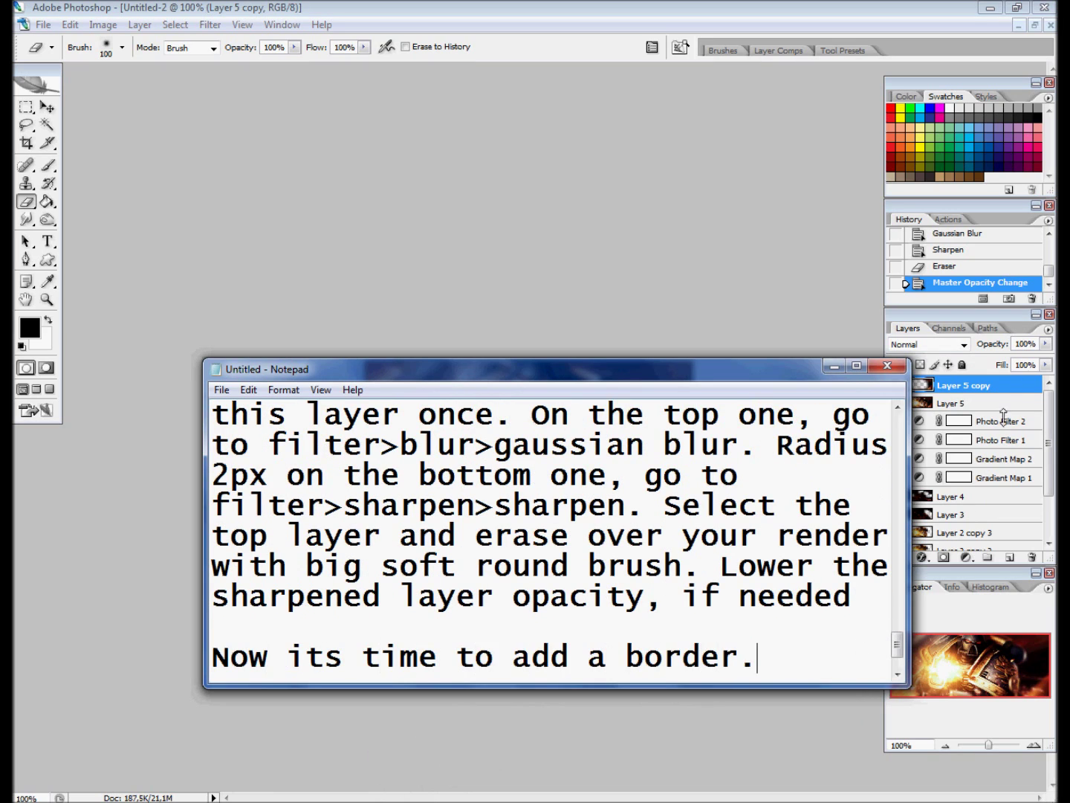
{"action": "type", "text": "do that, select rect"}
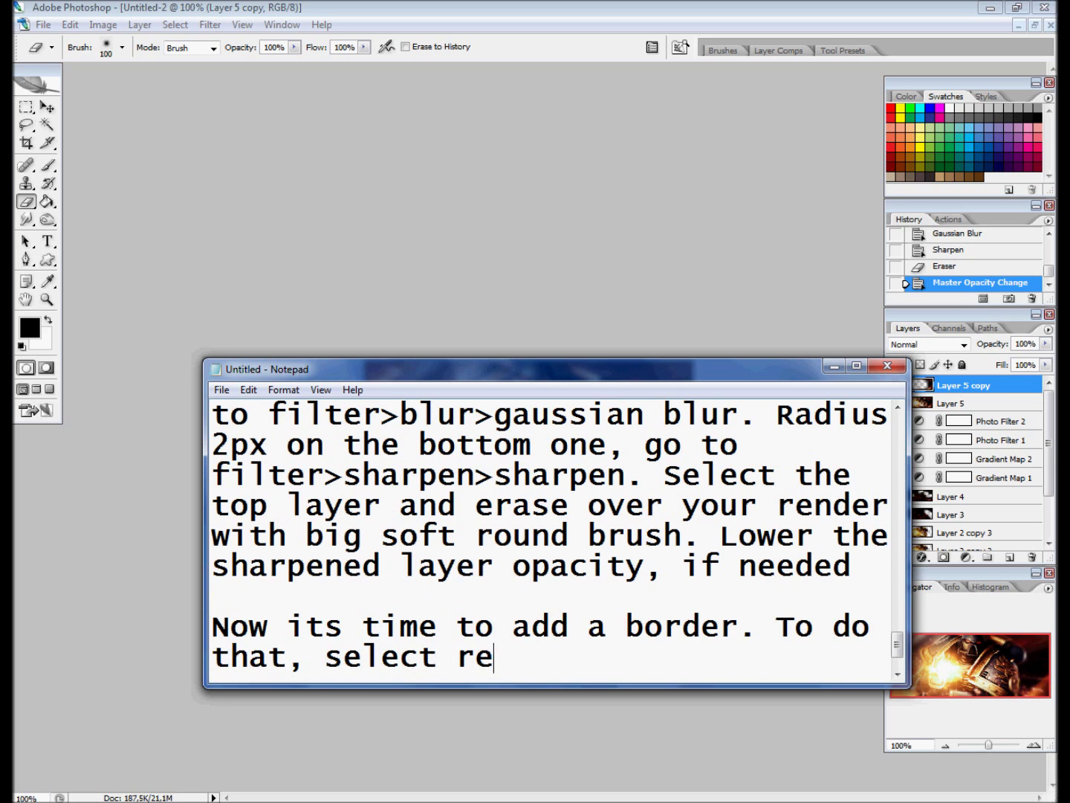
{"action": "type", "text": "angular "}
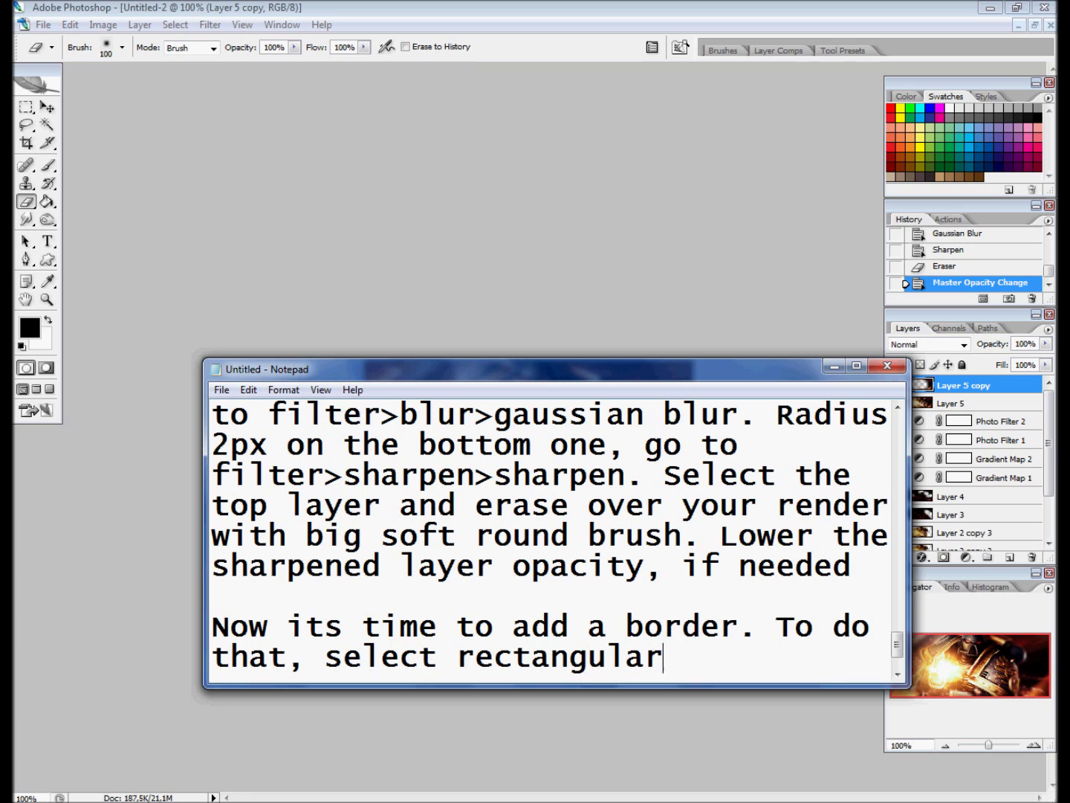
{"action": "type", "text": "tool and "}
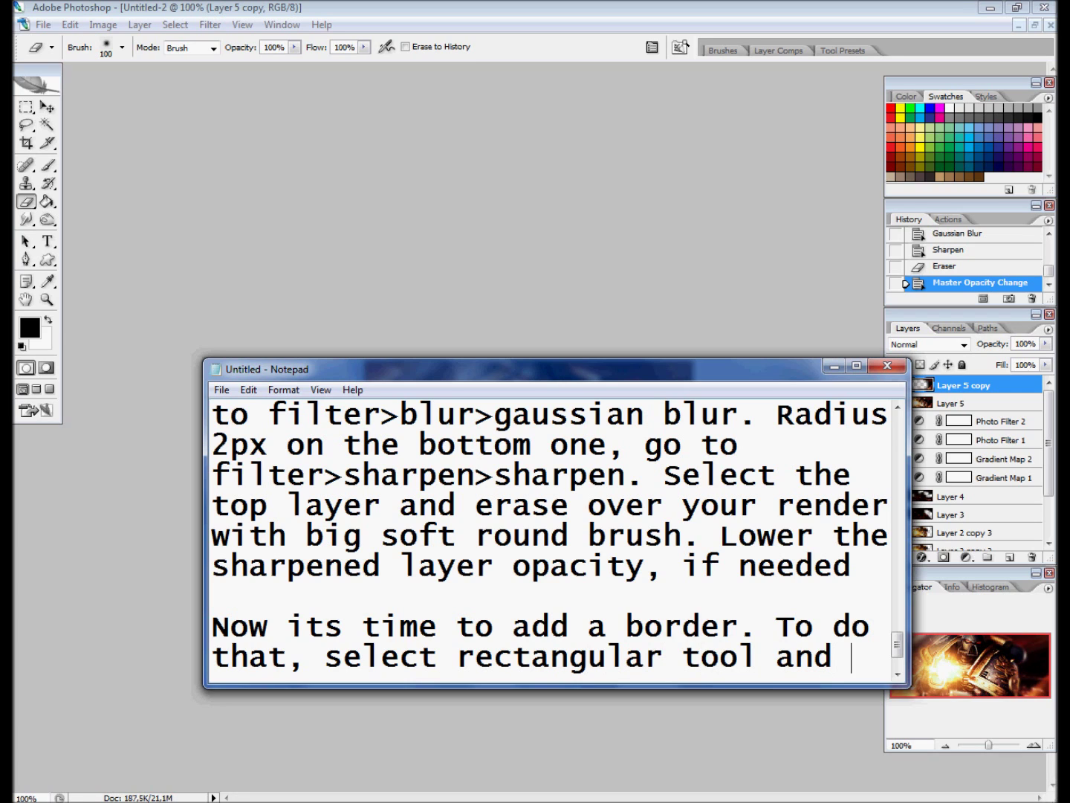
{"action": "type", "text": "select whole signature."}
{"action": "left_click", "coordinate": [832, 365]}
{"action": "left_click", "coordinate": [28, 108]}
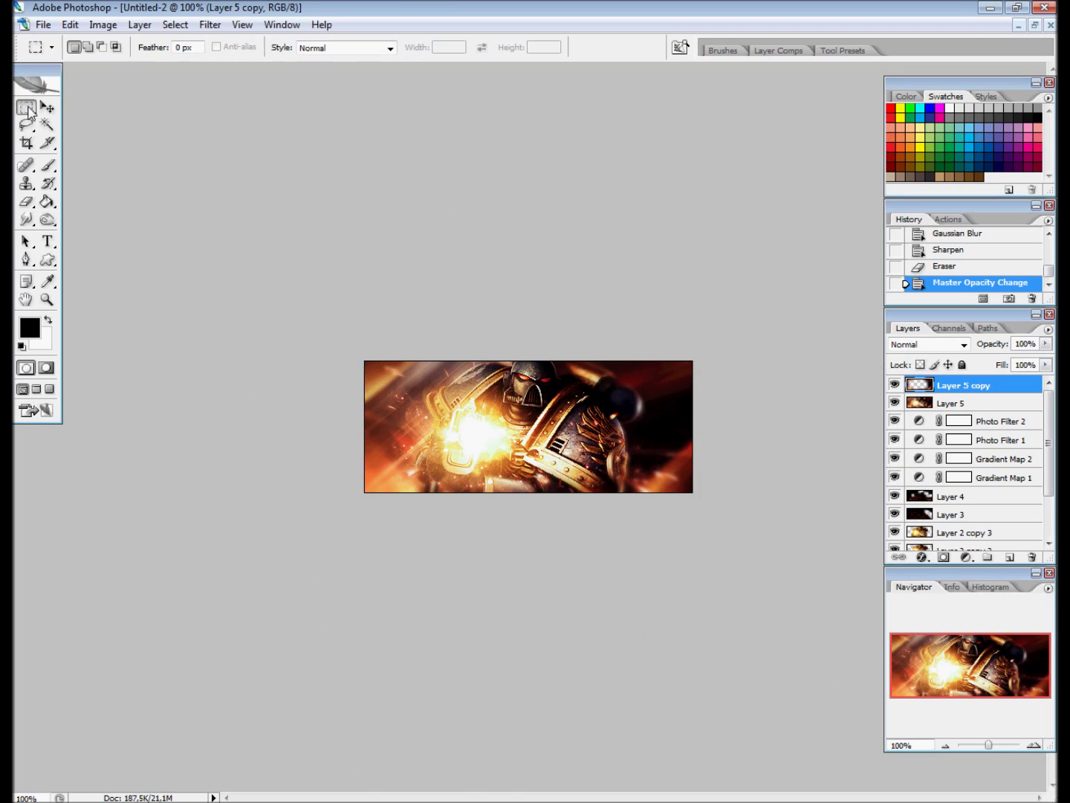
{"action": "left_click", "coordinate": [1008, 558]}
{"action": "key", "text": "alt+Tab"}
Step: Marquee-select the whole signature and note the 1 px black Edit > Stroke step
{"action": "type", "text": "oo"}
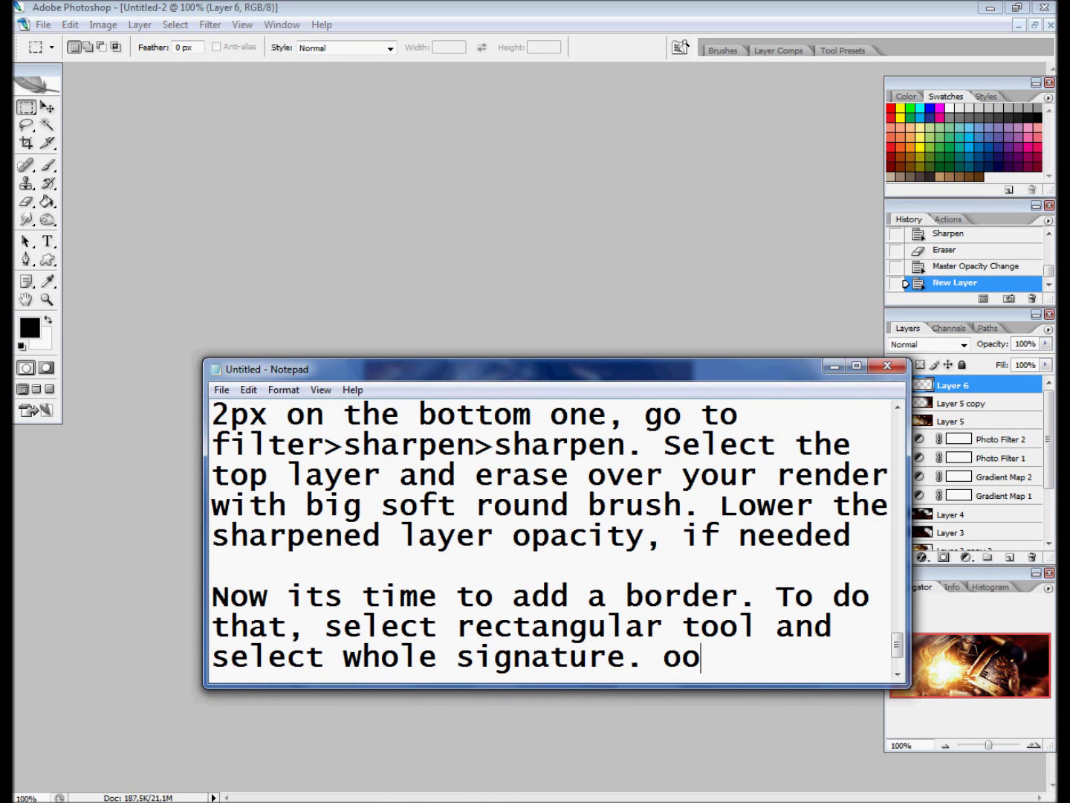
{"action": "type", "text": "ps, create a new layer 1"}
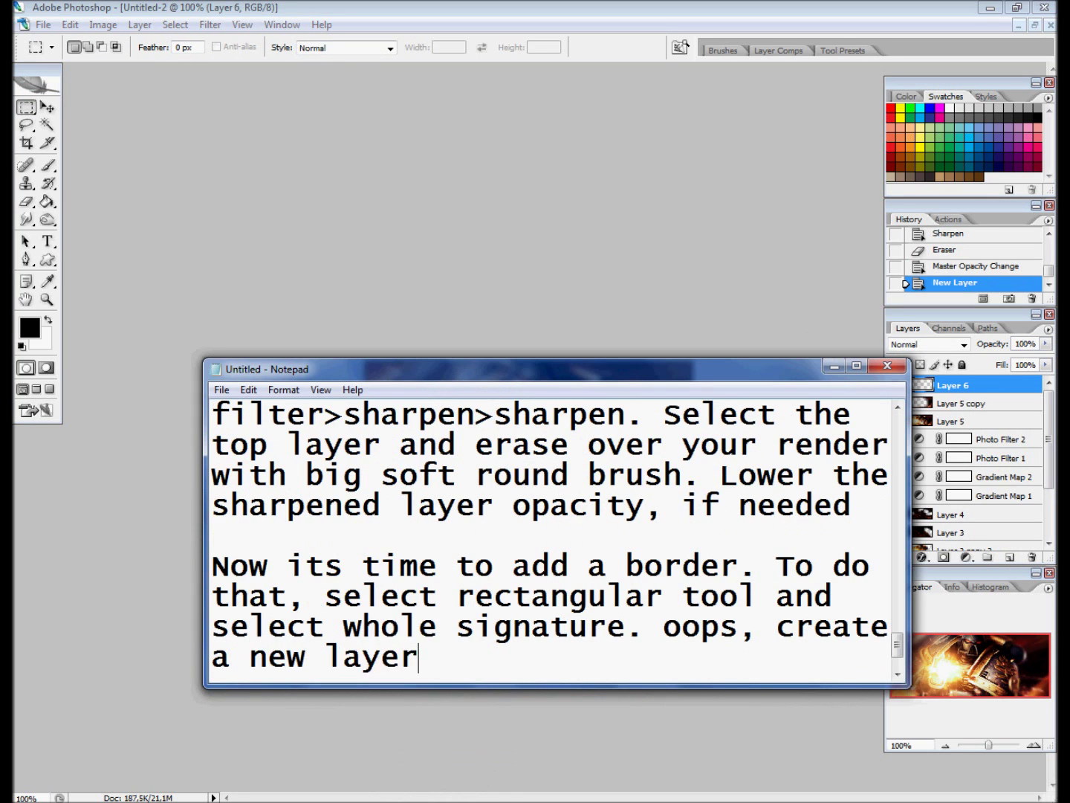
{"action": "type", "text": "st..."}
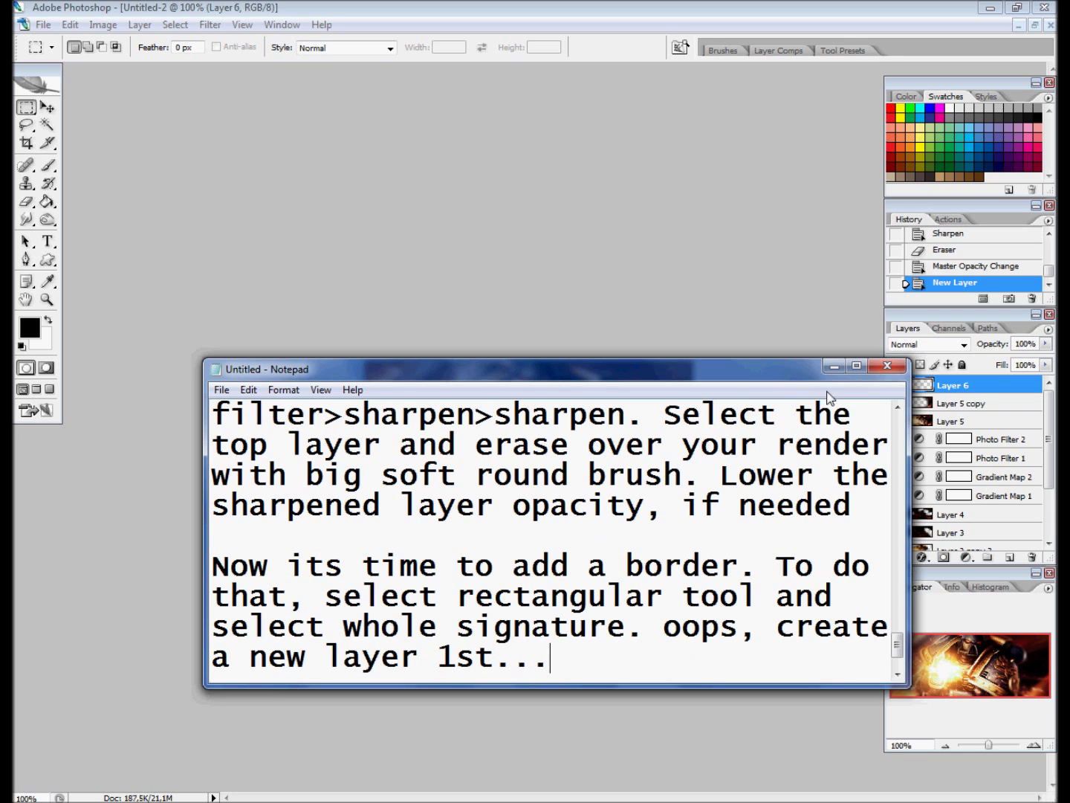
{"action": "left_click_drag", "start_coordinate": [362, 358], "coordinate": [713, 537]}
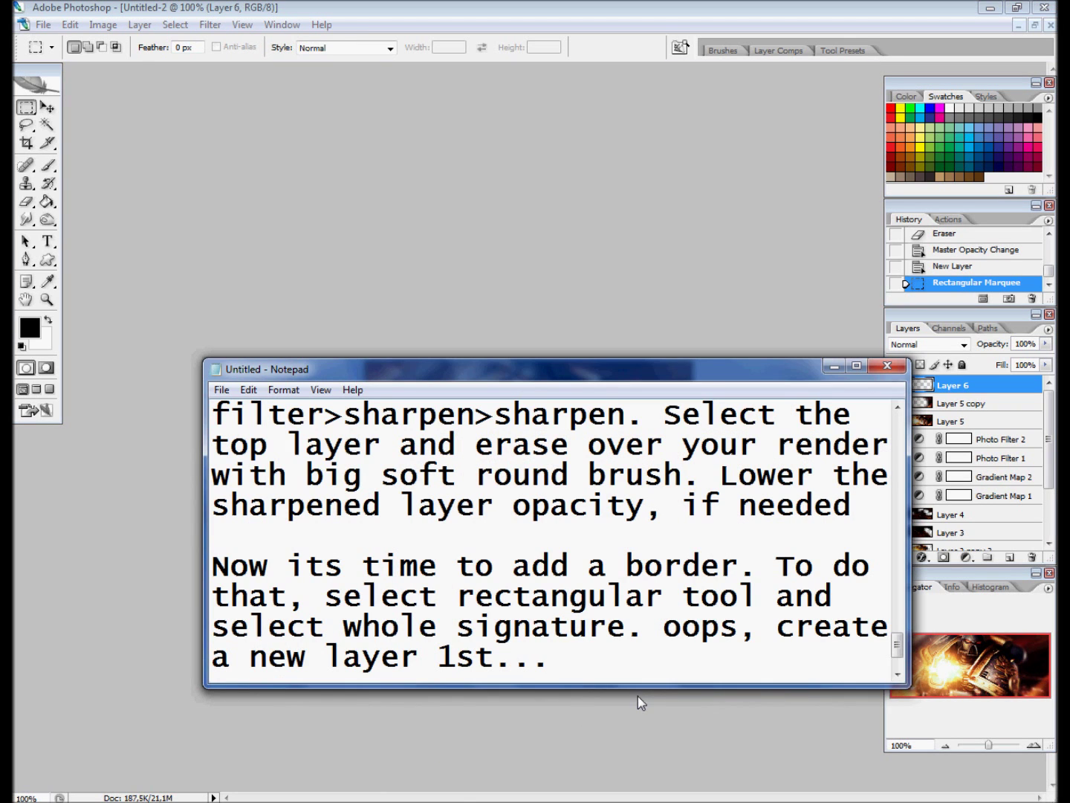
{"action": "type", "text": "Now edit>stroke, 1"}
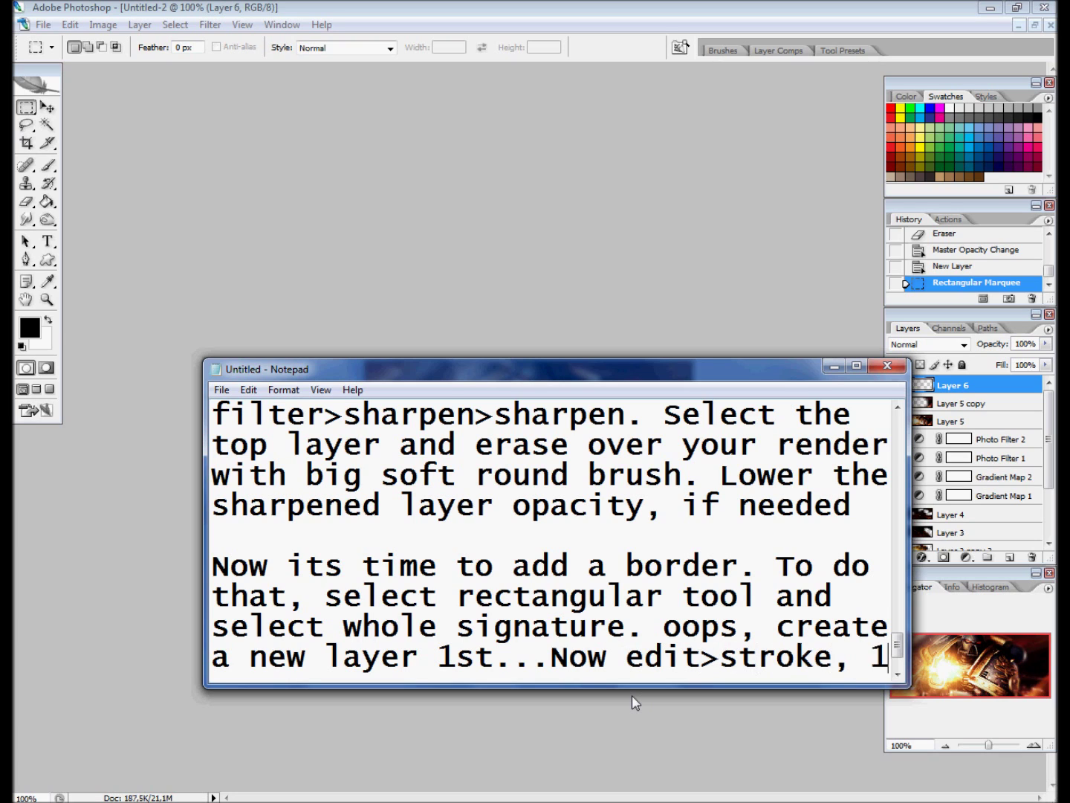
{"action": "type", "text": "px and chose "}
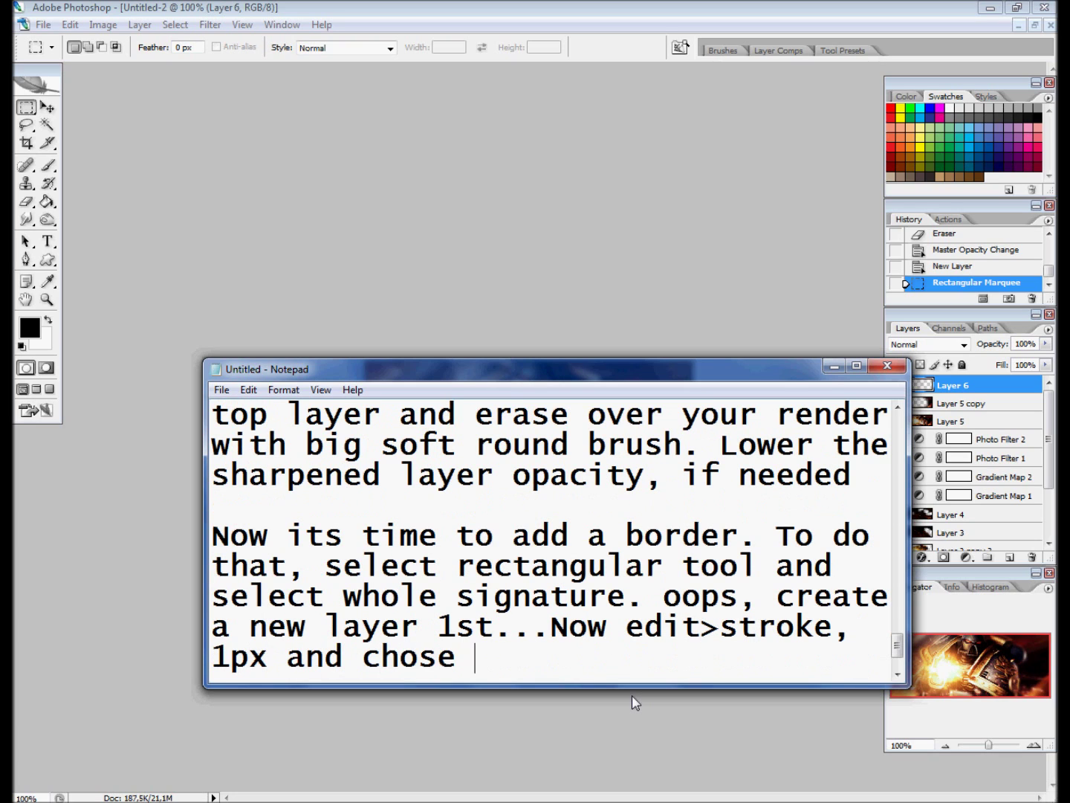
{"action": "type", "text": "any color you like, i "}
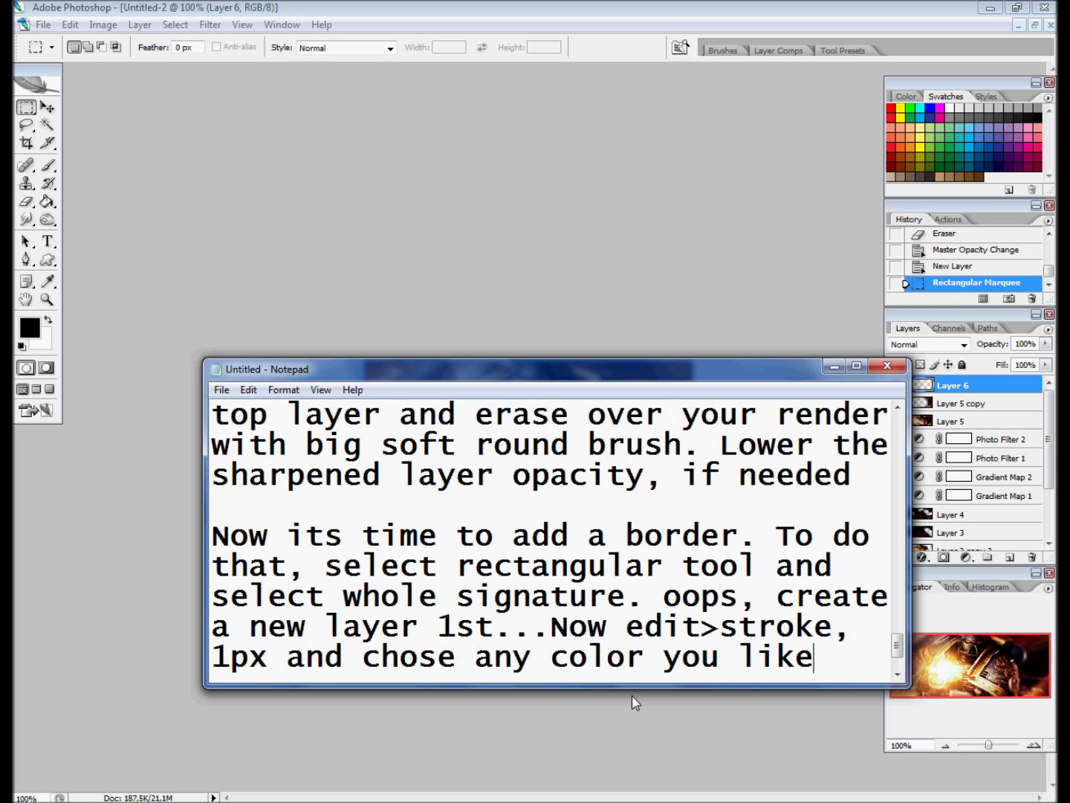
{"action": "type", "text": "preffer b"}
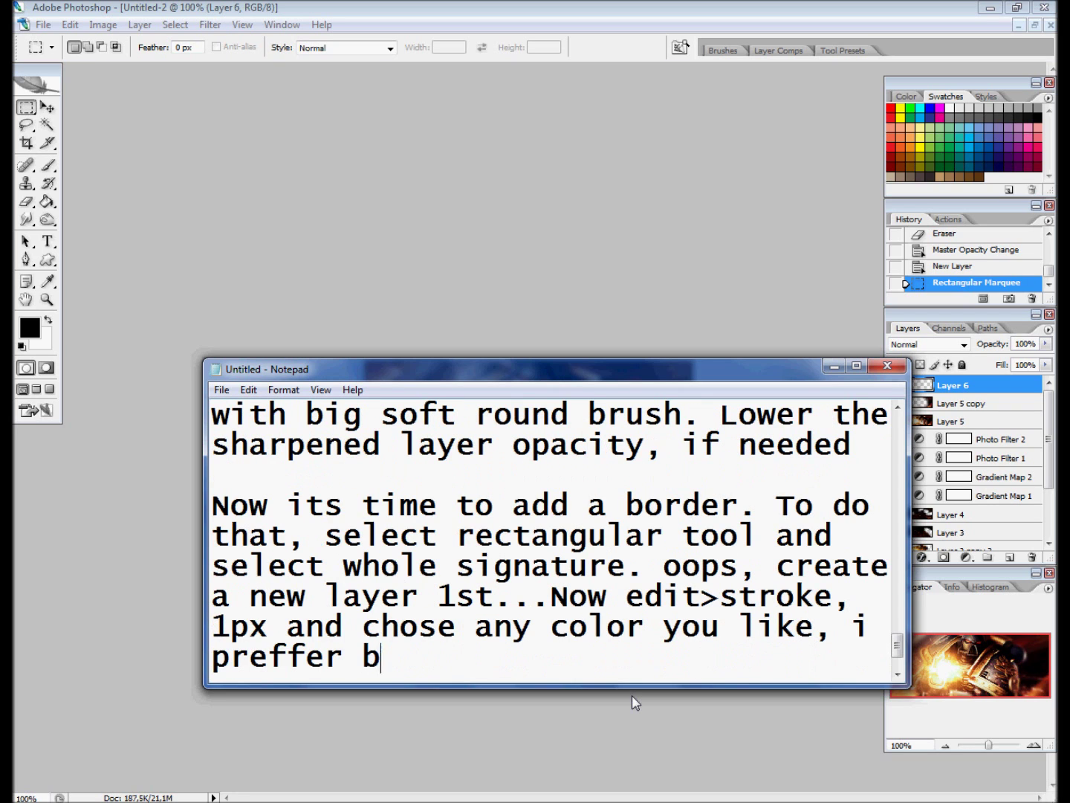
{"action": "type", "text": "lack"}
Step: Stroke the selection to draw the border on the new layer, then deselect
{"action": "left_click", "coordinate": [834, 364]}
{"action": "left_click", "coordinate": [70, 24]}
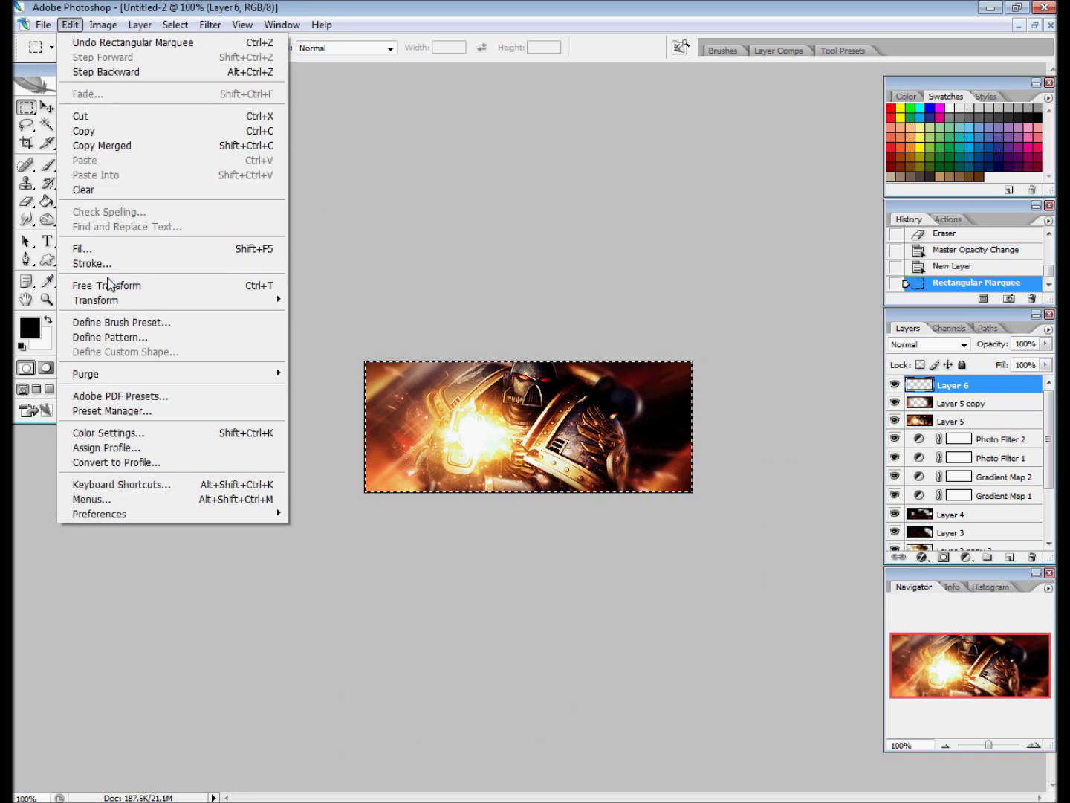
{"action": "left_click", "coordinate": [83, 262]}
{"action": "left_click", "coordinate": [382, 107]}
{"action": "key", "text": "ctrl+d"}
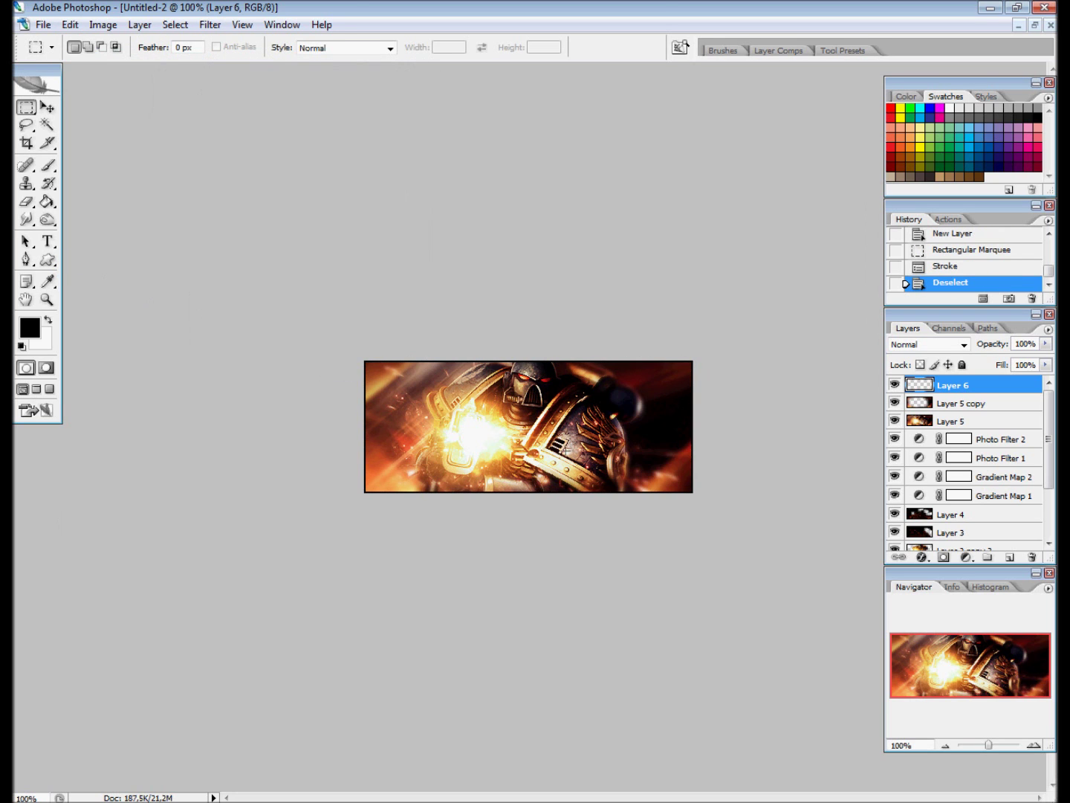
Step: Add the note about using any font, downloadable from dafont.com
{"action": "left_click", "coordinate": [390, 743]}
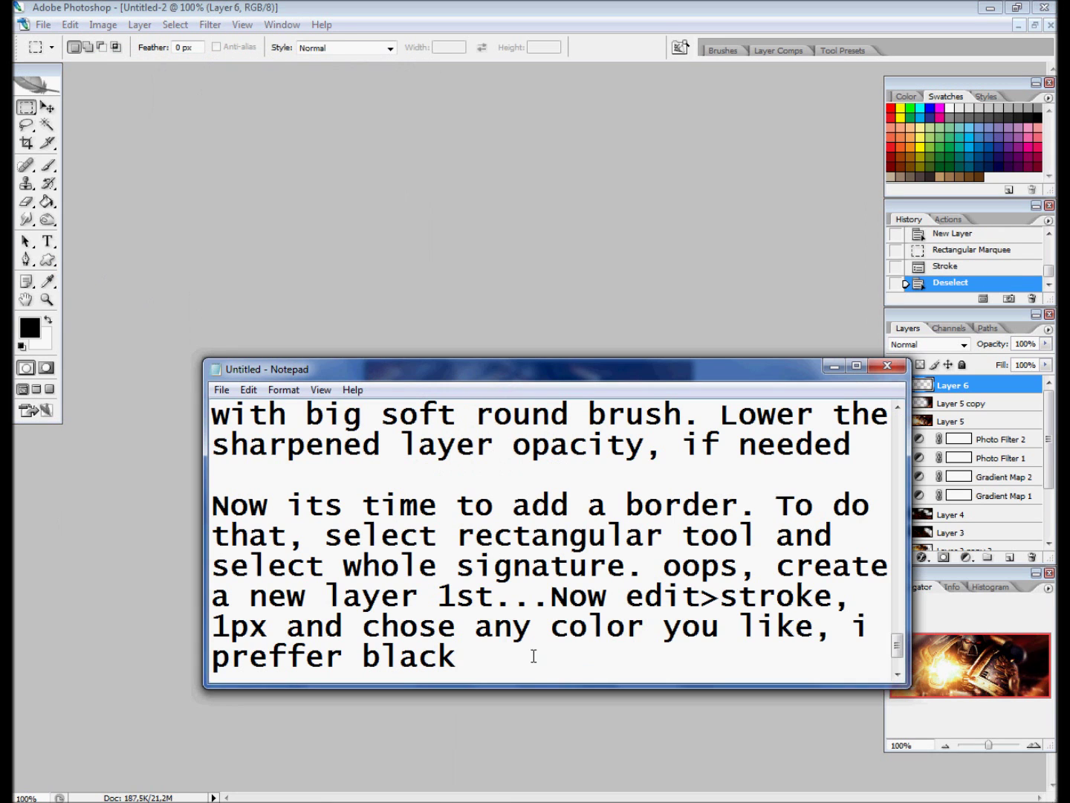
{"action": "type", "text": ". Now add a "}
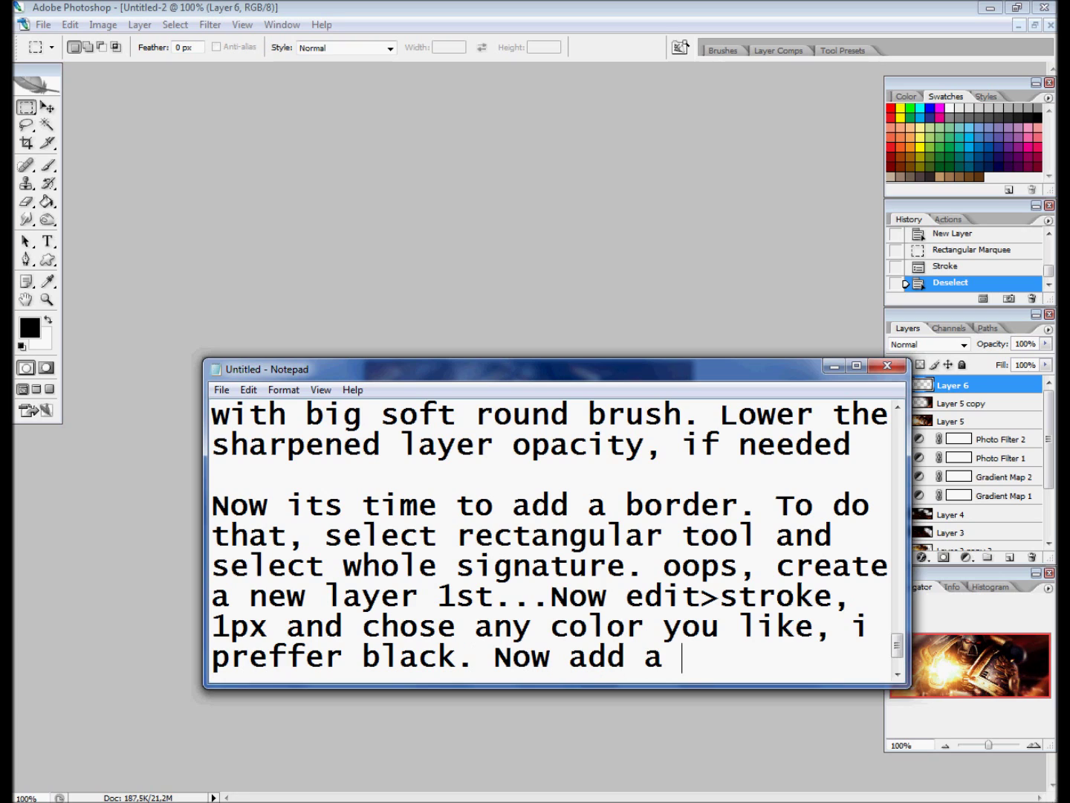
{"action": "type", "text": "text with any f"}
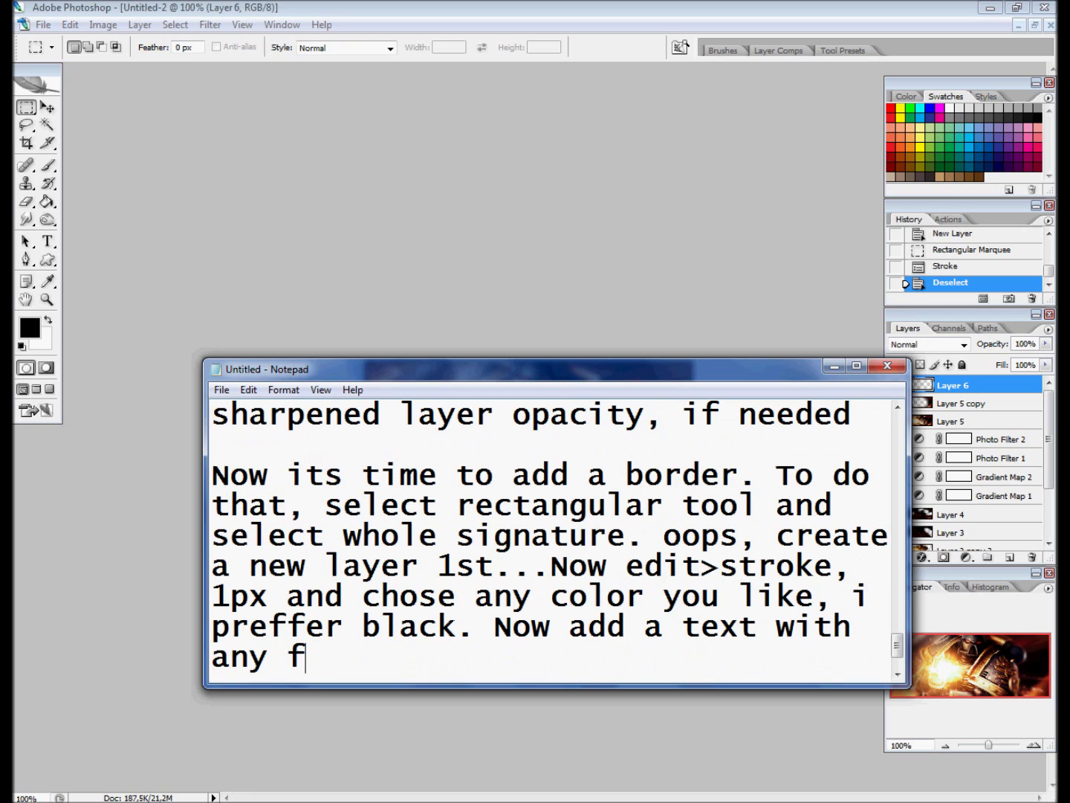
{"action": "type", "text": "ont you li"}
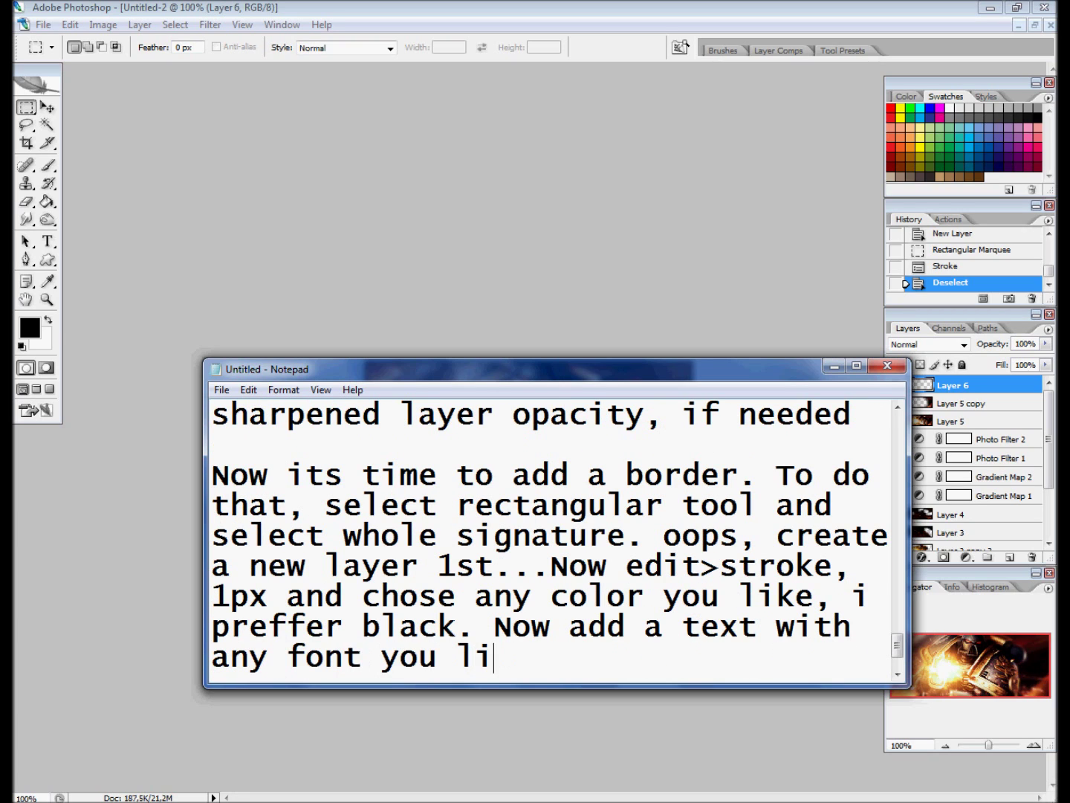
{"action": "type", "text": "ke, fonts ca"}
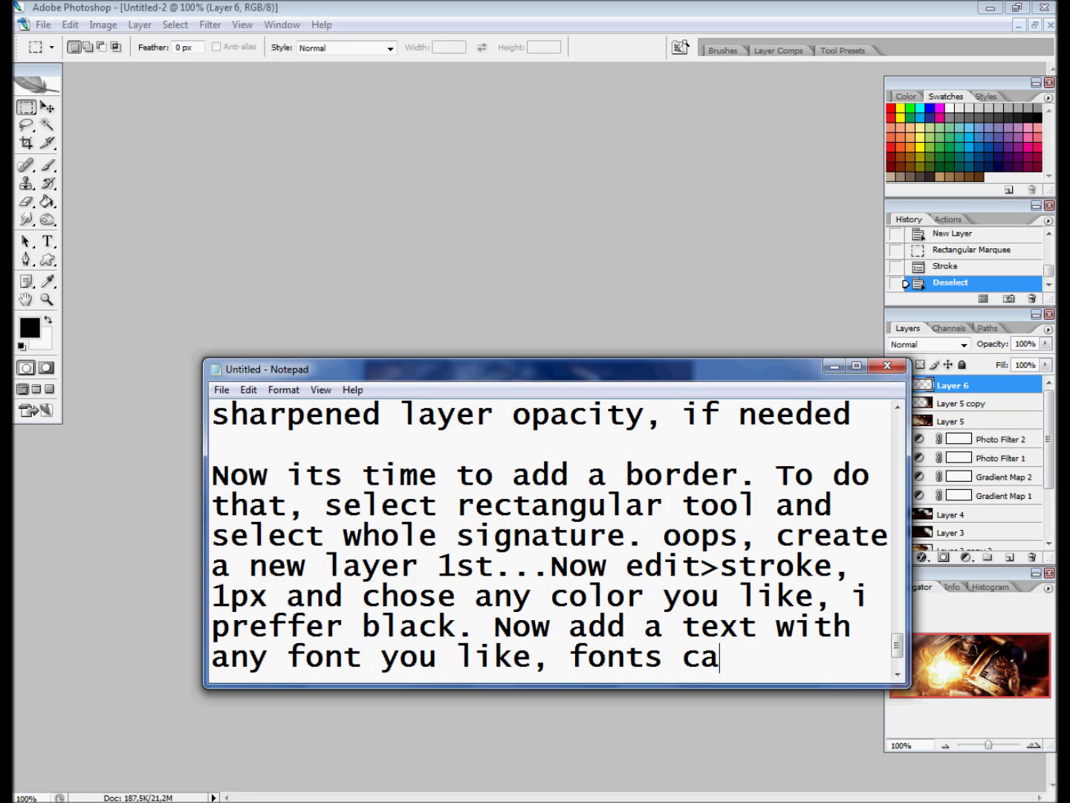
{"action": "type", "text": "n be downloaded"}
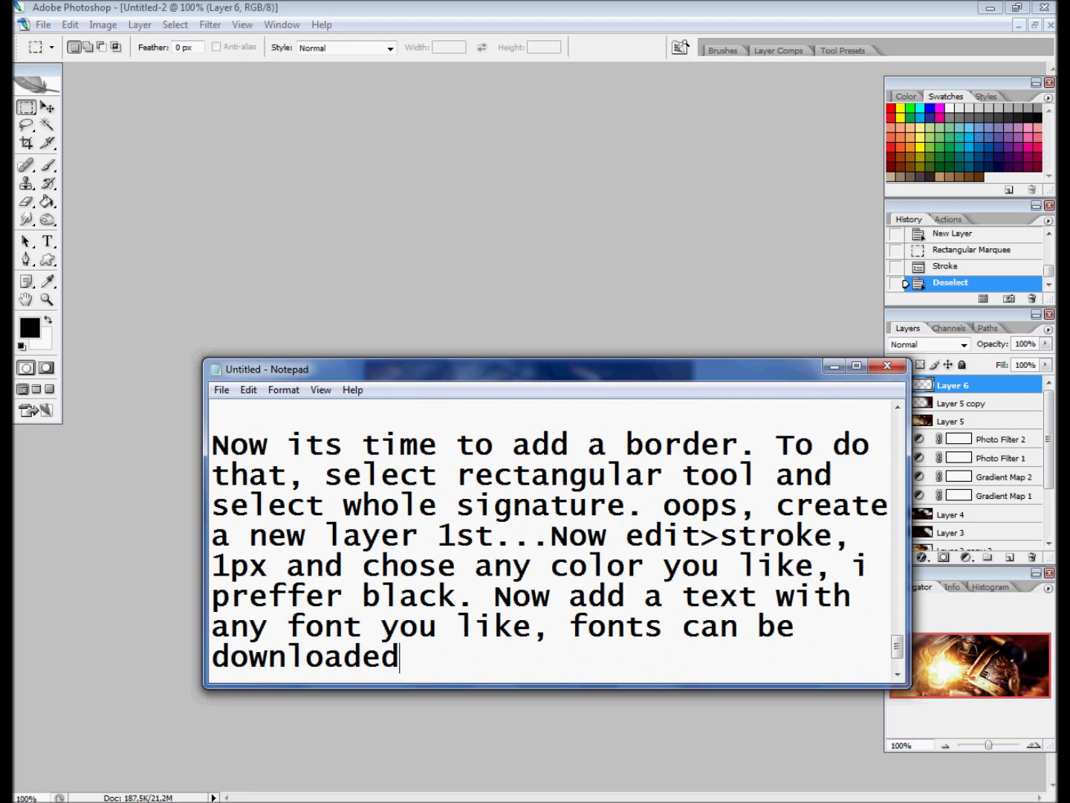
{"action": "type", "text": " in dafont.com"}
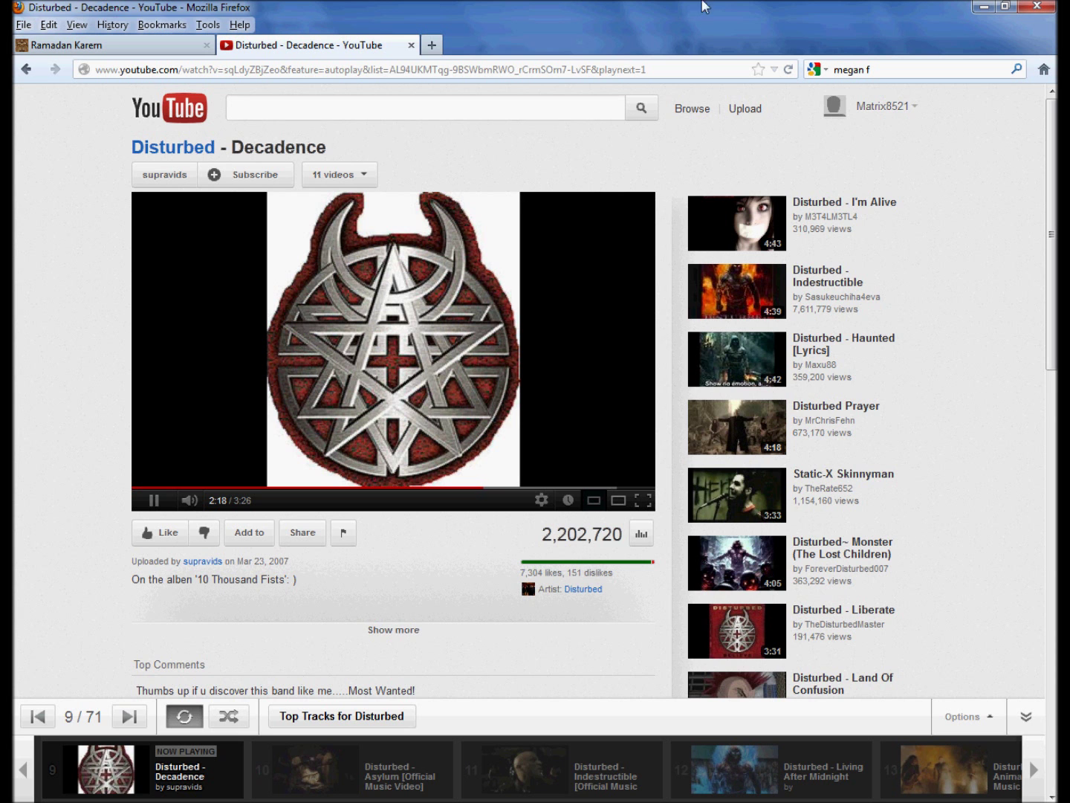
{"action": "left_click", "coordinate": [447, 44]}
Step: Load the dafont.com website in the browser
{"action": "left_click", "coordinate": [892, 71]}
{"action": "type", "text": "dafion"}
{"action": "left_click", "coordinate": [311, 74]}
{"action": "type", "text": "daf"}
{"action": "key", "text": "Return"}
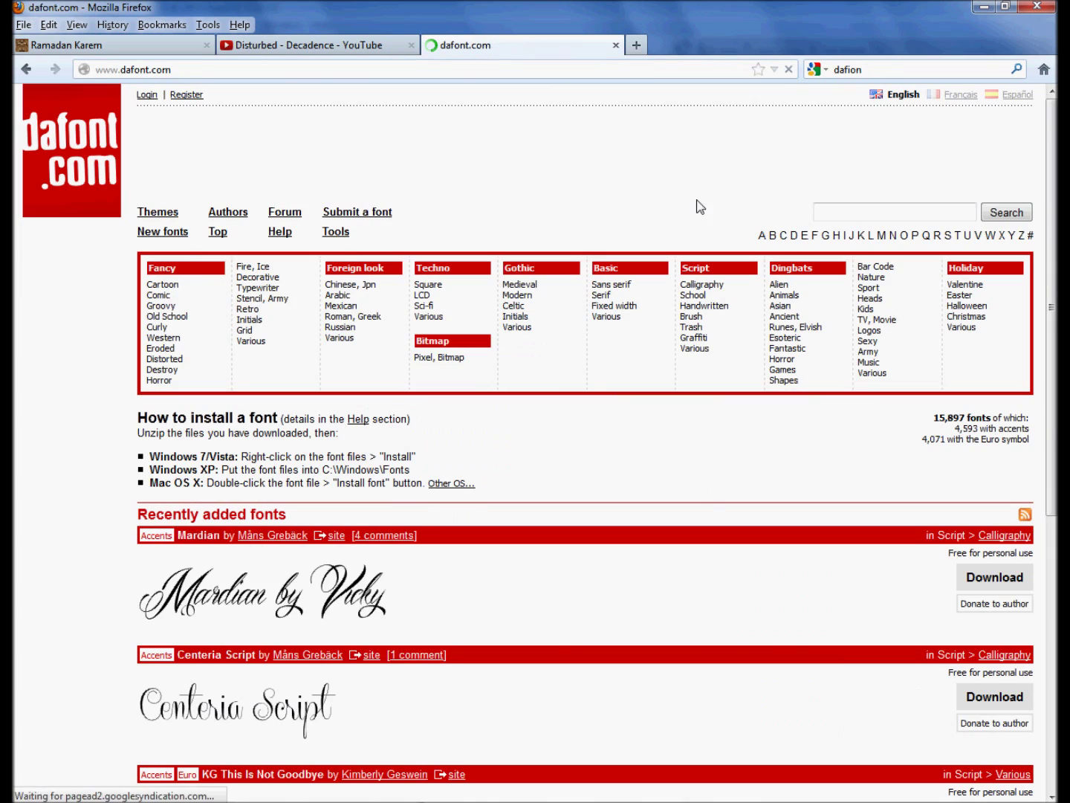
Step: Browse Techno Square and Gothic Modern, then save the Speed Thrash font download
{"action": "left_click", "coordinate": [429, 285]}
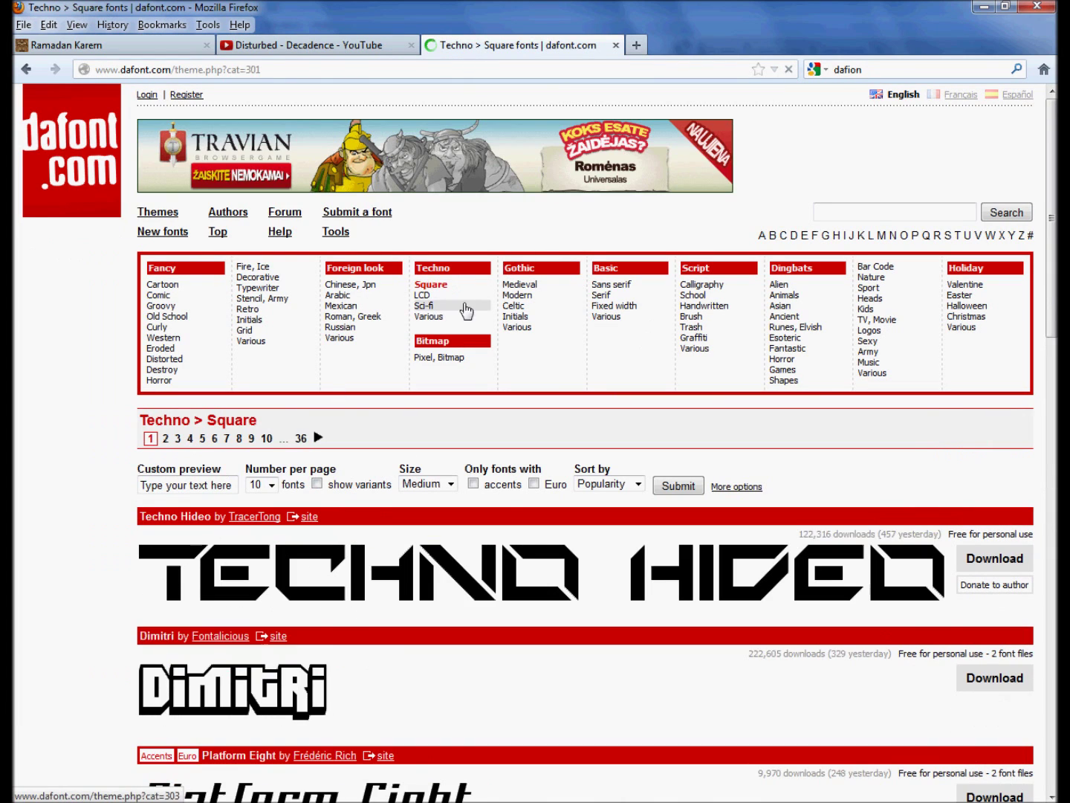
{"action": "left_click", "coordinate": [539, 286]}
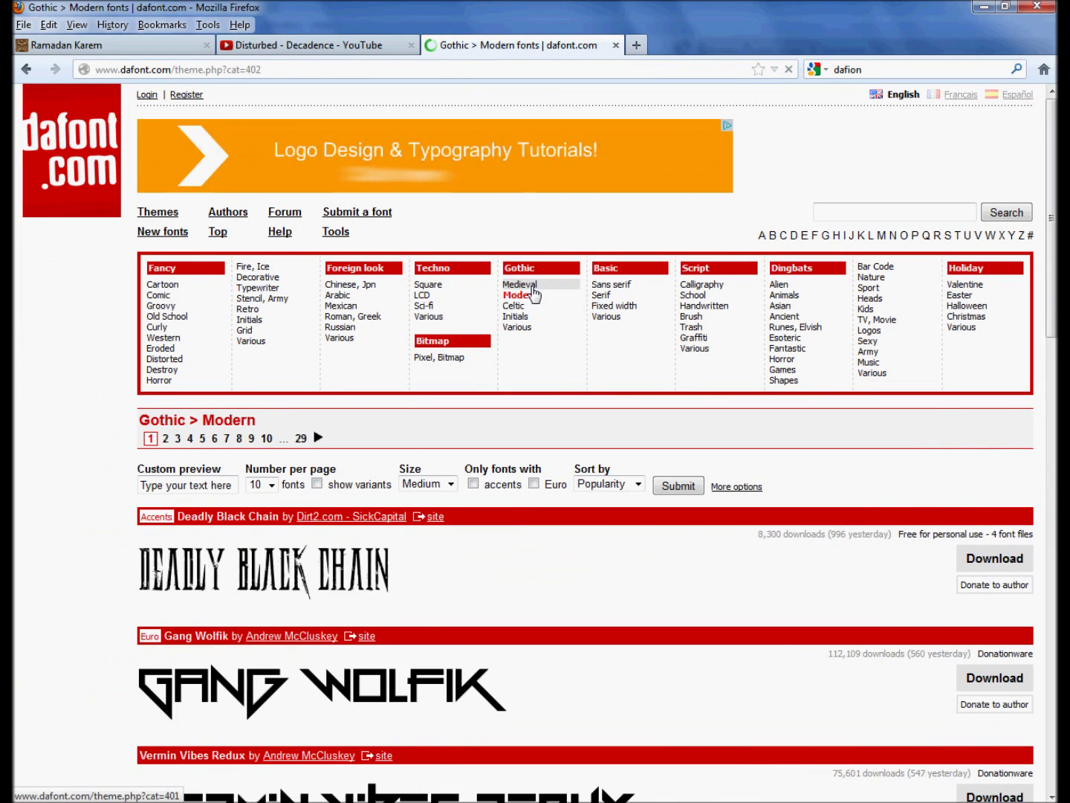
{"action": "scroll", "coordinate": [710, 382], "scroll_direction": "down", "scroll_amount": 9}
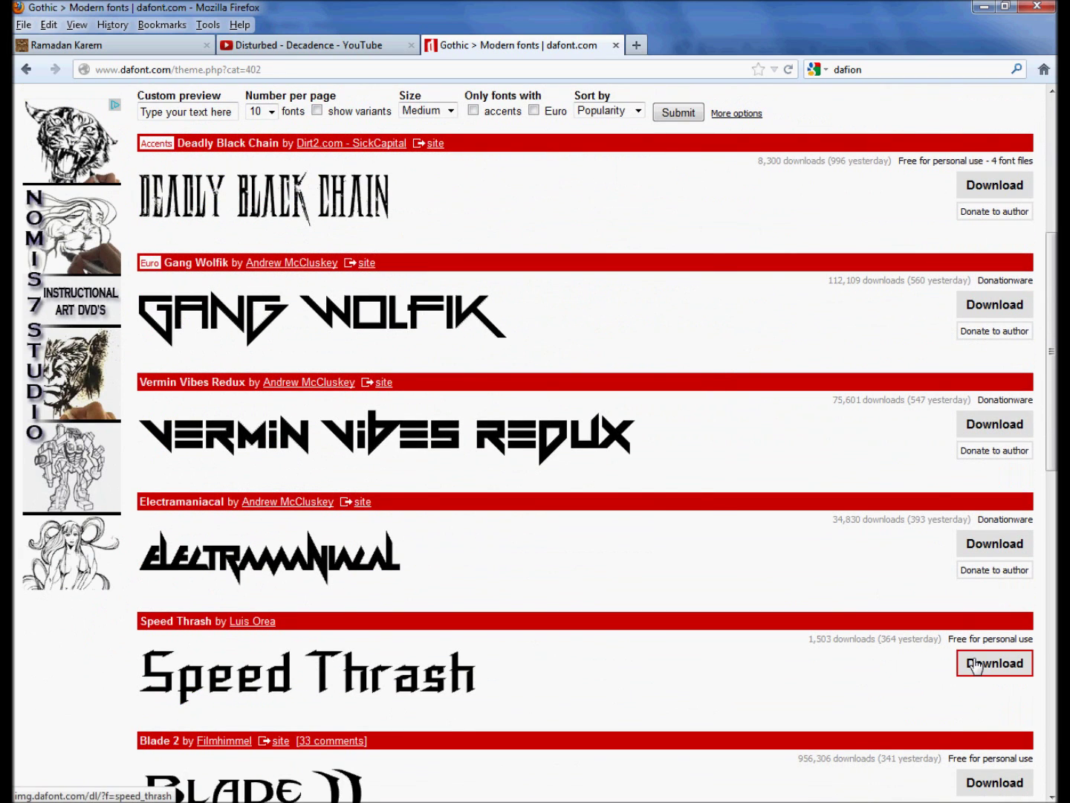
{"action": "left_click", "coordinate": [975, 663]}
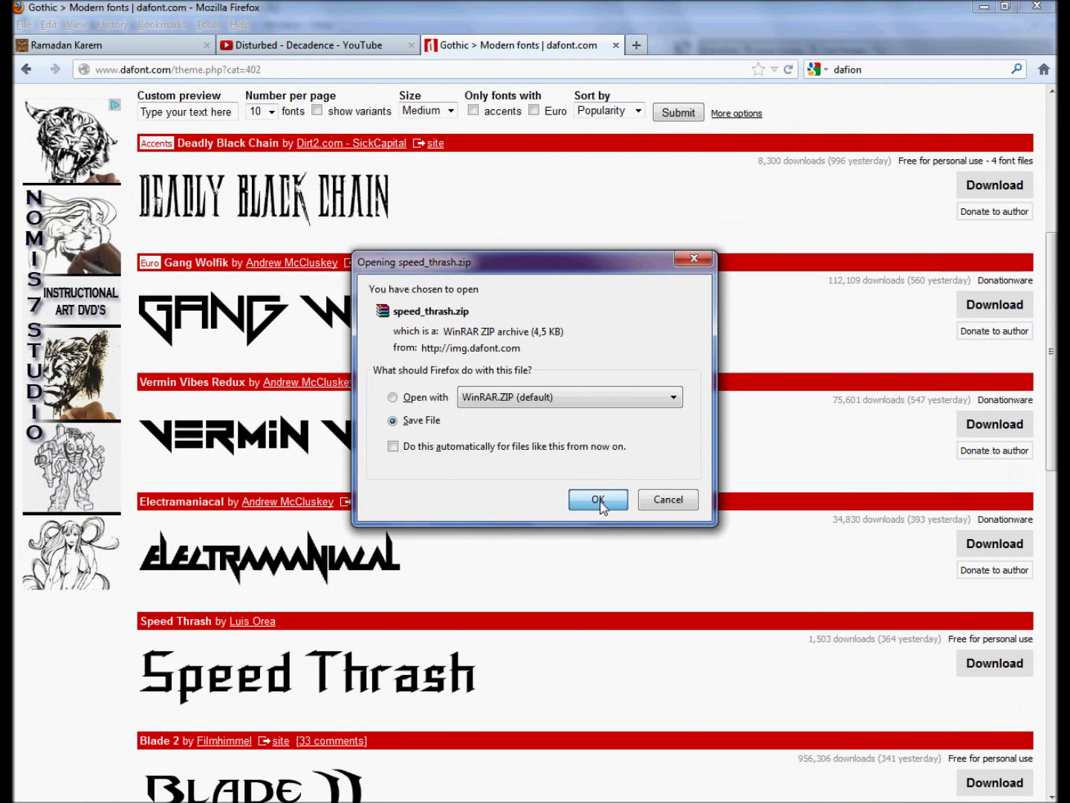
{"action": "left_click", "coordinate": [598, 500]}
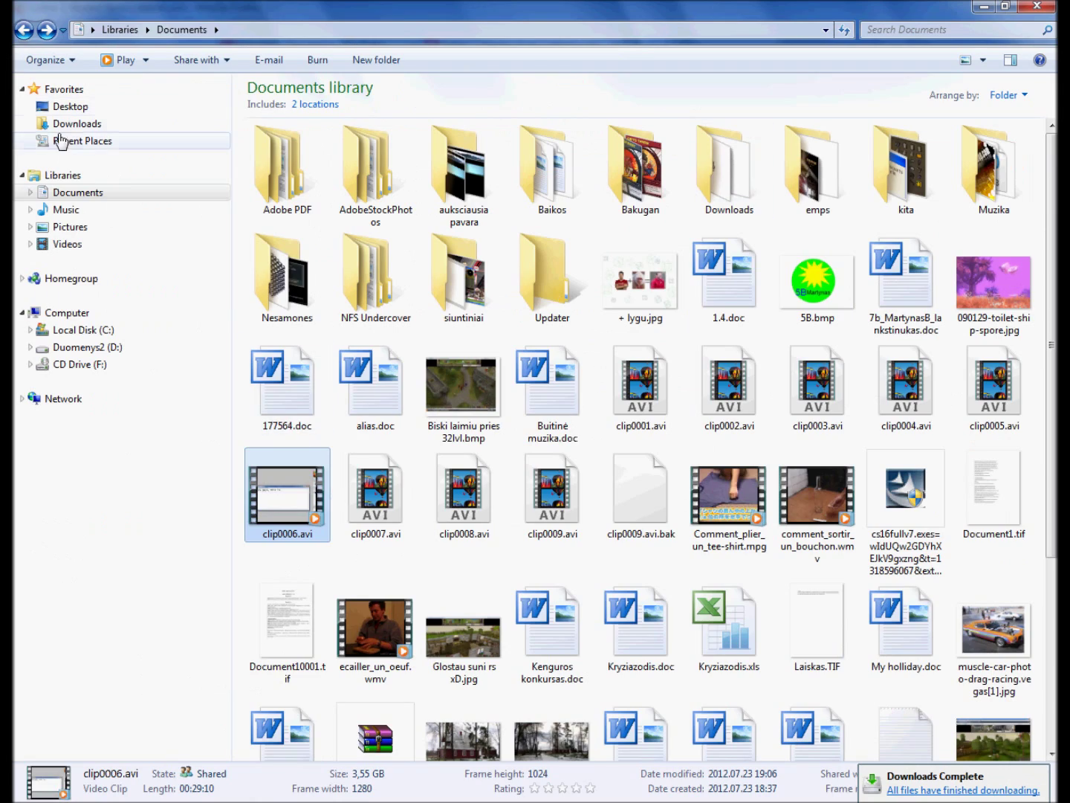
Step: Extract speed_thrash.zip from Downloads into the Photoshop\Fonts folder
{"action": "left_click", "coordinate": [74, 124]}
{"action": "scroll", "coordinate": [401, 190], "scroll_direction": "down", "scroll_amount": 2}
{"action": "scroll", "coordinate": [639, 416], "scroll_direction": "down", "scroll_amount": 10}
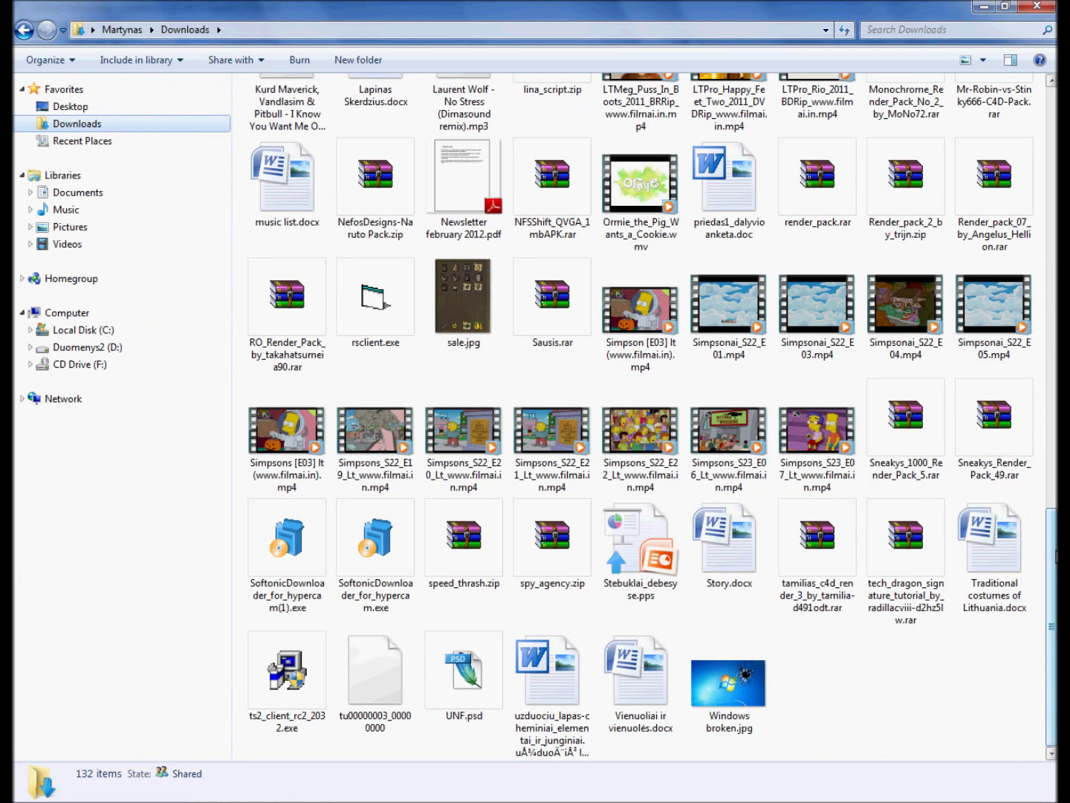
{"action": "left_click", "coordinate": [434, 565]}
{"action": "left_click_drag", "start_coordinate": [1051, 626], "coordinate": [1051, 207]}
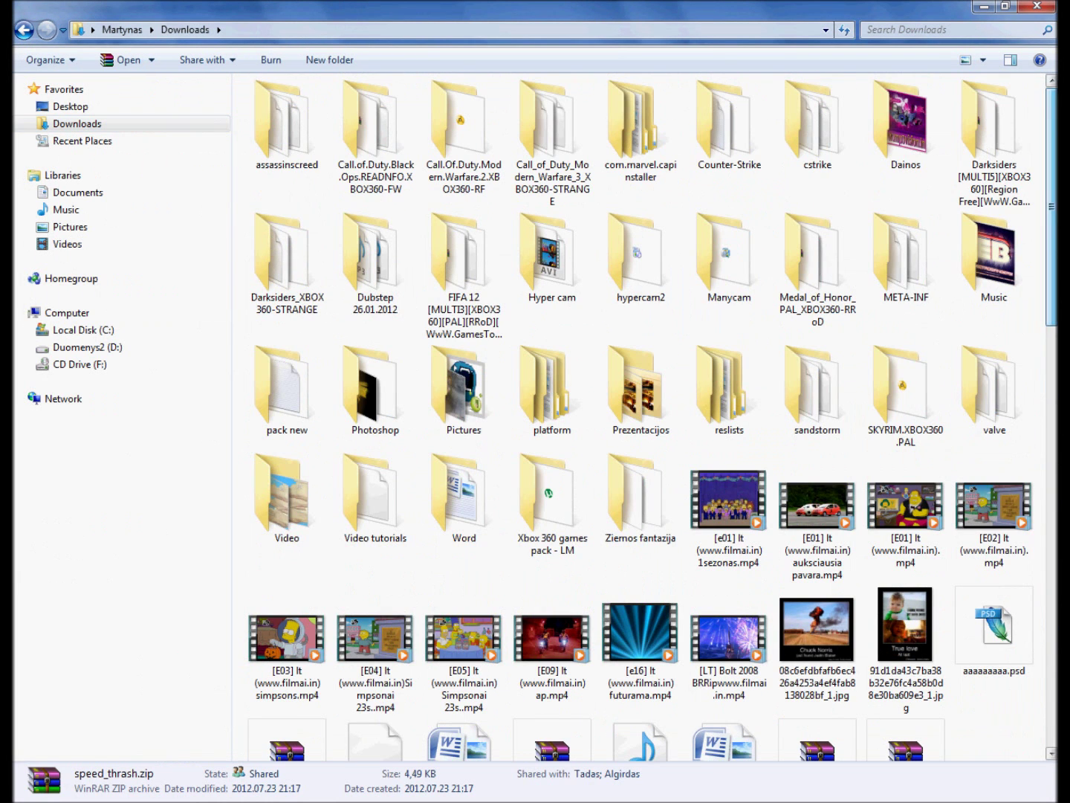
{"action": "double_click", "coordinate": [375, 393]}
{"action": "double_click", "coordinate": [729, 124]}
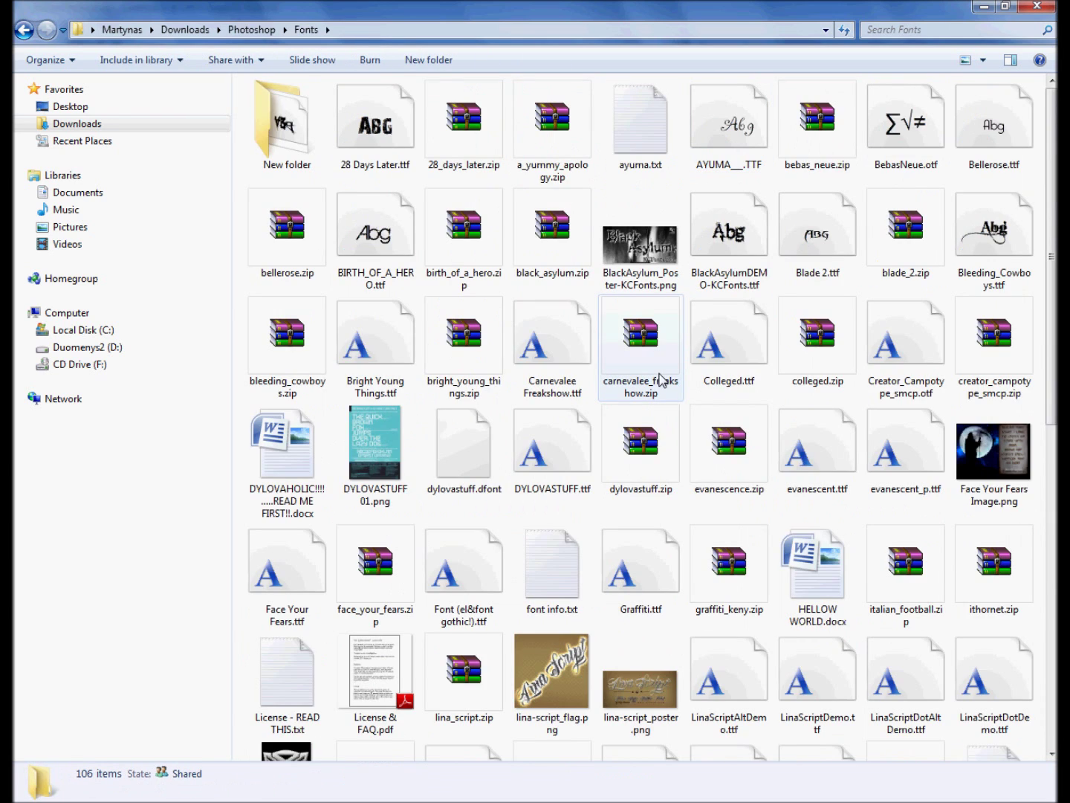
{"action": "type", "text": "sp"}
{"action": "left_click_drag", "start_coordinate": [731, 383], "coordinate": [775, 418]}
Step: Install the Speed Thrash font from the extracted font file
{"action": "double_click", "coordinate": [729, 364]}
{"action": "left_click", "coordinate": [175, 91]}
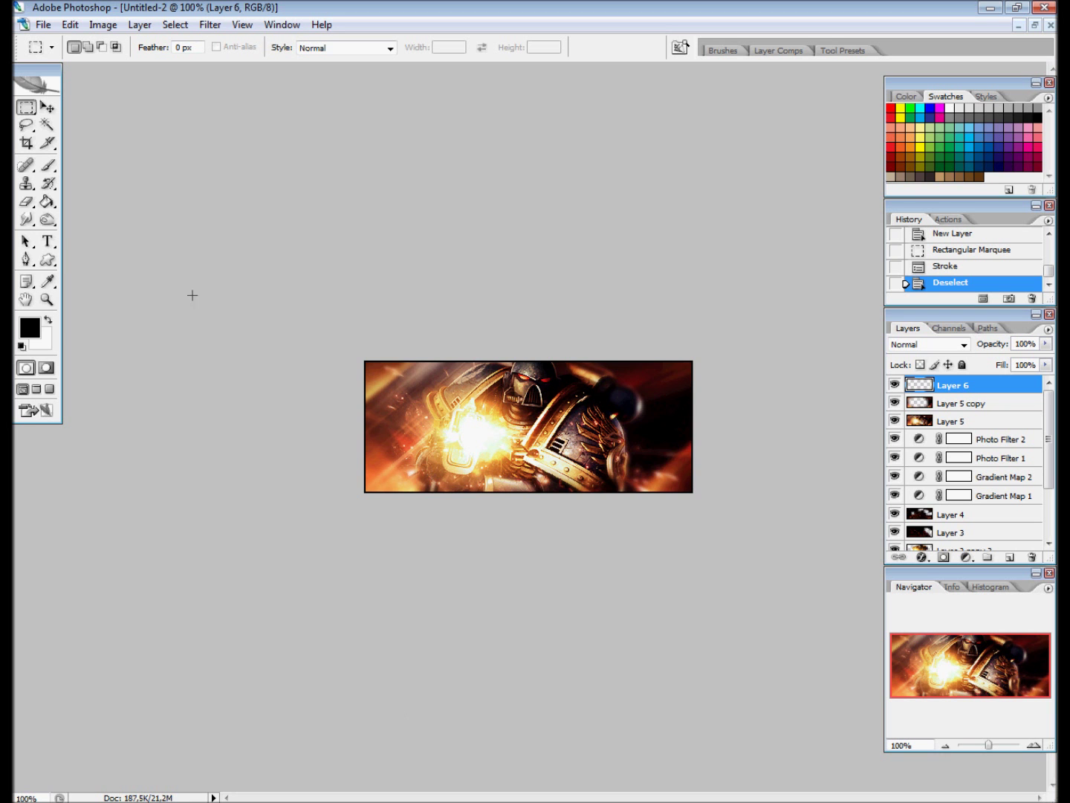
{"action": "left_click", "coordinate": [50, 242]}
Step: Add a text layer on the banner with the matrix2 word, sized to 24 pt
{"action": "left_click", "coordinate": [47, 245]}
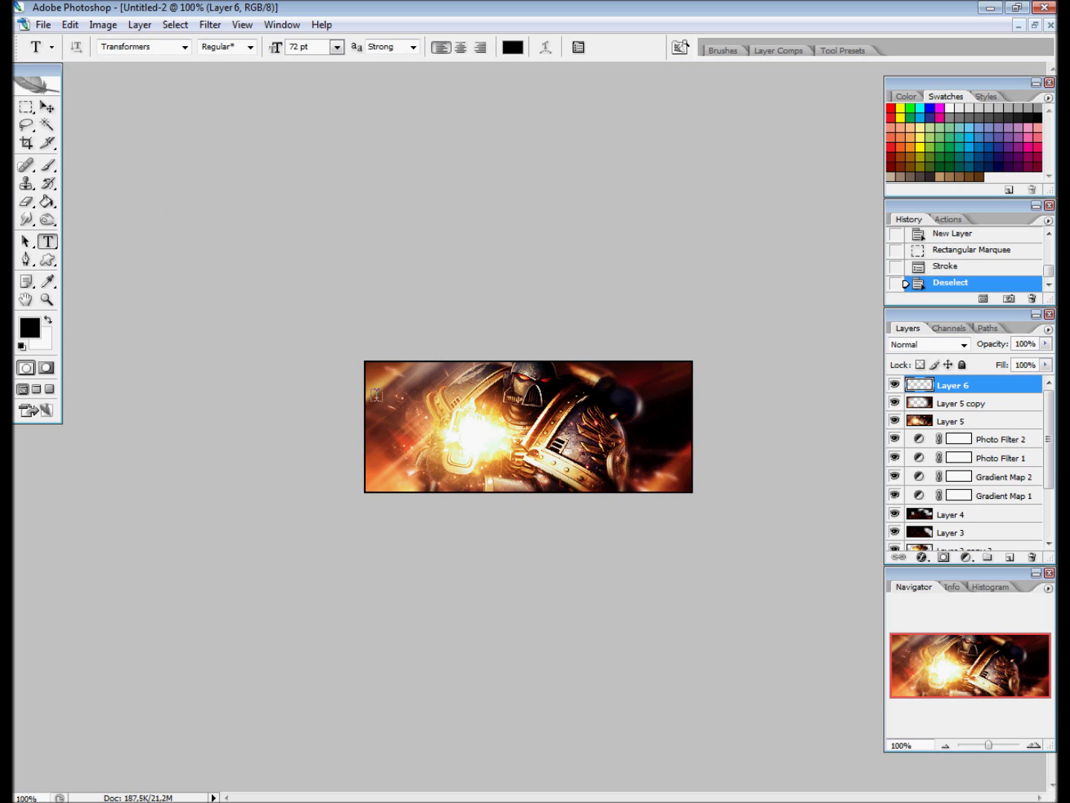
{"action": "left_click", "coordinate": [376, 396]}
{"action": "type", "text": "MATRIXE"}
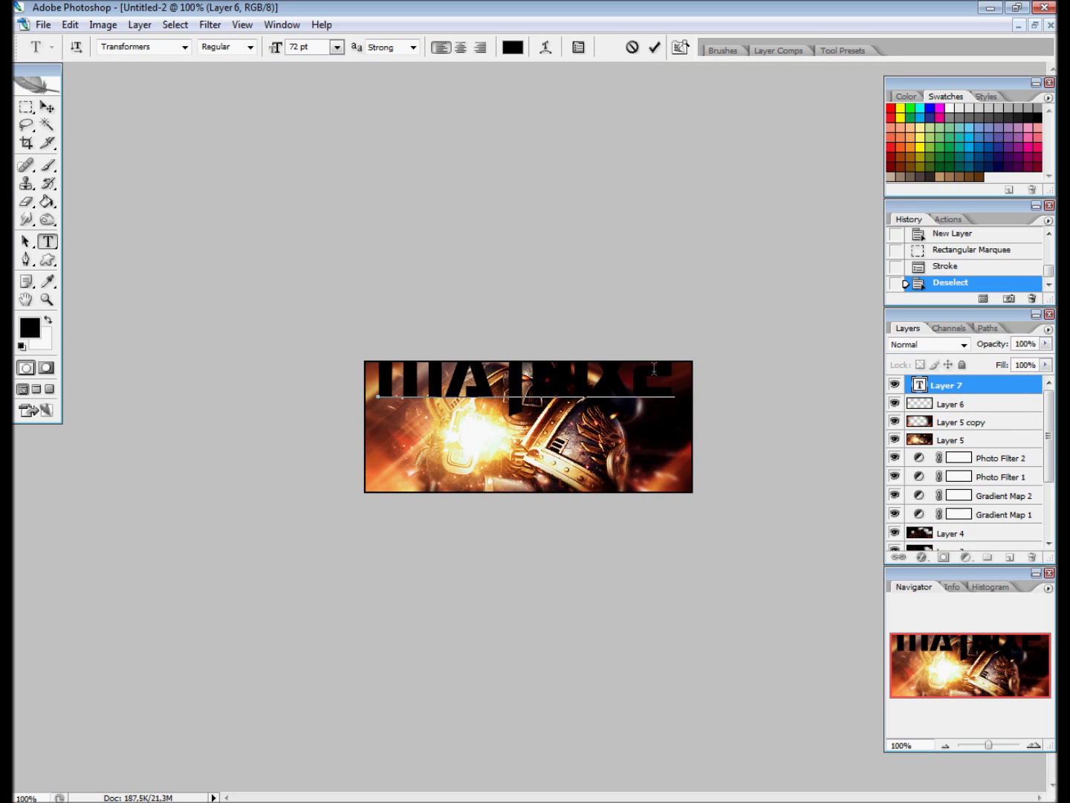
{"action": "key", "text": "ctrl+a"}
{"action": "left_click", "coordinate": [337, 48]}
{"action": "left_click", "coordinate": [345, 234]}
Step: Change the text to Speed Thrash at 30 pt and commit it
{"action": "left_click", "coordinate": [184, 47]}
{"action": "scroll", "coordinate": [249, 131], "scroll_direction": "up", "scroll_amount": 1}
{"action": "scroll", "coordinate": [249, 131], "scroll_direction": "up", "scroll_amount": 6}
{"action": "left_click", "coordinate": [210, 148]}
{"action": "left_click", "coordinate": [337, 47]}
{"action": "left_click", "coordinate": [327, 253]}
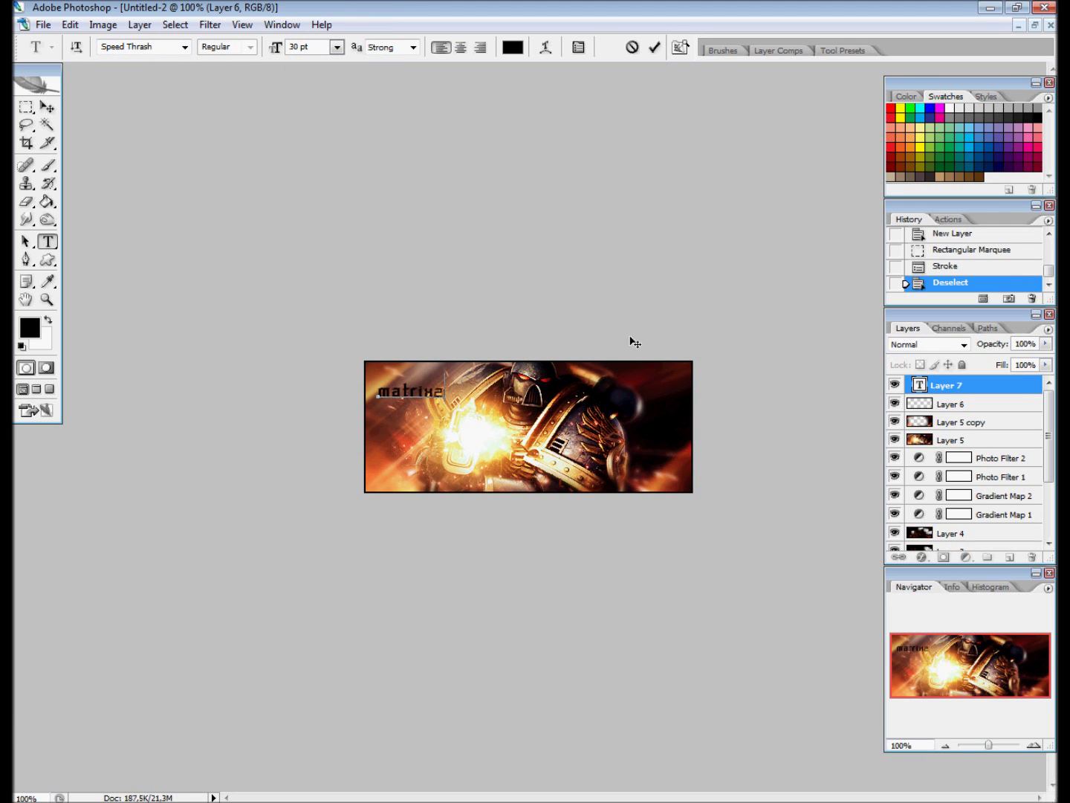
{"action": "key", "text": "ctrl+Return"}
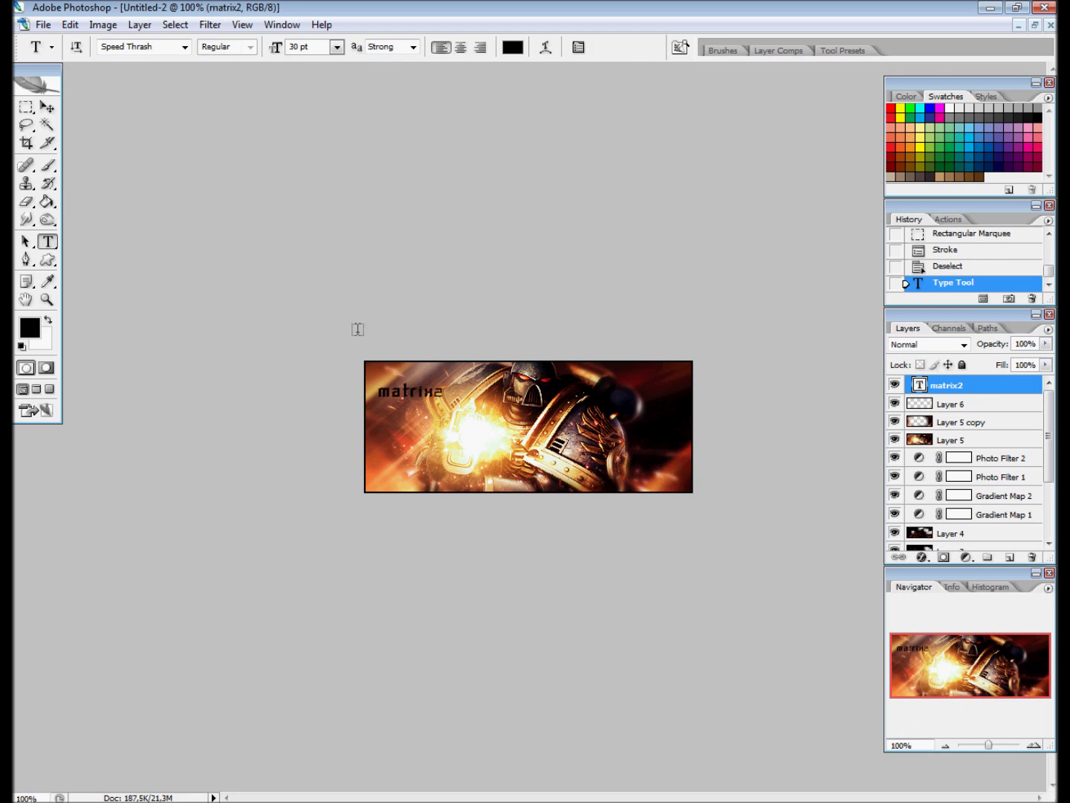
Step: Move the matrix2 text to the banner's lower centre
{"action": "key", "text": "v"}
{"action": "left_click_drag", "start_coordinate": [482, 386], "coordinate": [551, 451]}
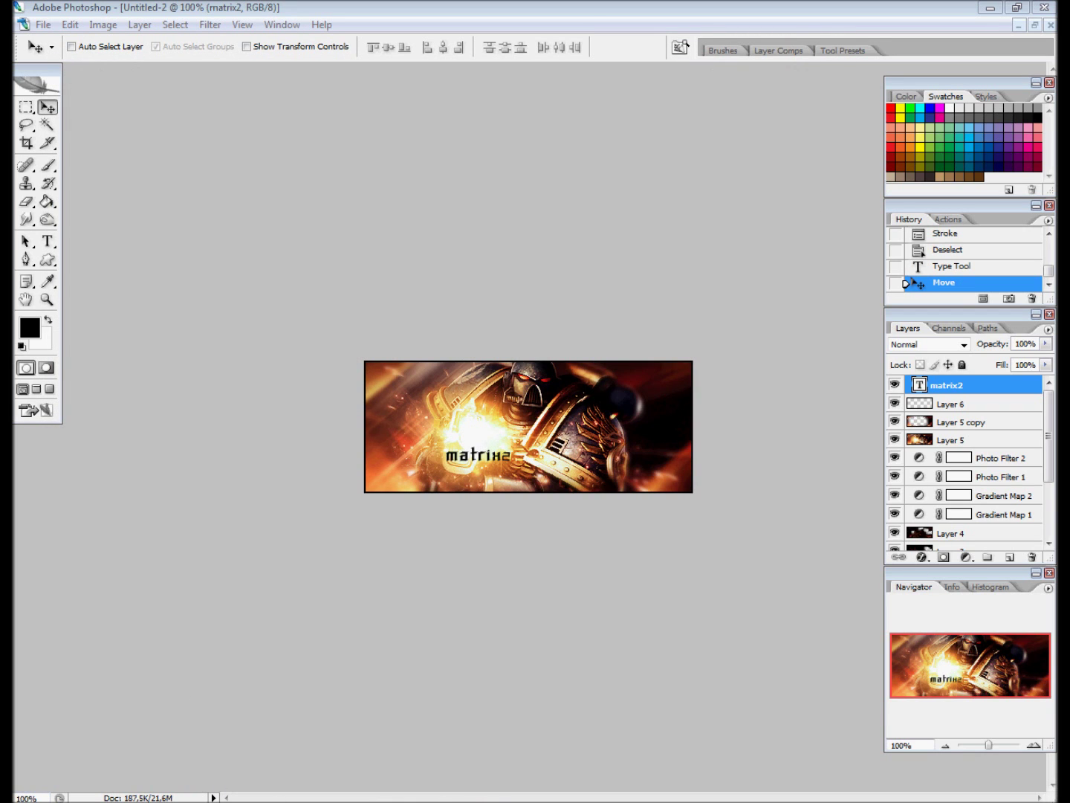
{"action": "key", "text": "alt+Tab"}
Step: Continue the notes with 'you to add some effects to your text, press this button'
{"action": "type", "text": "you"}
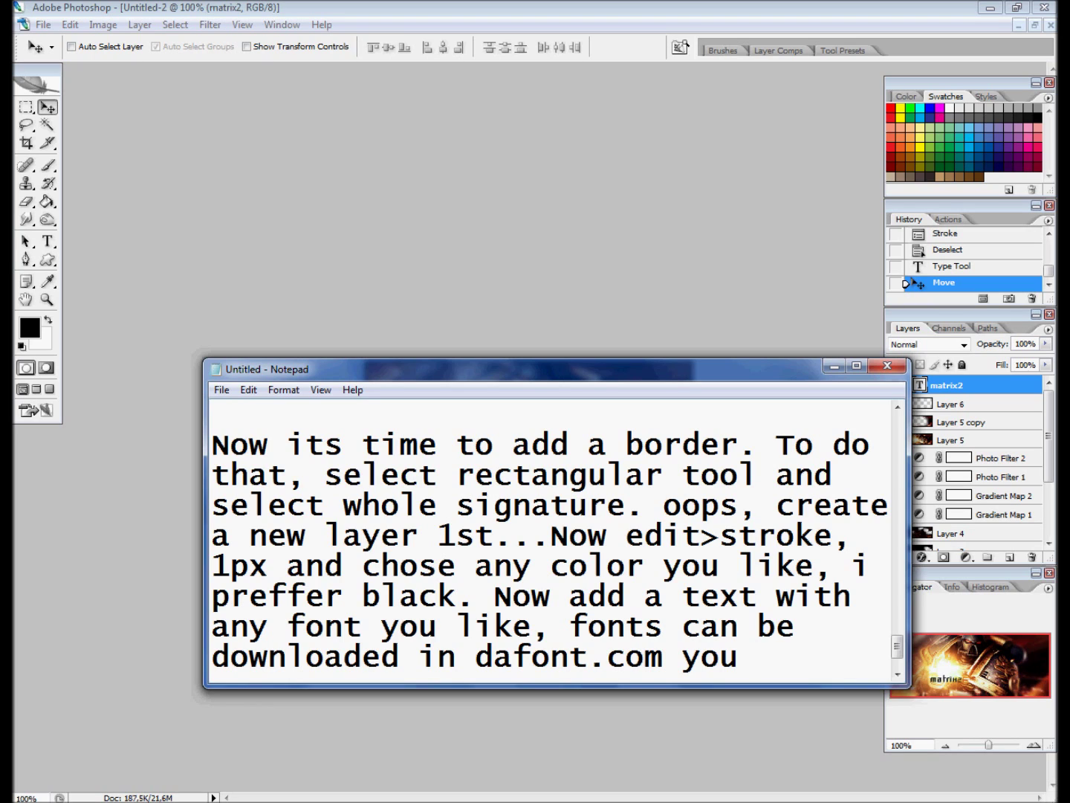
{"action": "type", "text": "to add some effects to "}
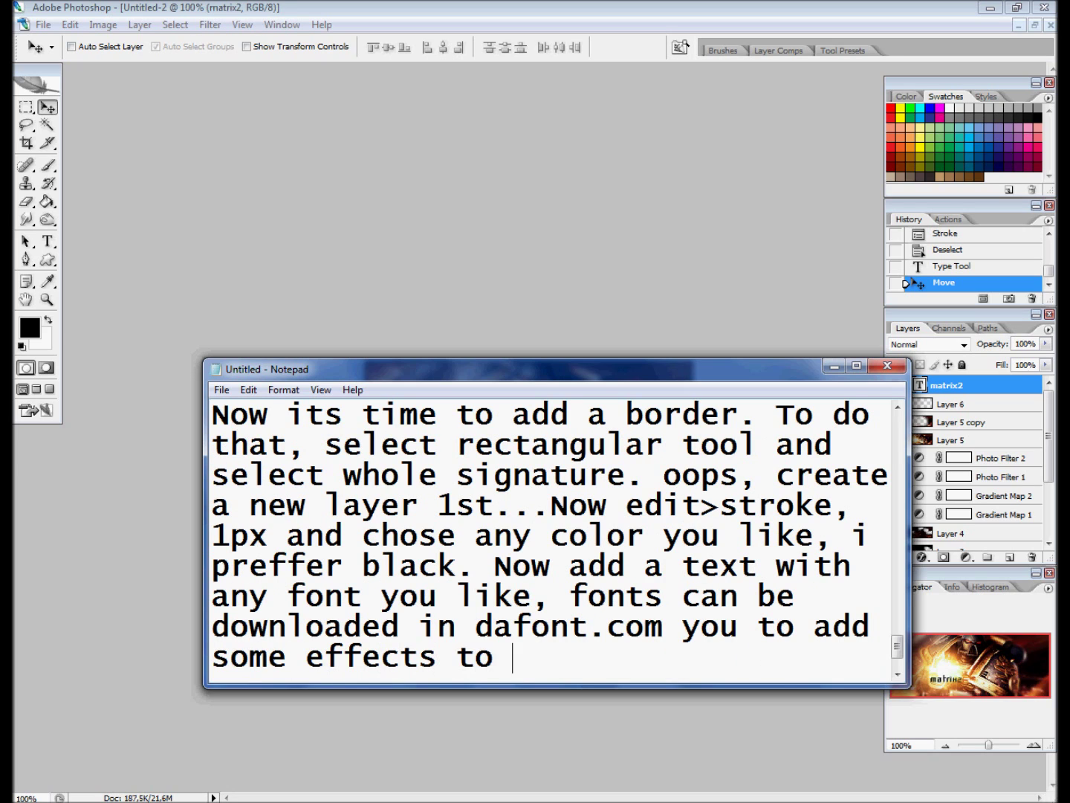
{"action": "type", "text": "your text, go to"}
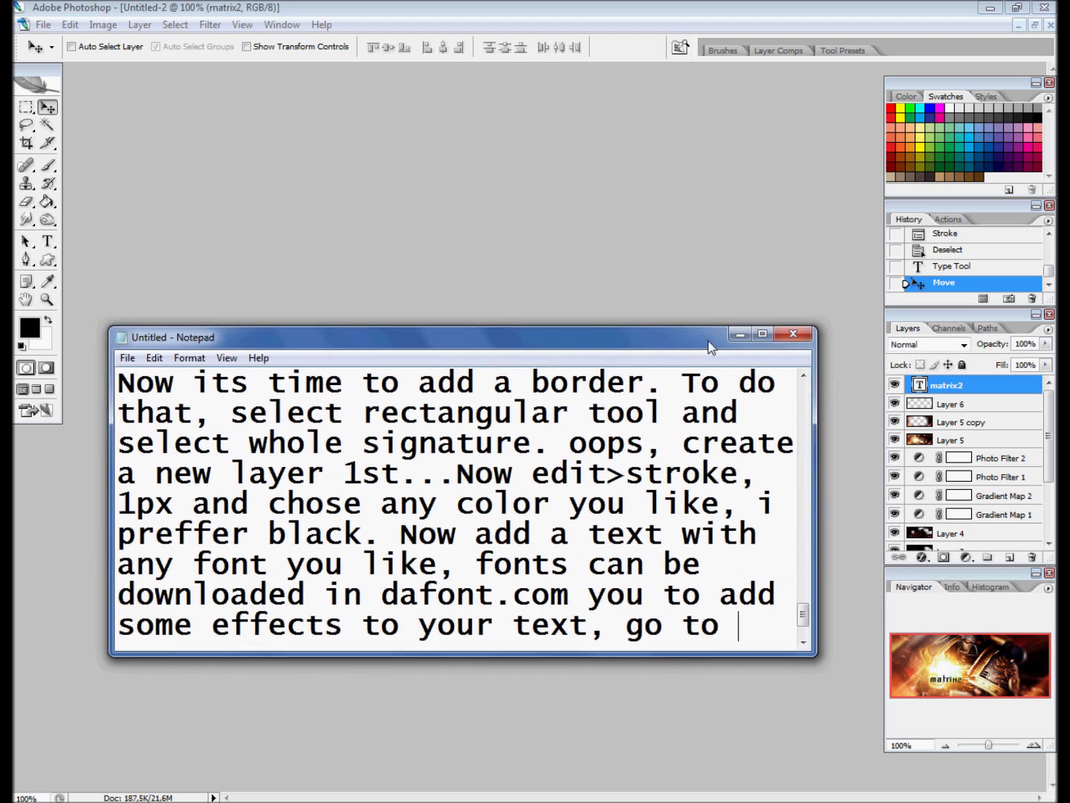
{"action": "left_click_drag", "start_coordinate": [806, 378], "coordinate": [736, 323]}
{"action": "scroll", "coordinate": [736, 530], "scroll_direction": "down", "scroll_amount": 1}
{"action": "left_click_drag", "start_coordinate": [766, 513], "coordinate": [650, 512]}
{"action": "type", "text": "press this bu"}
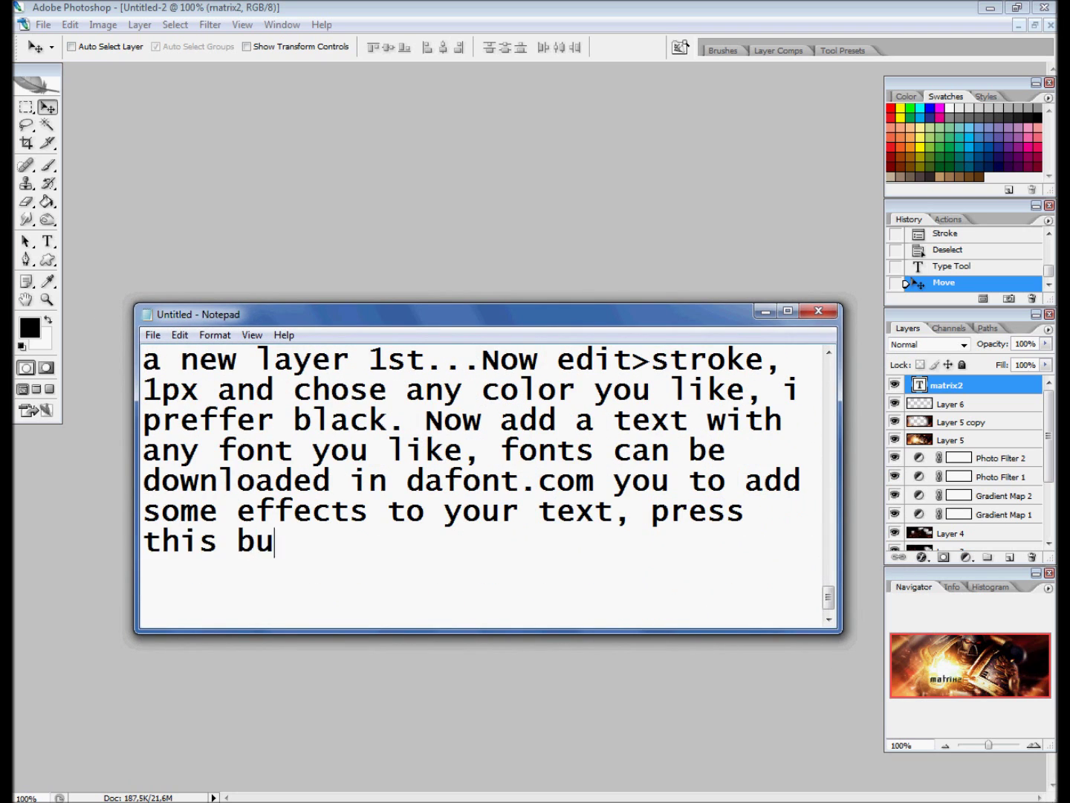
{"action": "type", "text": "tton"}
{"action": "left_click", "coordinate": [923, 559]}
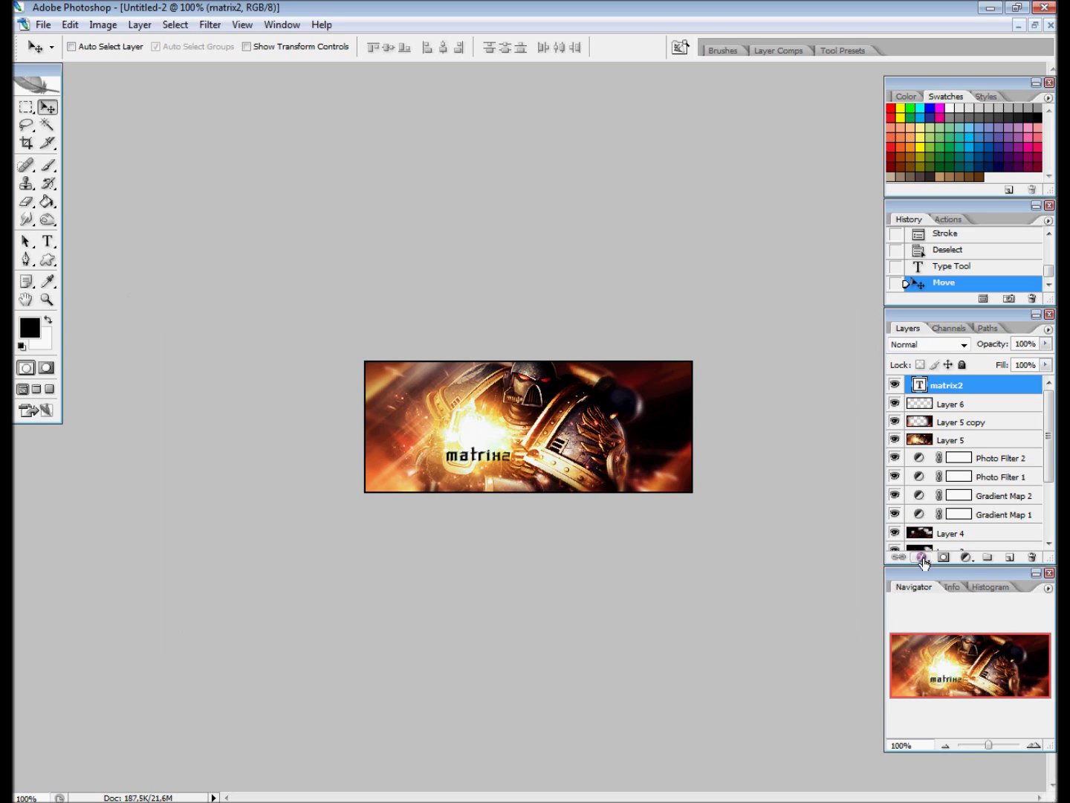
Step: Note '..blending options>stroke' and 'put a black stroke on 1px, 50 opacity' in the tutorial
{"action": "left_click", "coordinate": [944, 573]}
{"action": "key", "text": "alt+Tab"}
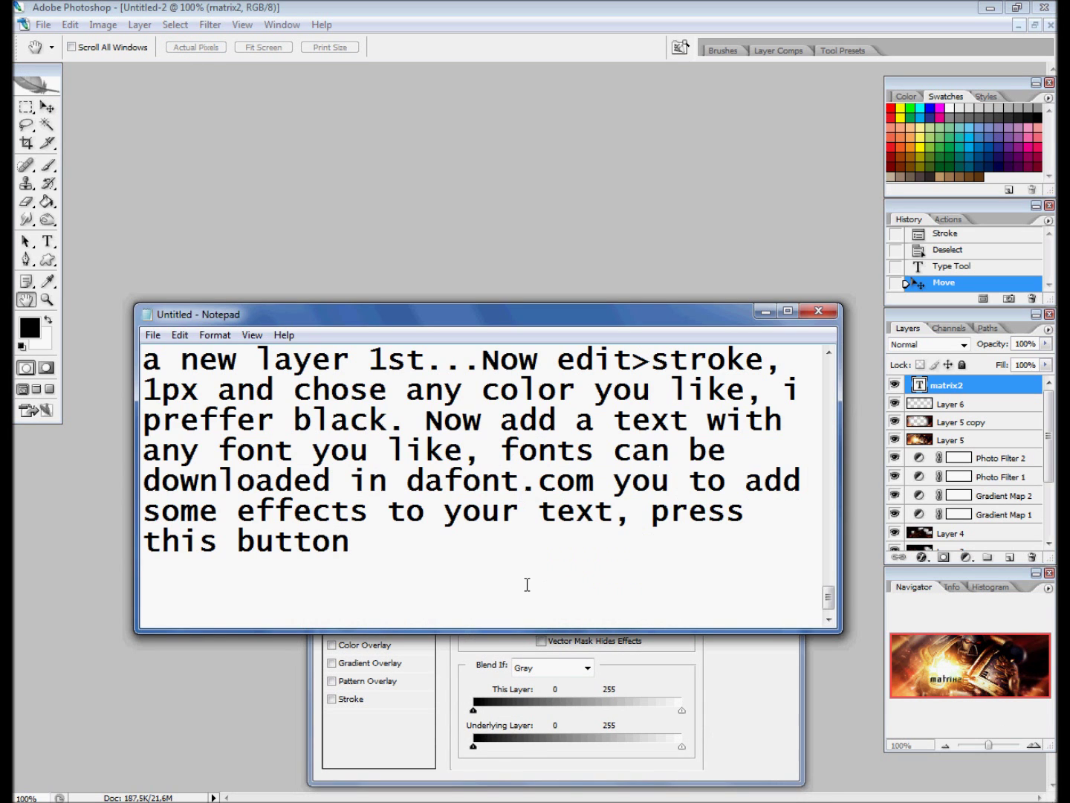
{"action": "type", "text": "..b"}
{"action": "type", "text": "lending option"}
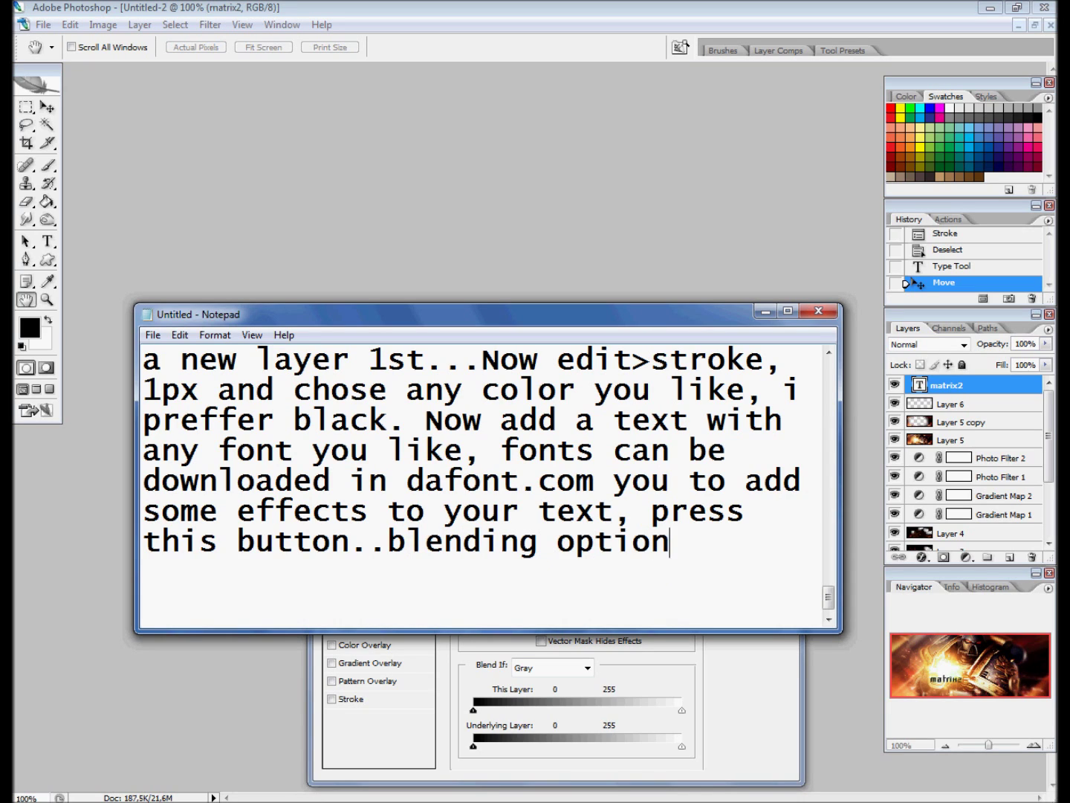
{"action": "type", "text": "s>stroke"}
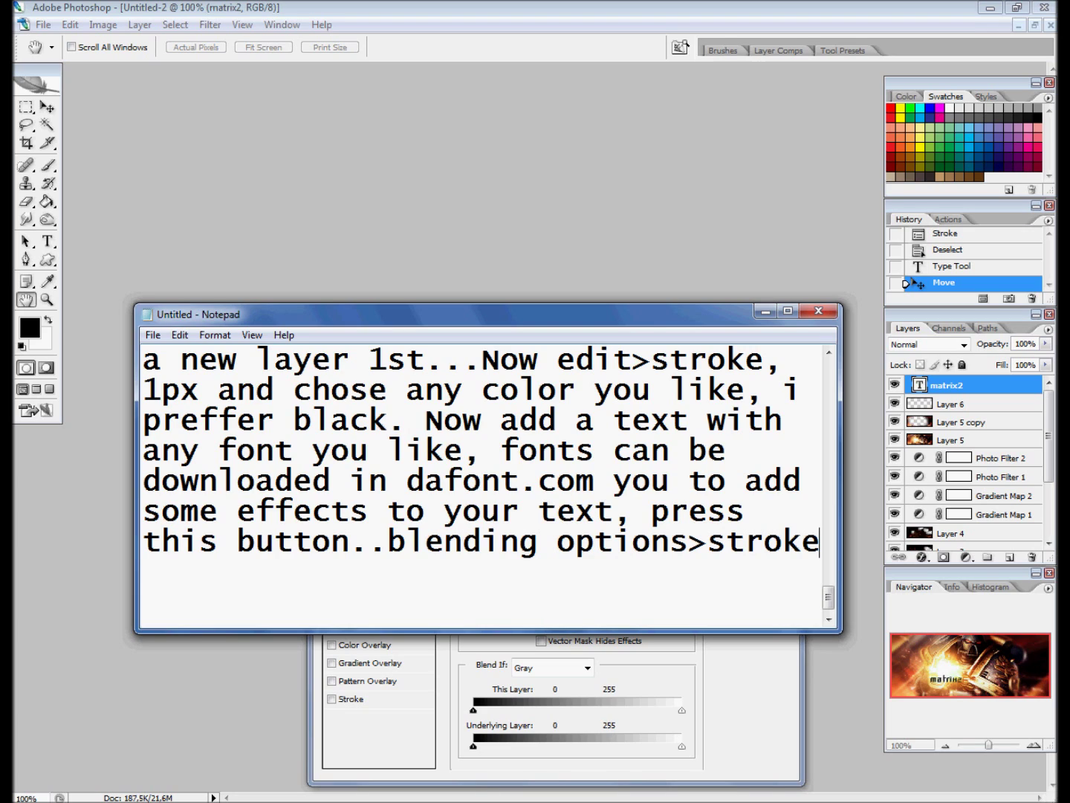
{"action": "key", "text": "Return"}
{"action": "type", "text": "p"}
{"action": "type", "text": "ut a black stroke"}
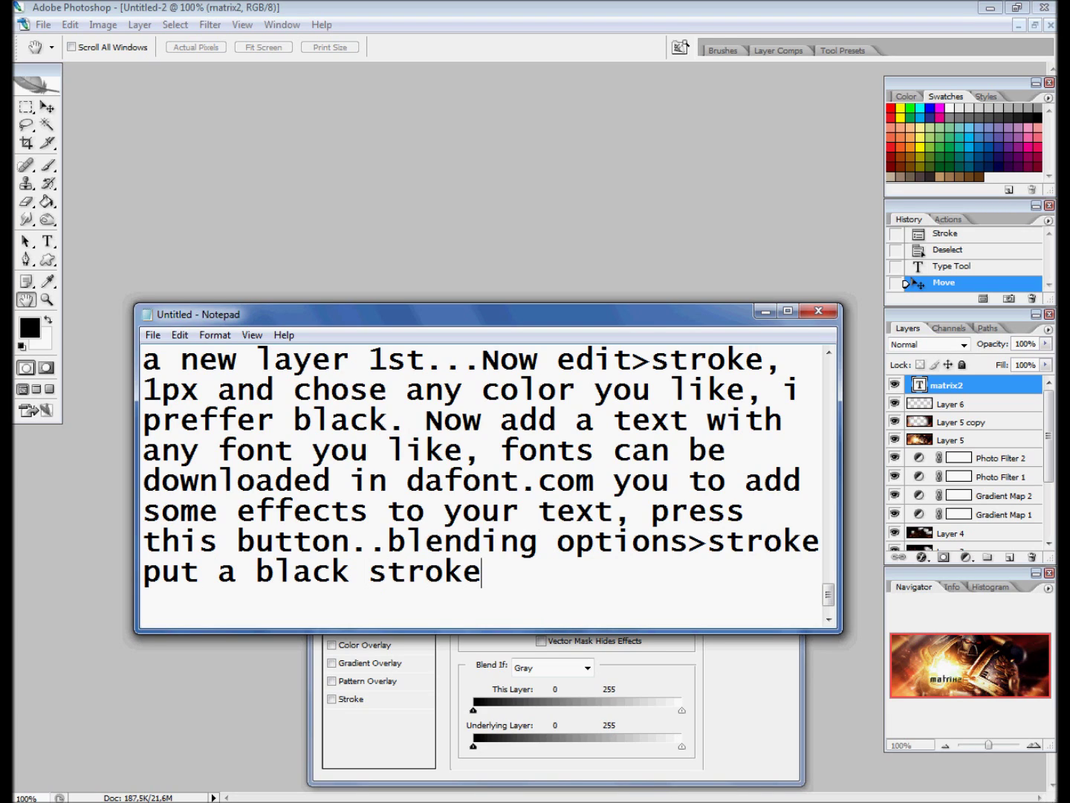
{"action": "type", "text": " on 1px,"}
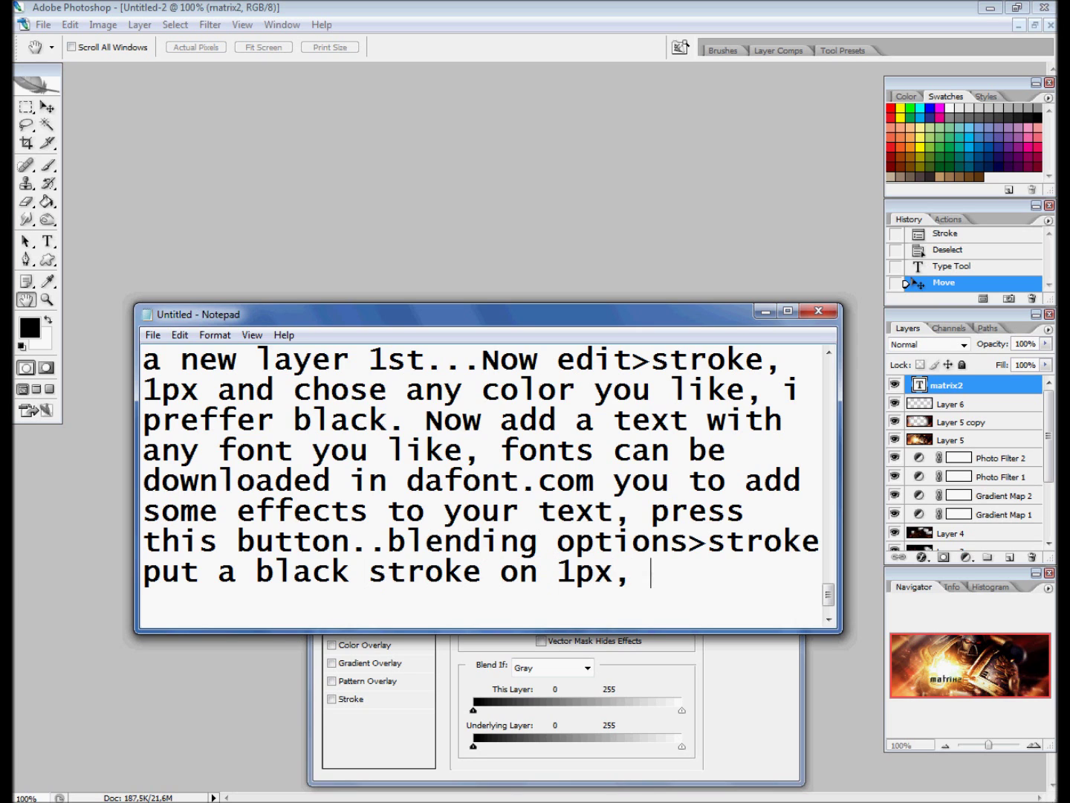
{"action": "type", "text": " 50 opacity"}
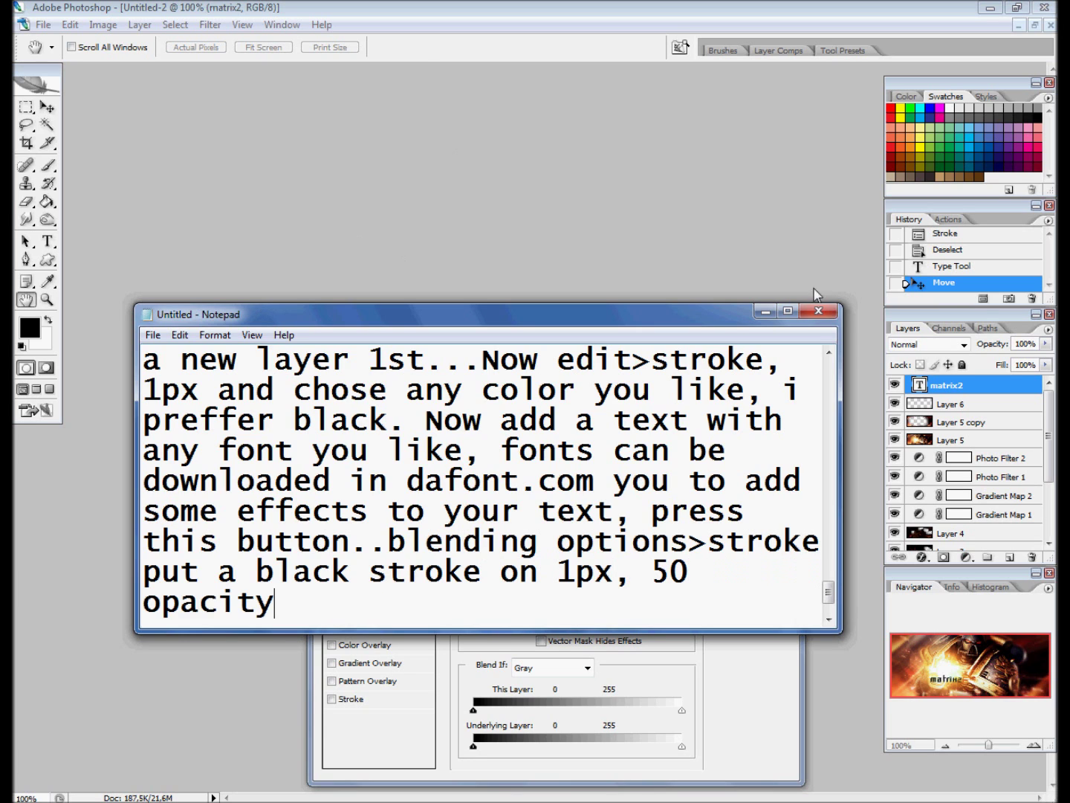
Step: Give matrix2 a black stroke at about 50% opacity and enable Drop Shadow
{"action": "left_click", "coordinate": [766, 311]}
{"action": "left_click", "coordinate": [342, 699]}
{"action": "left_click", "coordinate": [504, 581]}
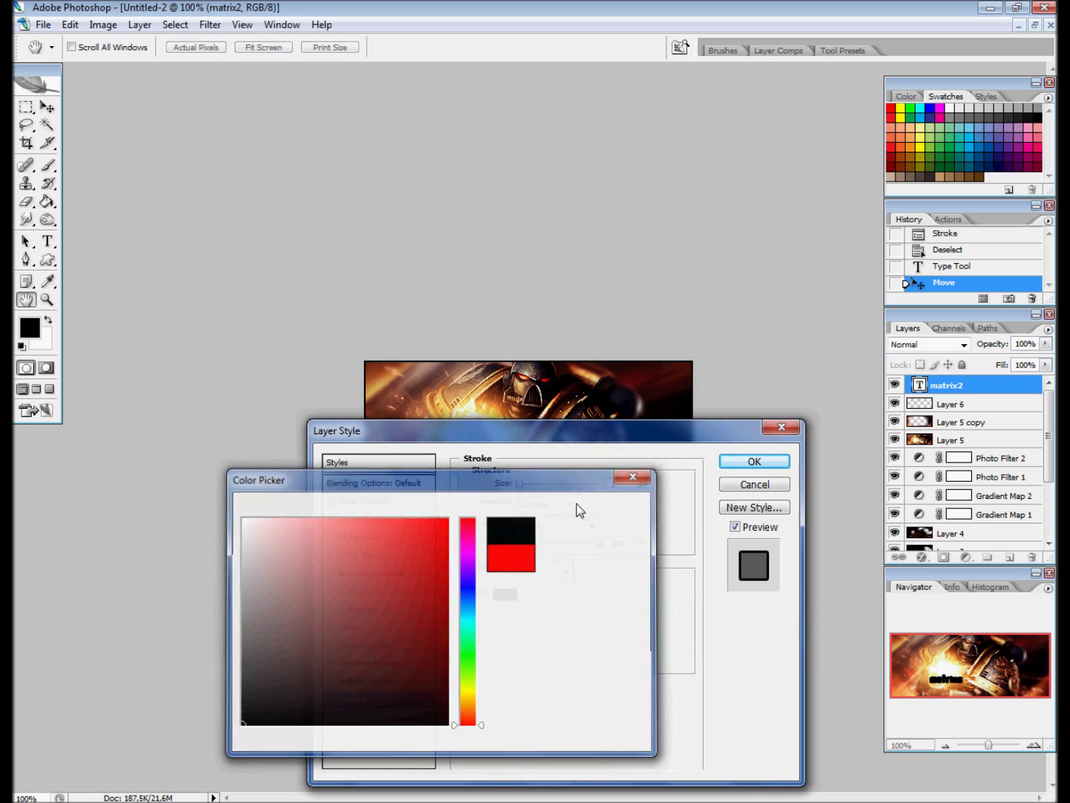
{"action": "left_click_drag", "start_coordinate": [578, 546], "coordinate": [563, 552]}
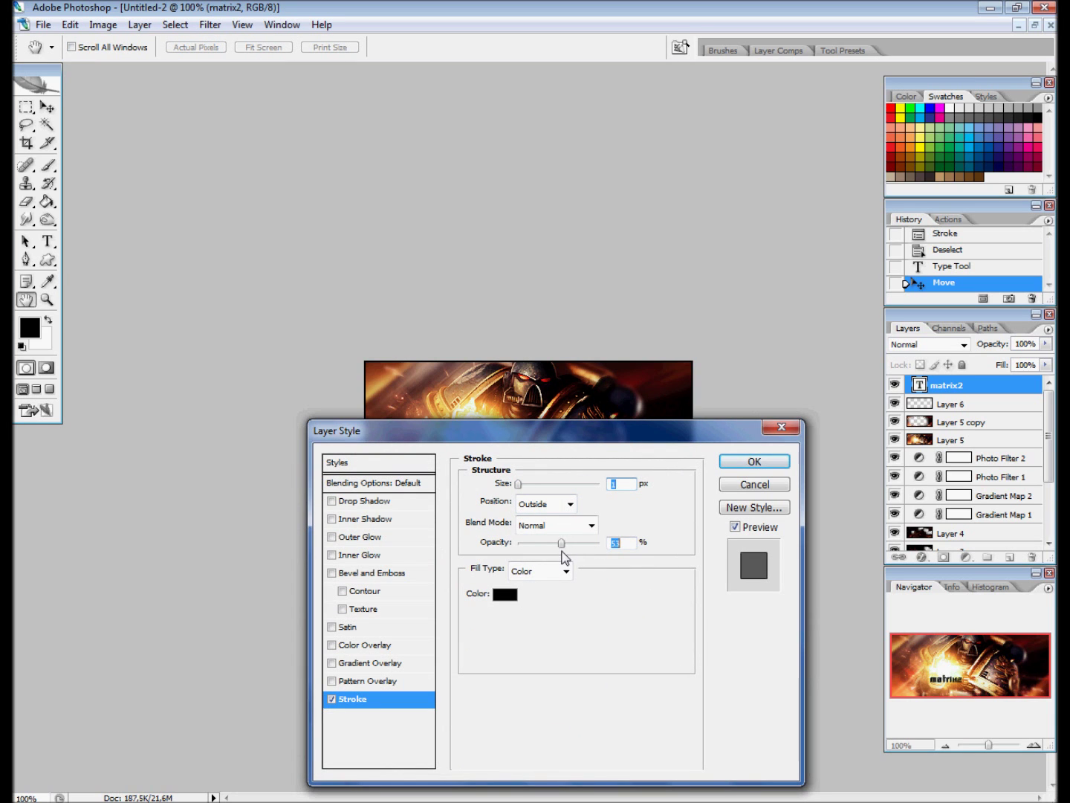
{"action": "left_click_drag", "start_coordinate": [595, 429], "coordinate": [387, 43]}
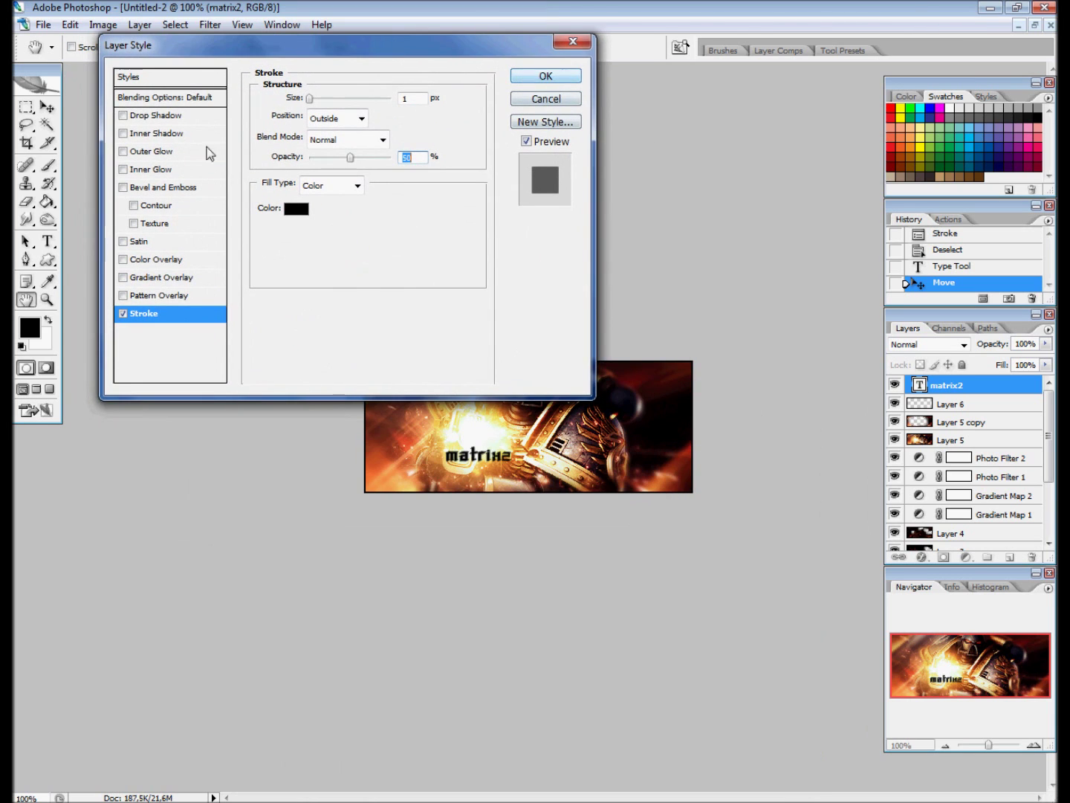
{"action": "left_click", "coordinate": [156, 117]}
Step: Add ', drop shadow, inner glow>select any colo' to the tutorial notes
{"action": "key", "text": "alt+Tab"}
{"action": "type", "text": ", drop shadow, "}
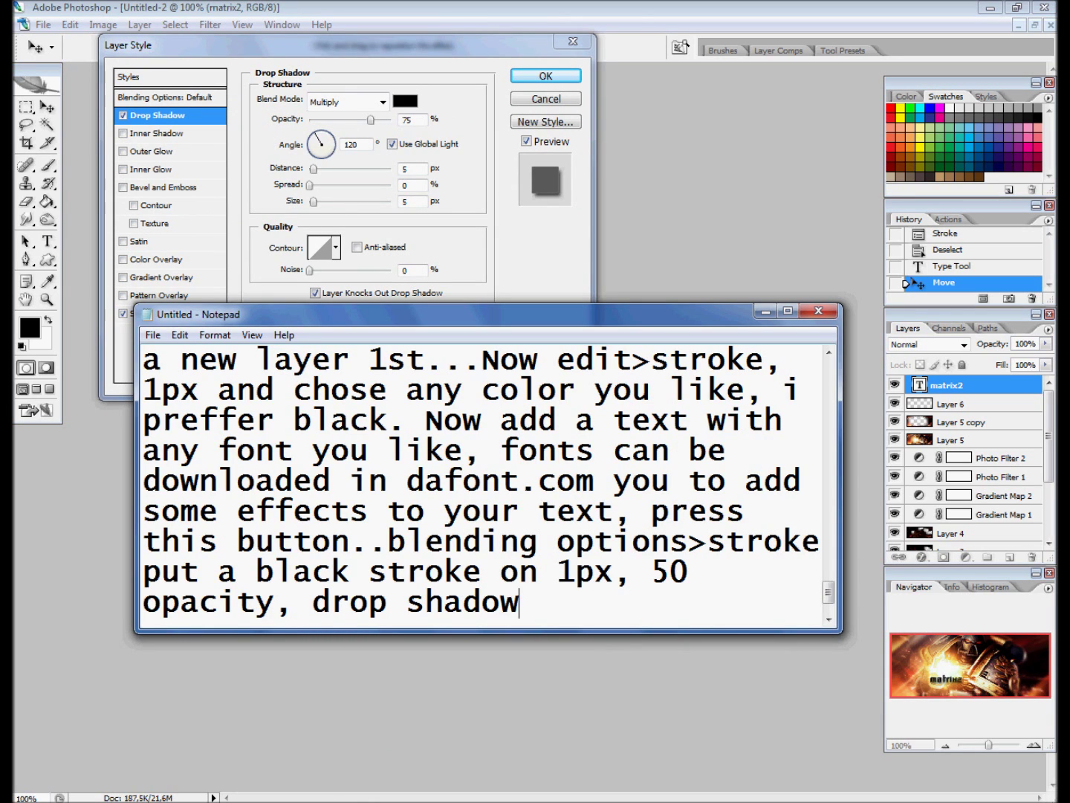
{"action": "type", "text": "inne"}
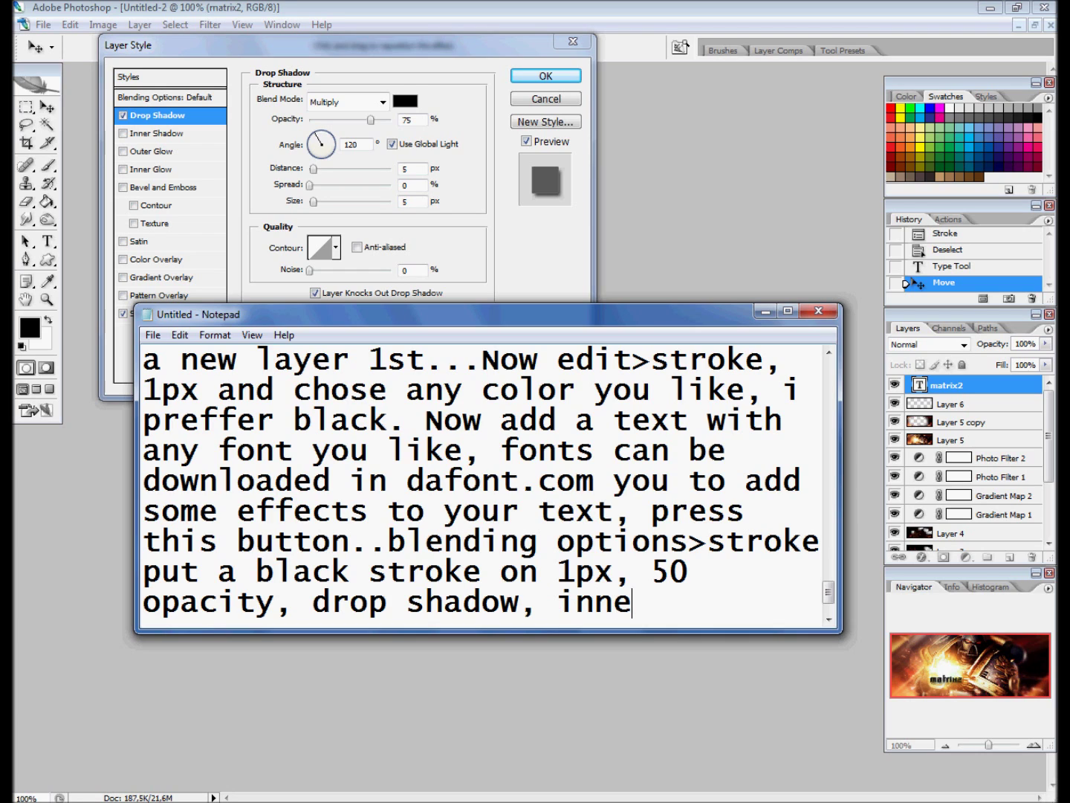
{"action": "type", "text": "r glow>select any "}
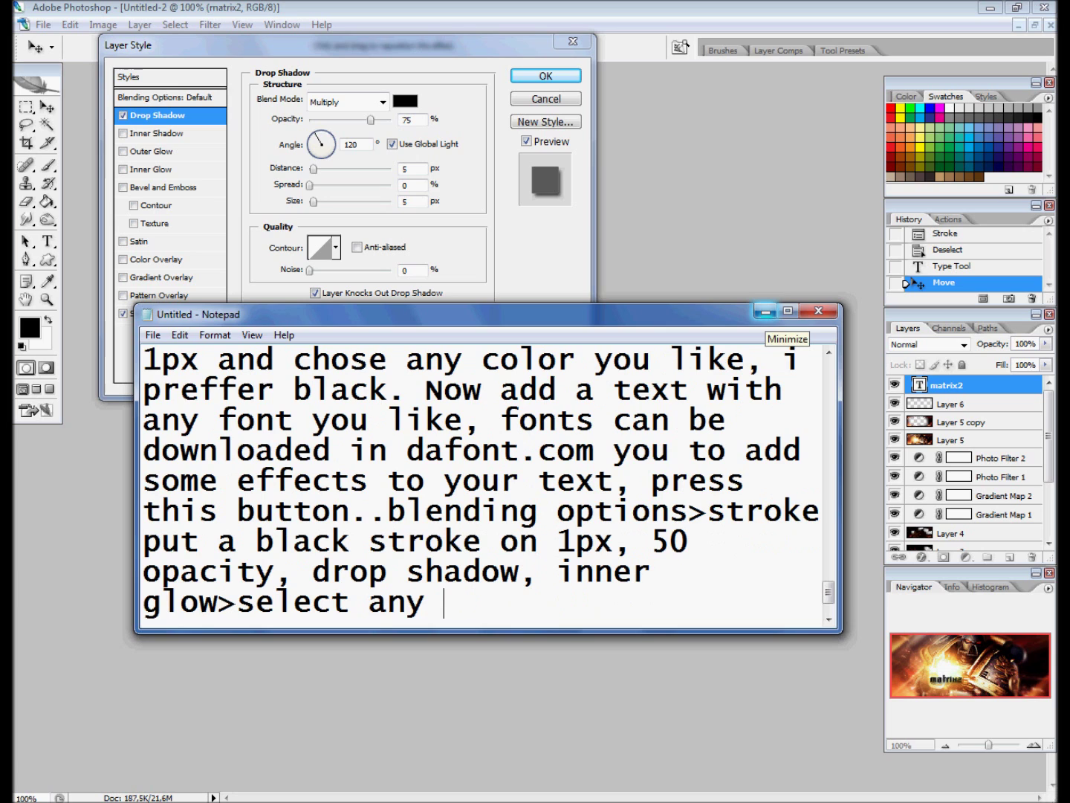
{"action": "type", "text": "colo"}
{"action": "left_click", "coordinate": [766, 311]}
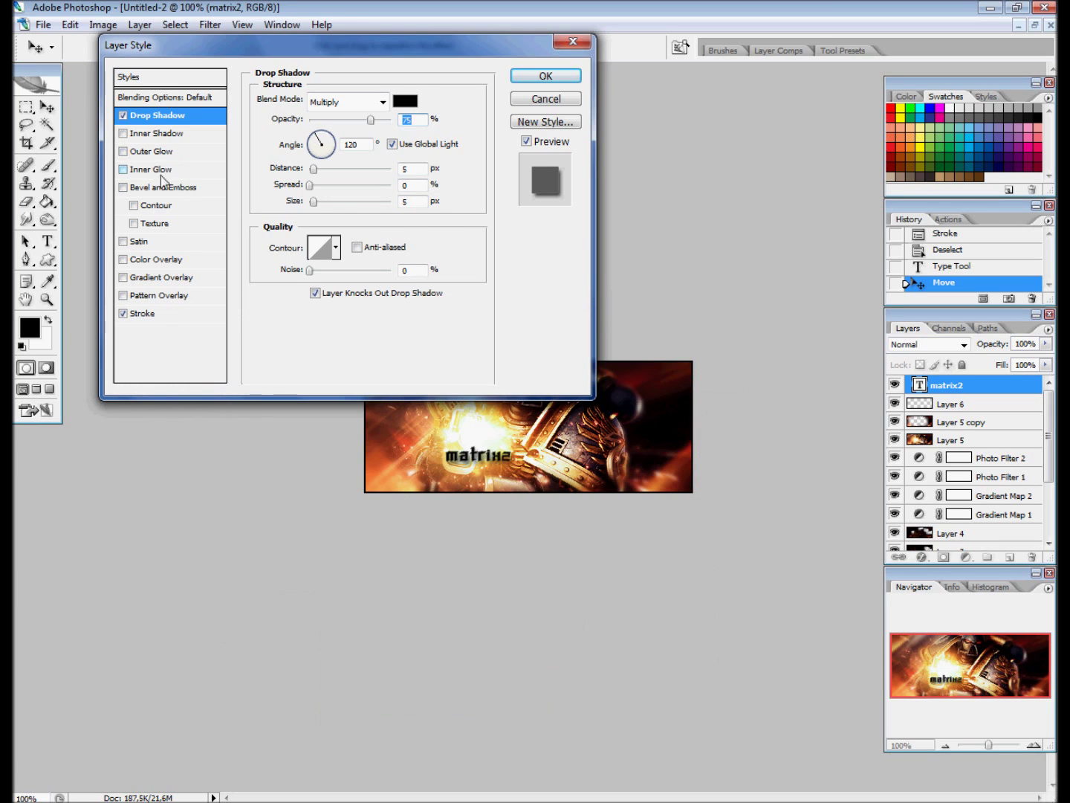
Step: Enable a 150 px Inner Glow and note that it should be really big
{"action": "left_click", "coordinate": [211, 169]}
{"action": "left_click_drag", "start_coordinate": [324, 252], "coordinate": [360, 252]}
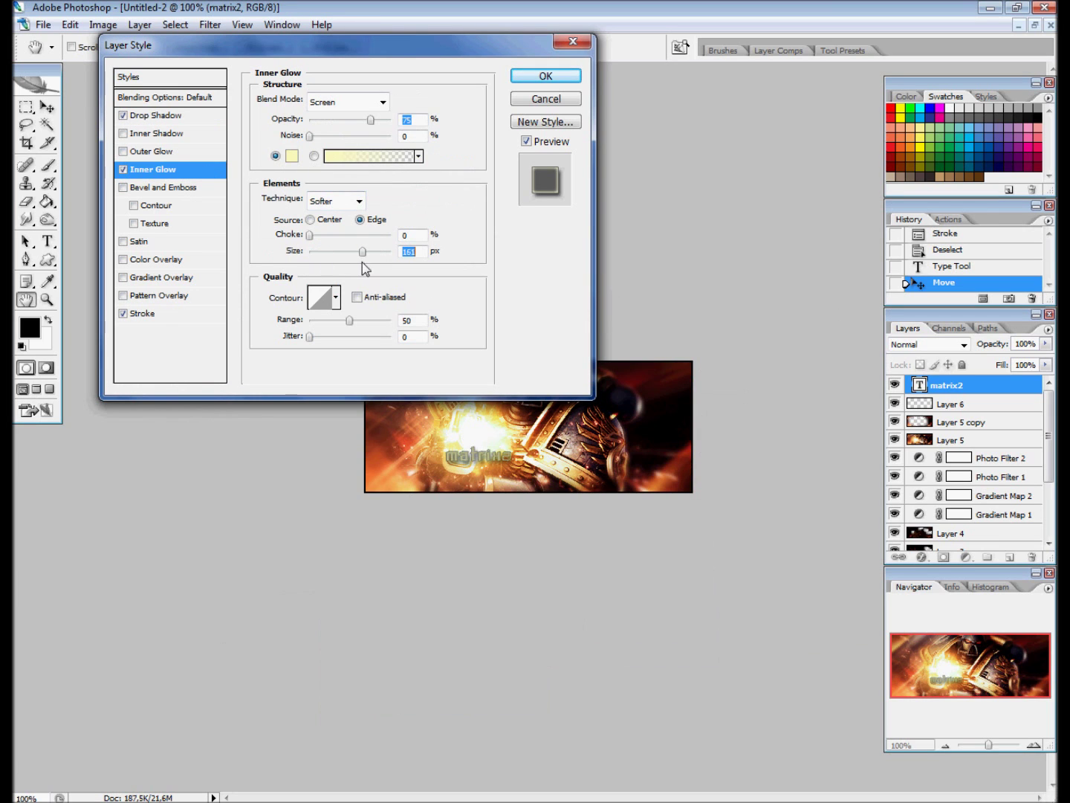
{"action": "key", "text": "alt+Tab"}
{"action": "type", "text": "r pu"}
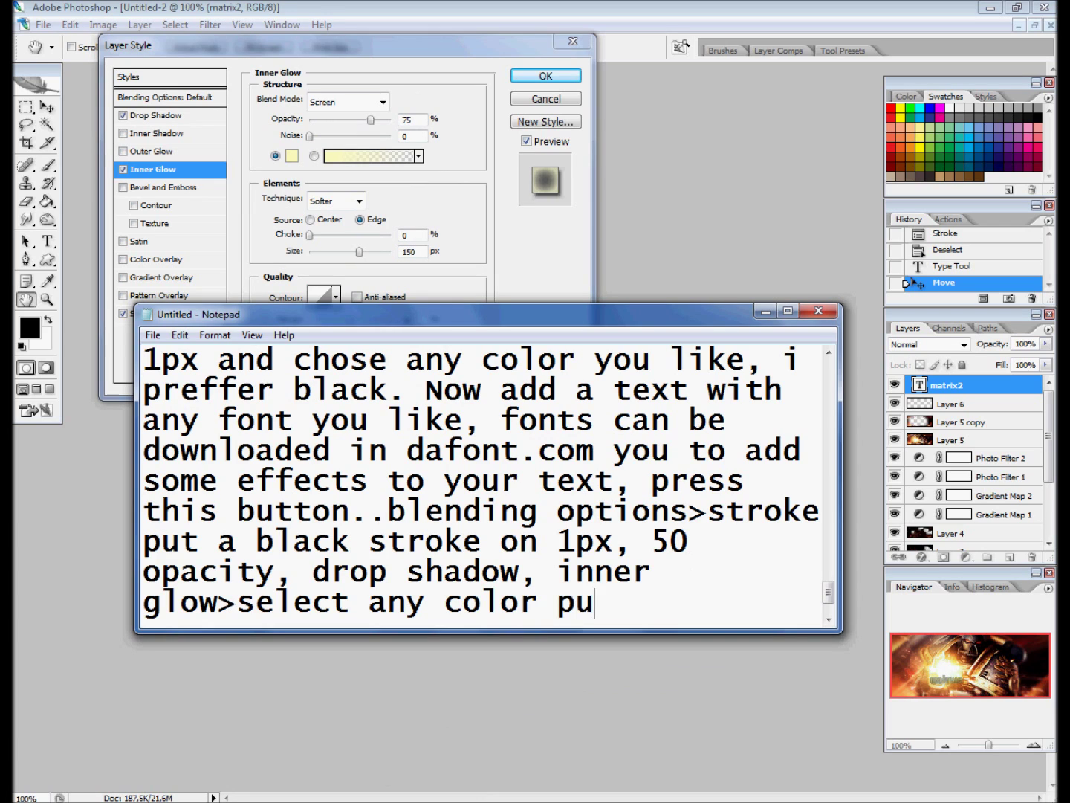
{"action": "type", "text": "t the size on real"}
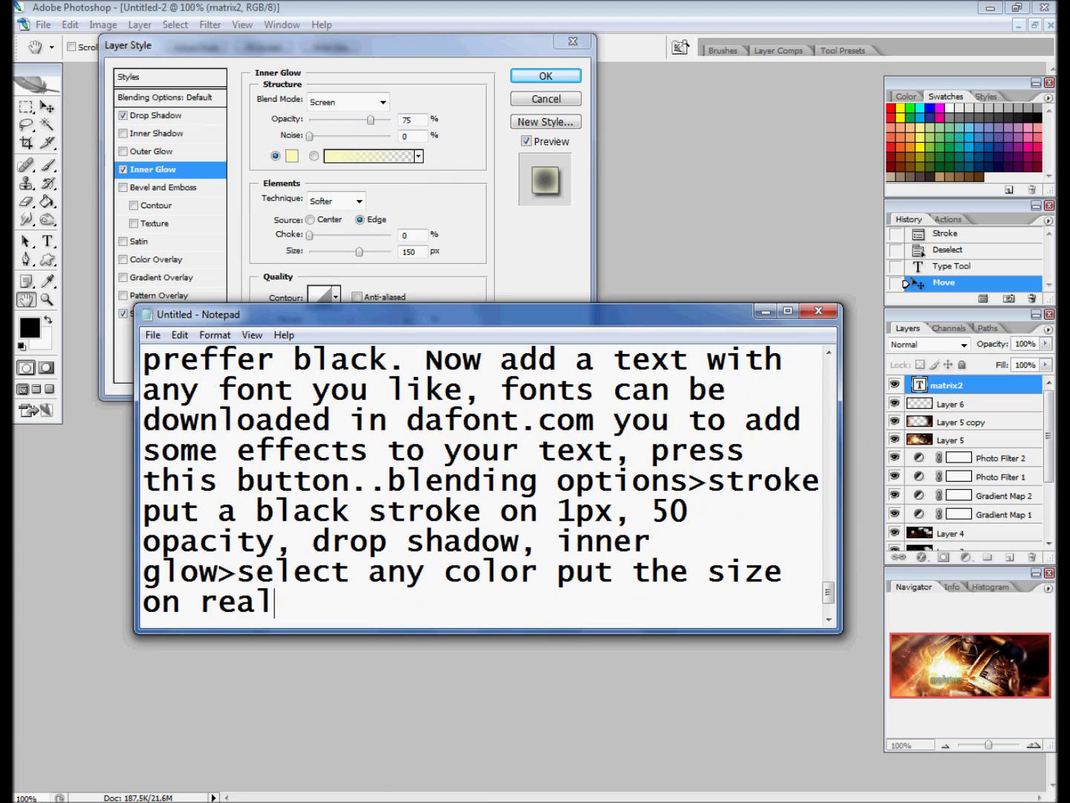
{"action": "type", "text": "ly bi"}
{"action": "type", "text": "glow"}
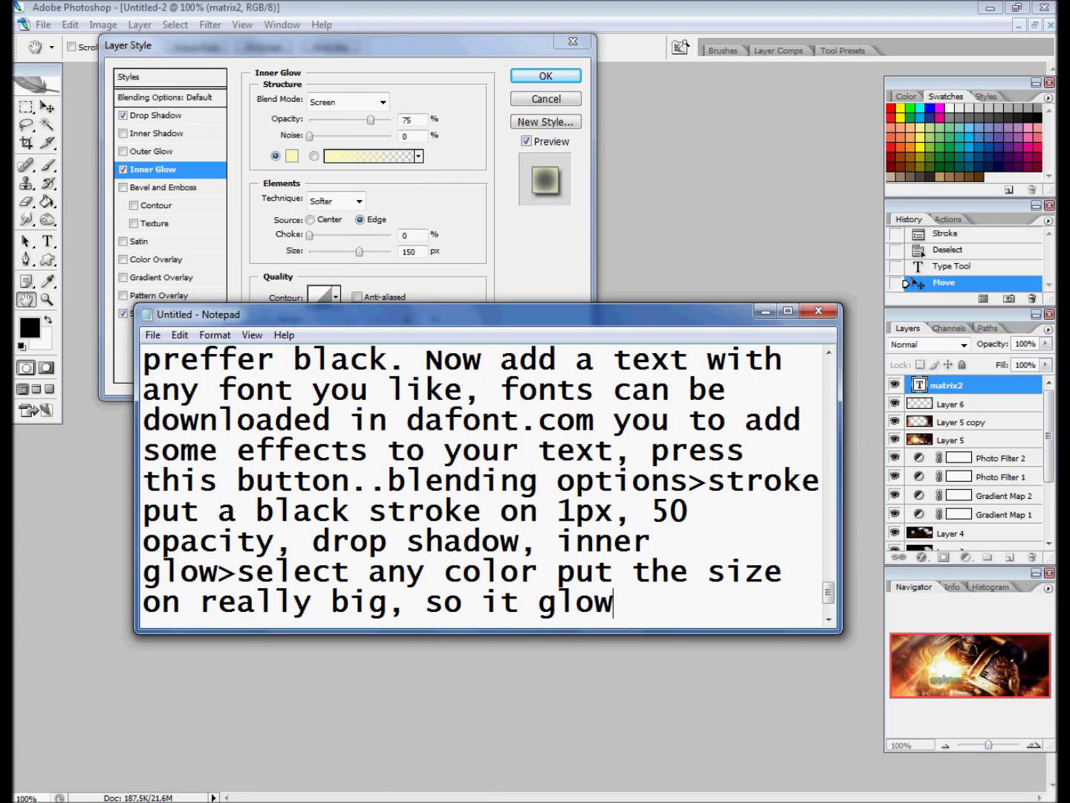
{"action": "type", "text": "s all overyour tex."}
{"action": "left_click", "coordinate": [764, 311]}
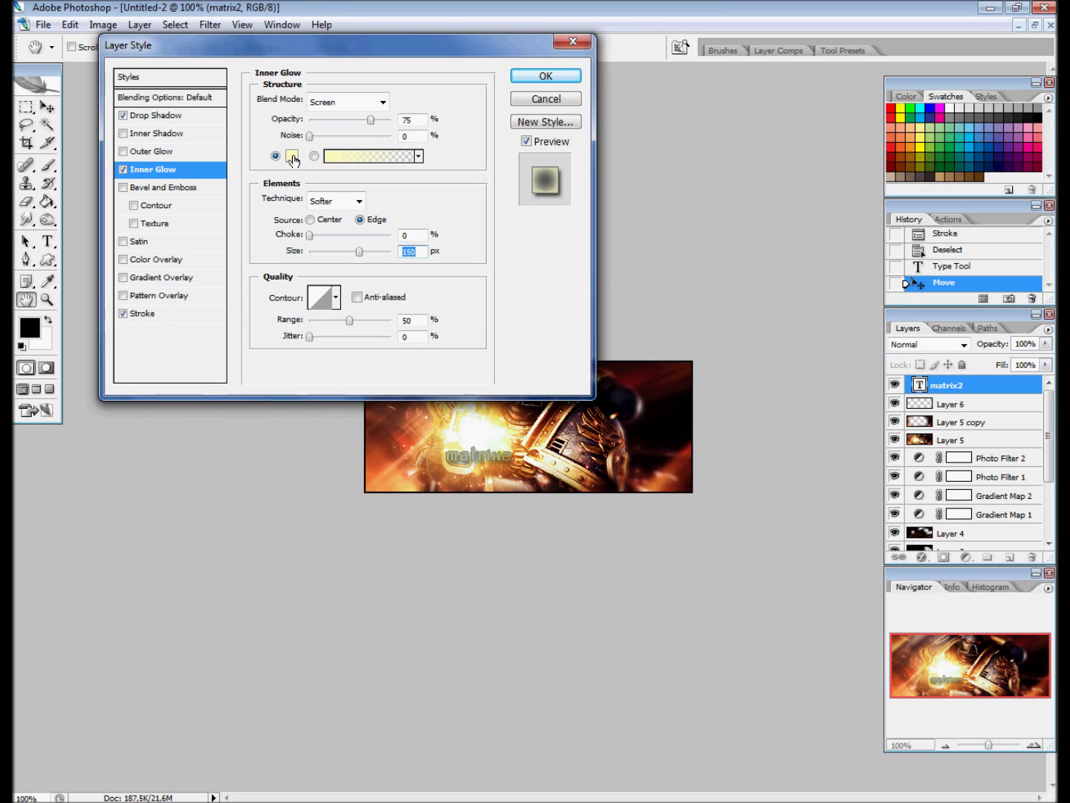
Step: Make the glow orange-red, adjust its opacity, apply, and note 'Now lower the fill to 0%'
{"action": "left_click", "coordinate": [291, 156]}
{"action": "left_click", "coordinate": [472, 718]}
{"action": "left_click", "coordinate": [448, 518]}
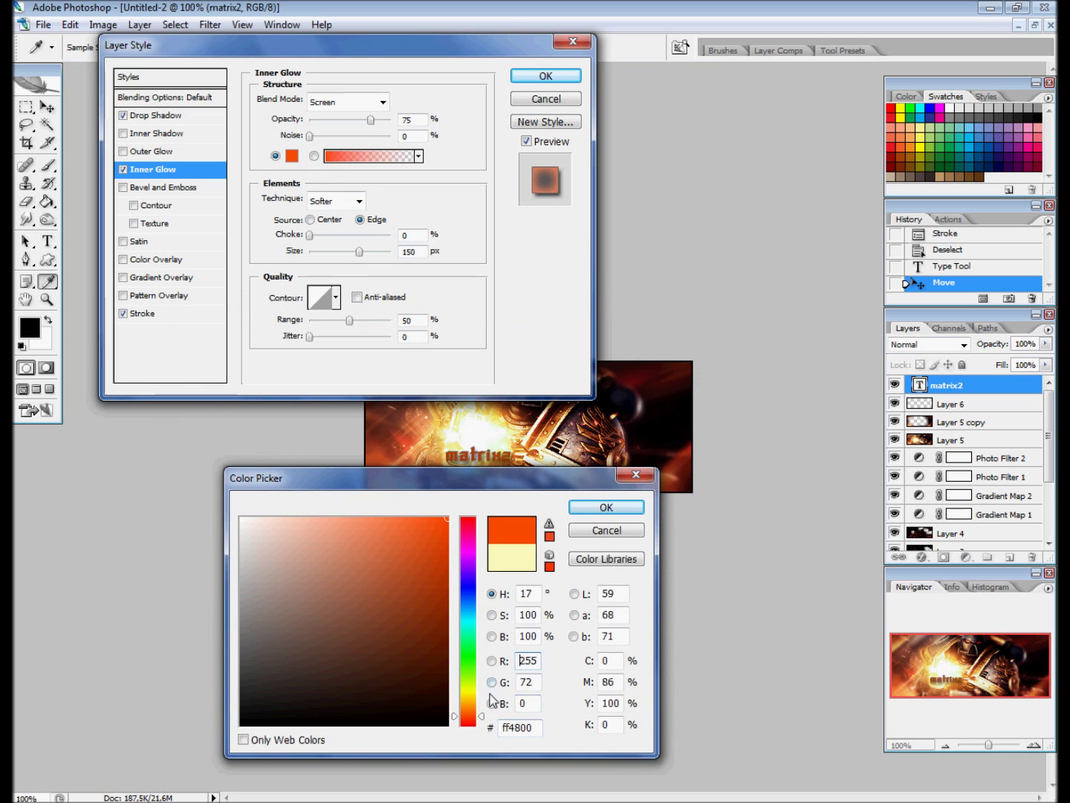
{"action": "left_click", "coordinate": [607, 507]}
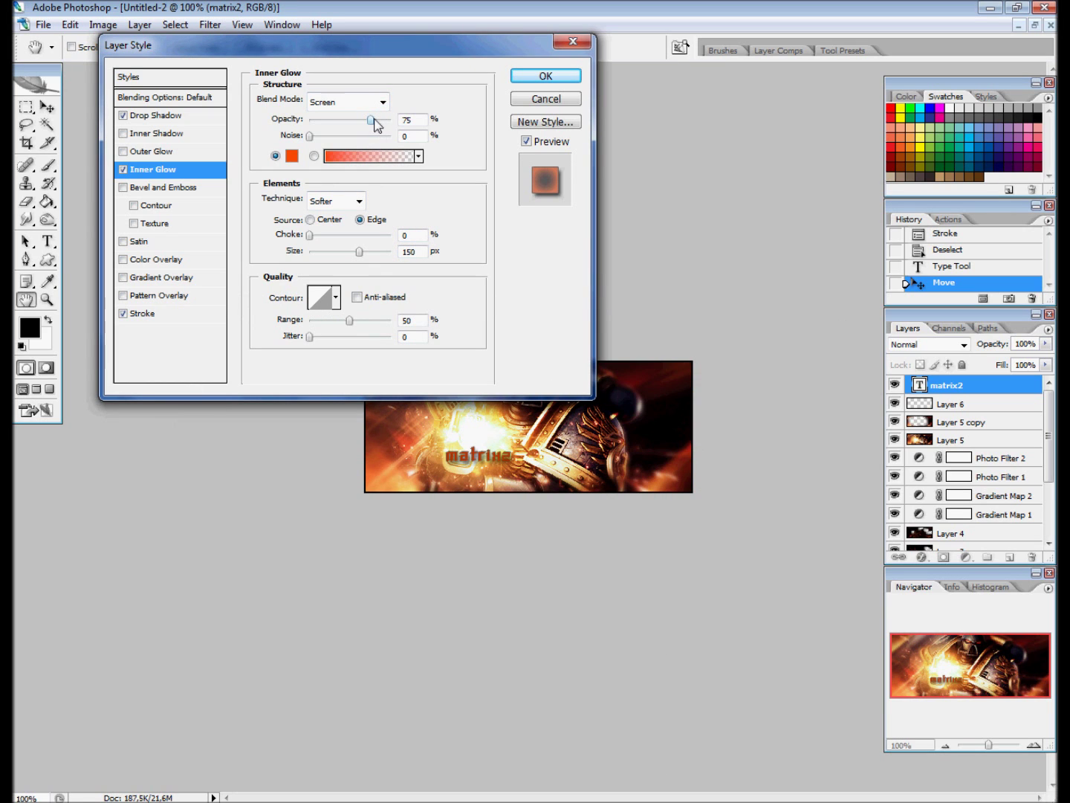
{"action": "left_click_drag", "start_coordinate": [373, 126], "coordinate": [354, 124]}
{"action": "left_click", "coordinate": [545, 76]}
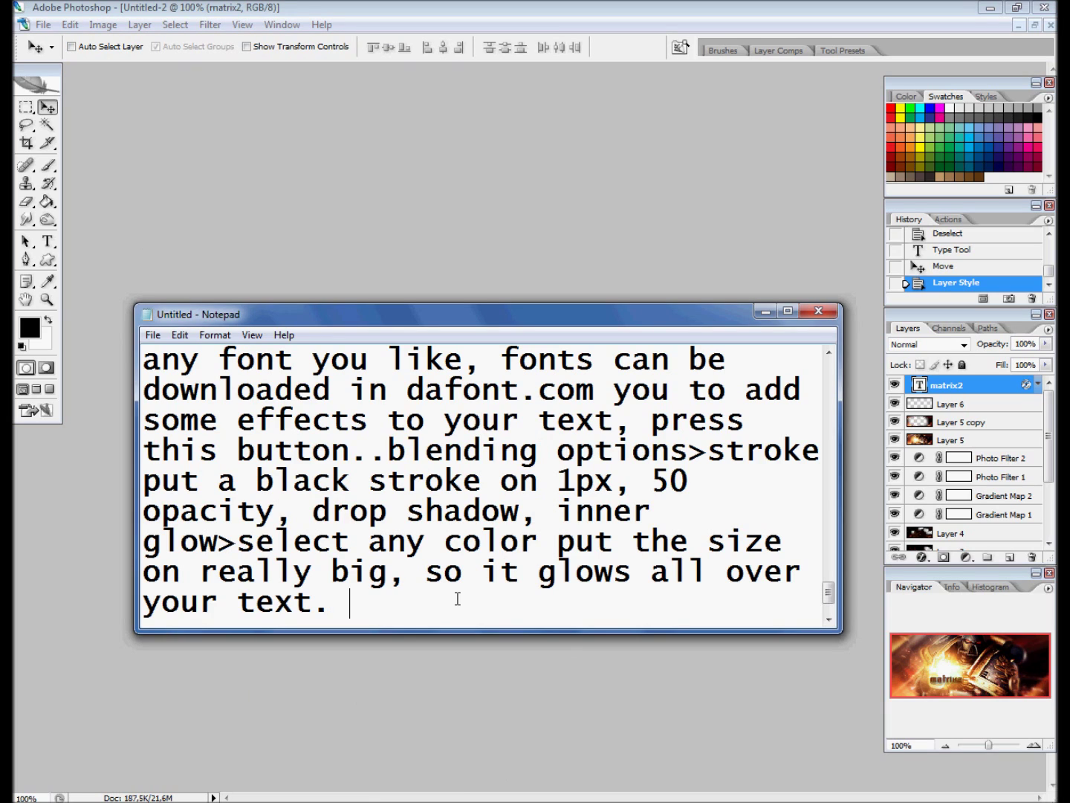
{"action": "type", "text": "Now lower the fill to 0%"}
{"action": "left_click", "coordinate": [765, 310]}
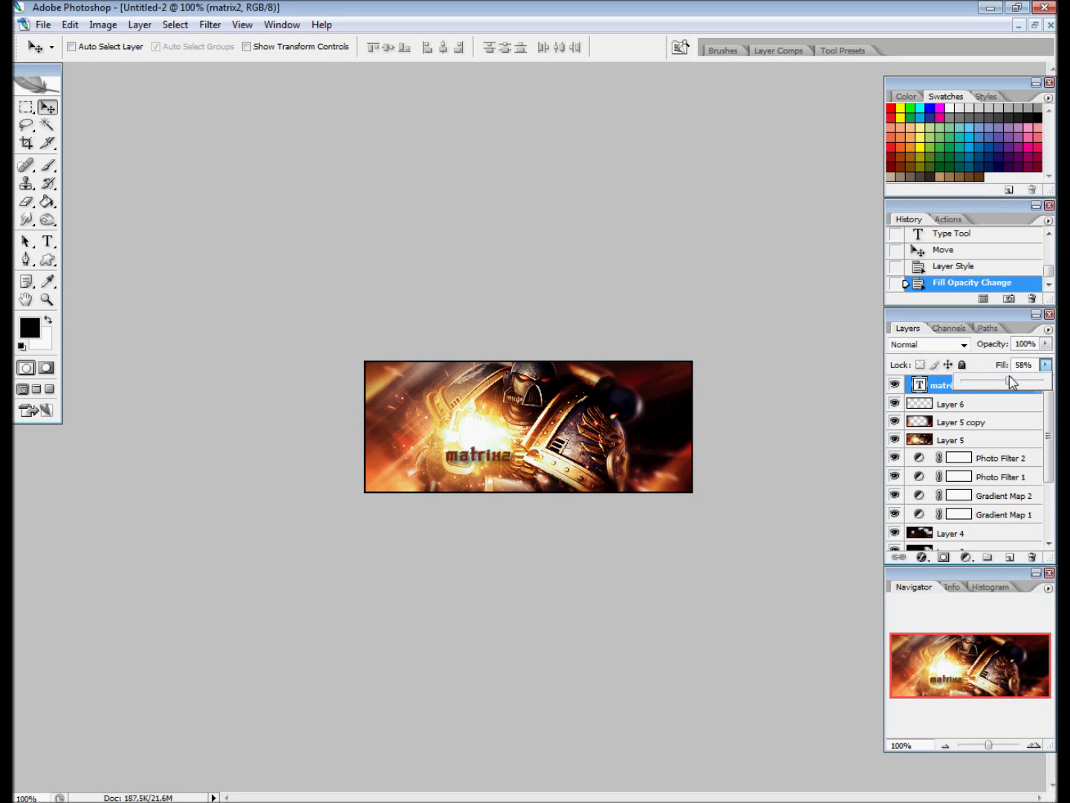
Step: Drop fill to 0%, then try Inner Glow at 41% choke with Precise technique, and cancel
{"action": "left_click_drag", "start_coordinate": [1047, 375], "coordinate": [969, 386]}
{"action": "left_click", "coordinate": [1048, 376]}
{"action": "left_click", "coordinate": [922, 558]}
{"action": "left_click", "coordinate": [960, 574]}
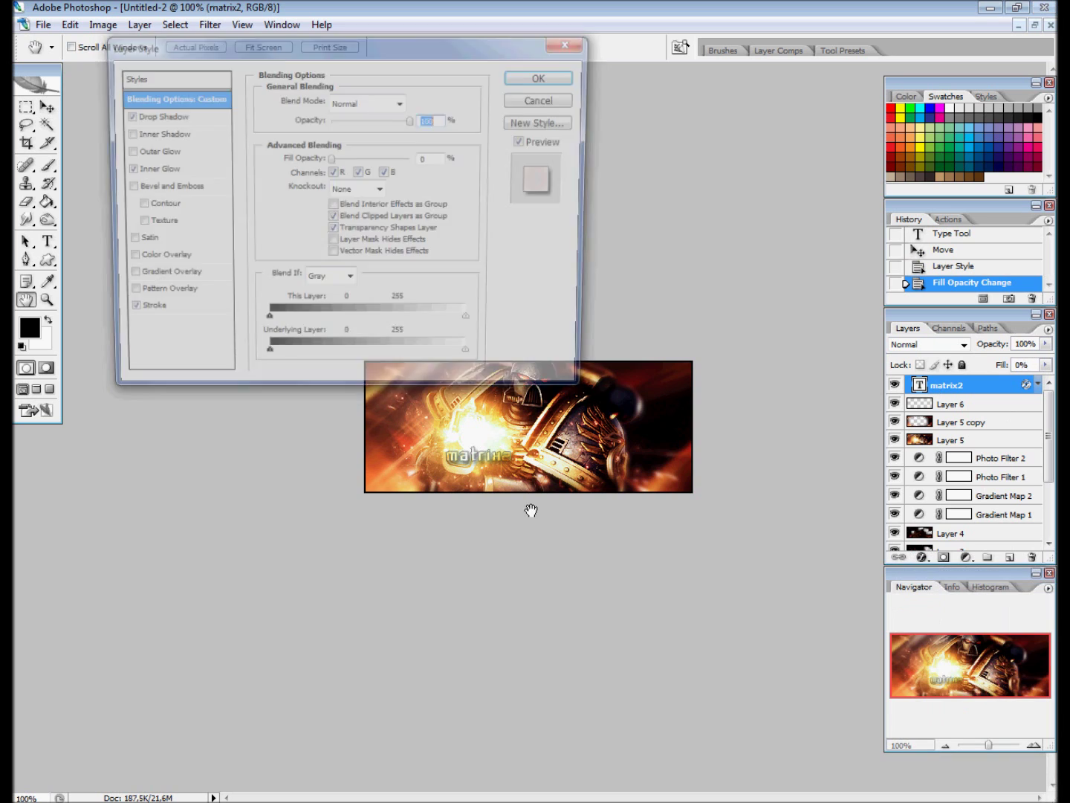
{"action": "left_click", "coordinate": [152, 170]}
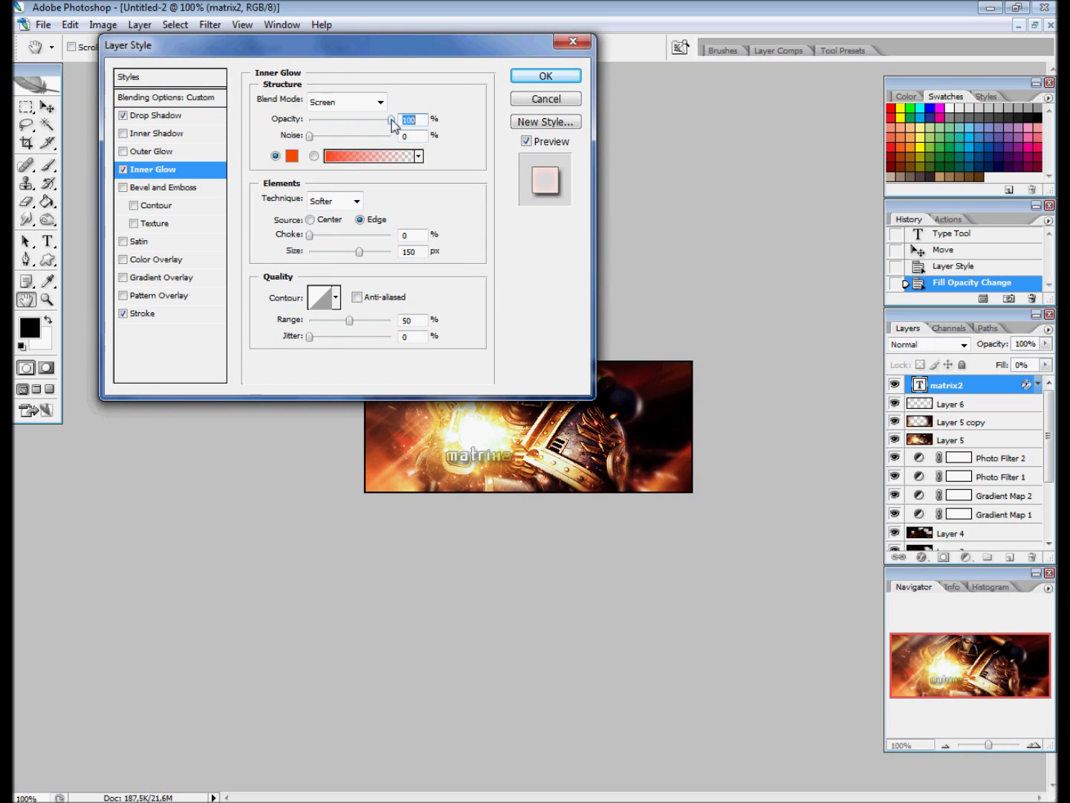
{"action": "left_click_drag", "start_coordinate": [322, 237], "coordinate": [344, 236]}
{"action": "left_click", "coordinate": [334, 201]}
{"action": "left_click", "coordinate": [339, 233]}
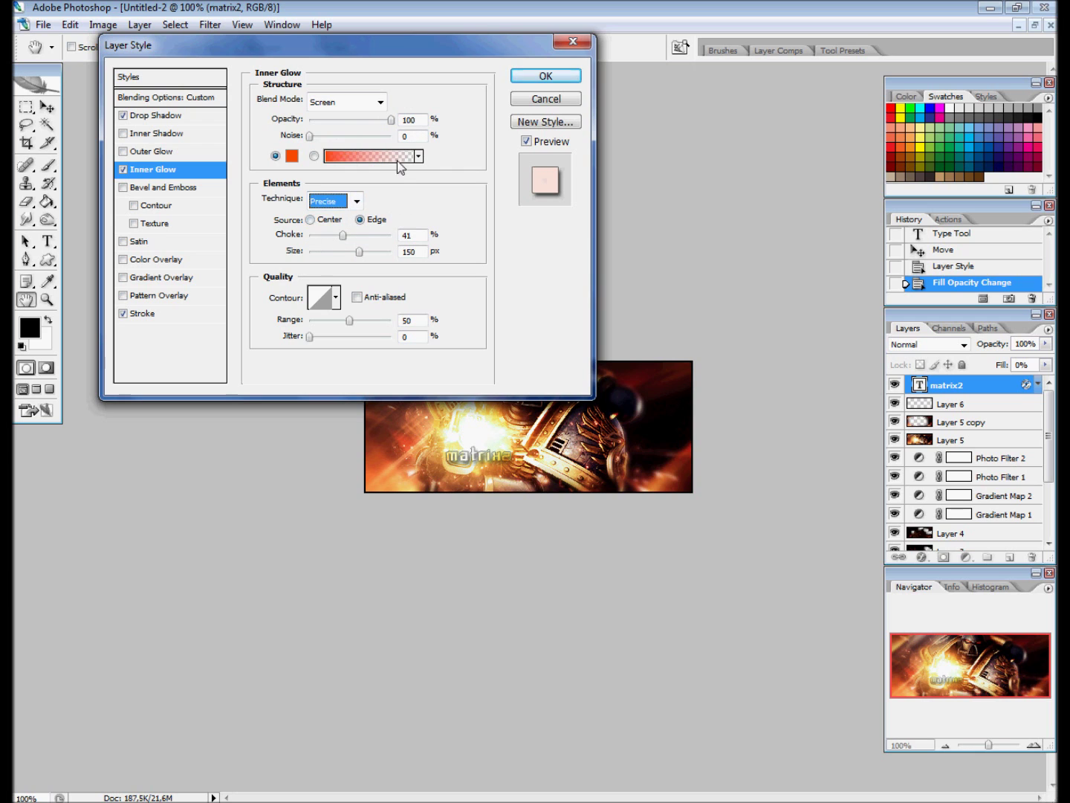
{"action": "left_click", "coordinate": [547, 99]}
Step: Set the matrix2 layer's fill to 12% and start a new paragraph in the notes
{"action": "left_click", "coordinate": [1045, 364]}
{"action": "left_click_drag", "start_coordinate": [964, 381], "coordinate": [973, 385]}
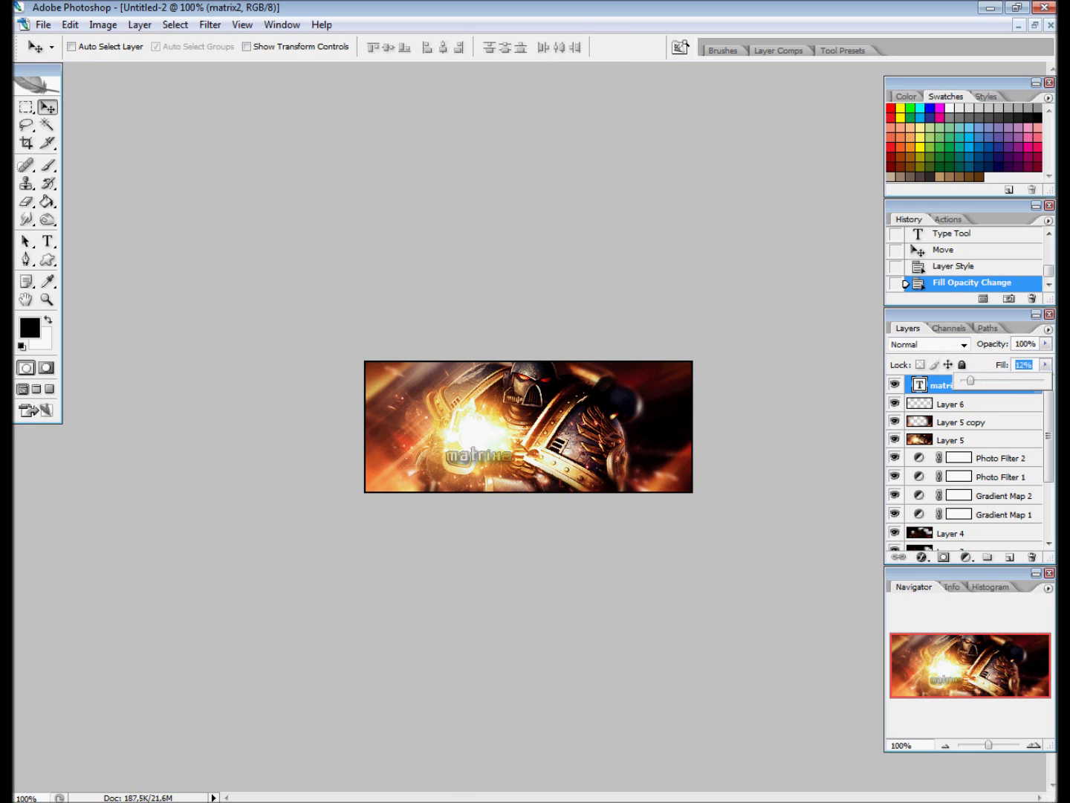
{"action": "key", "text": "alt+Tab"}
{"action": "key", "text": "Return"}
{"action": "key", "text": "Return"}
Step: Write 'Well that's all. Thanks for watching, I hope you learned something. Bye'
{"action": "type", "text": "Well"}
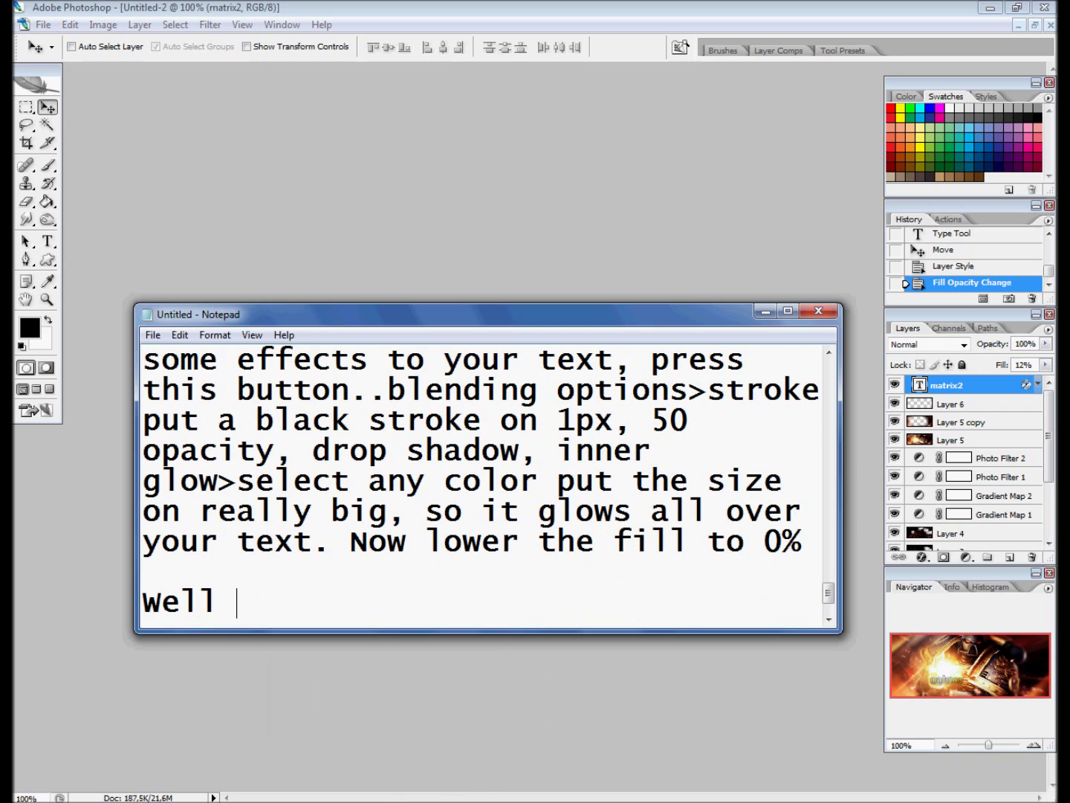
{"action": "type", "text": " that's a"}
{"action": "key", "text": "BackSpace"}
{"action": "type", "text": "all. Thanks for watching"}
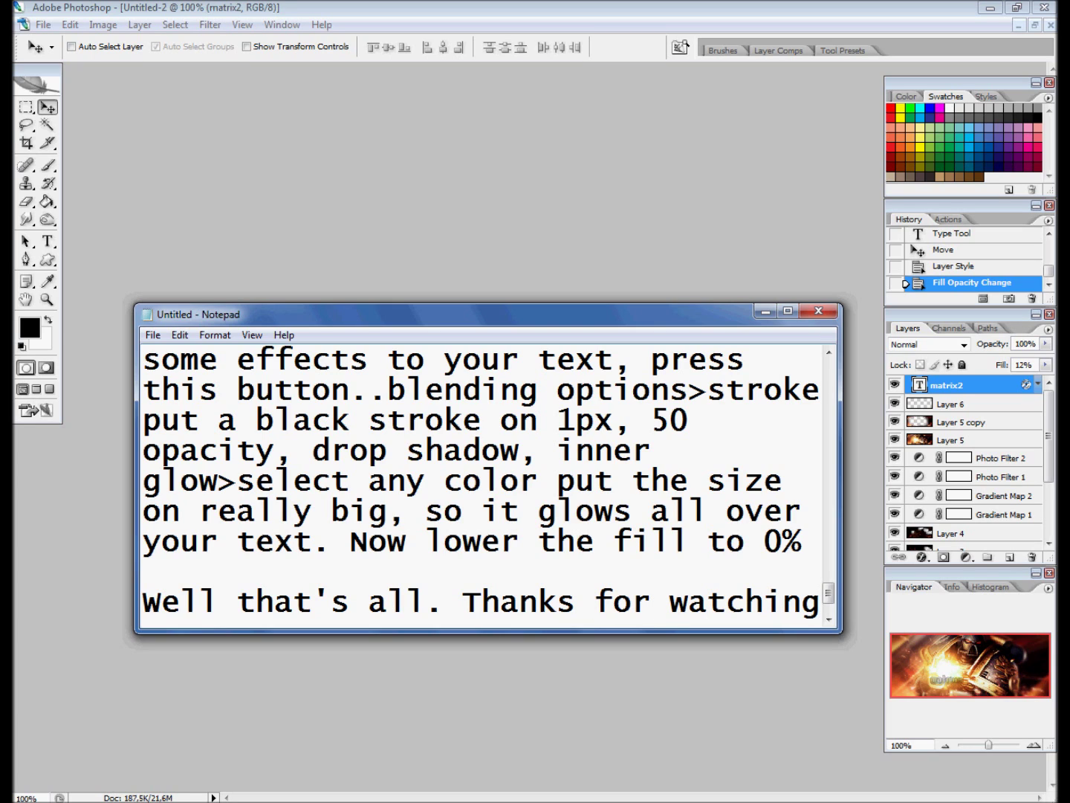
{"action": "type", "text": ", I hope you learned some"}
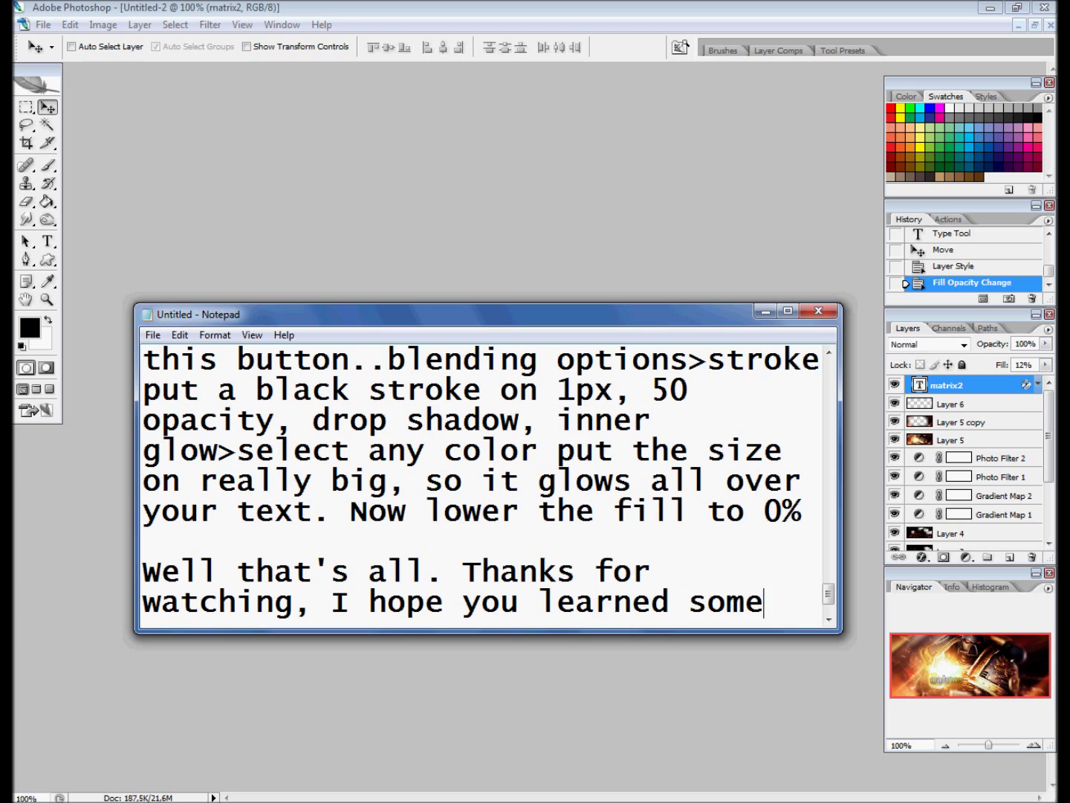